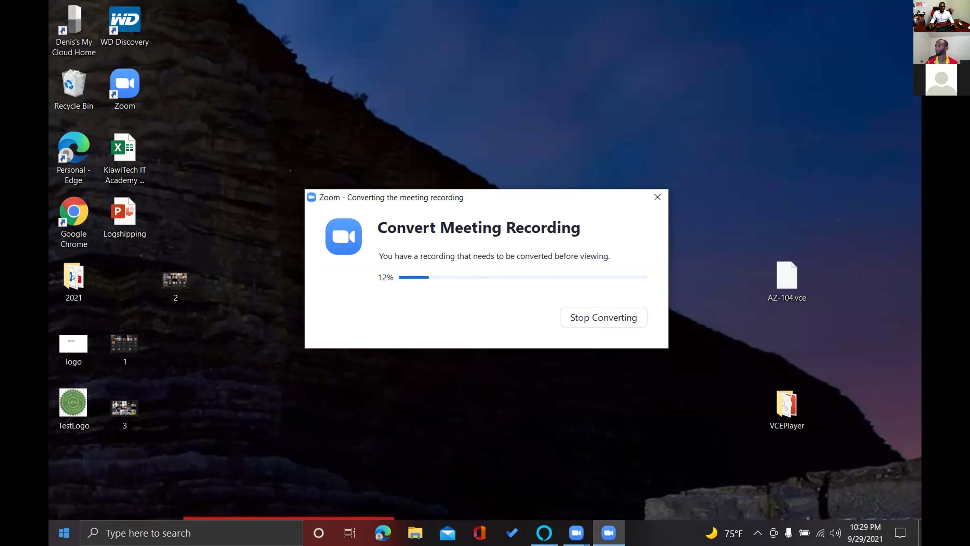
Step: Open the Windows Start menu from the taskbar
left_click(65, 530)
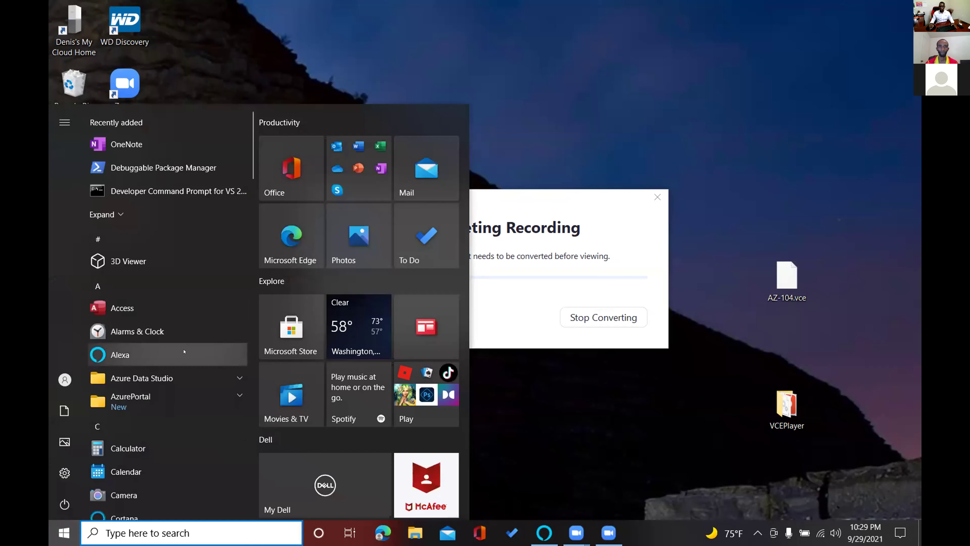
Step: Find Visual Studio 2019 in the Start menu app list, launch it, and dismiss the menu
scroll(191, 363, "down", 15)
scroll(194, 376, "down", 10)
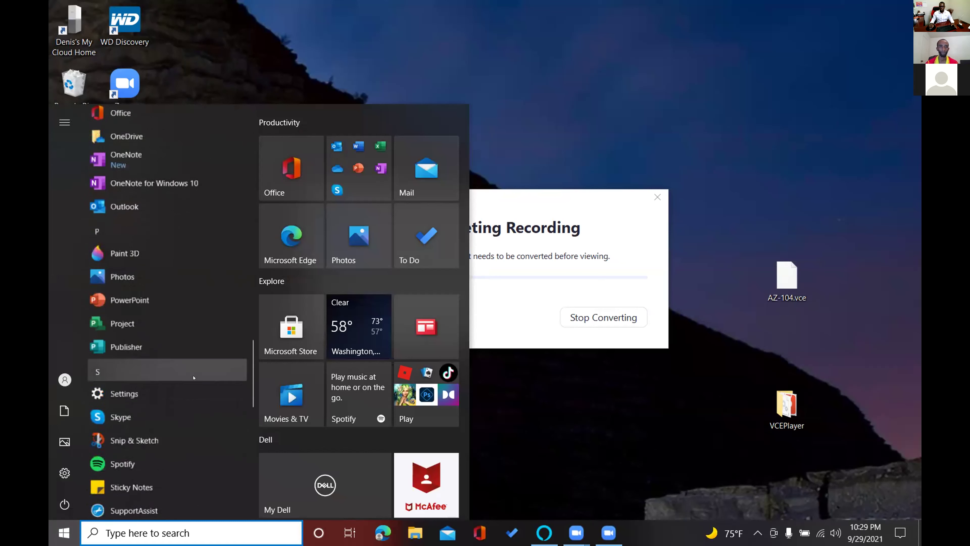
scroll(192, 378, "down", 10)
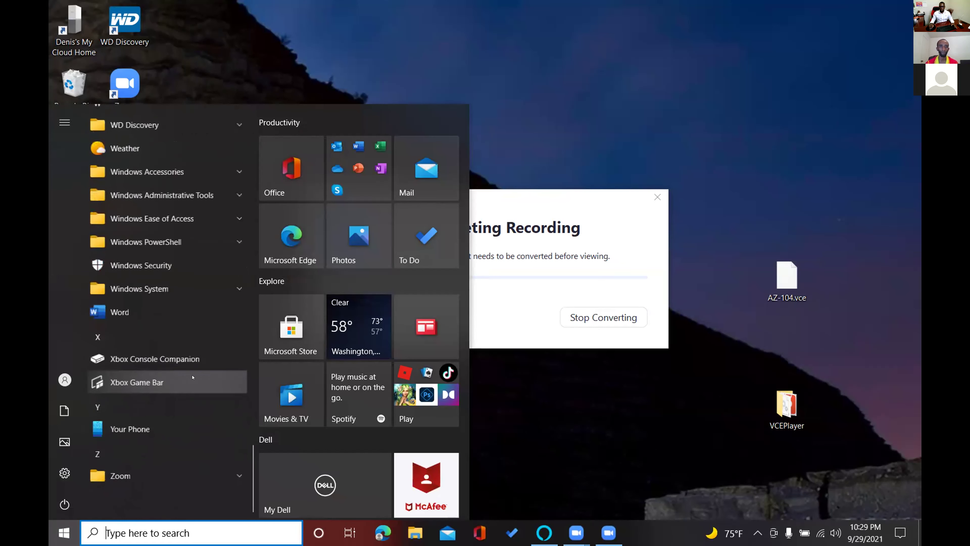
scroll(182, 350, "up", 4)
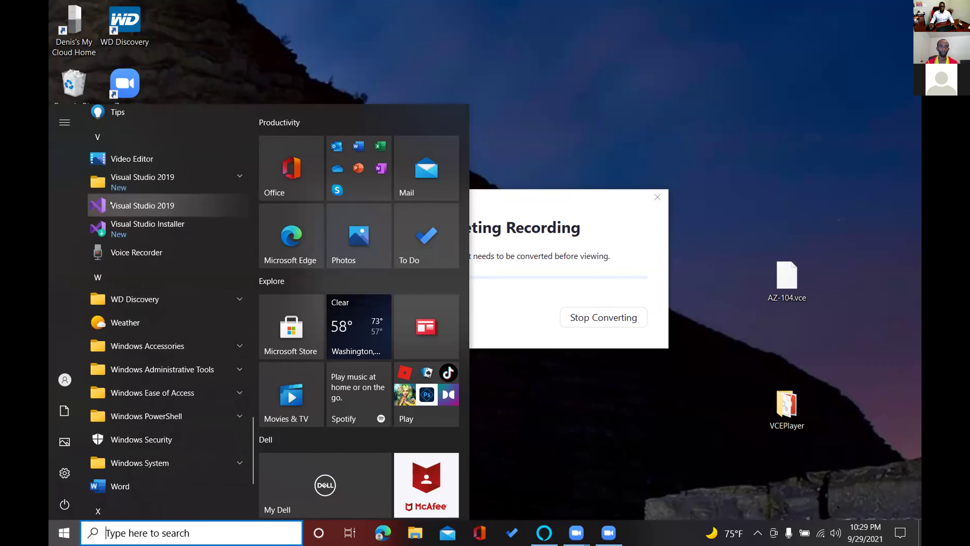
right_click(140, 204)
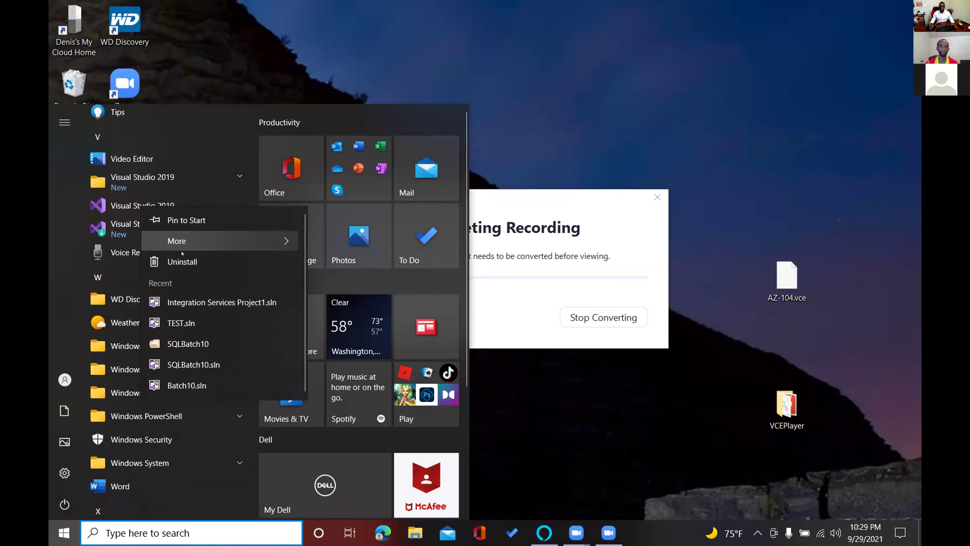
mouse_move(268, 245)
key("Escape")
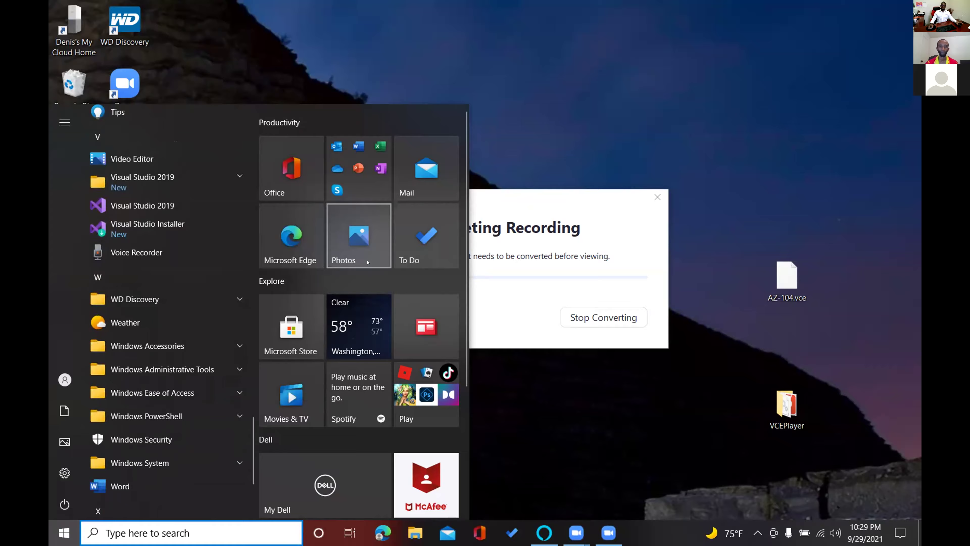
left_click(367, 263)
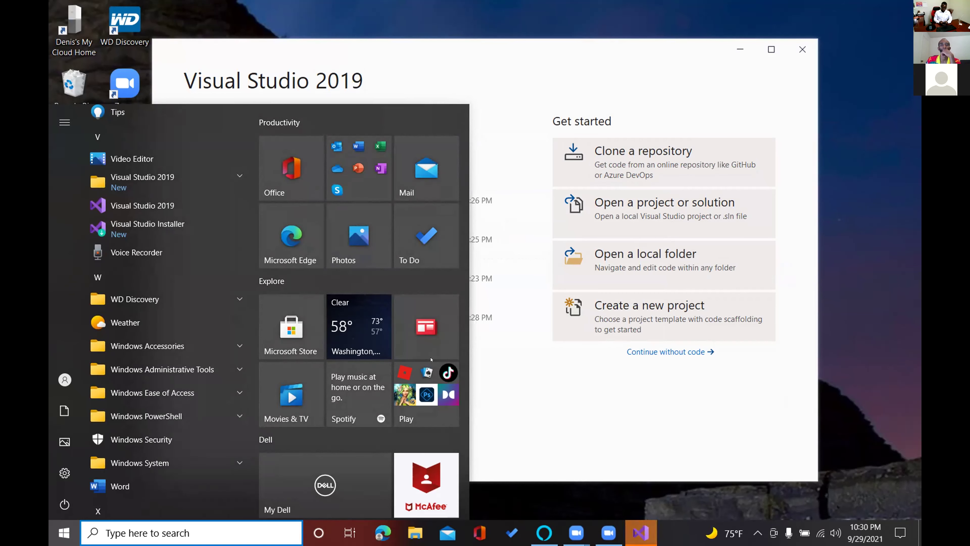
left_click(533, 101)
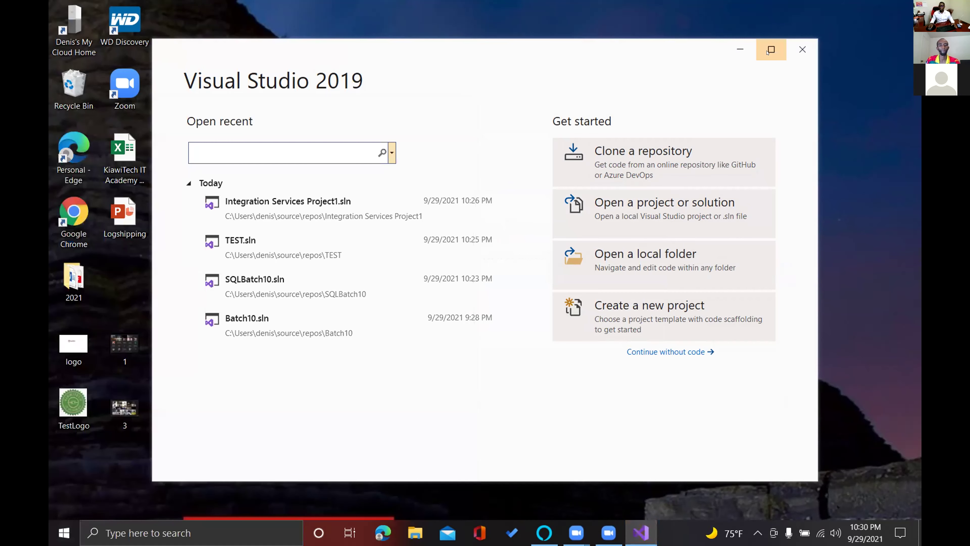
Step: Maximize the Visual Studio start window and open the recent SQLBatch10 solution
left_click(771, 49)
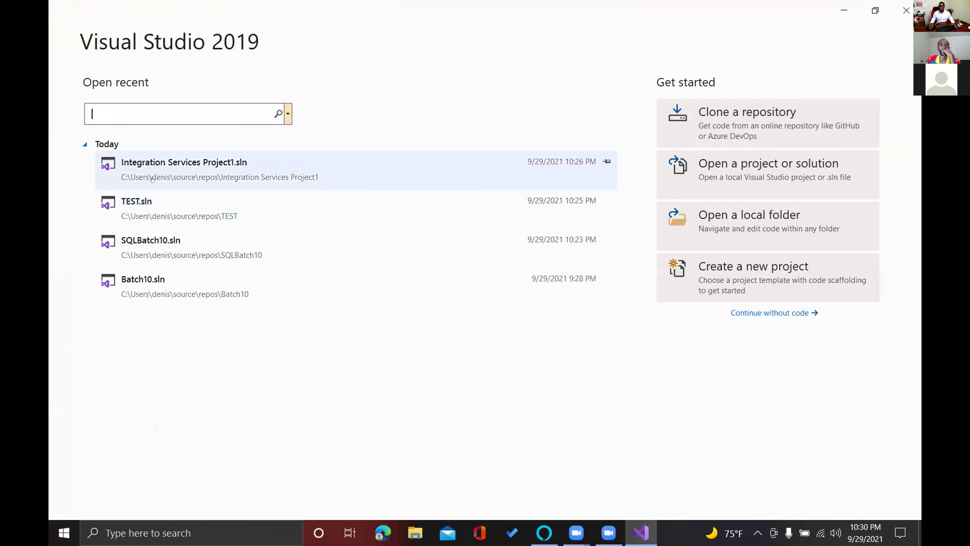
left_click(160, 243)
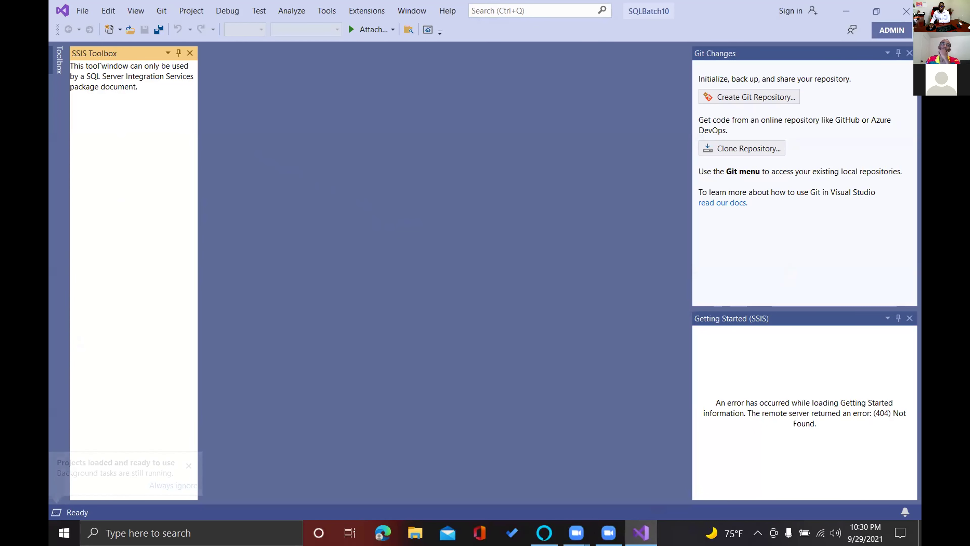
left_click(108, 10)
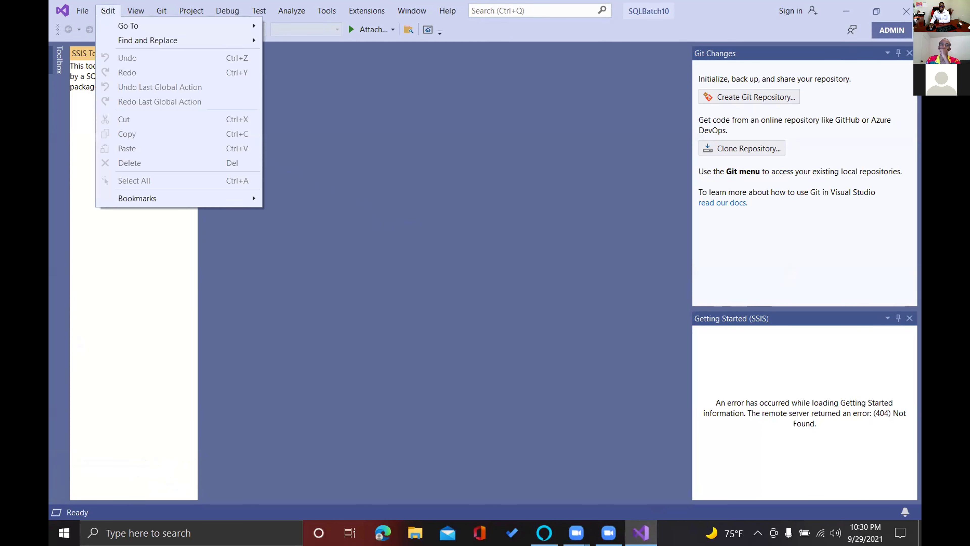
left_click(111, 10)
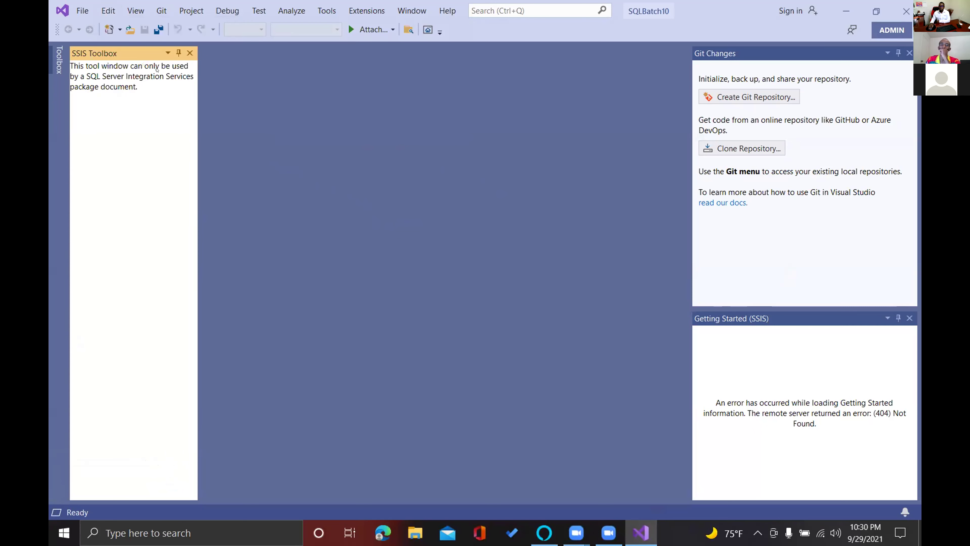
Step: Start a new project via File > New > Project
left_click(77, 10)
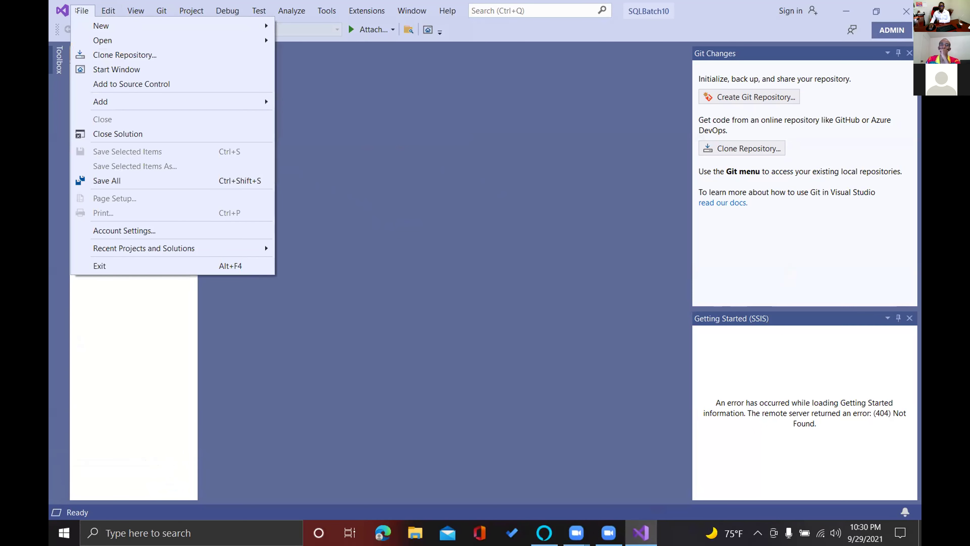
mouse_move(207, 29)
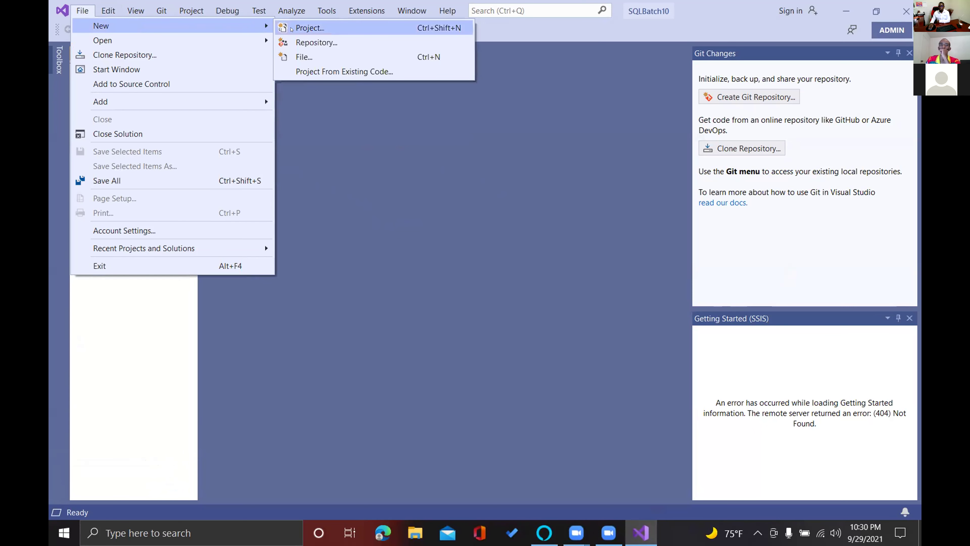
left_click(300, 27)
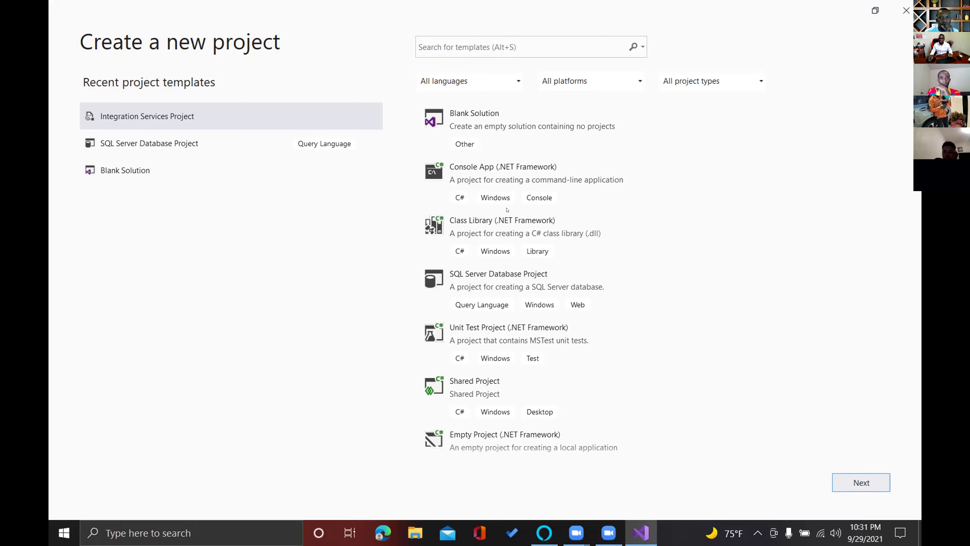
Step: Browse templates, selecting Blank Solution and Console App (.NET Framework), then scrolling down the list
left_click(484, 127)
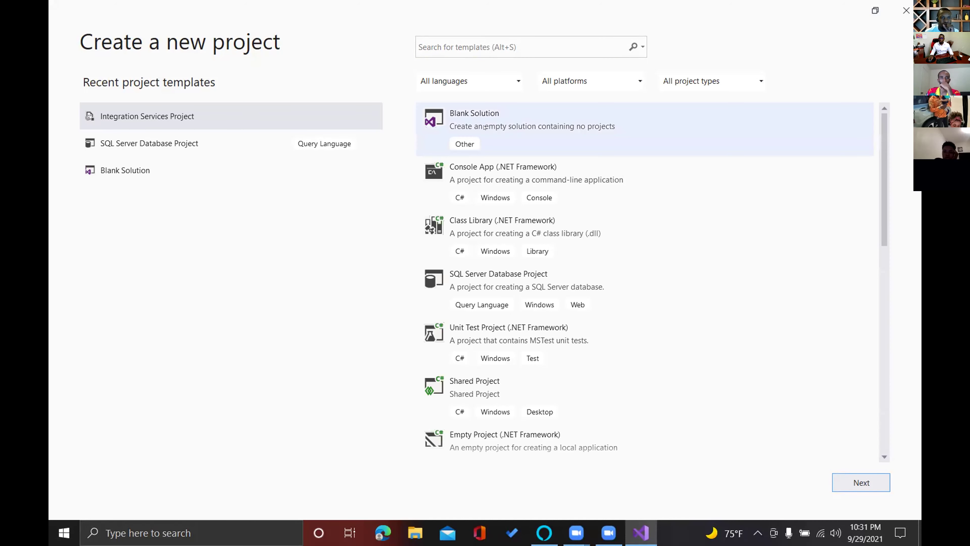
left_click(506, 178)
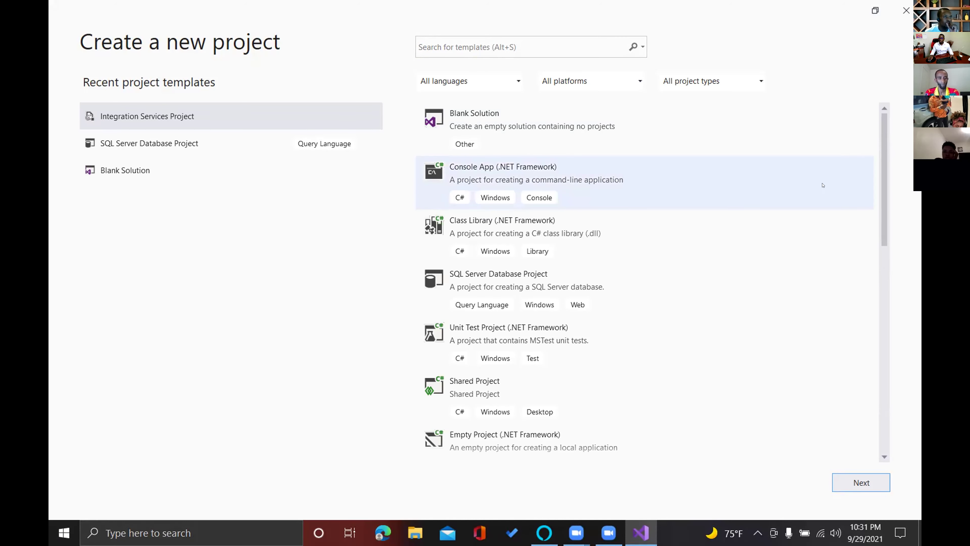
scroll(883, 204, "down", 2)
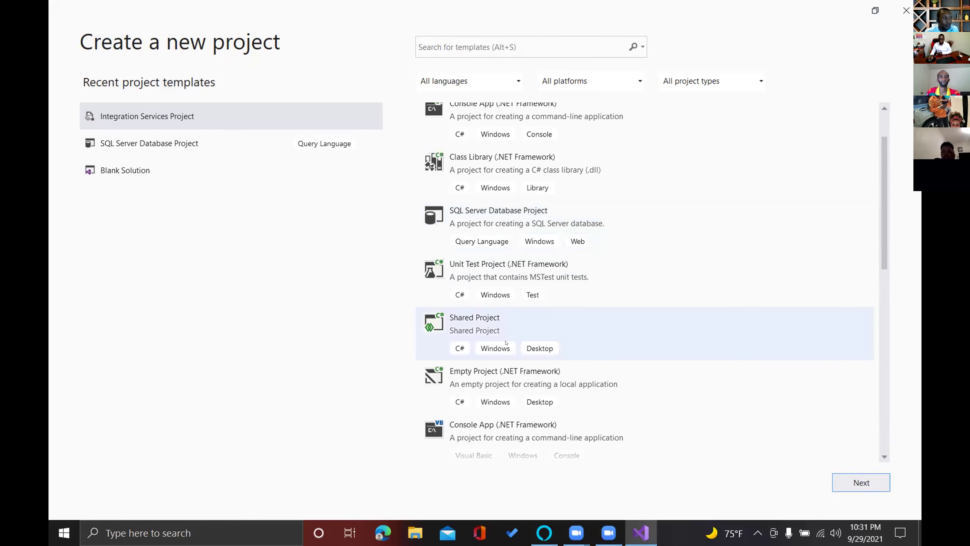
scroll(465, 302, "down", 5)
Step: Pick the Integration Services Project template and proceed to the configuration page
scroll(466, 301, "down", 5)
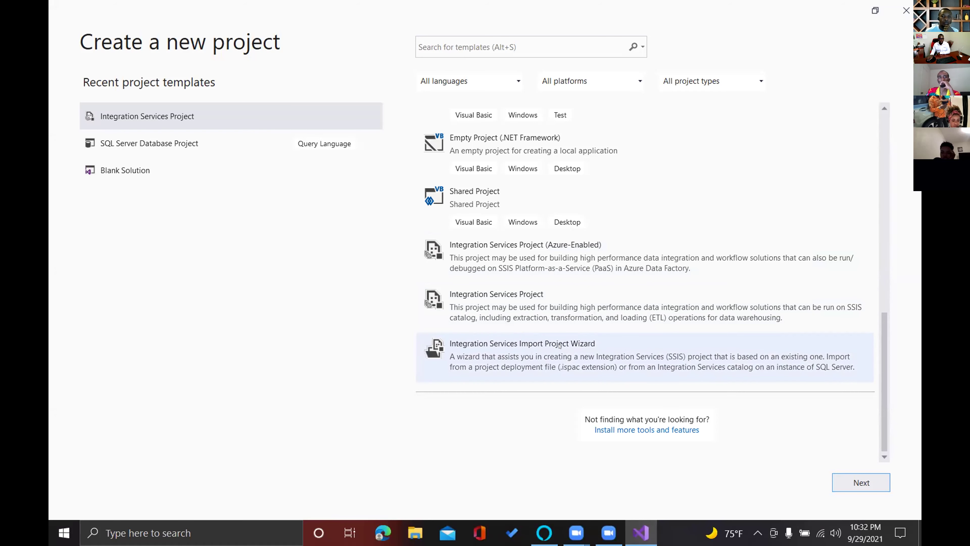
left_click(524, 310)
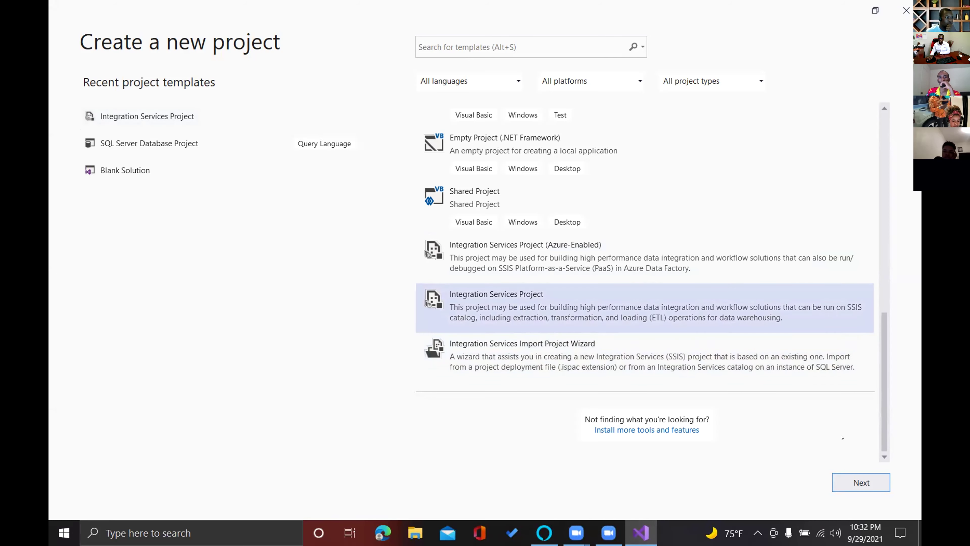
left_click(858, 474)
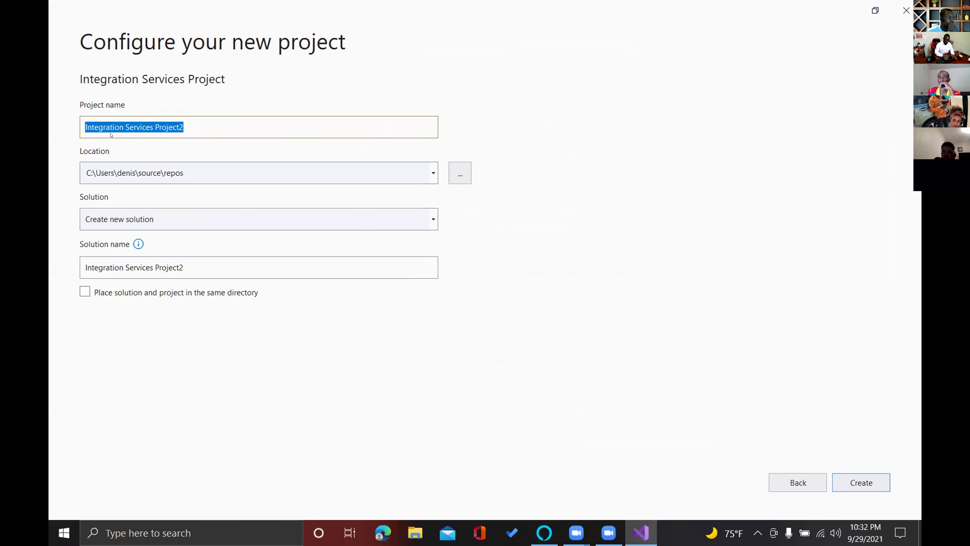
Step: Name the project DataLoadProject and set Solution to Add to solution (SQLBatch10)
type("DataLoad")
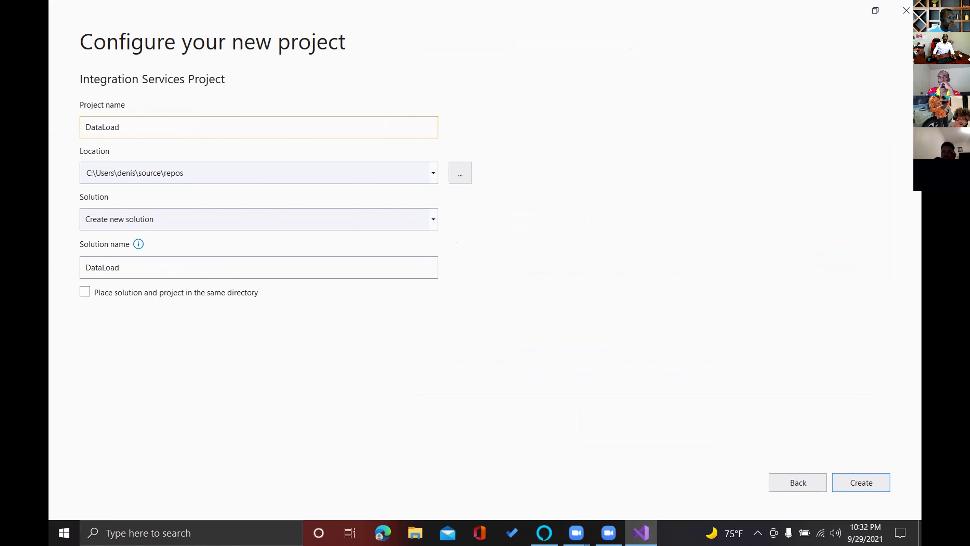
type("Project")
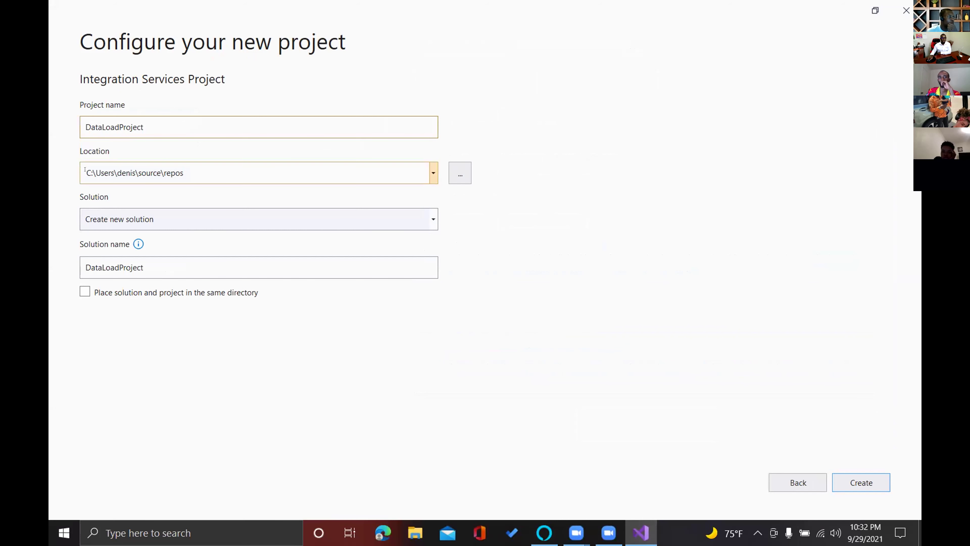
left_click(224, 177)
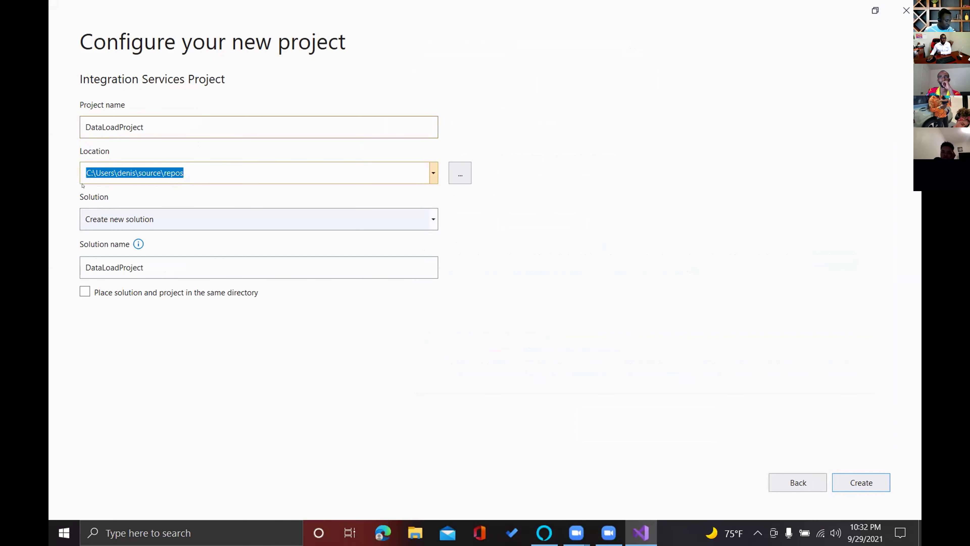
left_click(433, 219)
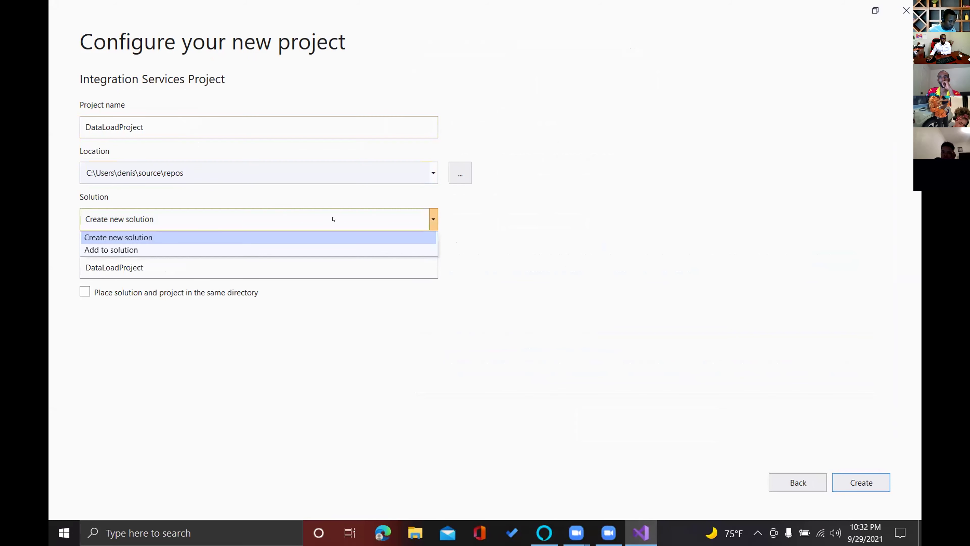
left_click(135, 249)
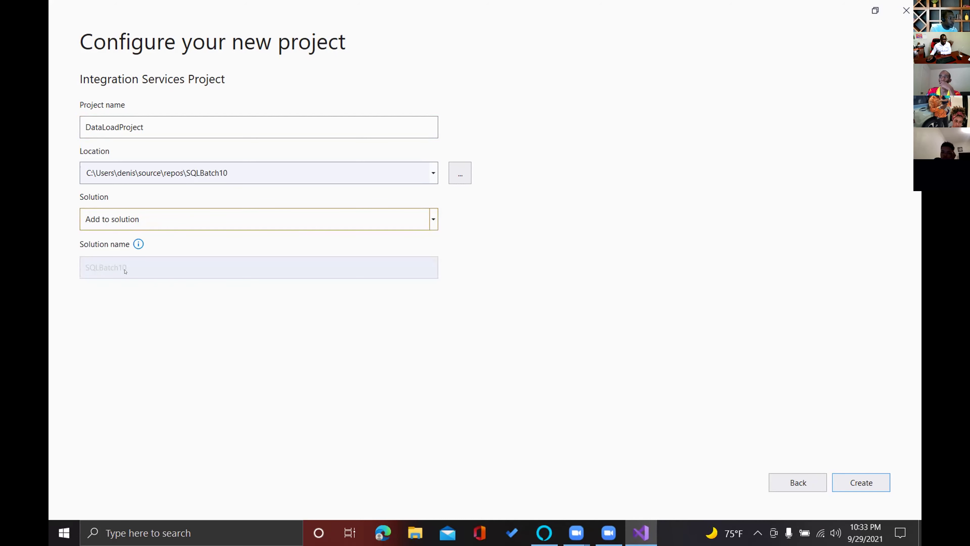
left_click(133, 225)
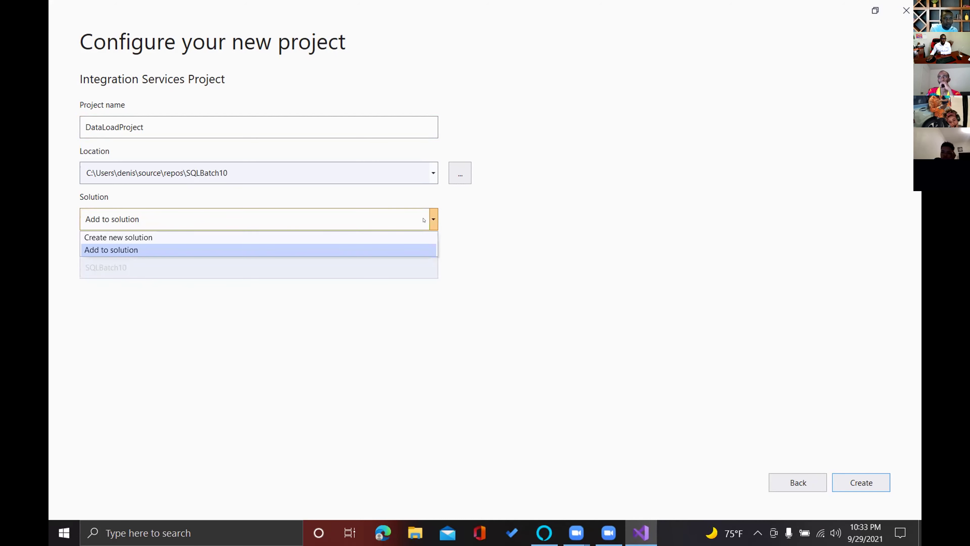
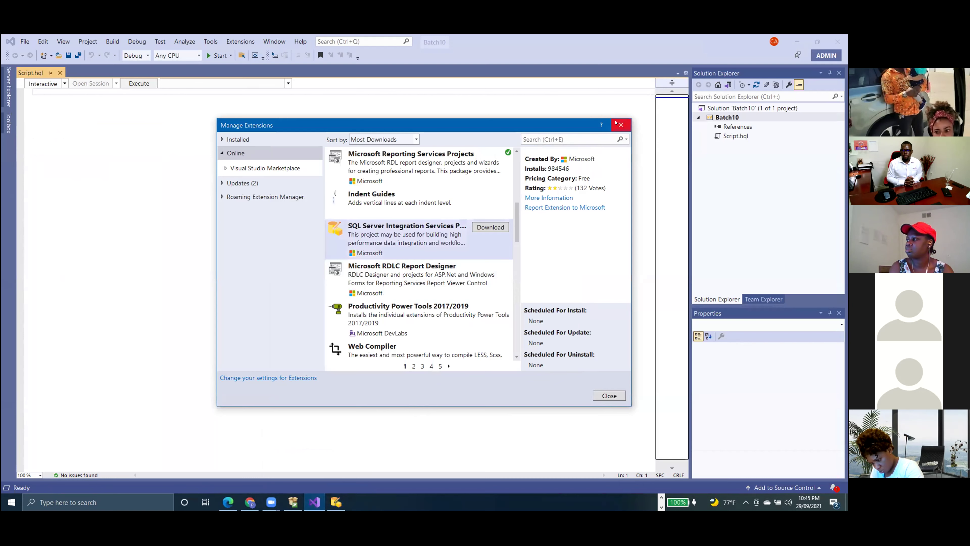
Step: Close Manage Extensions and bring the SSIS Projects installer window to the front
key("Escape")
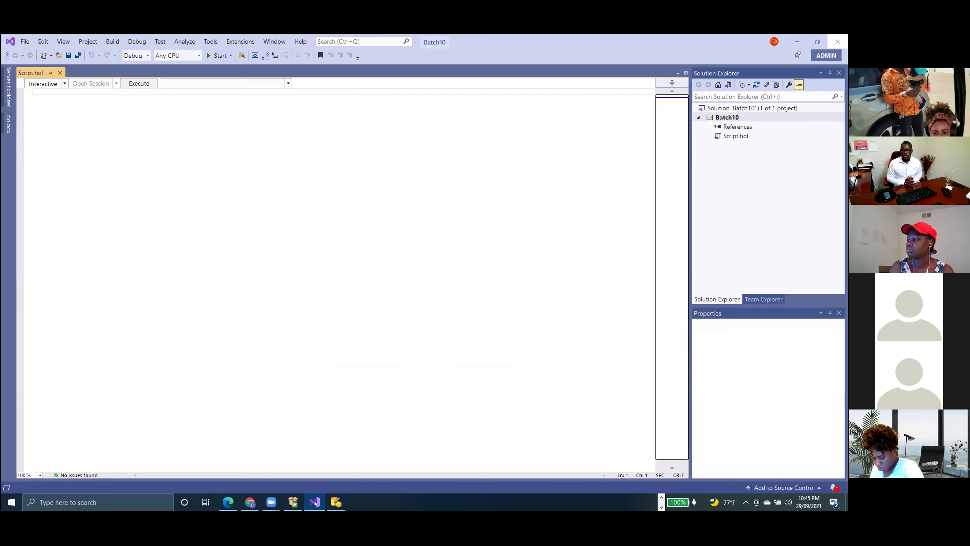
left_click(336, 501)
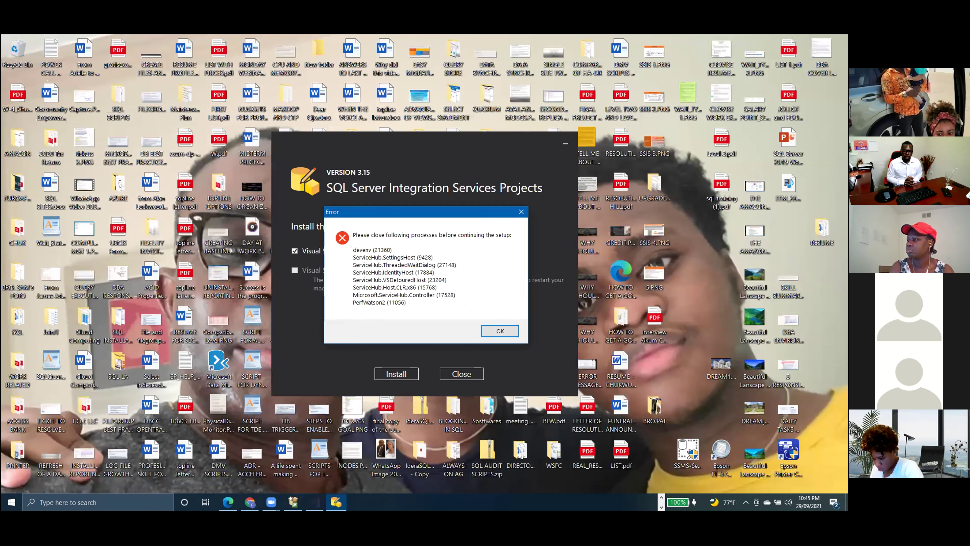
Step: Close the SQL Server 2019 installation window and dismiss the blocking-process and PerfWatson2 errors
mouse_move(291, 498)
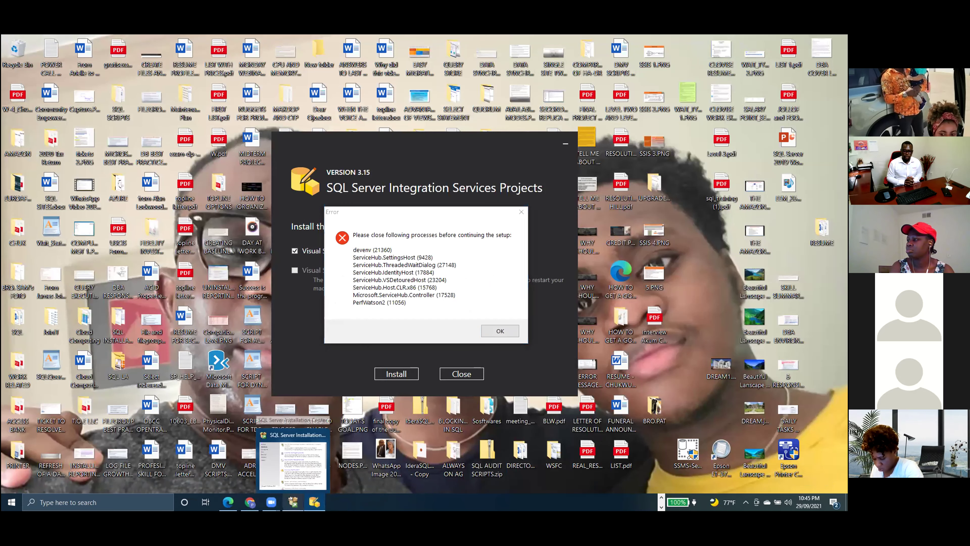
right_click(277, 483)
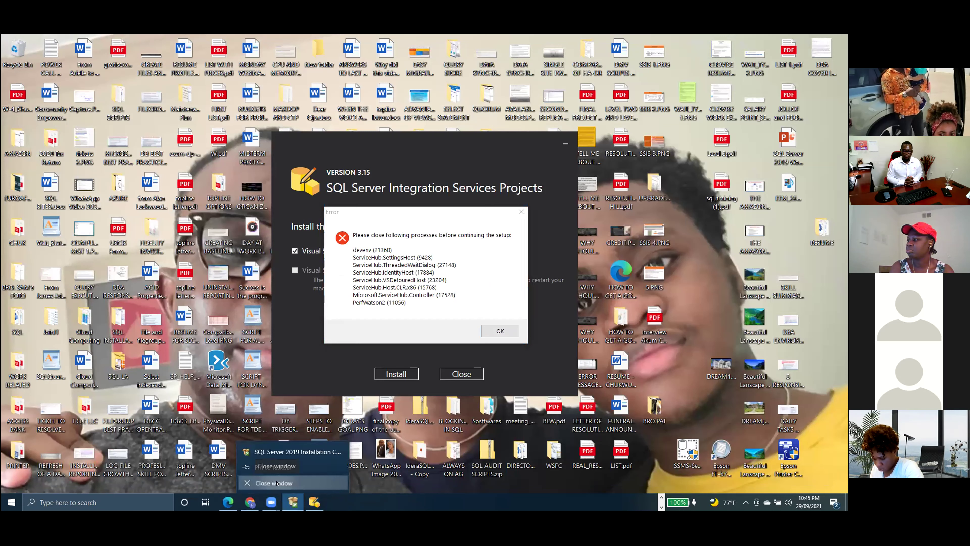
left_click(293, 500)
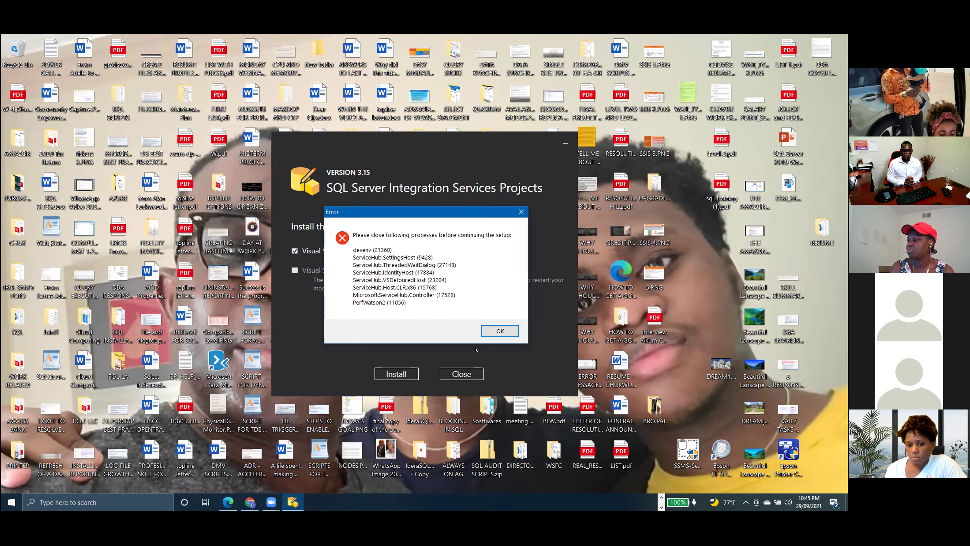
left_click(498, 331)
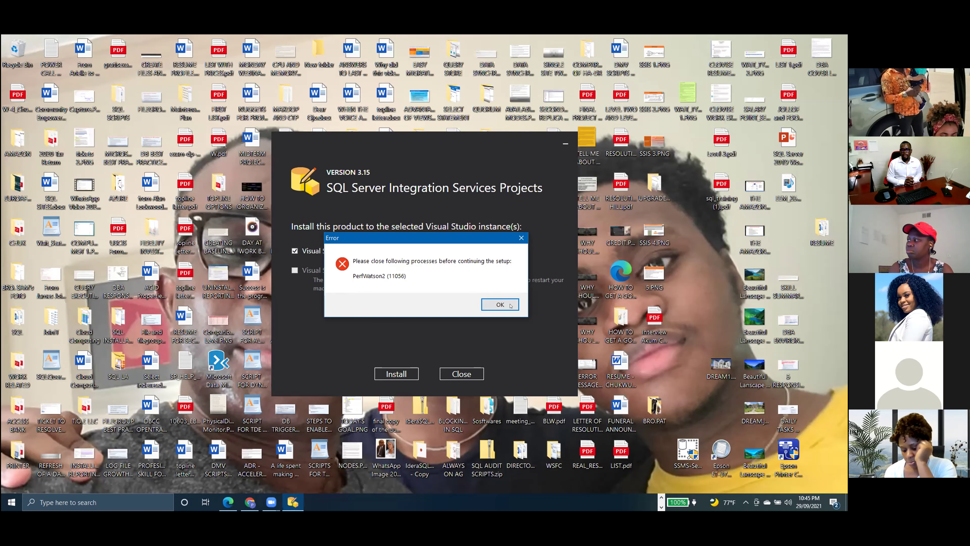
left_click(510, 305)
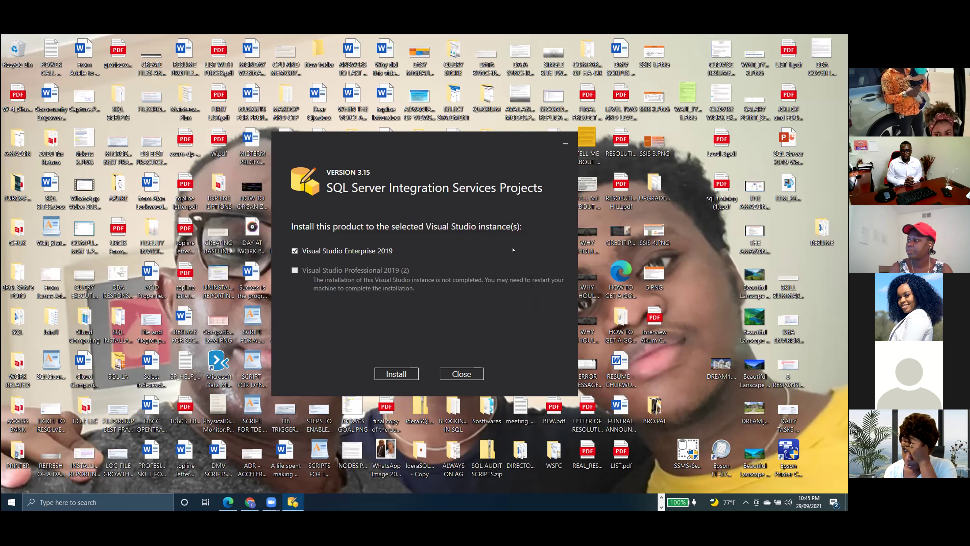
Step: Retry installing into Visual Studio Enterprise 2019, dismiss the repeated error, and close the installer
left_click(386, 370)
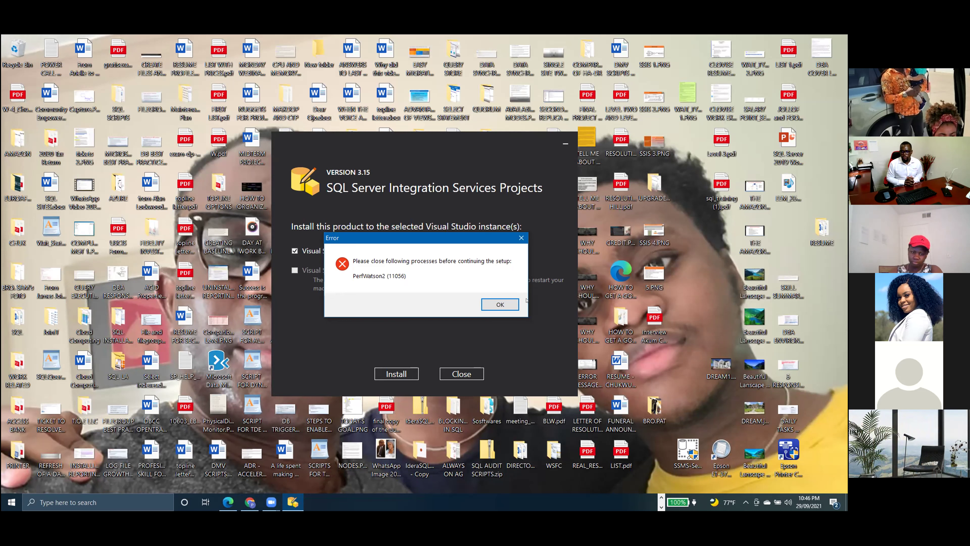
left_click(505, 305)
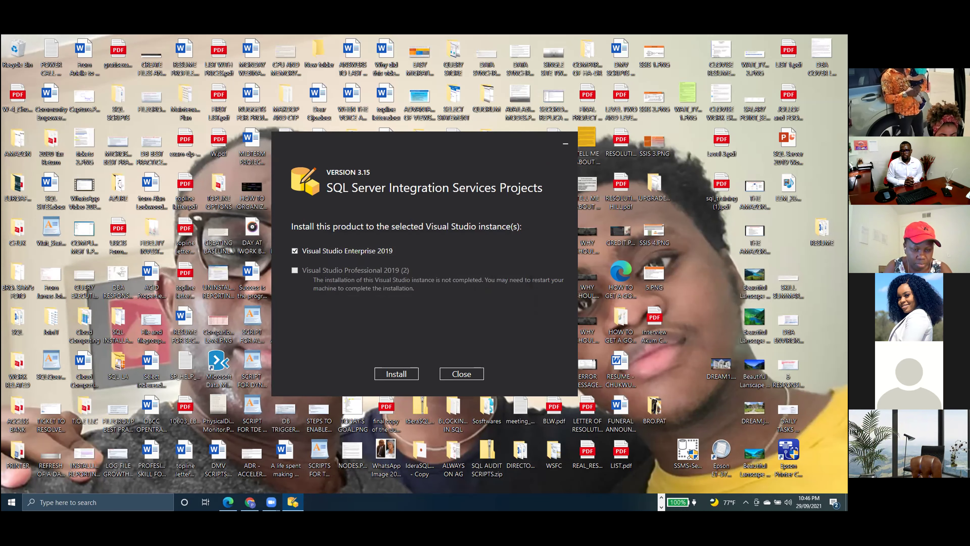
left_click(461, 373)
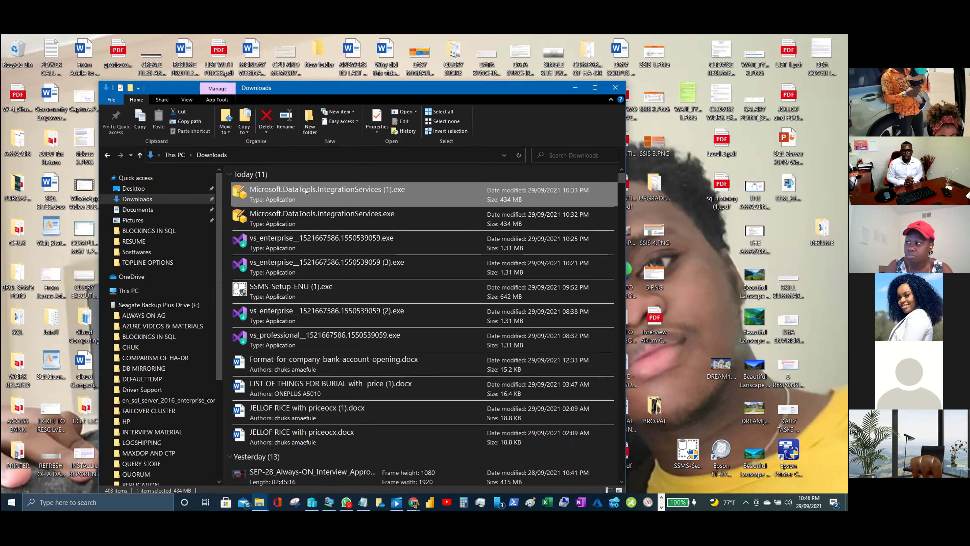
Step: Run Microsoft.DataTools.IntegrationServices (1).exe from Downloads as administrator
right_click(305, 191)
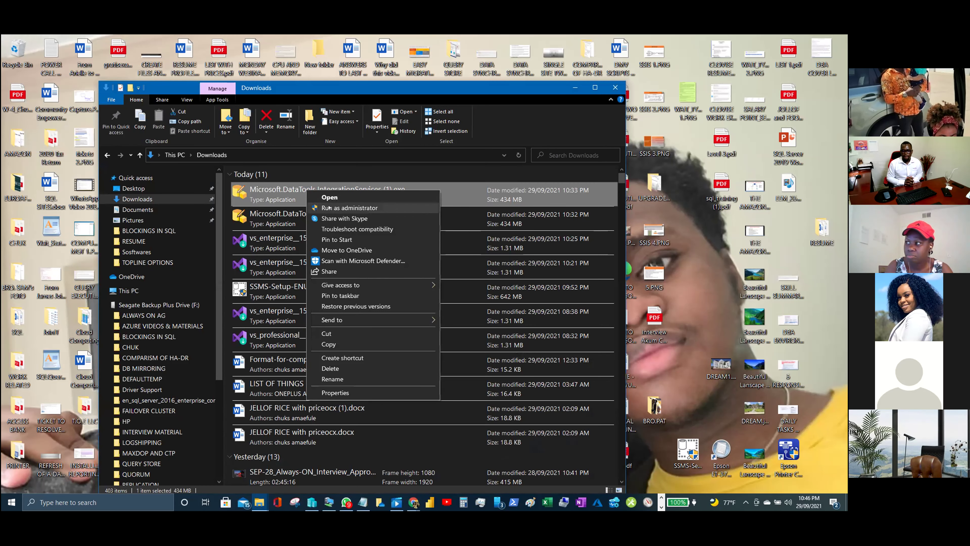
left_click(329, 206)
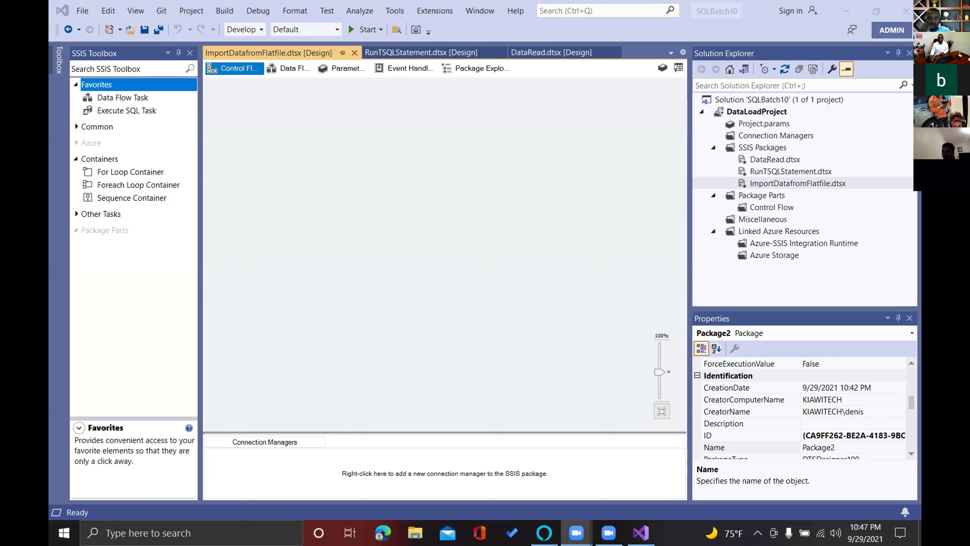
Step: Check DataRead.dtsx properties, then bring up actions for DataLoadProject's Connection Managers folder
left_click(774, 160)
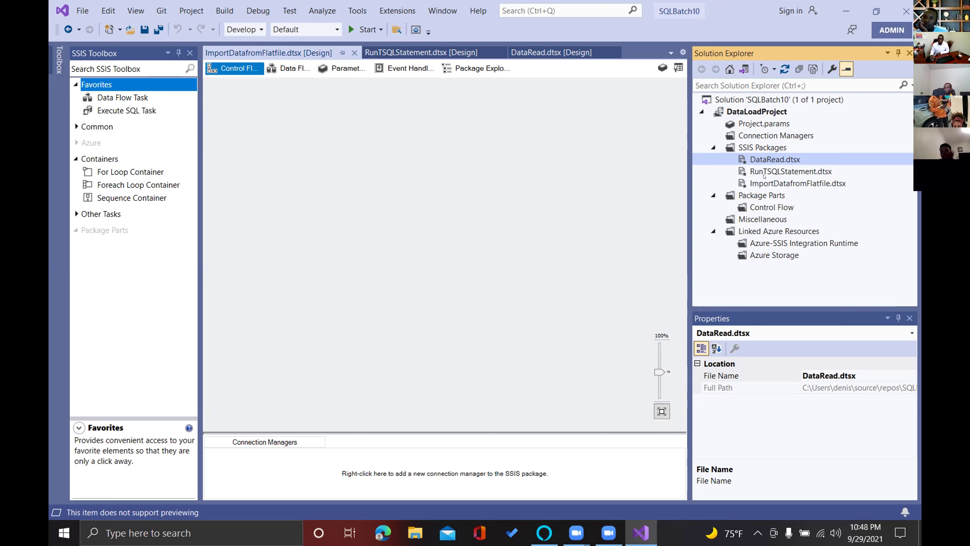
left_click(776, 136)
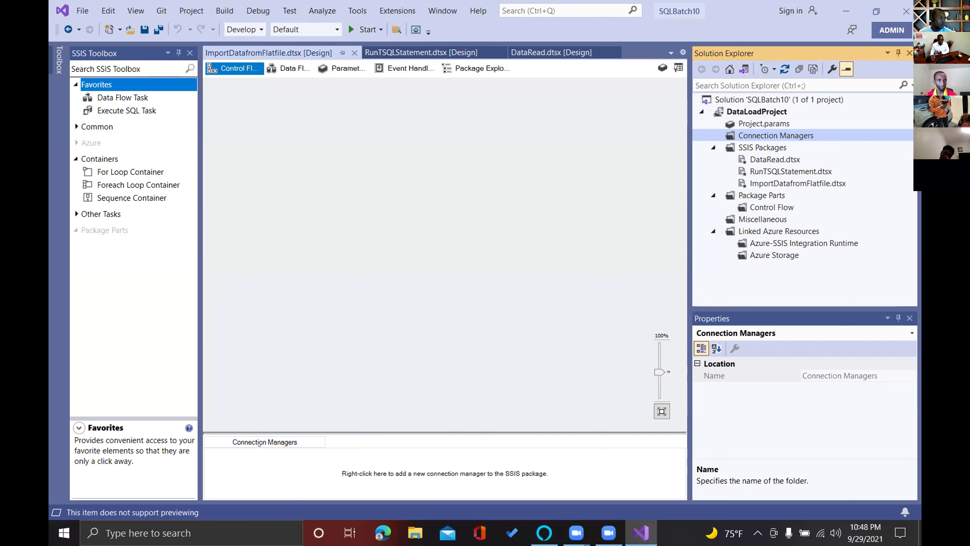
left_click(265, 442)
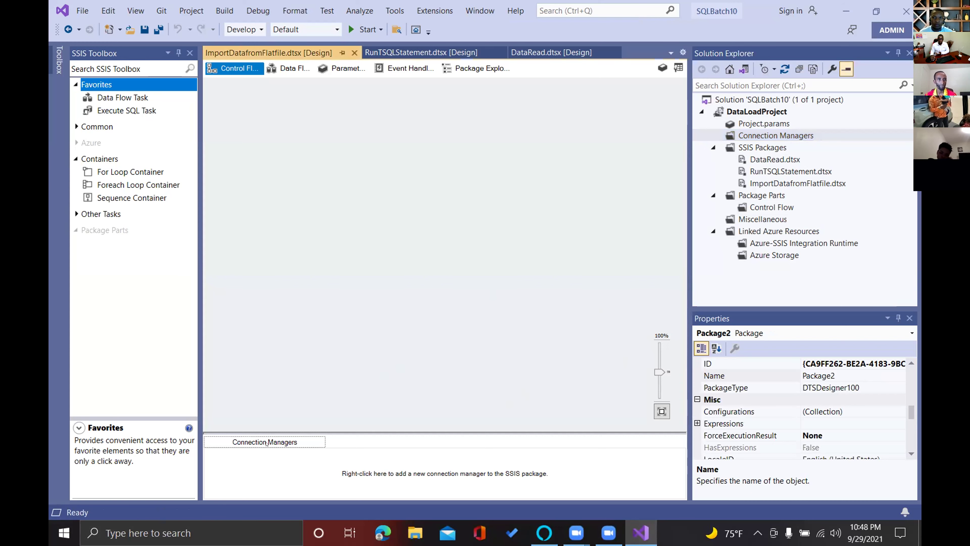
right_click(757, 135)
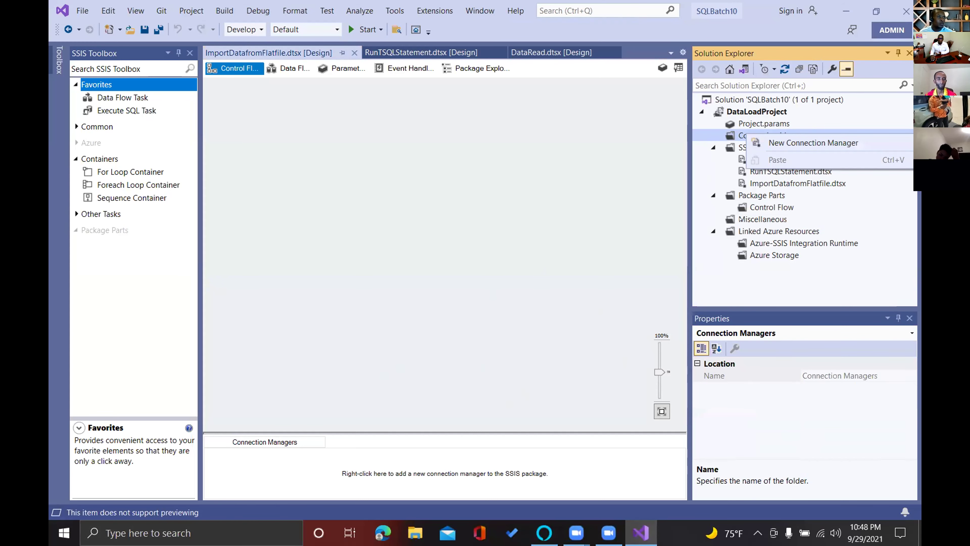
Step: Choose New Connection from the ImportDatafromFlatfile package's Connection Managers tray
left_click(255, 472)
right_click(256, 472)
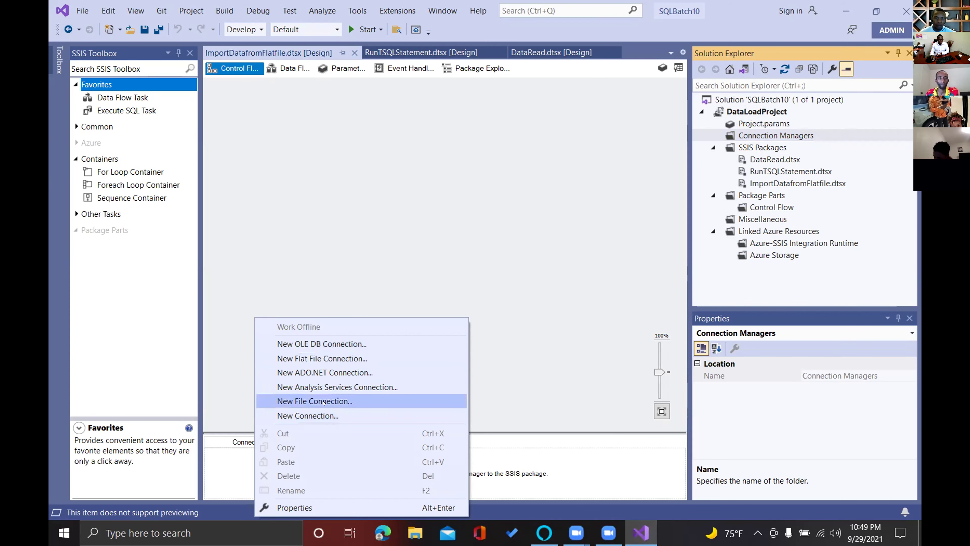
left_click(299, 415)
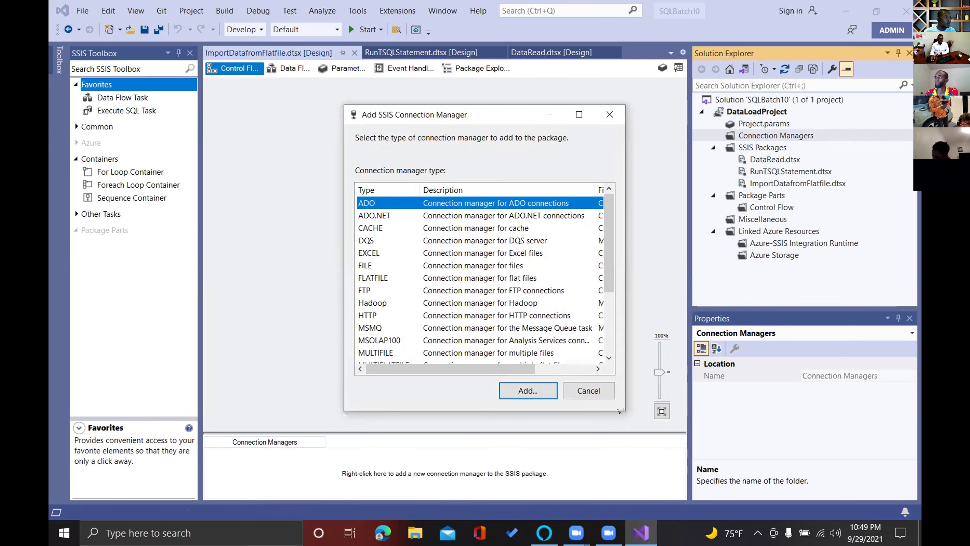
Step: Enlarge the Add SSIS Connection Manager dialog, select OLEDB, and add it
left_click_drag(619, 411, 662, 478)
left_click_drag(648, 303, 660, 269)
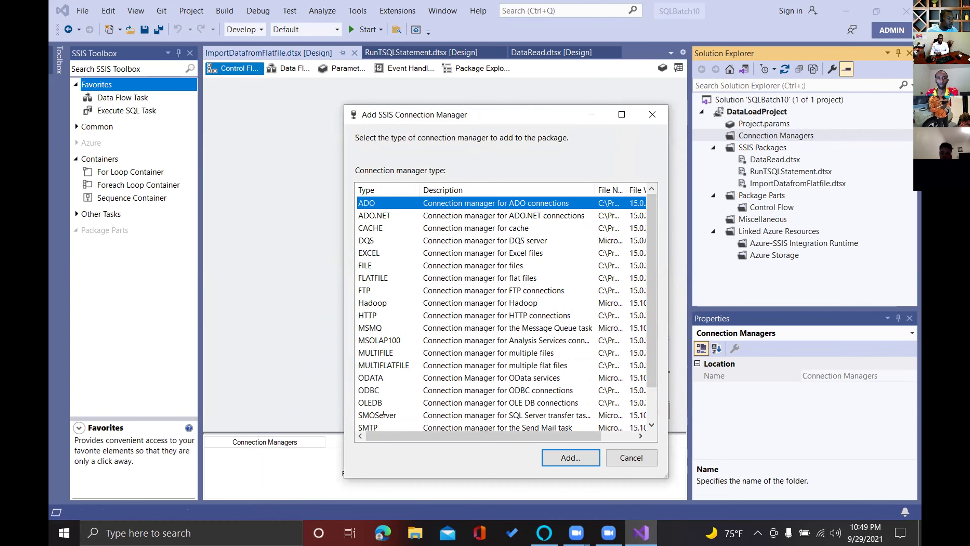
scroll(382, 378, "down", 1)
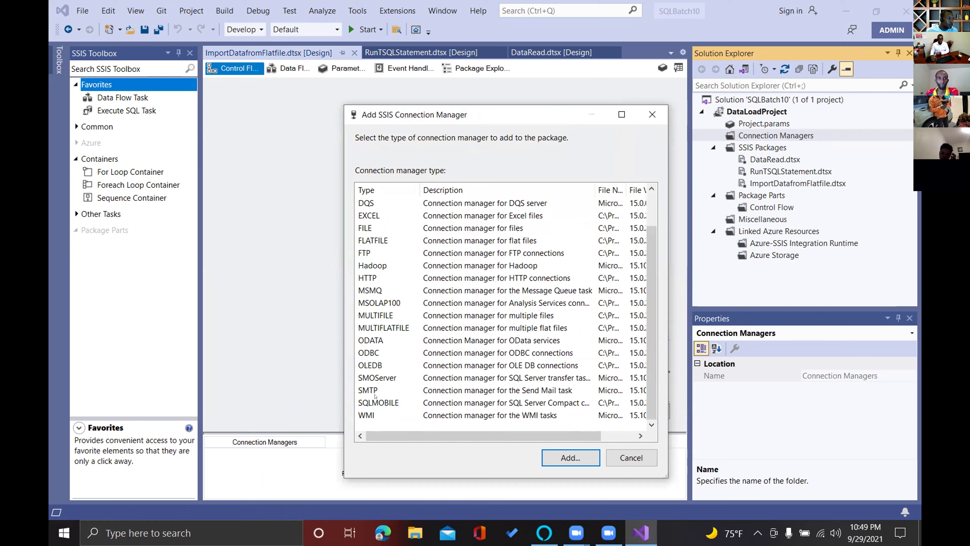
scroll(380, 325, "up", 1)
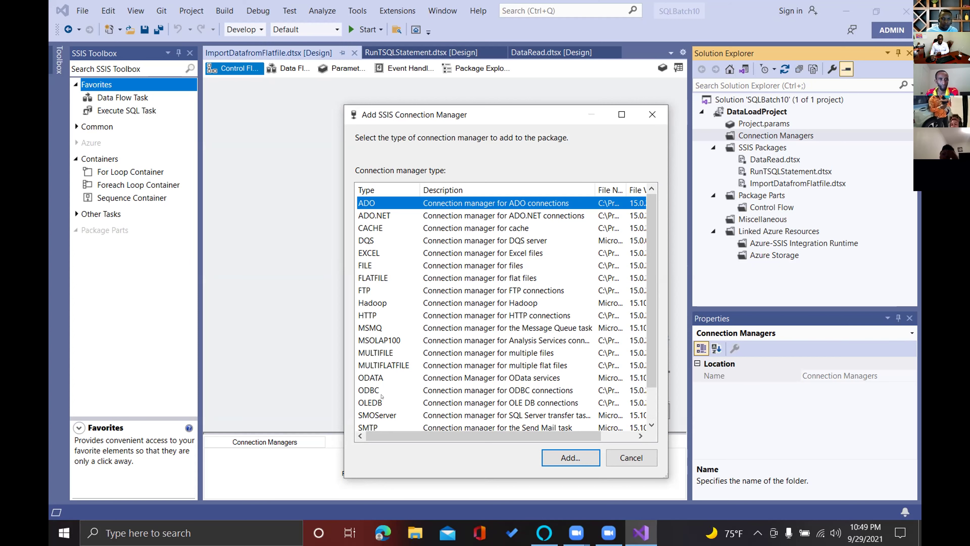
left_click(368, 402)
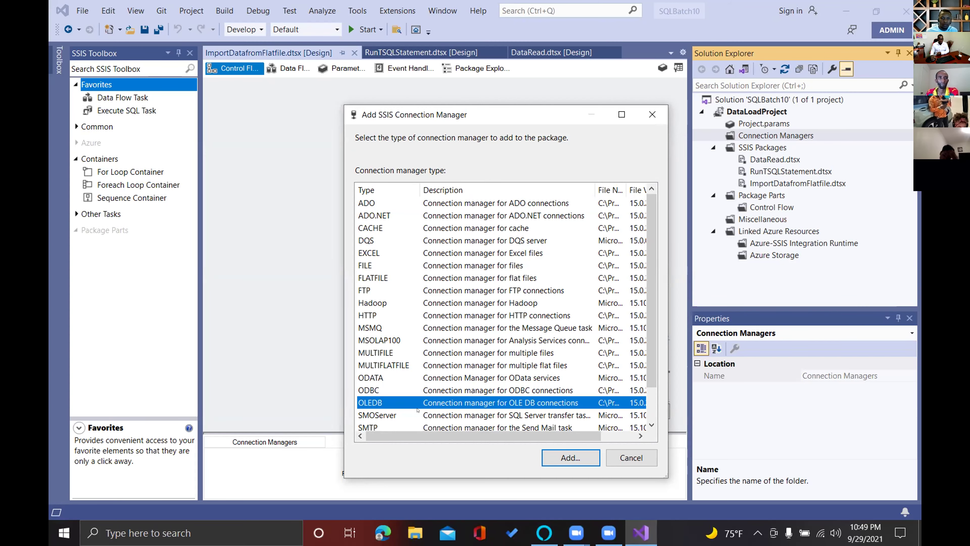
scroll(401, 416, "down", 1)
left_click(567, 455)
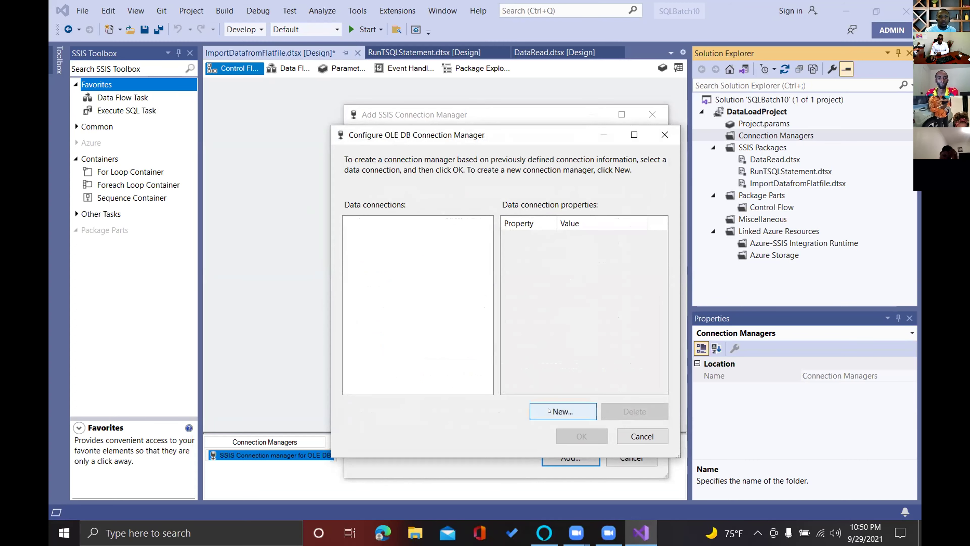
Step: Cancel the new data connection dialog twice, then cancel the OLE DB configuration
left_click(549, 410)
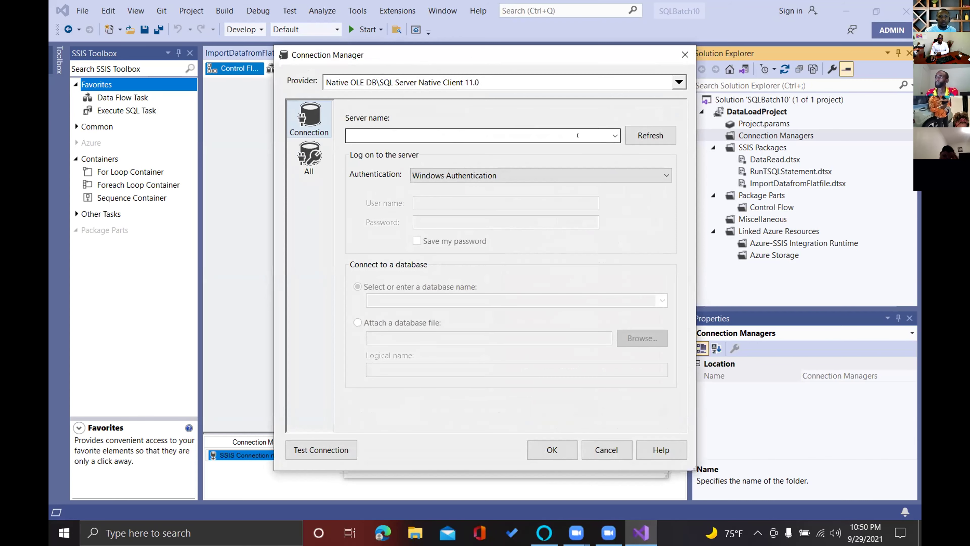
left_click(606, 449)
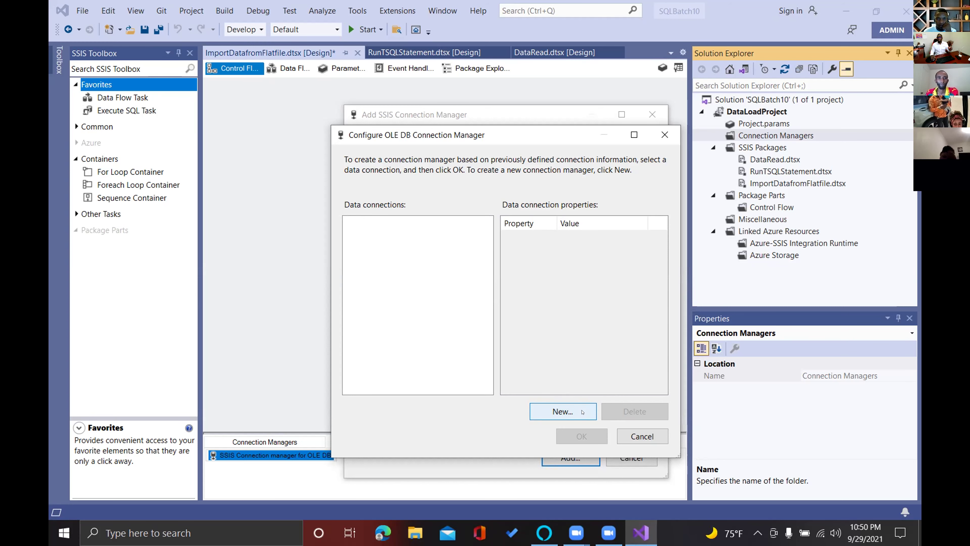
left_click(570, 411)
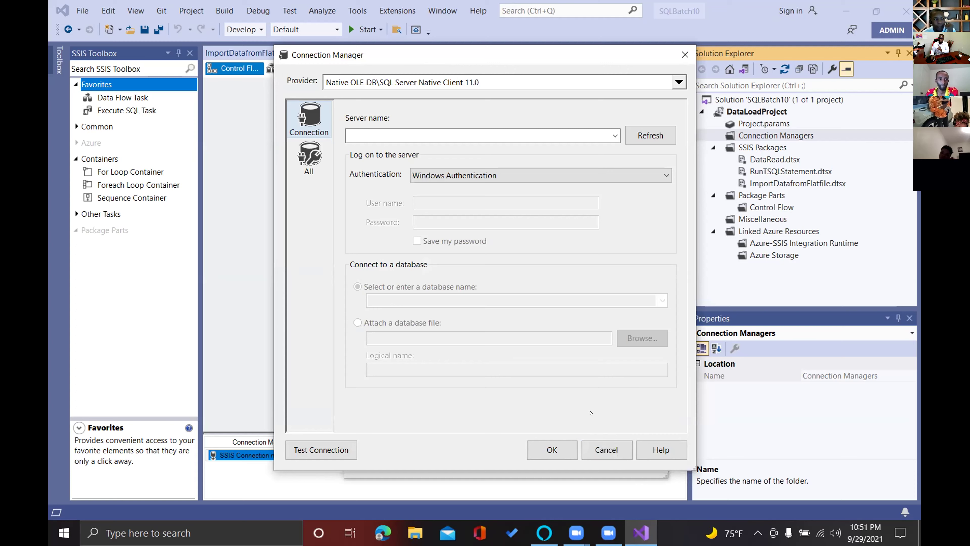
left_click(606, 450)
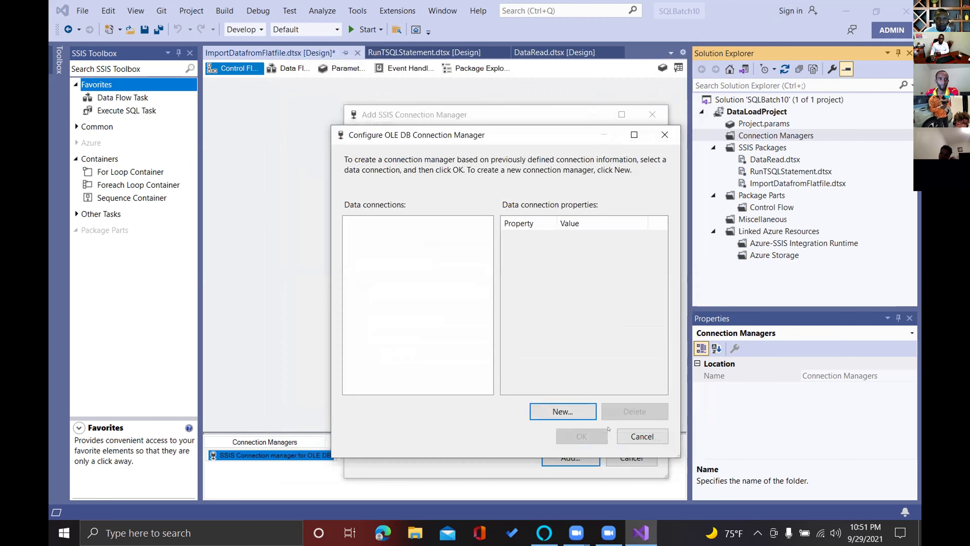
left_click(641, 444)
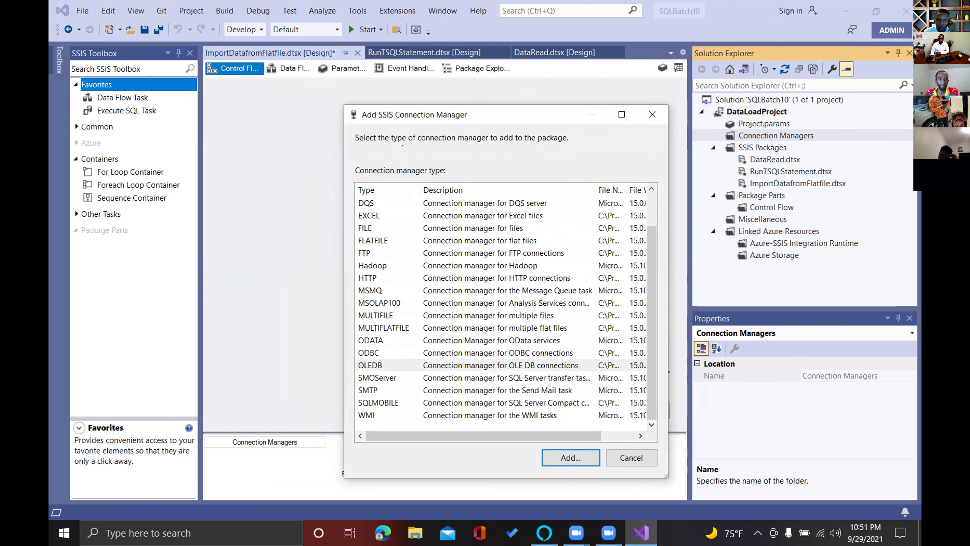
Step: Dismiss the type list, then add an OLEDB connection manager from the package's Connection Managers tray
left_click(630, 458)
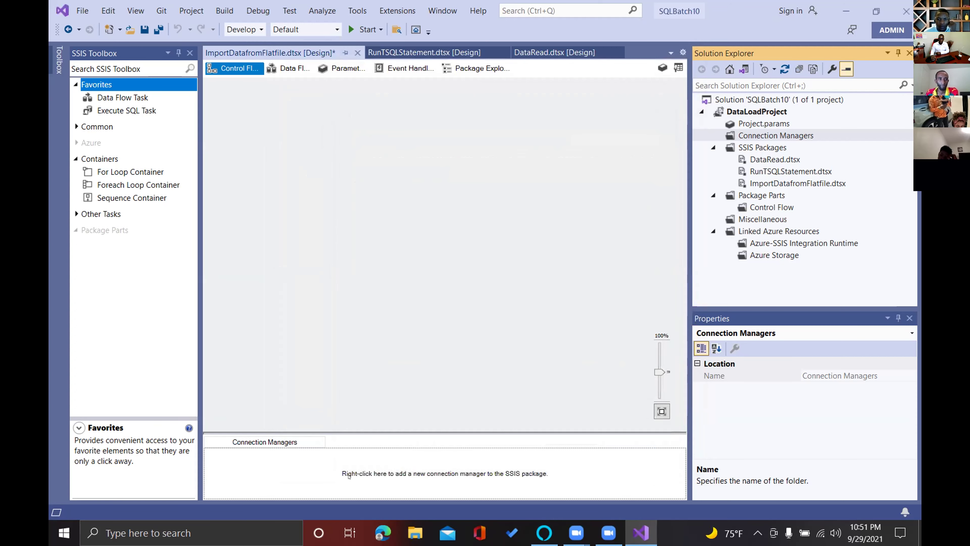
right_click(301, 458)
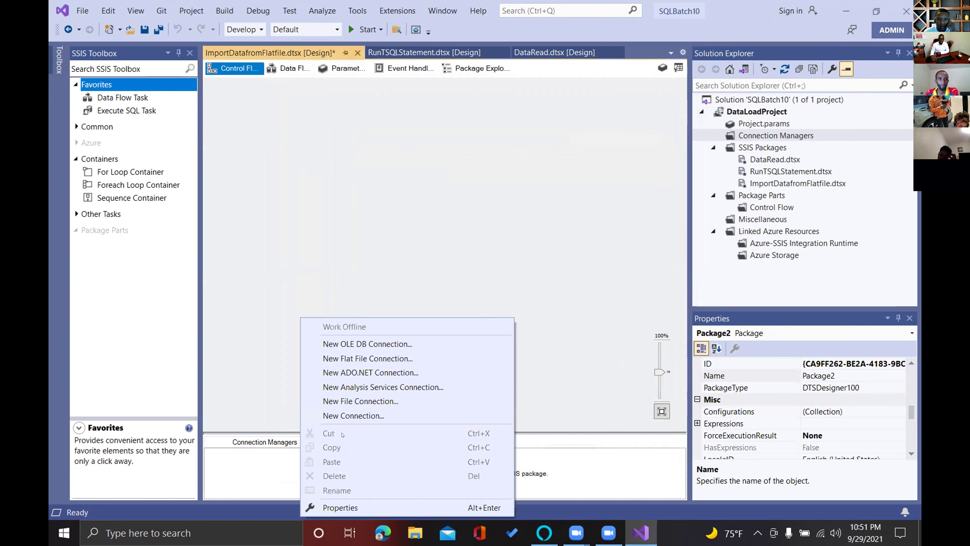
left_click(346, 416)
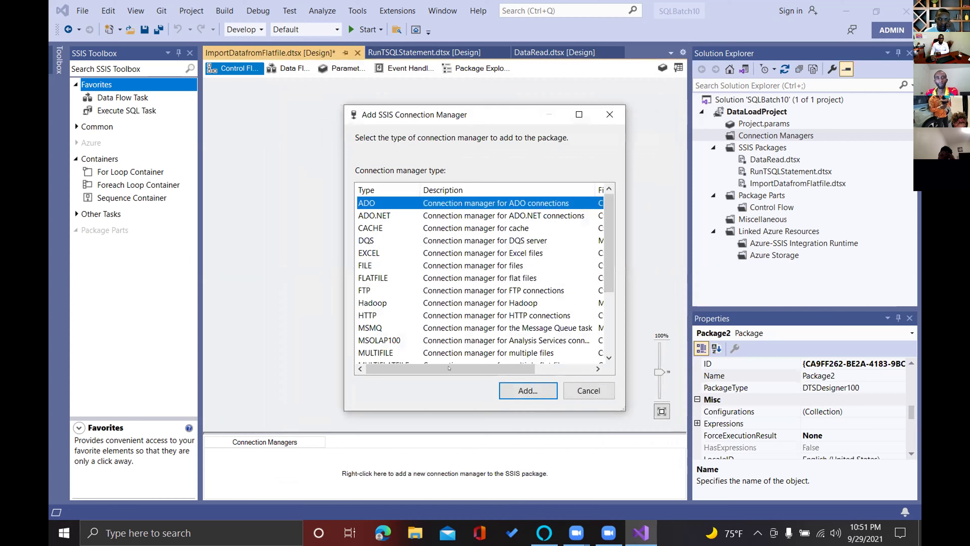
scroll(383, 293, "down", 3)
left_click(399, 315)
left_click(398, 306)
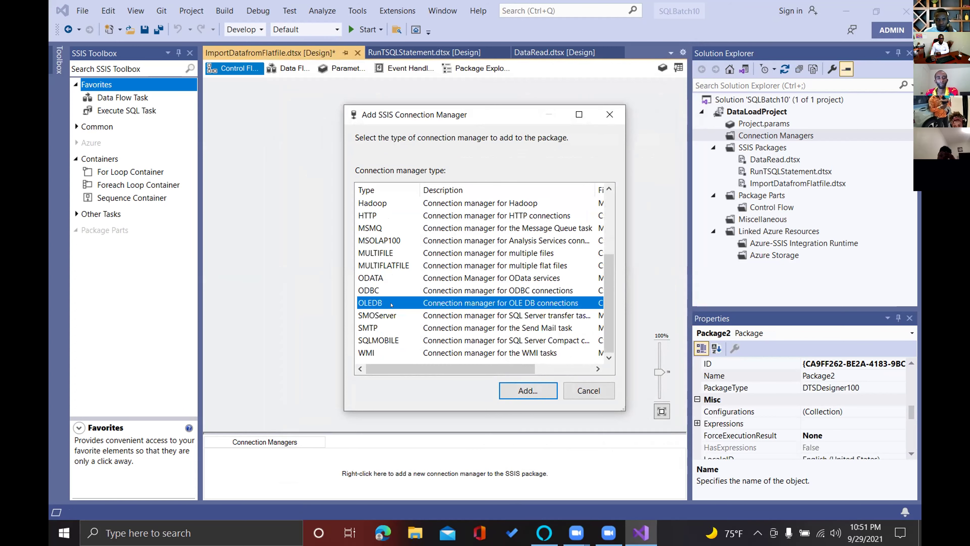
left_click(535, 389)
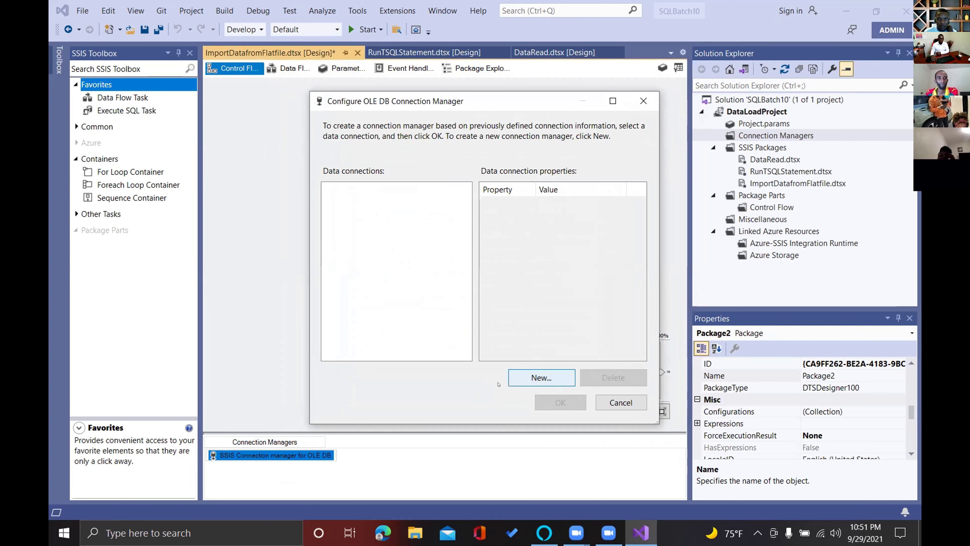
Step: Start a new data connection with server name KIAWITECH\PROD
left_click(543, 378)
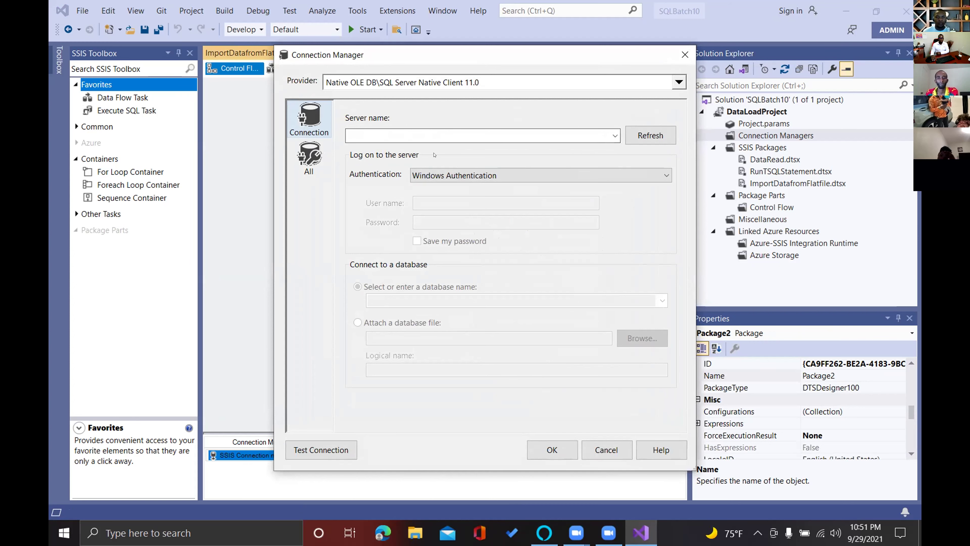
left_click(368, 135)
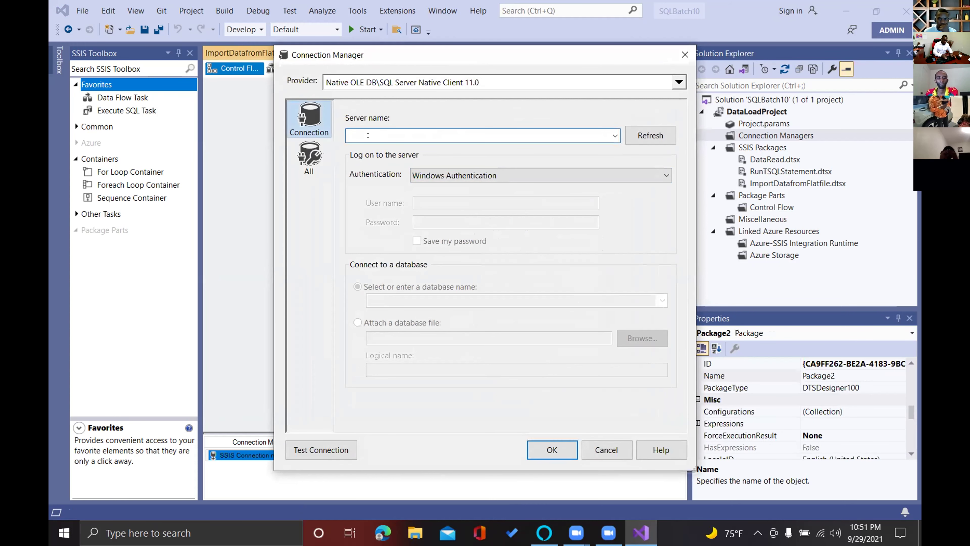
type("KIA")
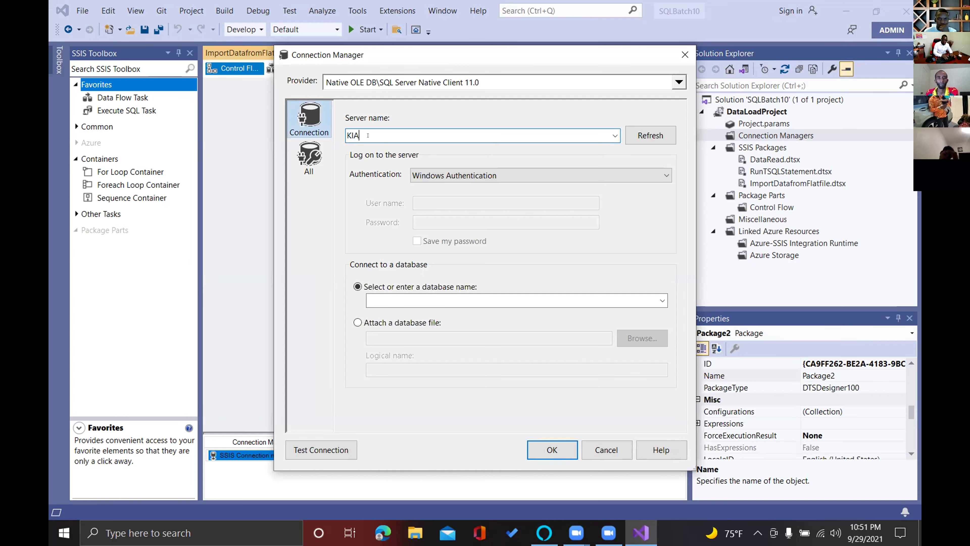
type("WITECH\\PROD")
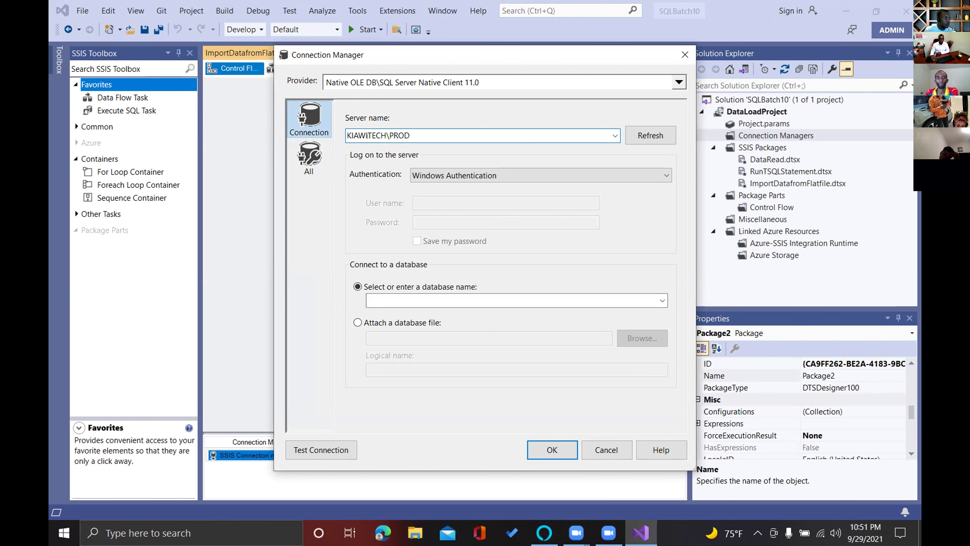
left_click_drag(411, 135, 312, 129)
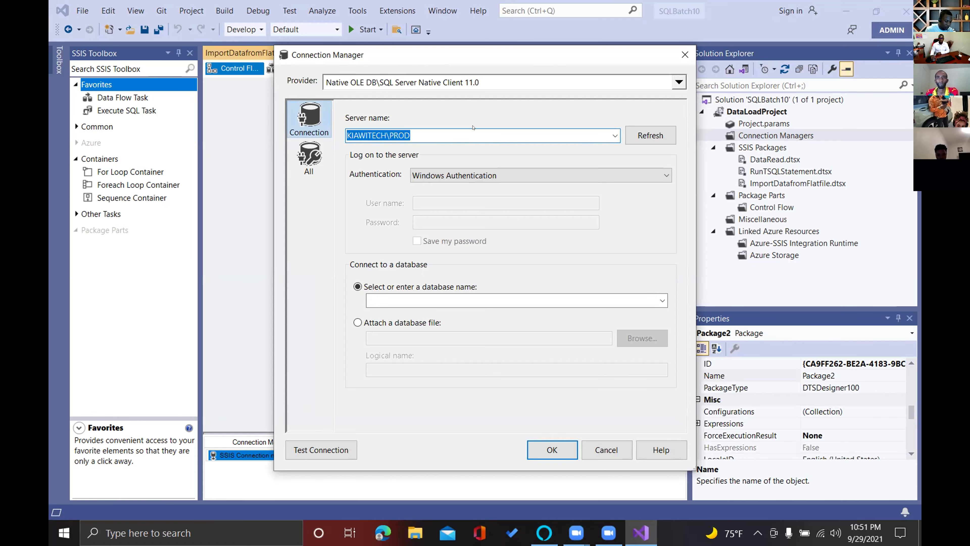
Step: Keep Windows Authentication, select the master database, test successfully, and save the connection
left_click(468, 175)
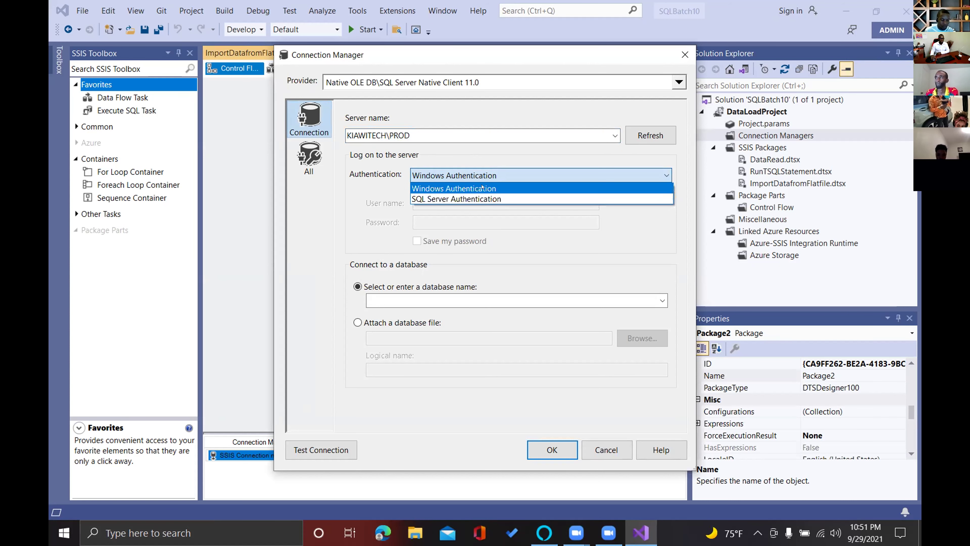
left_click(475, 189)
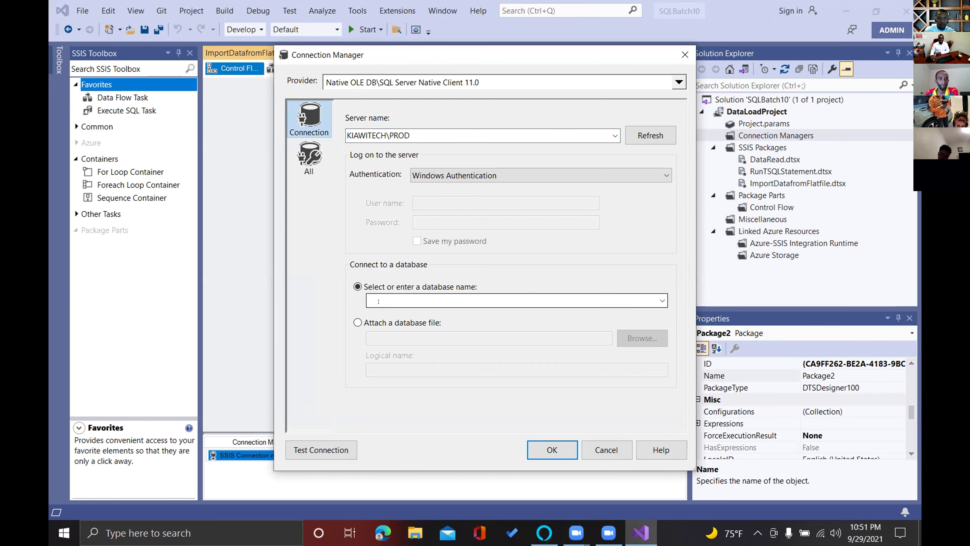
left_click(662, 301)
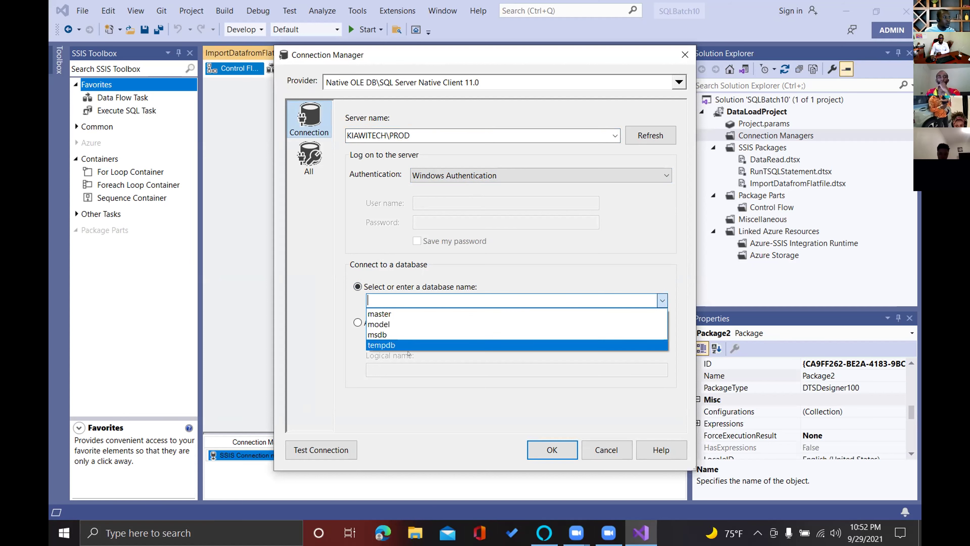
left_click(391, 314)
left_click(316, 443)
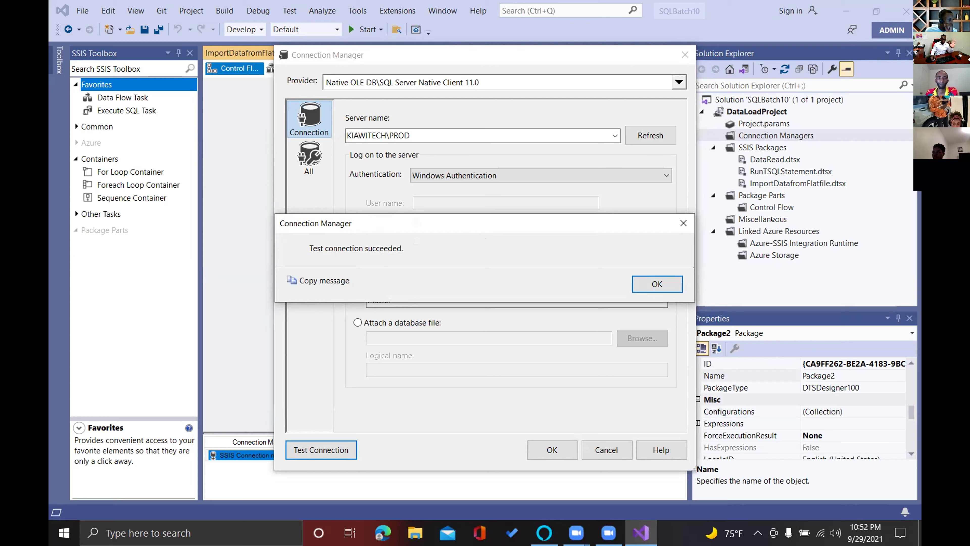
left_click(657, 284)
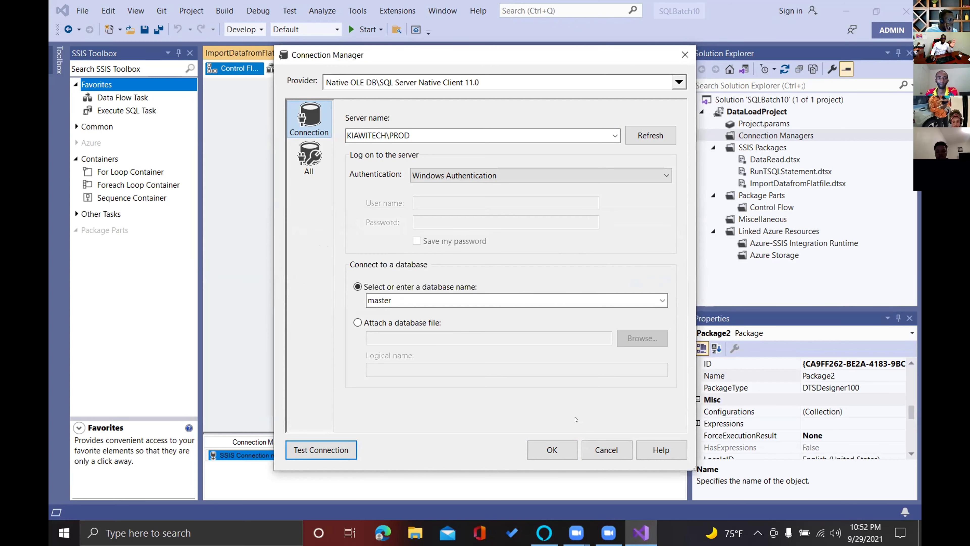
left_click(550, 450)
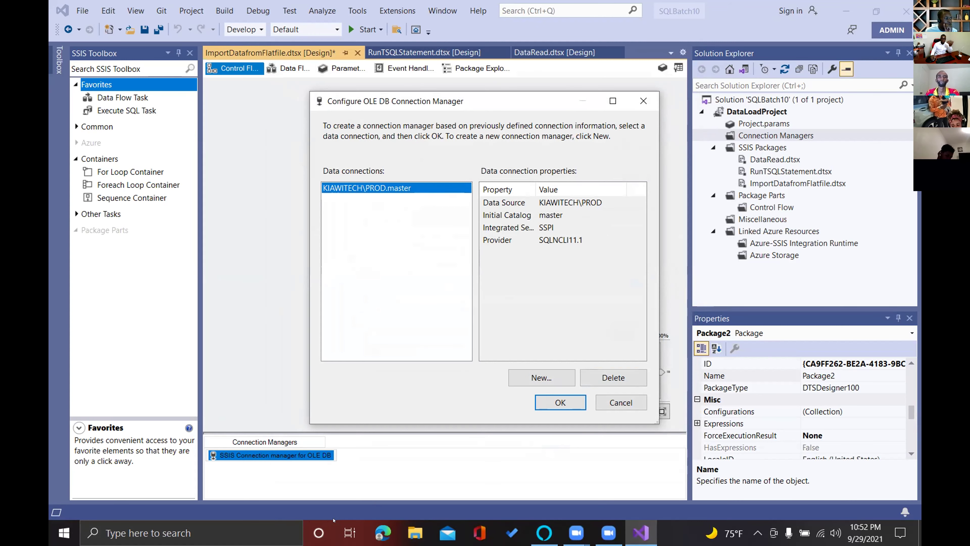
Step: Search Windows for 'ssms' to find SQL Server Management Studio 18, then close the search panel
left_click(179, 531)
type("s")
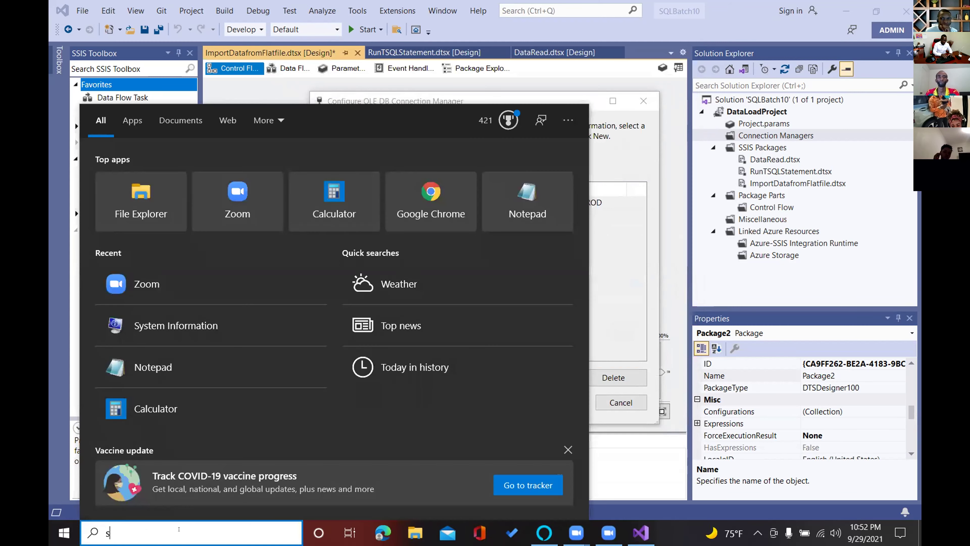
type("sms")
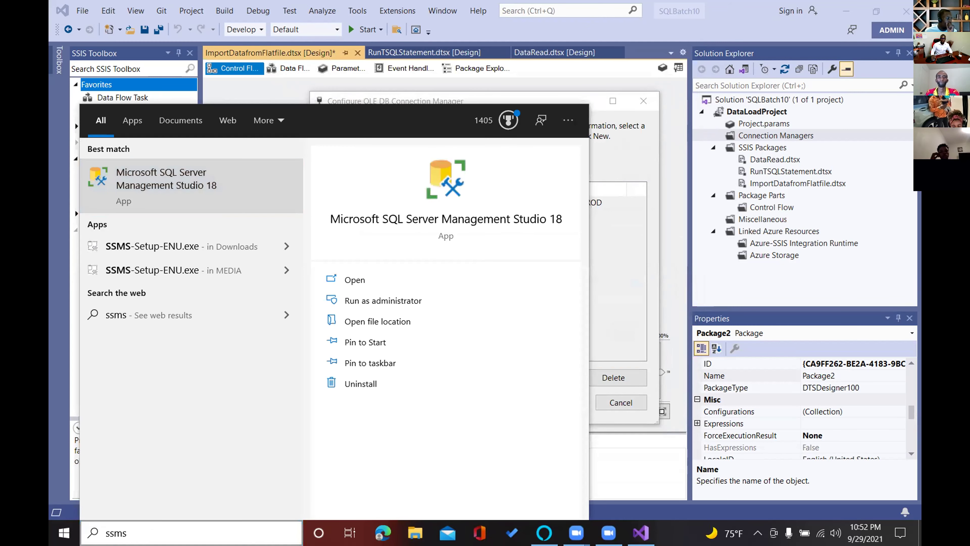
left_click(192, 185)
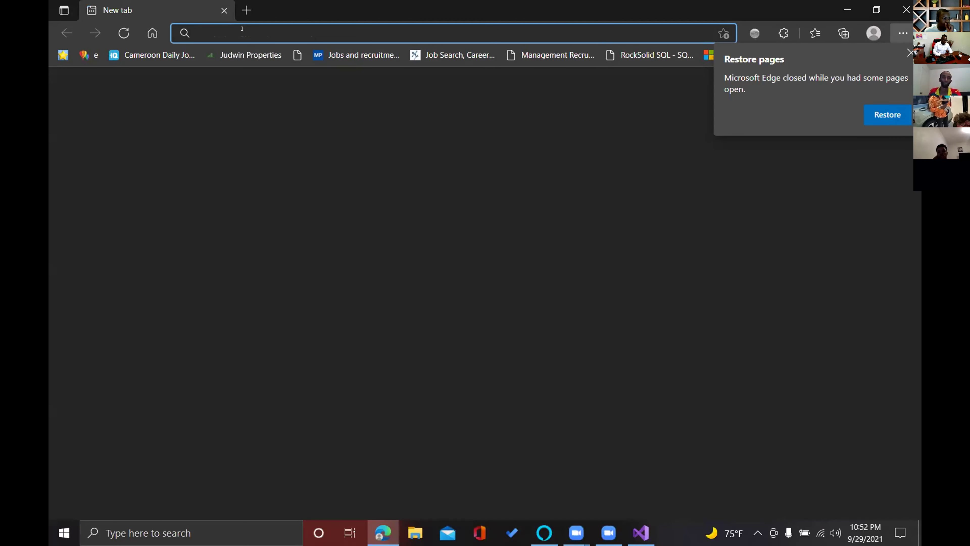
Step: Search Bing for 'adventureworks sample database' and open the Microsoft Docs 'AdventureWorks sample databases' article
type("adva")
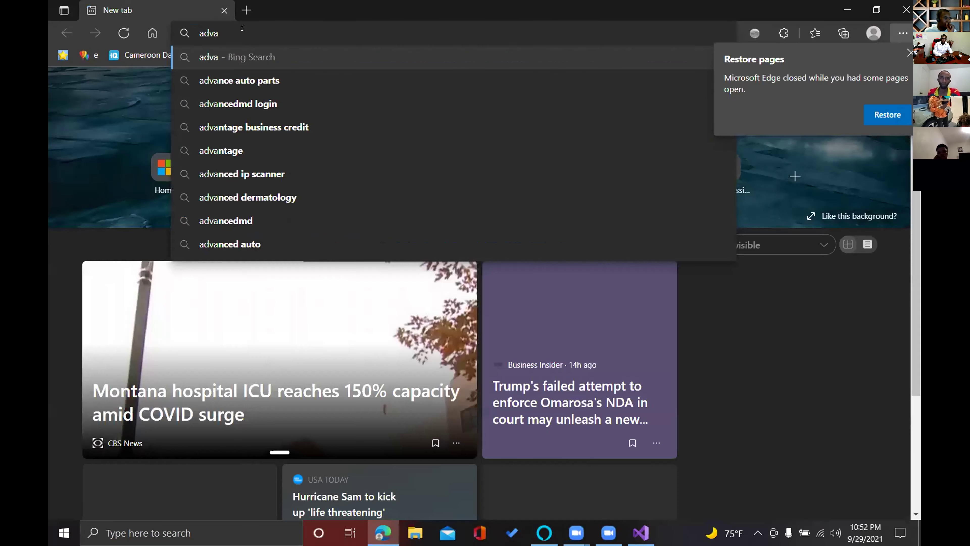
key("BackSpace")
type("e")
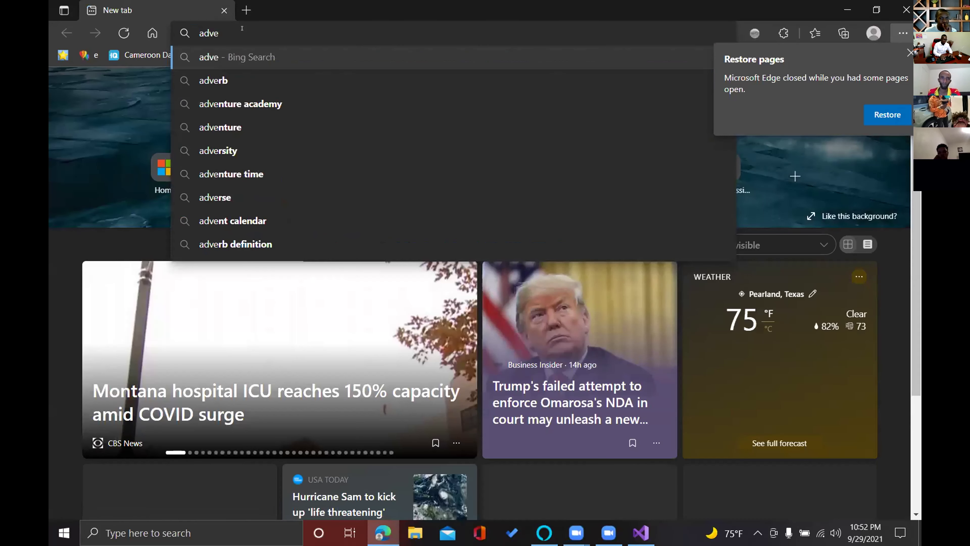
key("BackSpace")
type("entureworks sams")
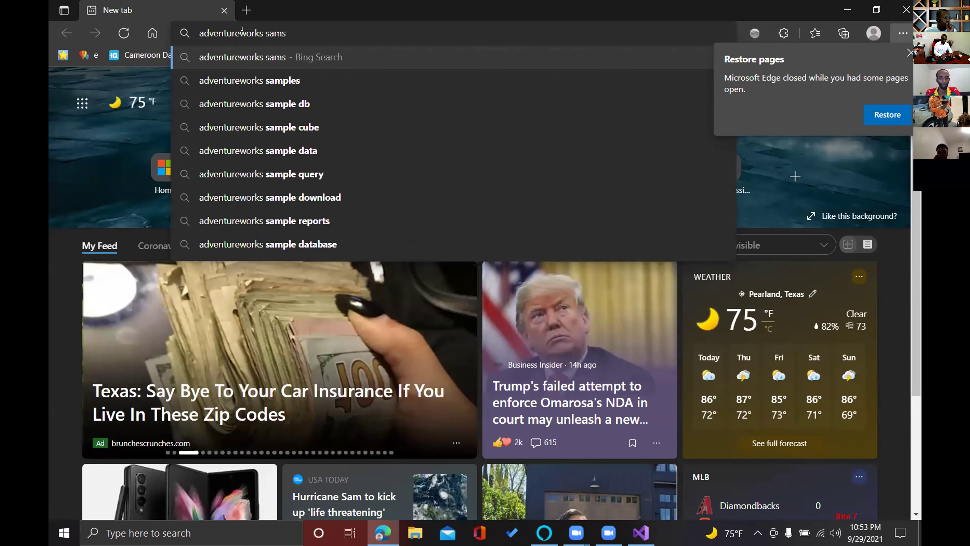
key("BackSpace")
type("ple data")
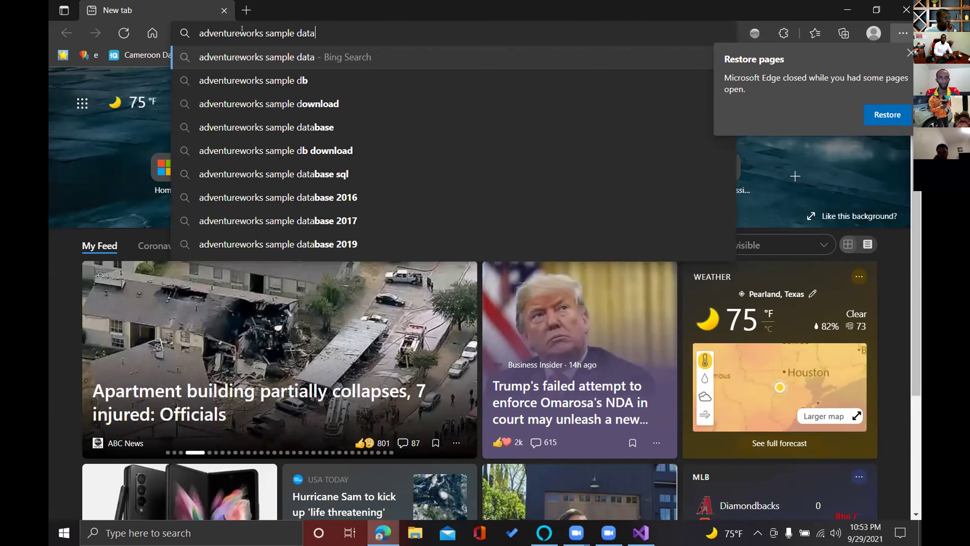
type("base")
key("Return")
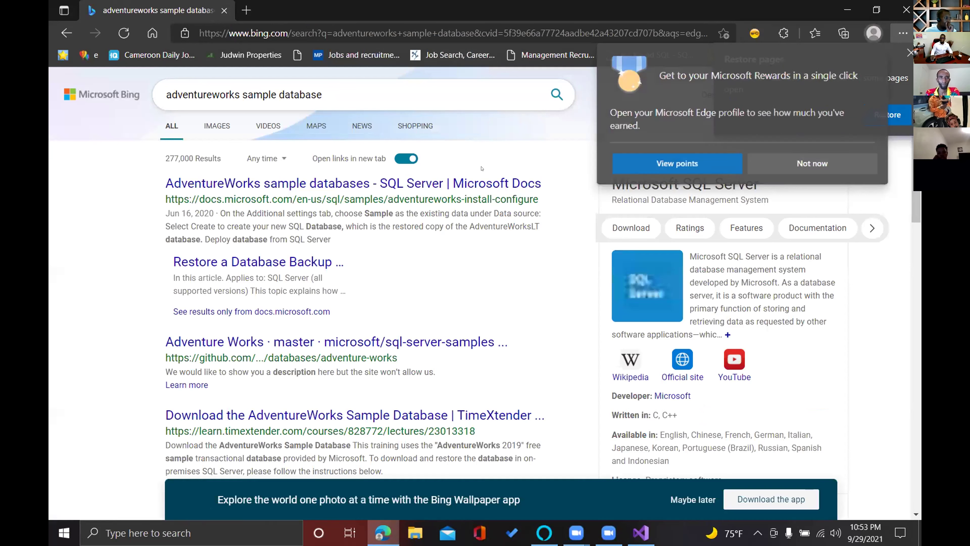
left_click(299, 184)
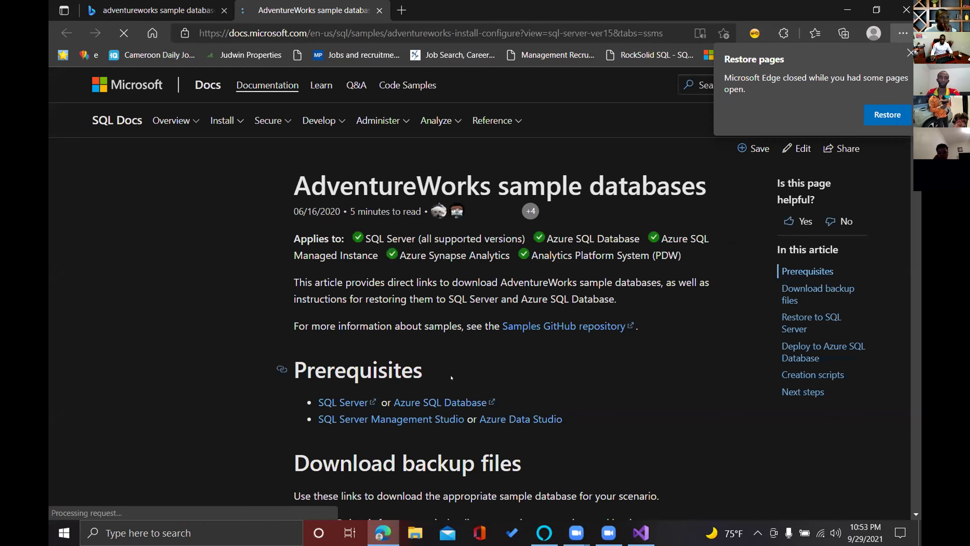
Step: Download AdventureWorks2019.bak from the docs page and select the Data Warehouse column heading
scroll(449, 344, "down", 10)
scroll(443, 401, "down", 1)
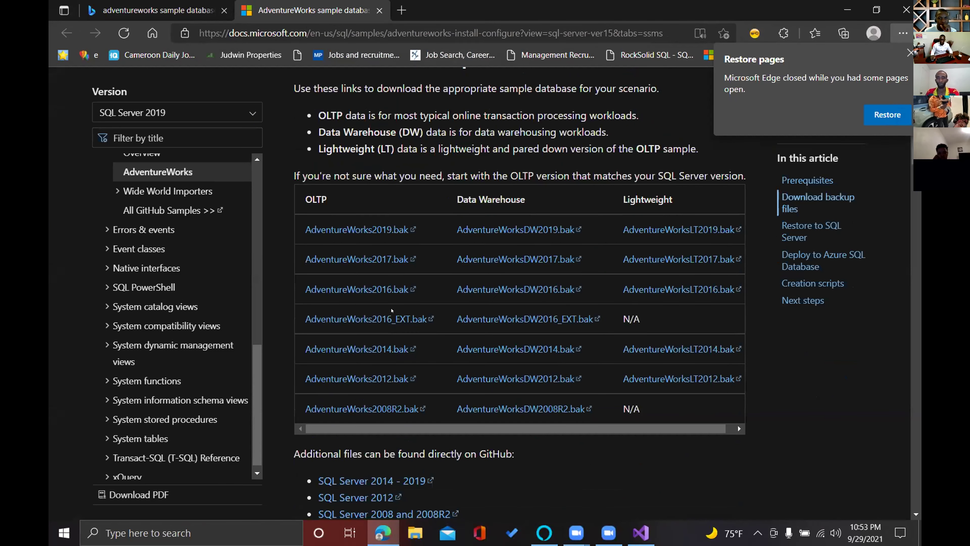
left_click(359, 230)
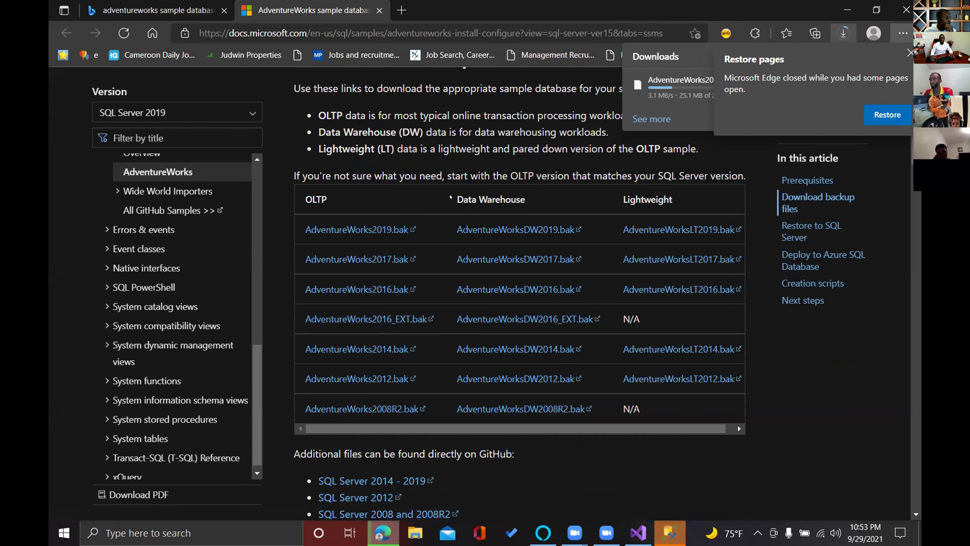
left_click_drag(463, 199, 519, 197)
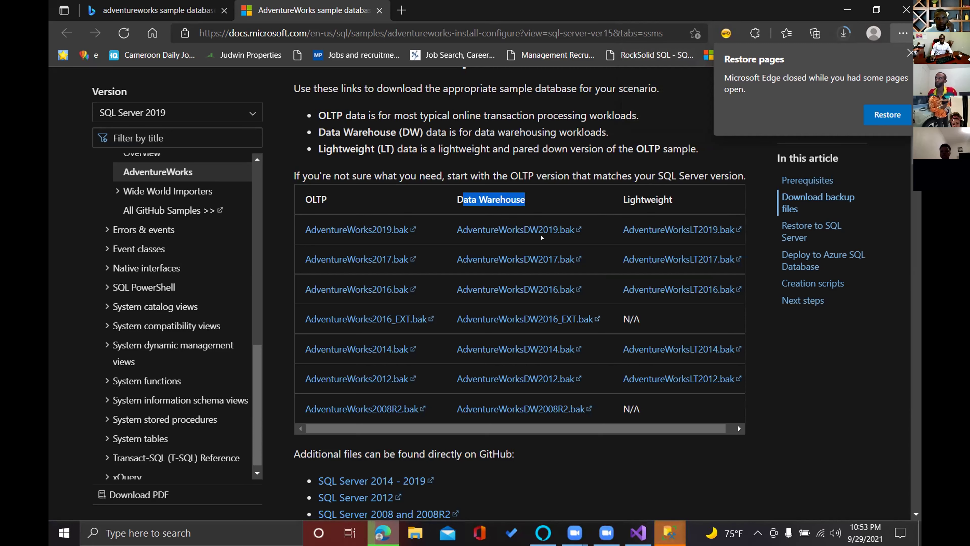
Step: Dismiss Edge's Restore pages popup and minimize Edge to reveal Management Studio
scroll(541, 237, "down", 2)
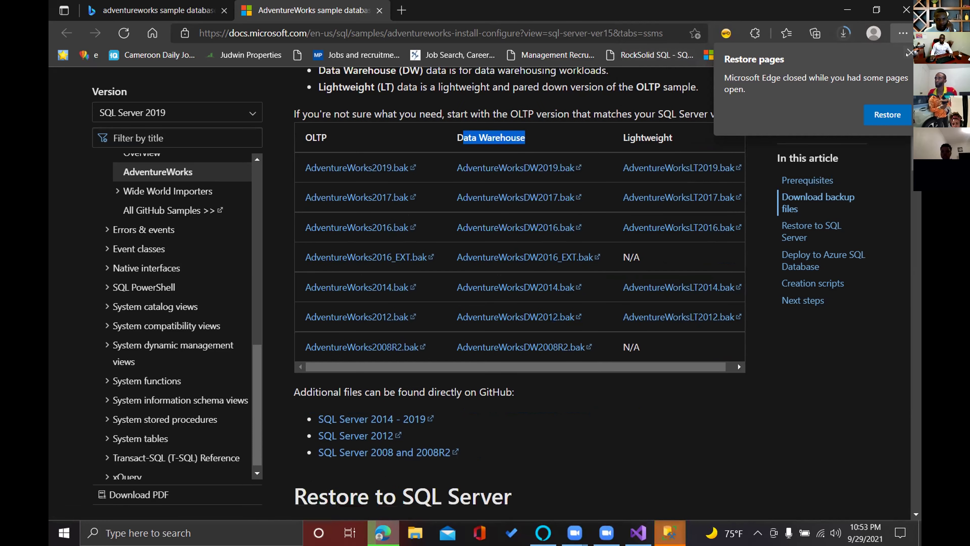
left_click(857, 68)
key("Escape")
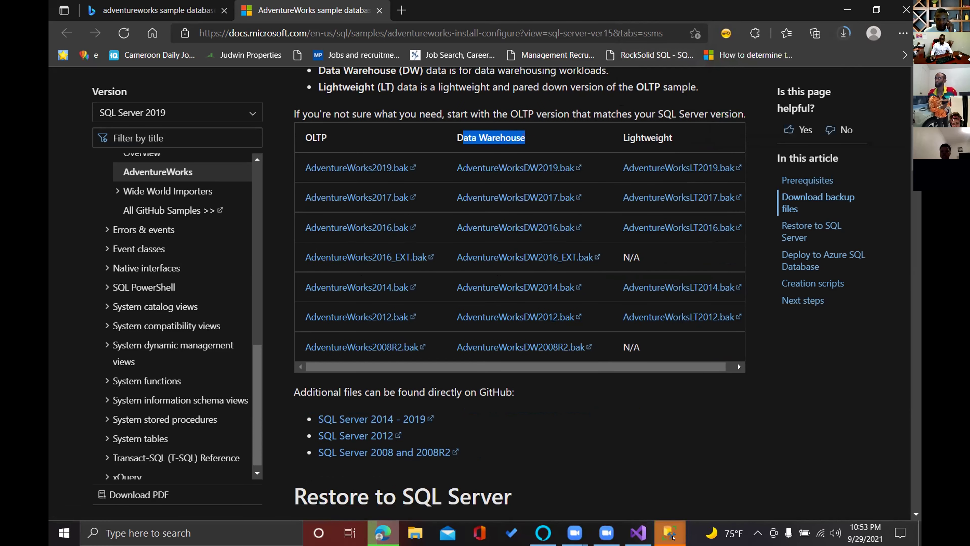
left_click(383, 533)
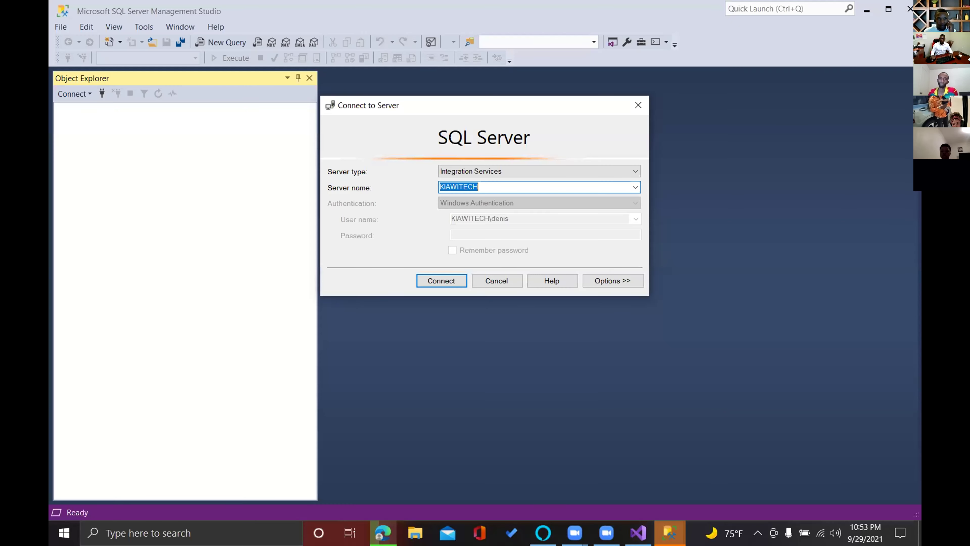
left_click(383, 533)
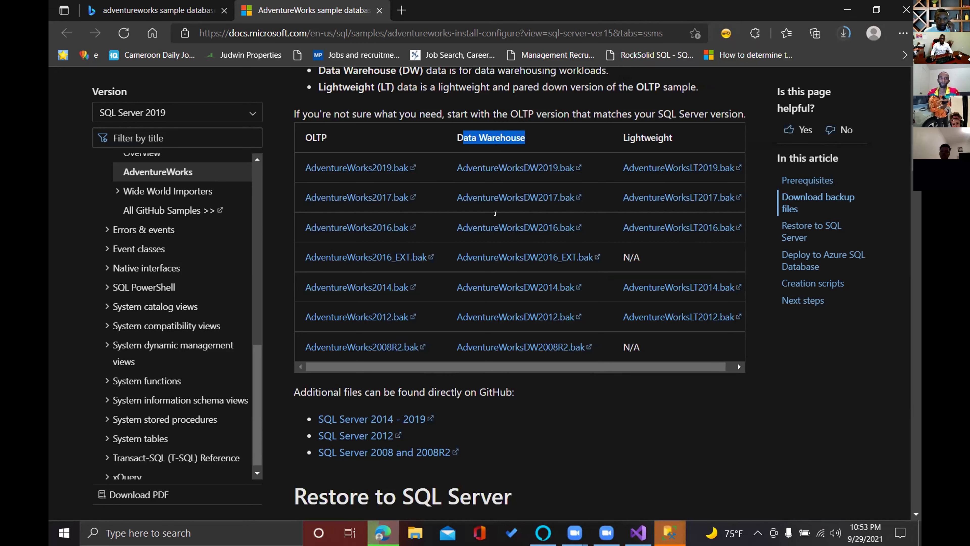
scroll(391, 493, "up", 6)
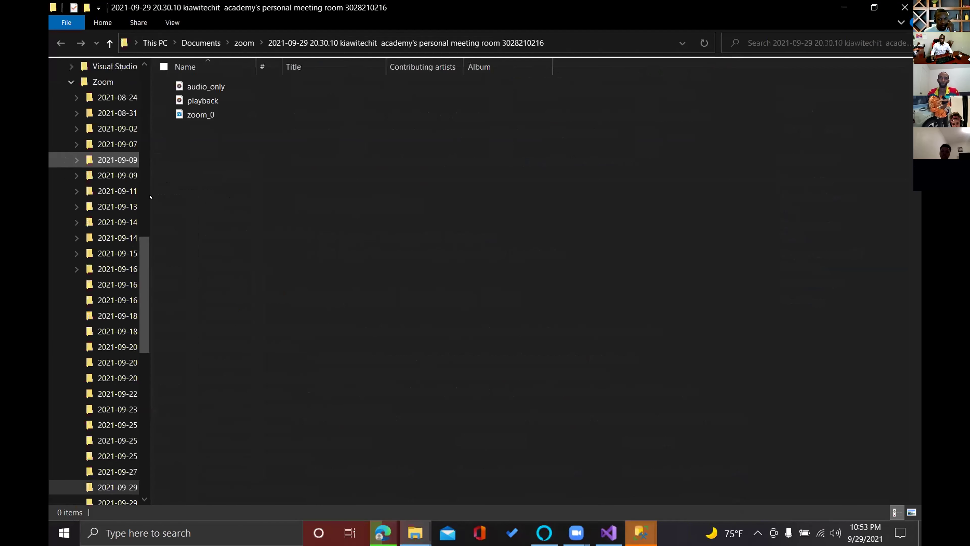
scroll(143, 261, "down", 1)
left_click(107, 487)
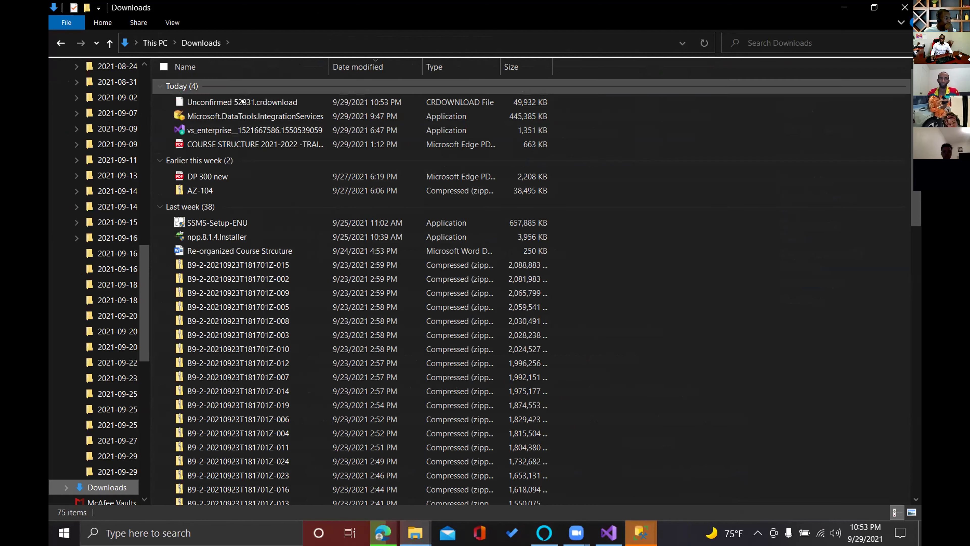
left_click(383, 532)
scroll(509, 370, "down", 2)
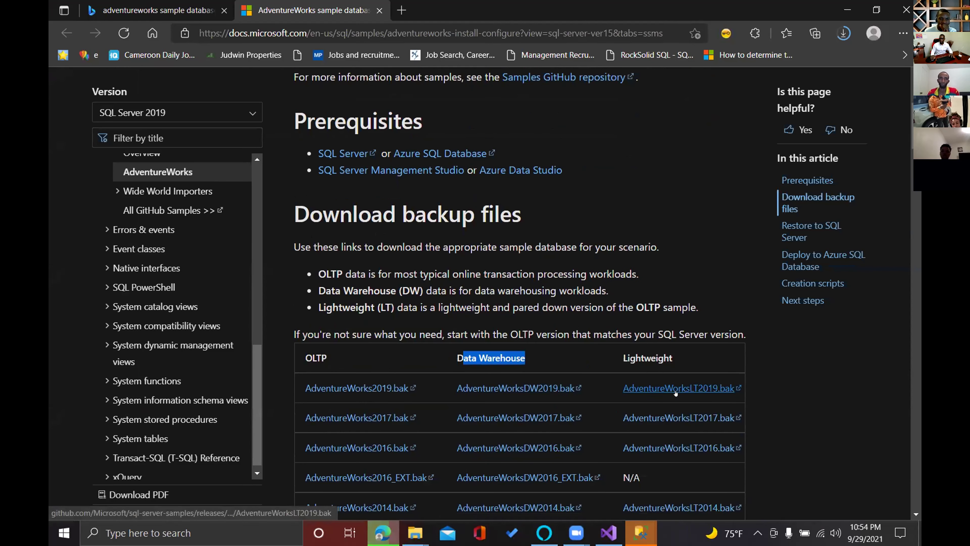
scroll(597, 418, "down", 1)
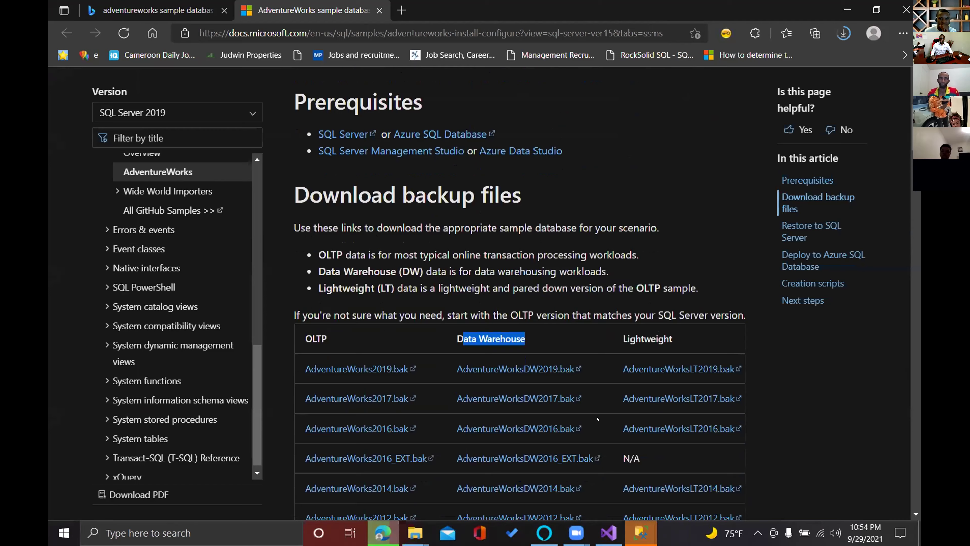
left_click(414, 532)
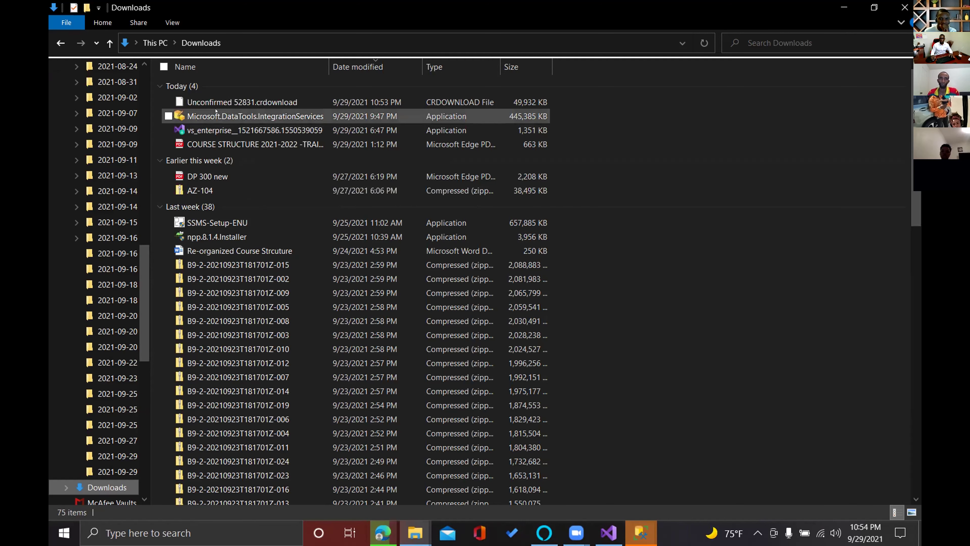
mouse_move(641, 533)
left_click(684, 466)
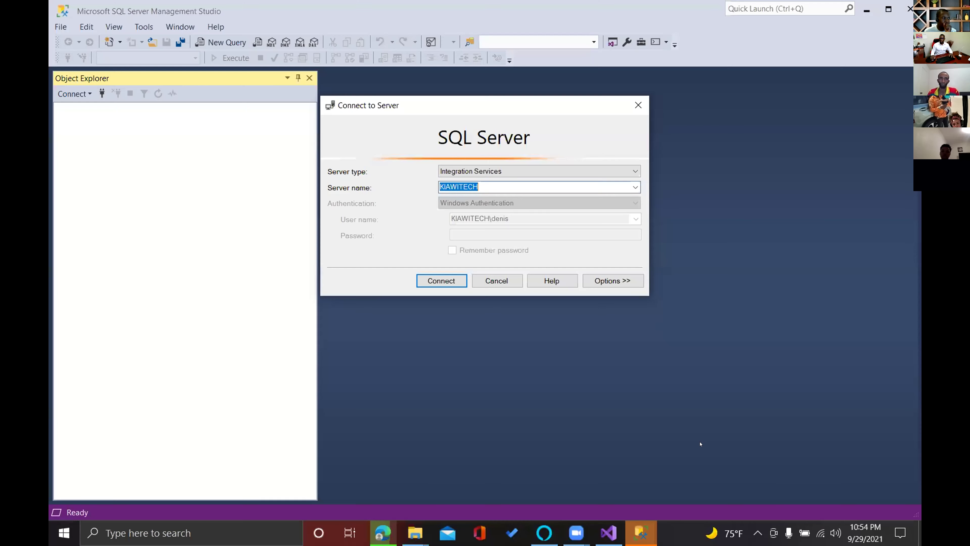
Step: Browse for the KIAWITECH\PROD Database Engine instance and connect to it
key("alt+Down")
left_click(532, 203)
left_click(381, 135)
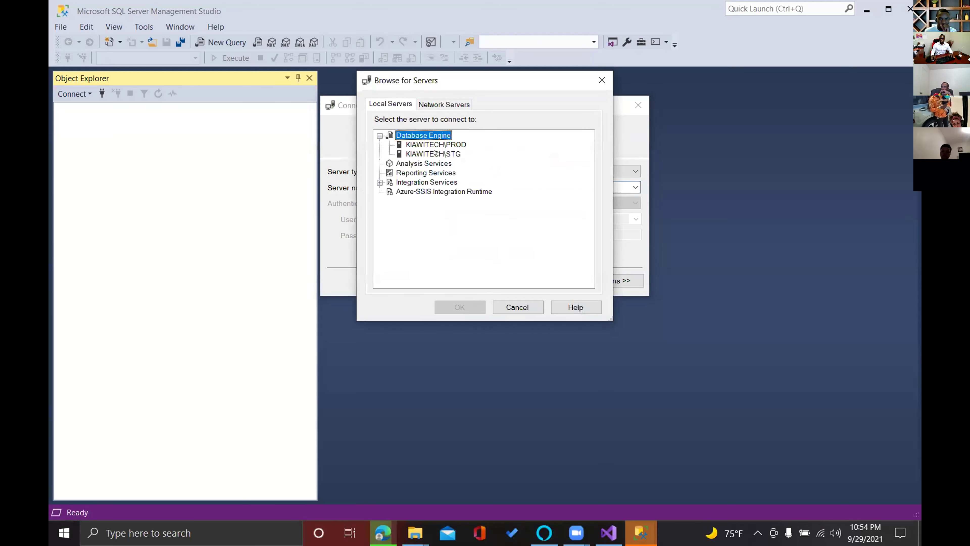
left_click(422, 145)
double_click(422, 145)
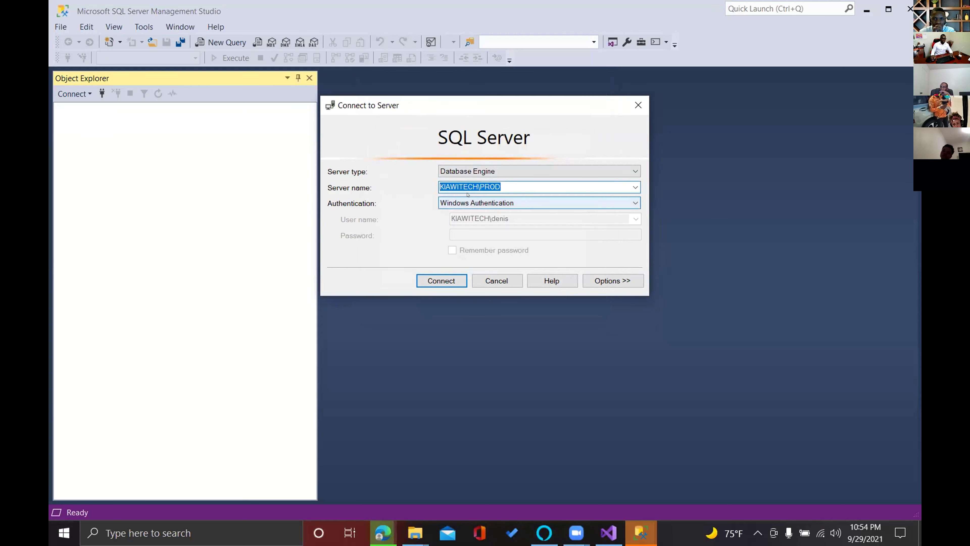
left_click(544, 186)
left_click_drag(545, 186, 401, 187)
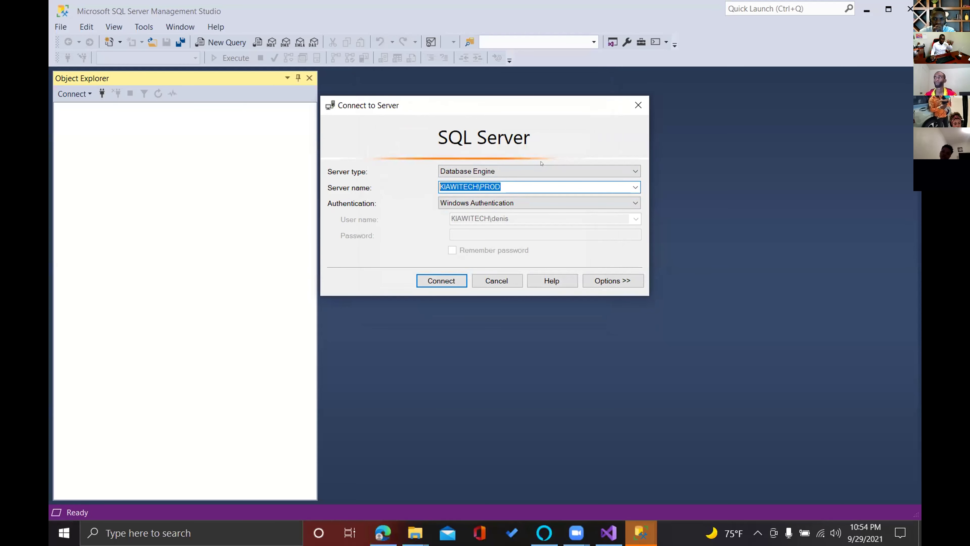
left_click(453, 280)
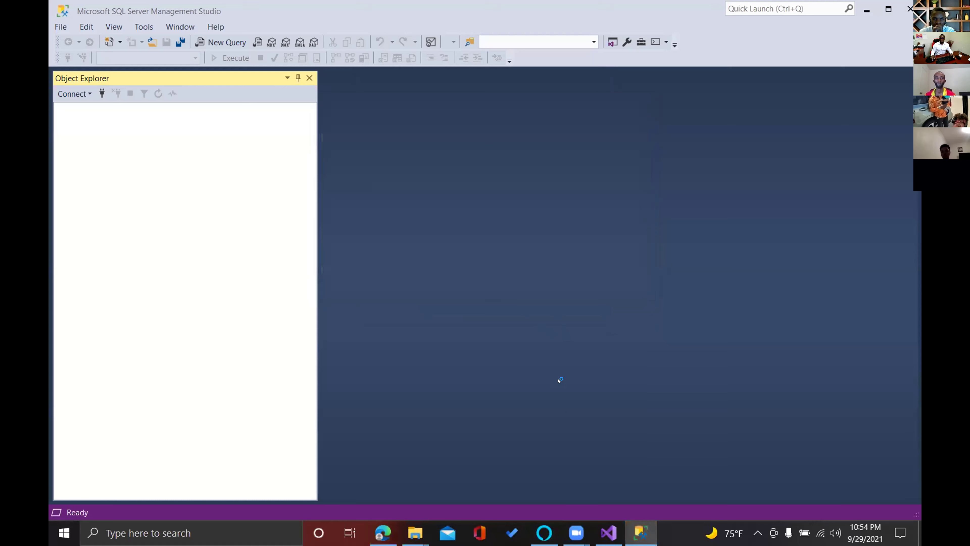
left_click(383, 533)
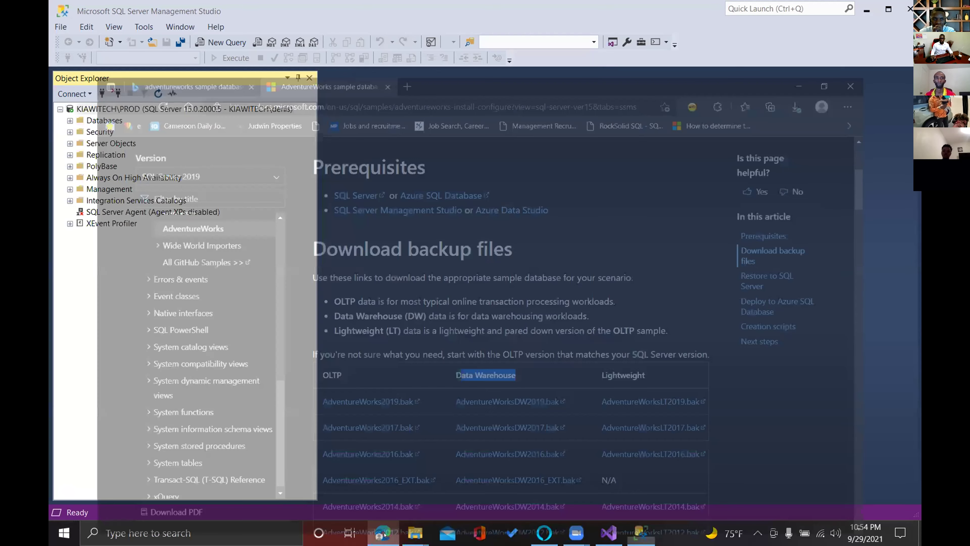
Step: Select the downloaded AdventureWorks2019.bak in File Explorer's Downloads folder
mouse_move(411, 534)
left_click(485, 465)
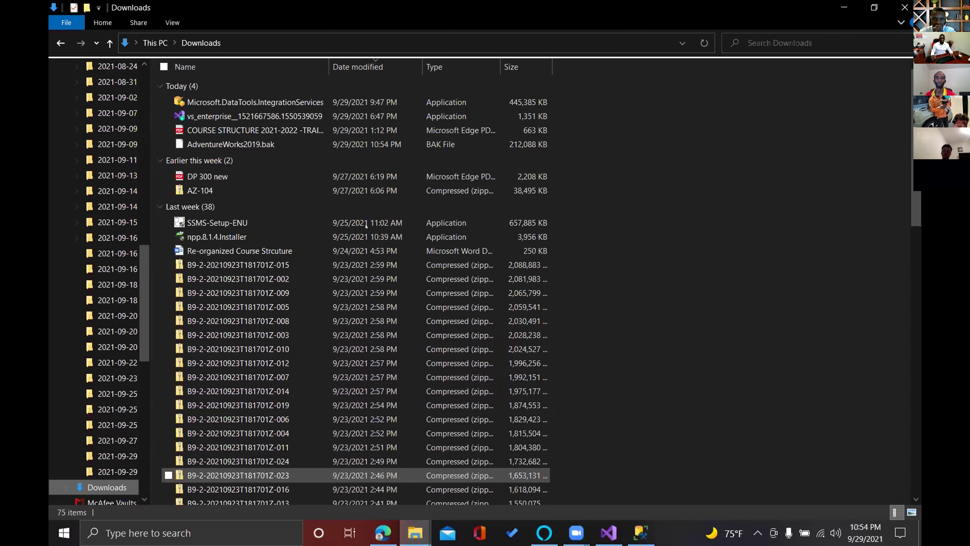
left_click(257, 144)
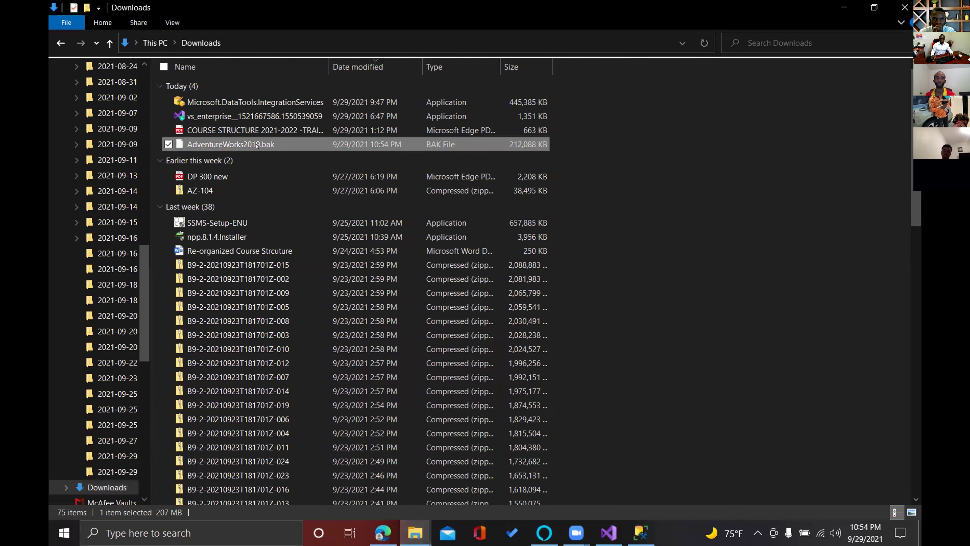
Step: Start Restore Database from the server's Databases node, then return to the Downloads folder
left_click(642, 531)
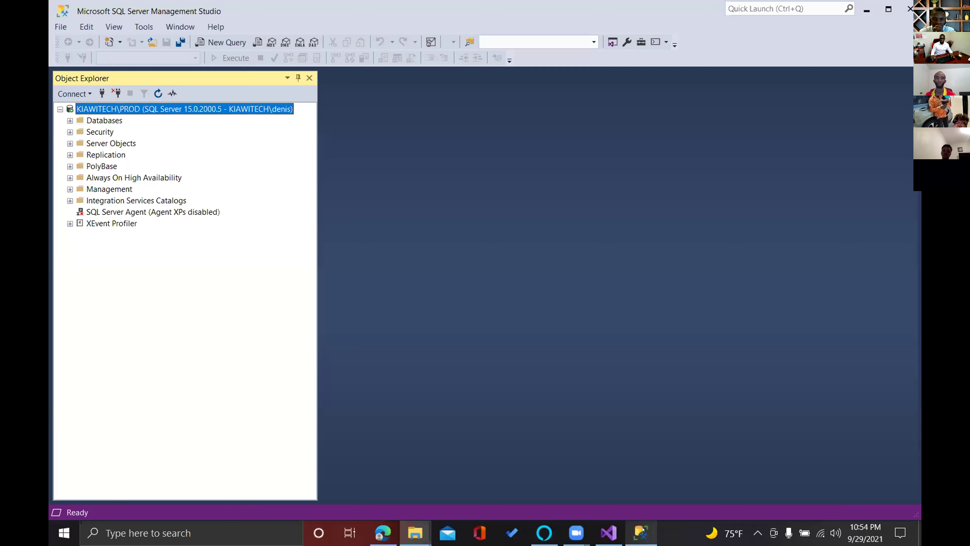
right_click(106, 120)
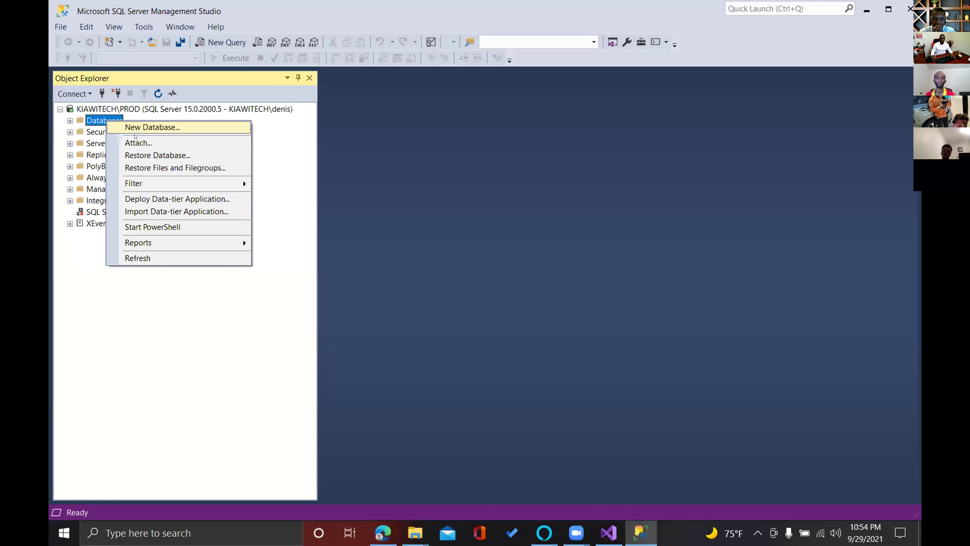
left_click(158, 159)
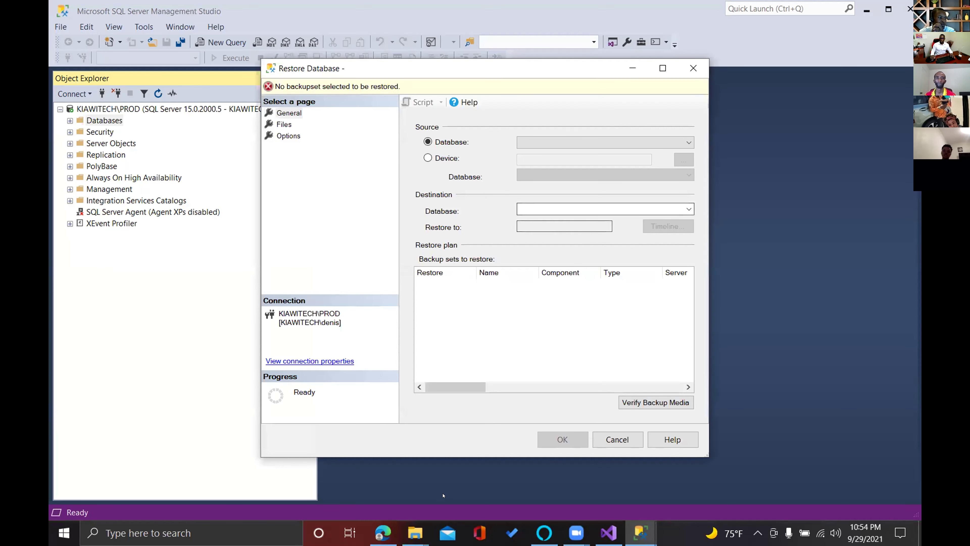
mouse_move(415, 532)
left_click(481, 464)
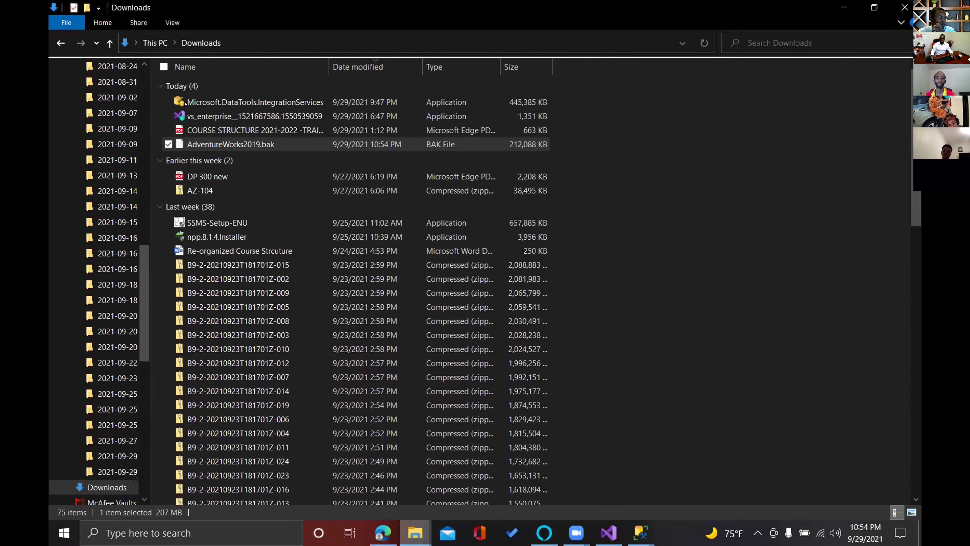
Step: Copy AdventureWorks2019.bak and paste it into D:\MSSQL\BACKUP, granting folder access when prompted
left_click(250, 144)
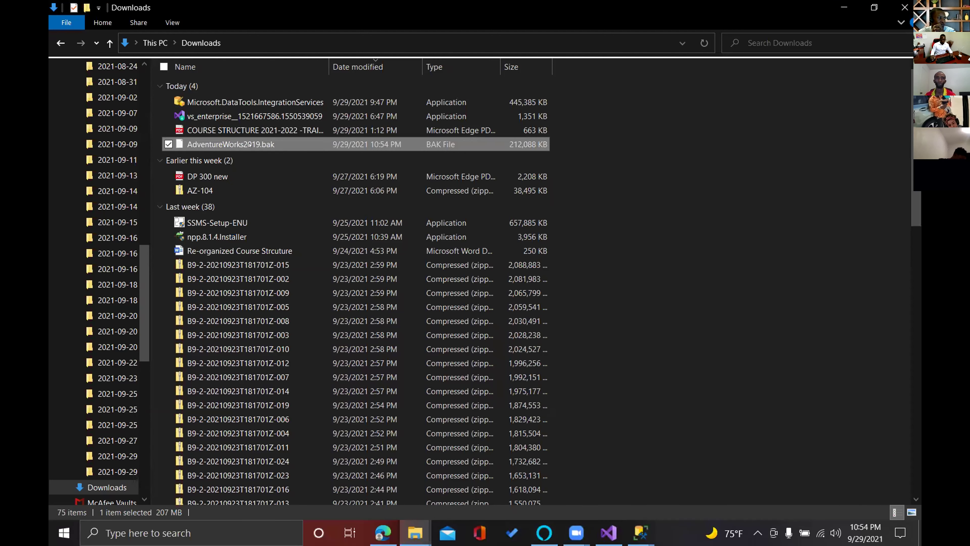
left_click(142, 229)
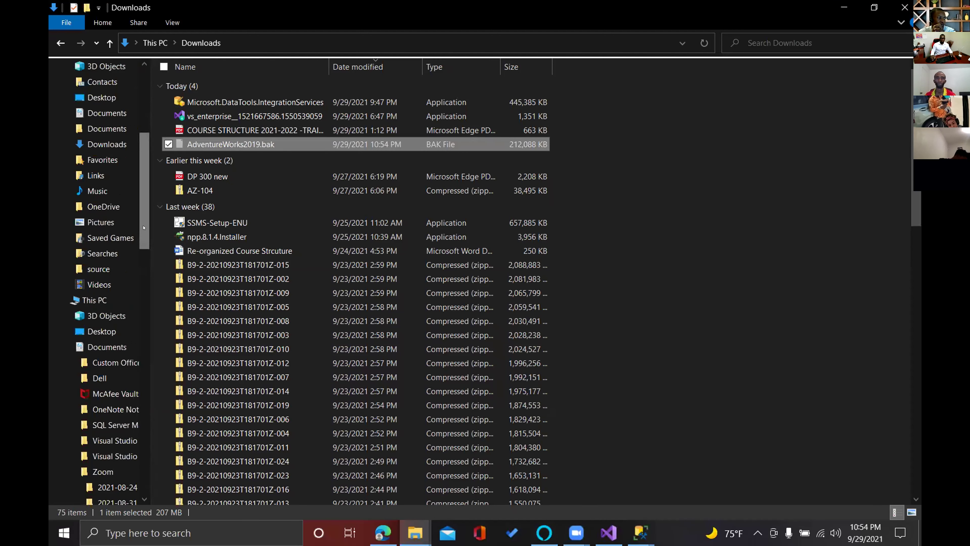
left_click(94, 300)
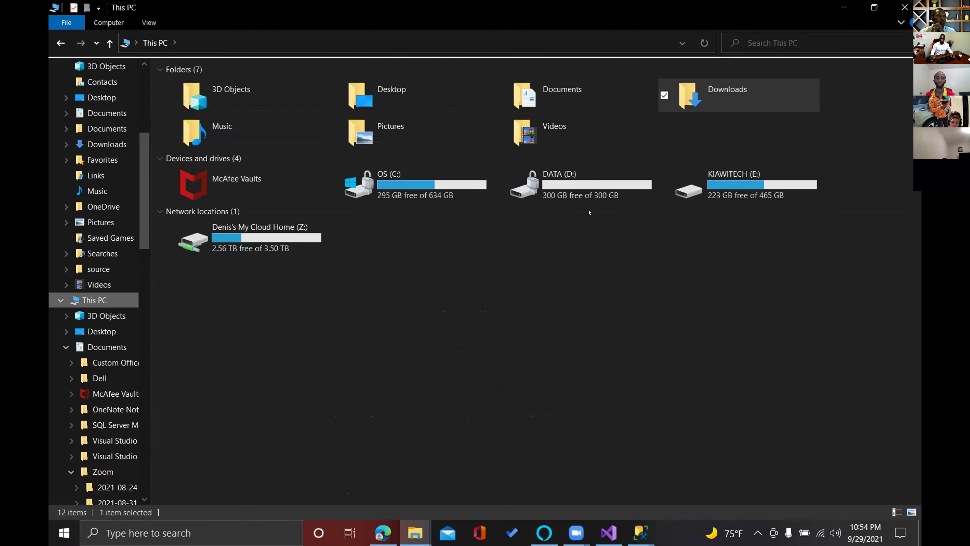
double_click(535, 188)
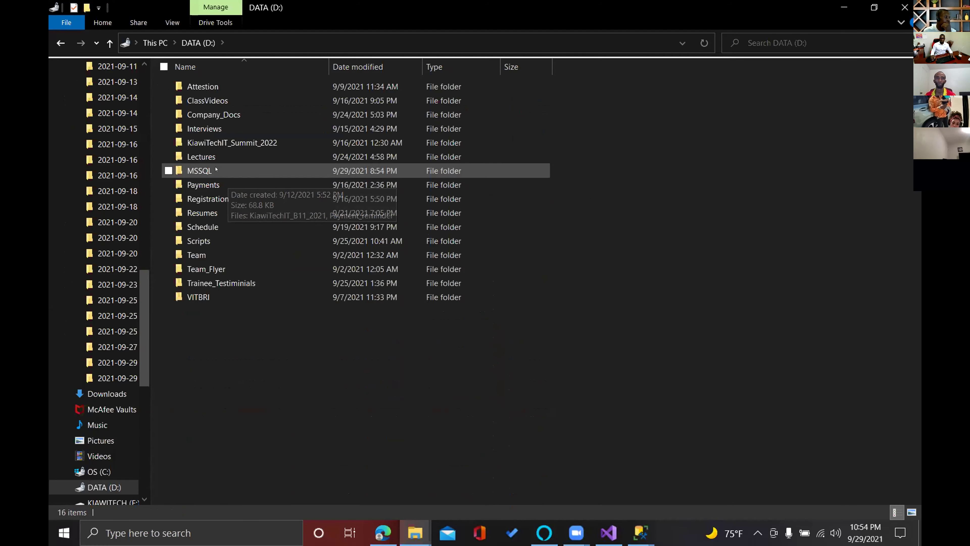
double_click(224, 171)
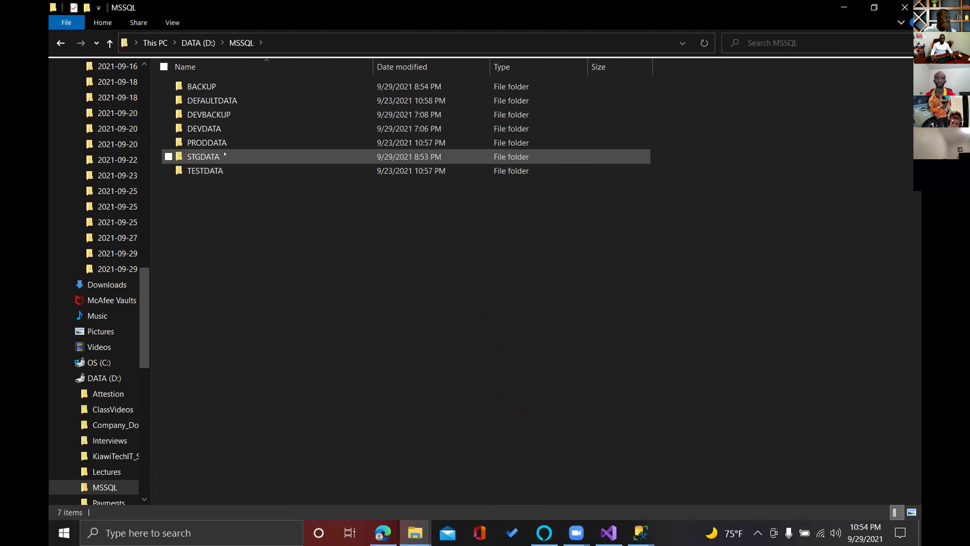
double_click(211, 87)
key("Return")
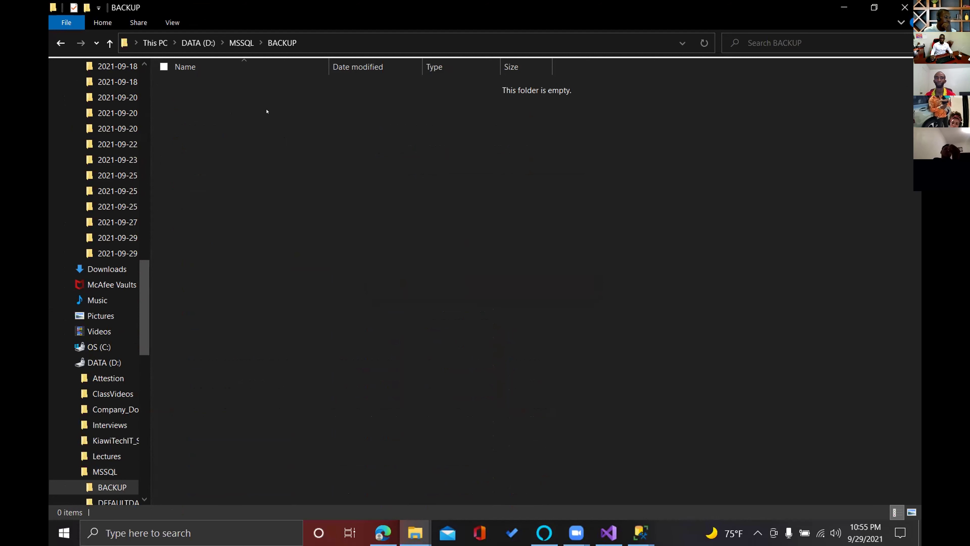
key("ctrl+v")
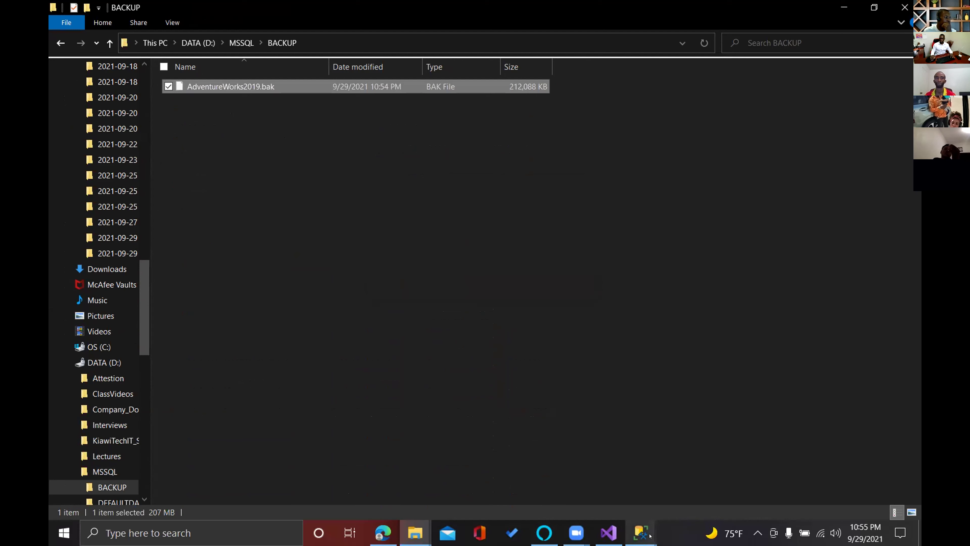
Step: Restore AdventureWorks2019 from D:\MSSQL\BACKUP\AdventureWorks2019.bak and acknowledge the success message
left_click(640, 532)
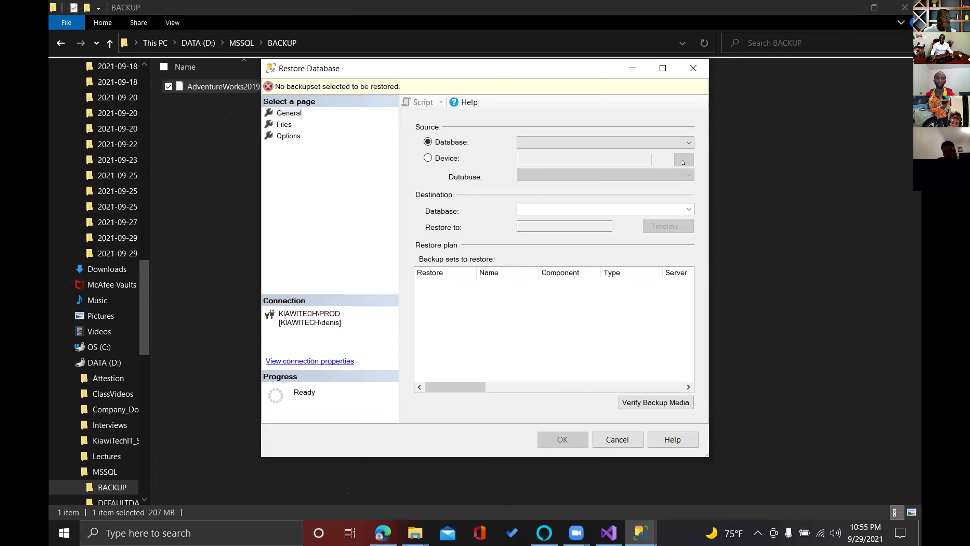
left_click(684, 160)
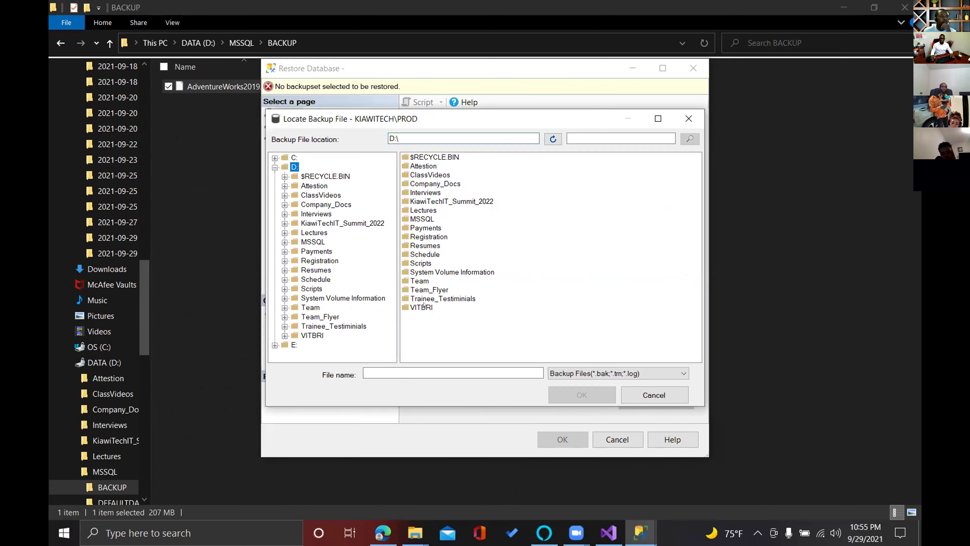
double_click(423, 219)
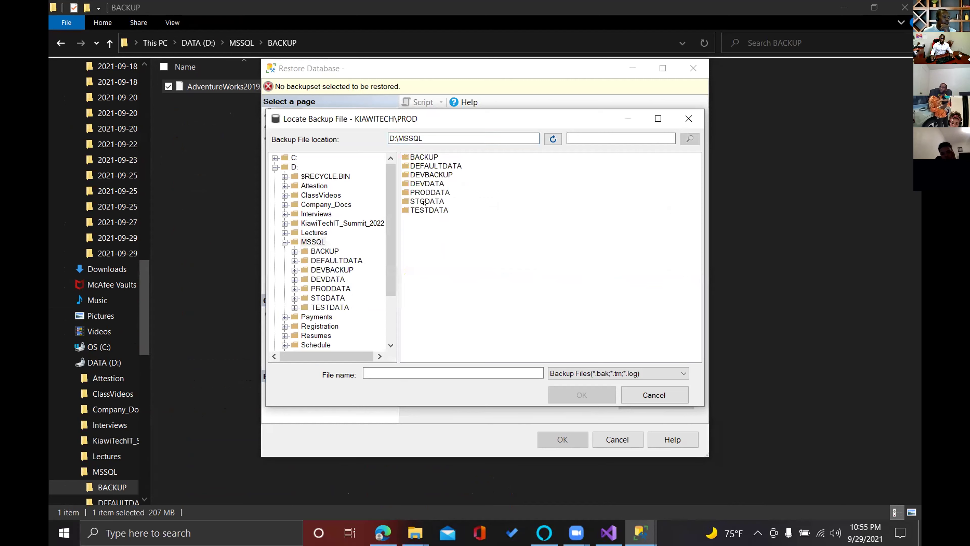
double_click(422, 157)
double_click(428, 157)
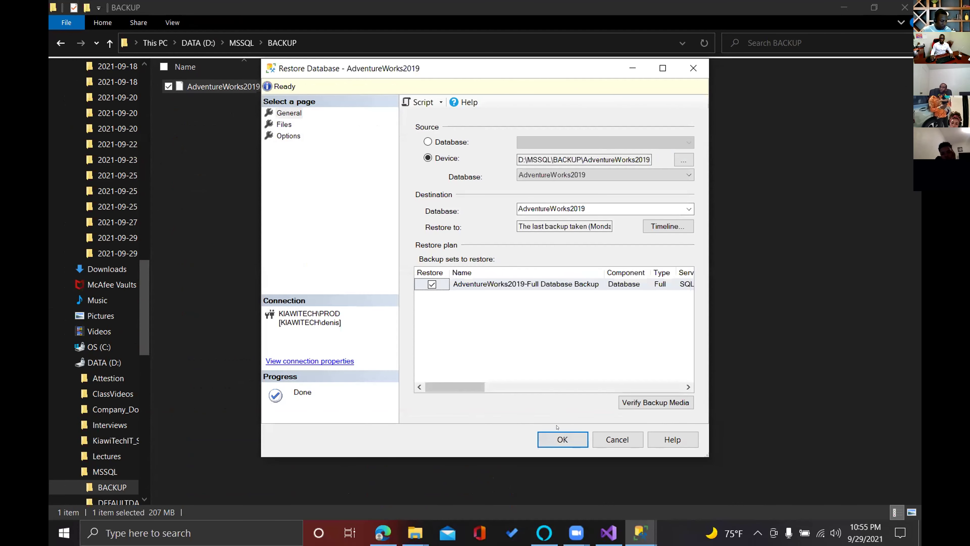
left_click(562, 439)
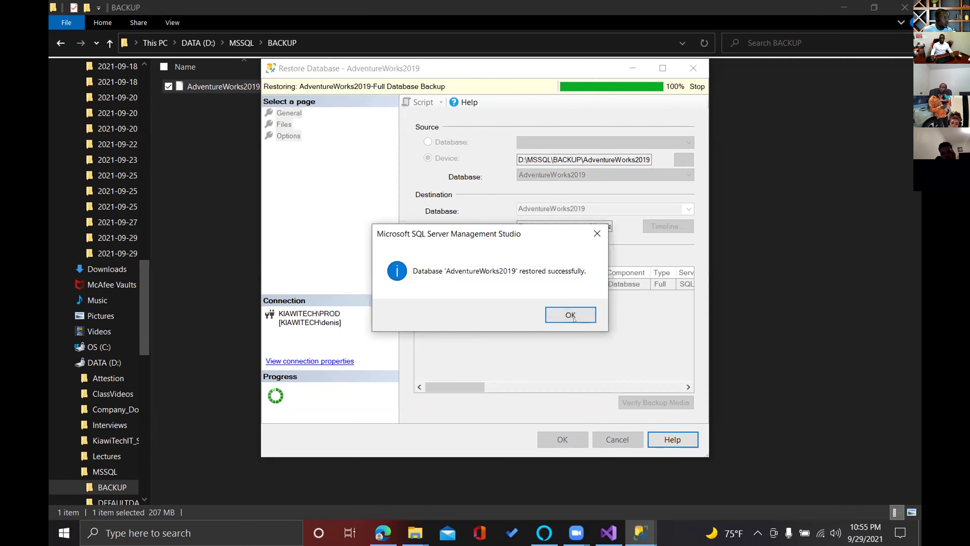
left_click(570, 314)
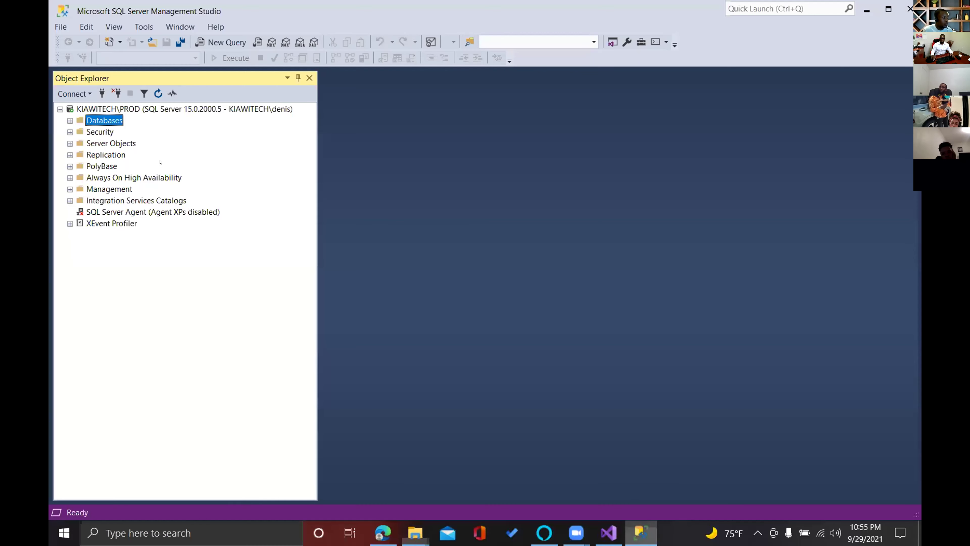
Step: Expand Databases and review AdventureWorks2019's Filegroups and Files properties pages, then close them
left_click(71, 120)
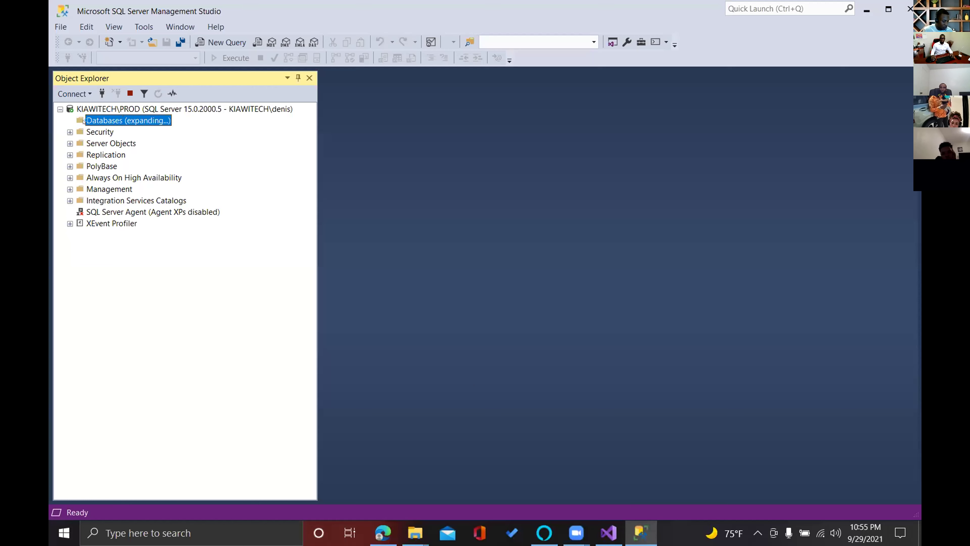
right_click(115, 155)
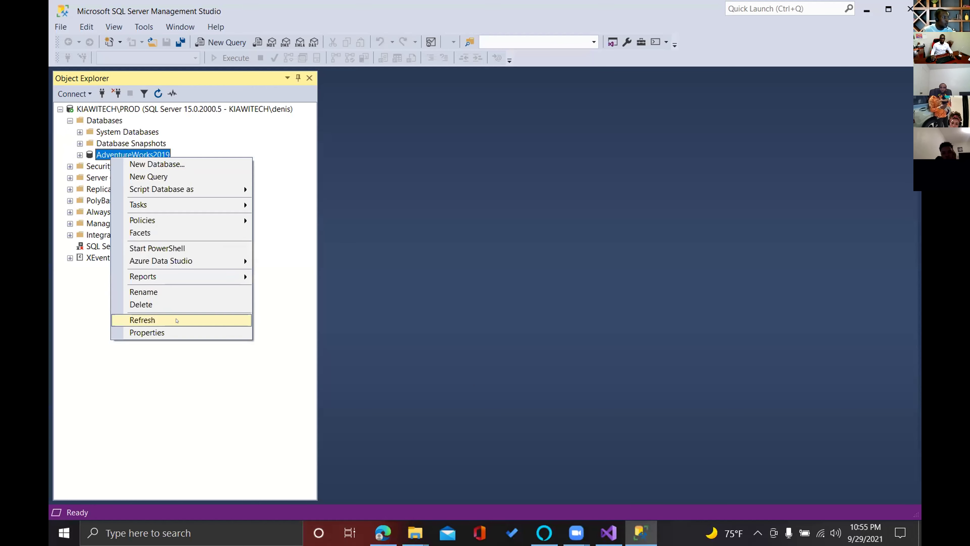
left_click(162, 321)
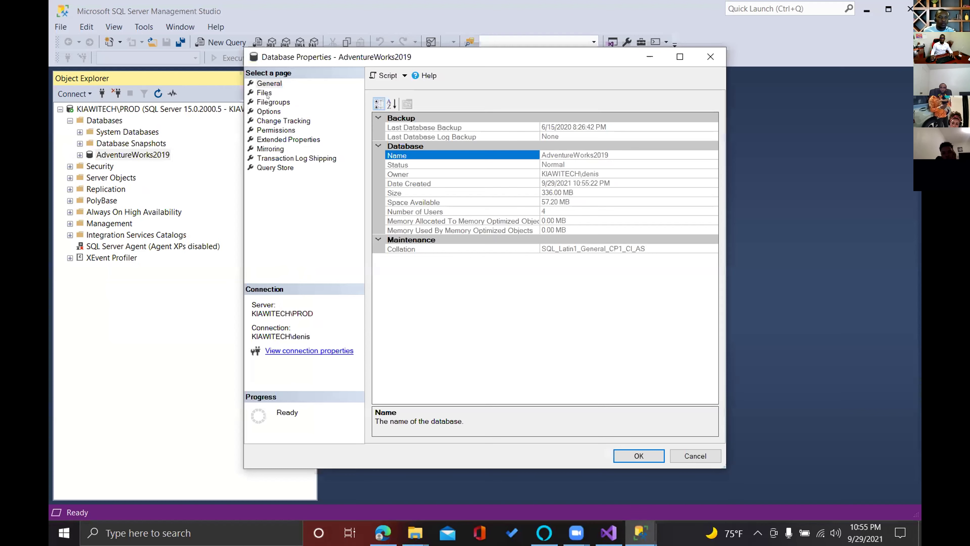
left_click(273, 102)
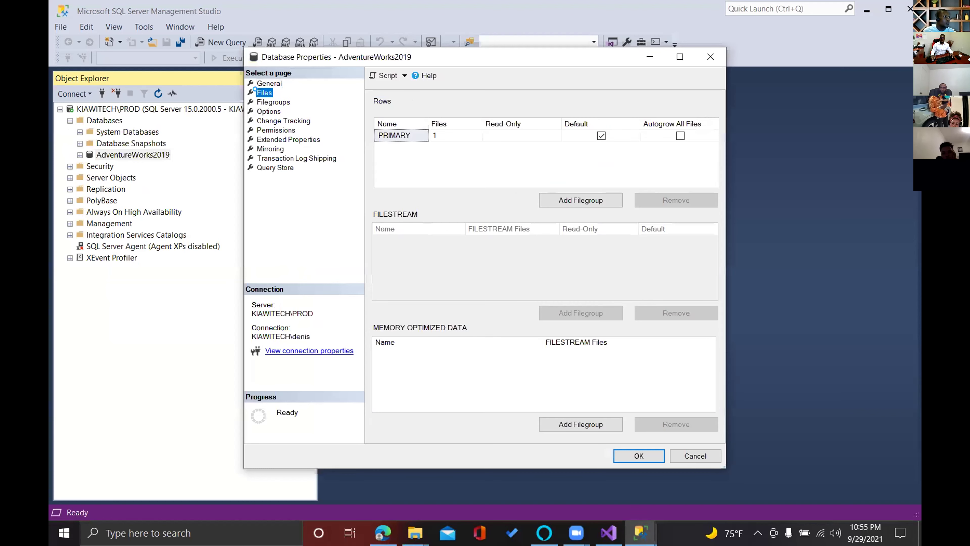
left_click(264, 93)
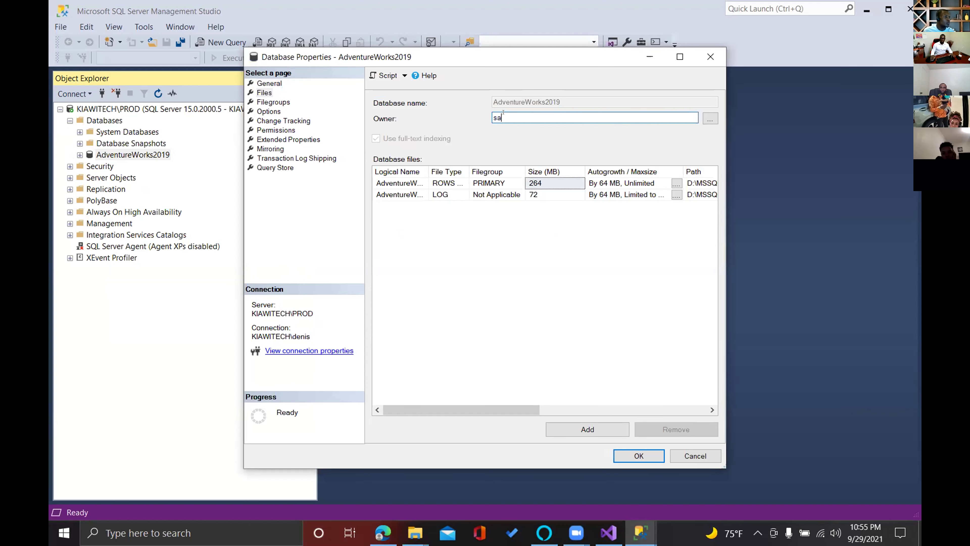
key("Return")
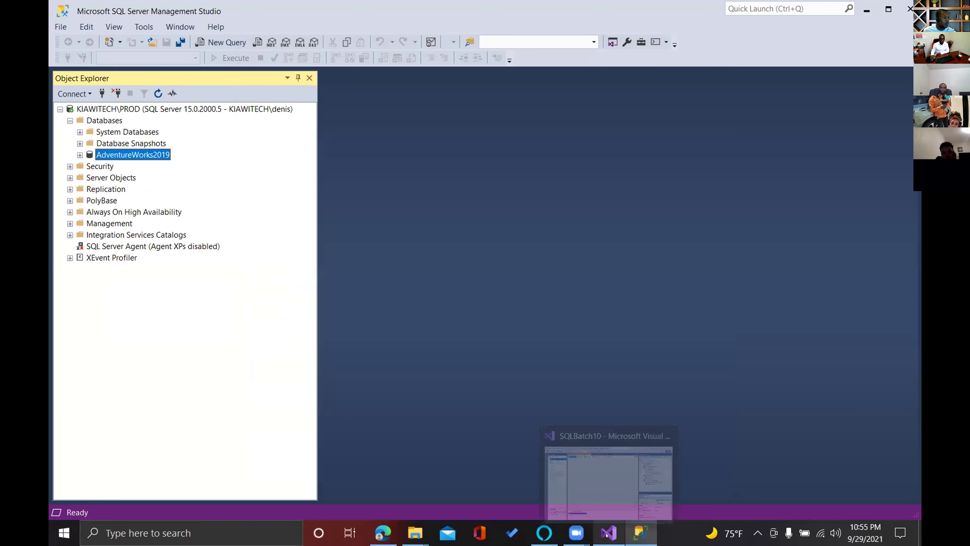
left_click(609, 445)
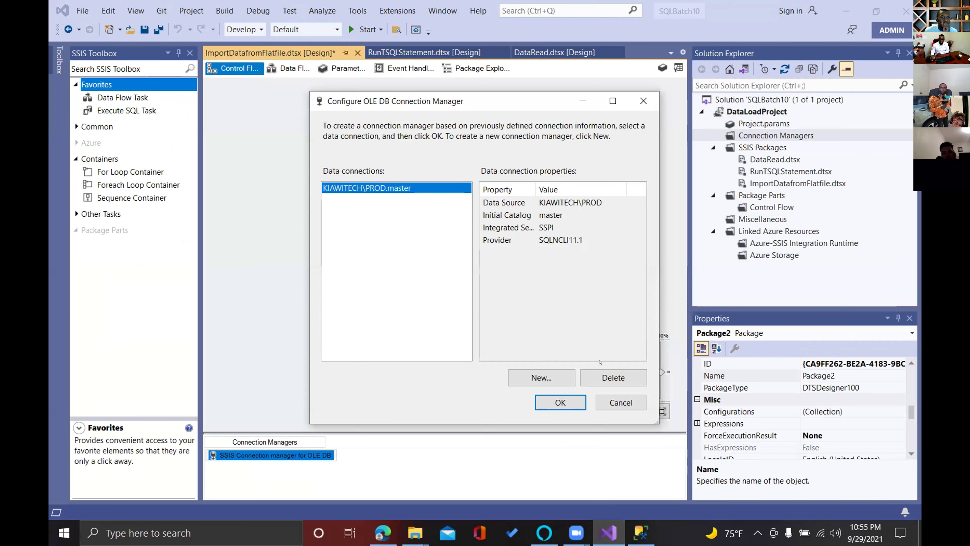
Step: Remove the master connection and start a new one with server name KIAWITECH\PROD
left_click(608, 377)
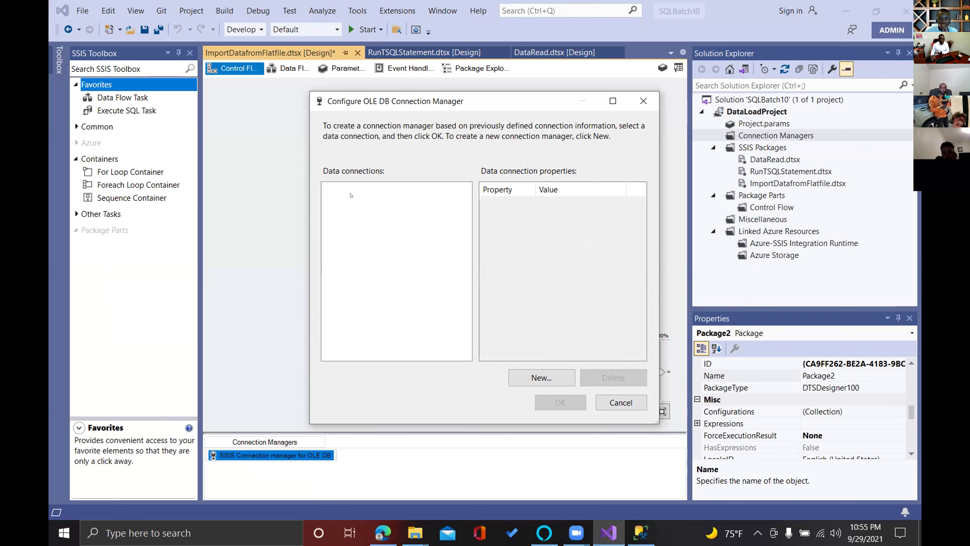
left_click(533, 378)
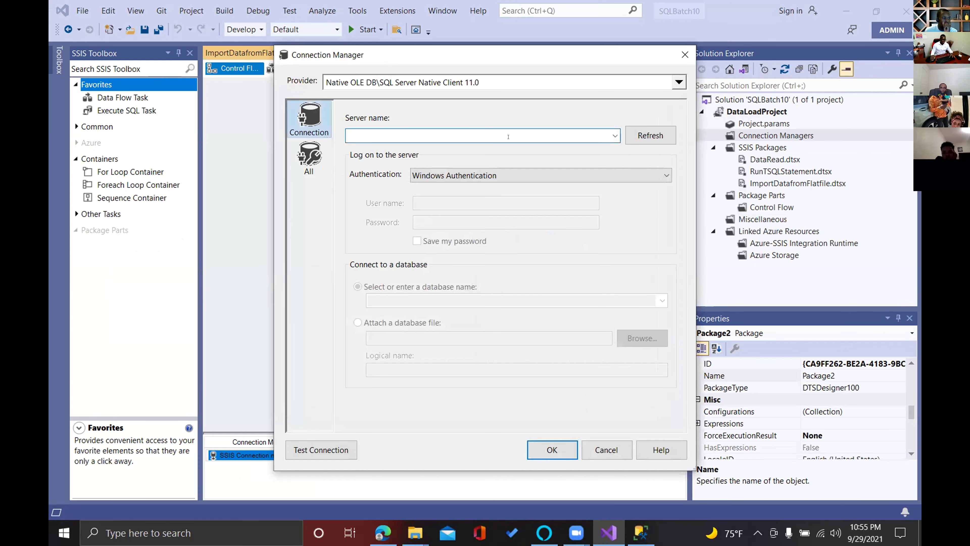
type("KIAWITE")
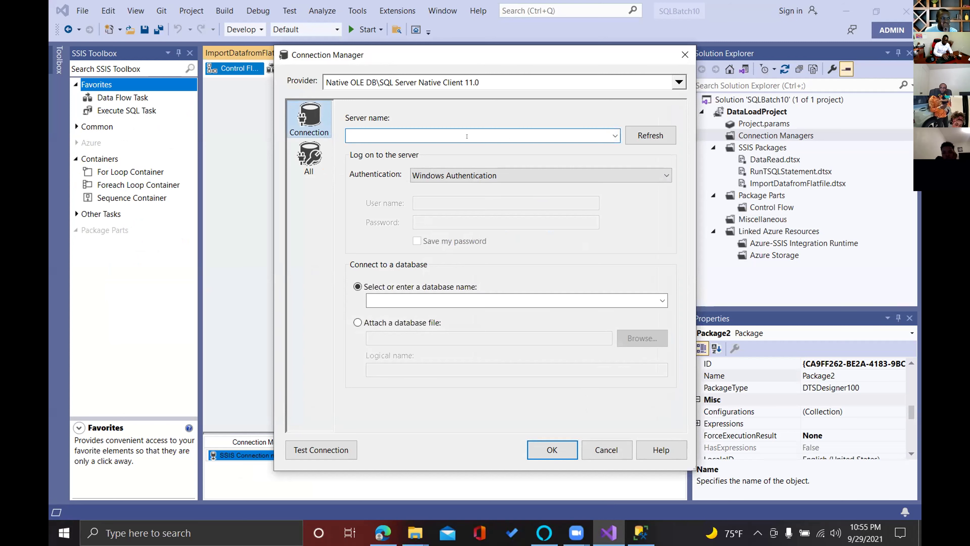
type("CH\\")
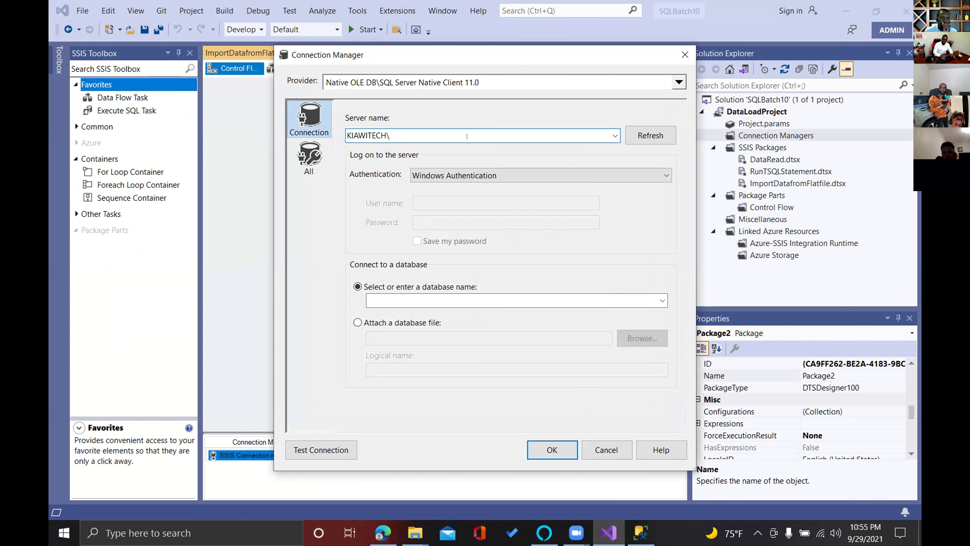
type("PROD")
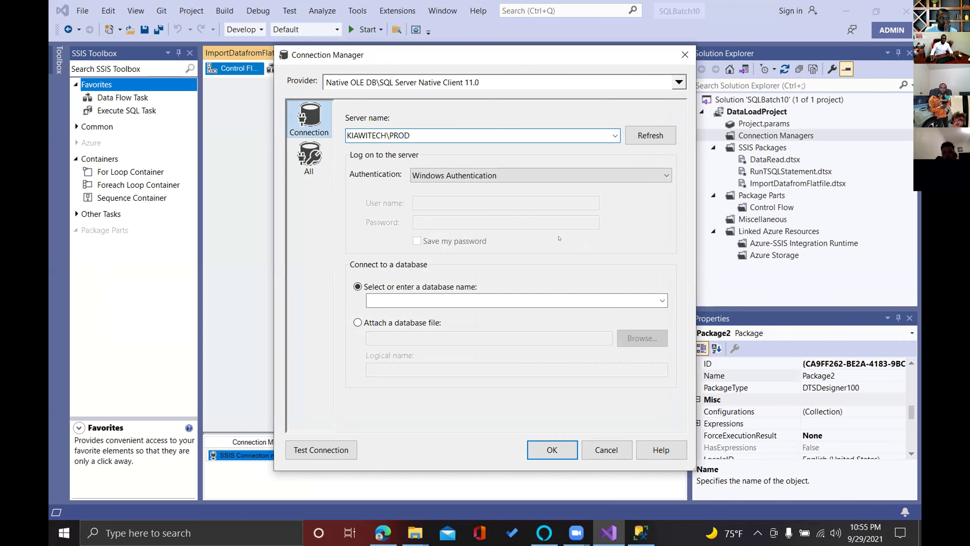
left_click(642, 533)
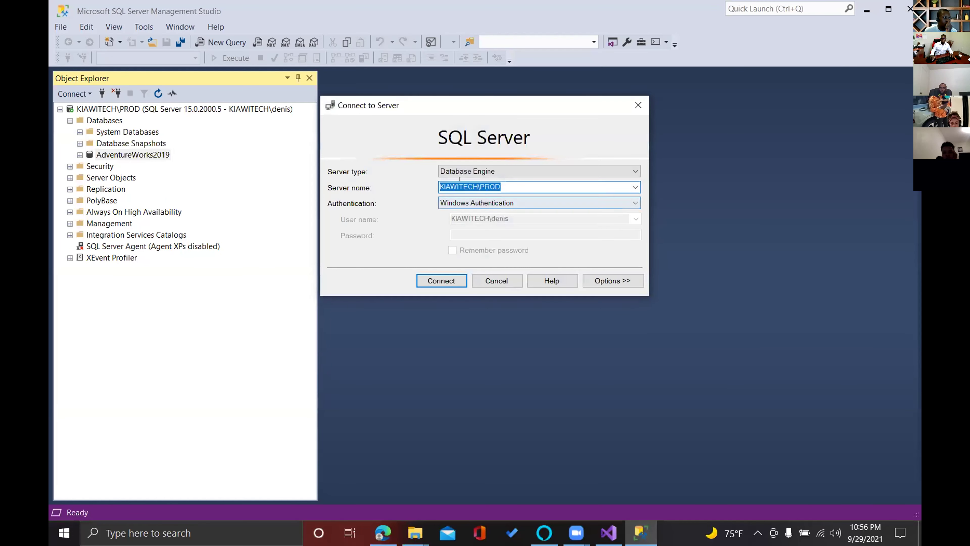
left_click(482, 187)
double_click(485, 187)
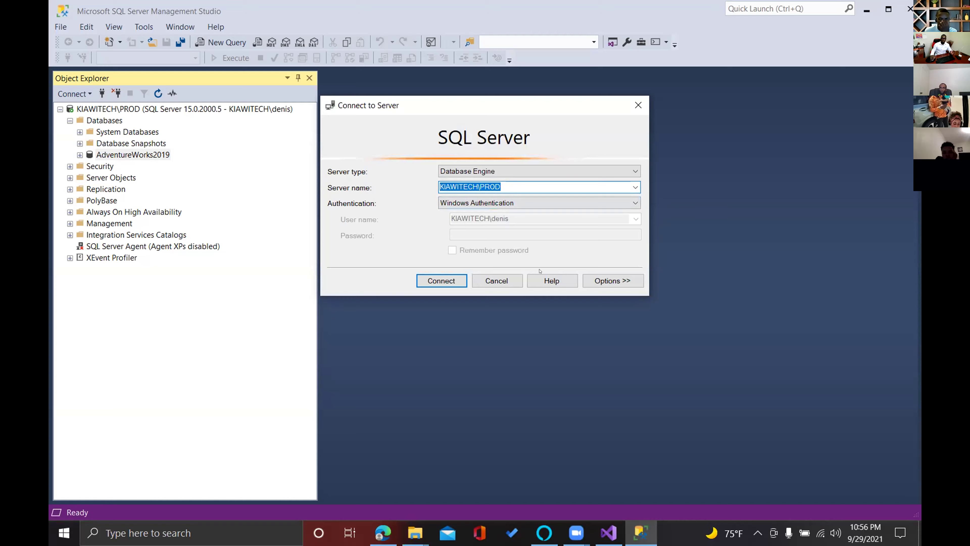
left_click(608, 533)
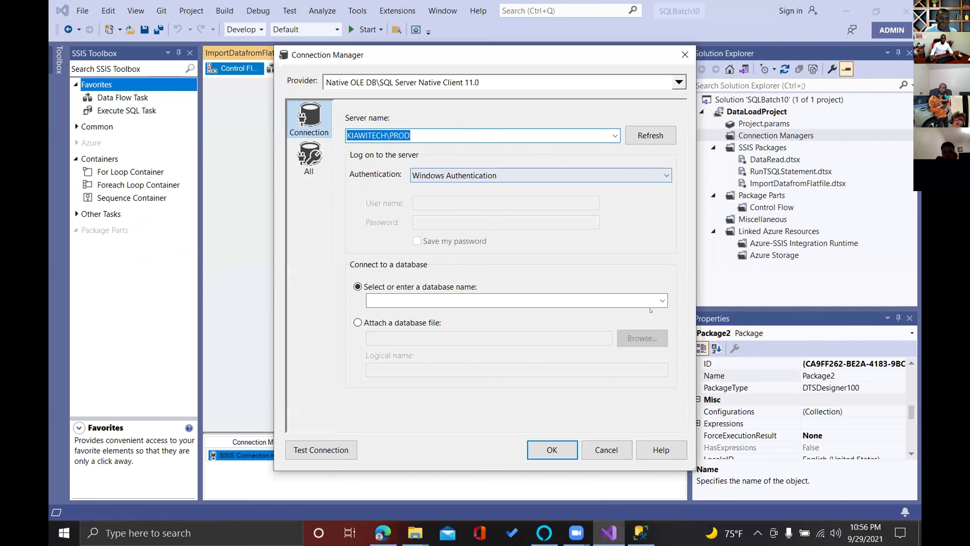
Step: Choose the AdventureWorks2019 database and test the connection successfully
left_click(600, 303)
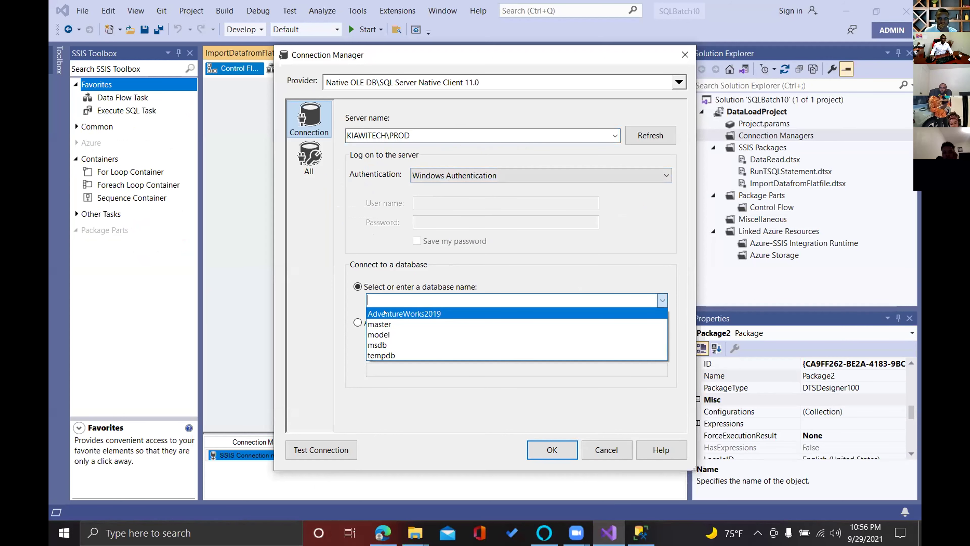
left_click(401, 314)
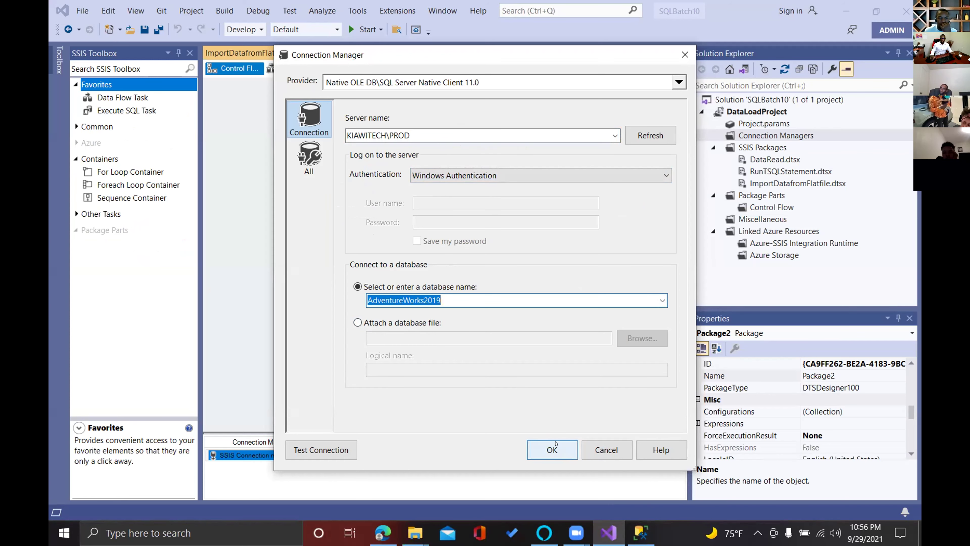
left_click(321, 449)
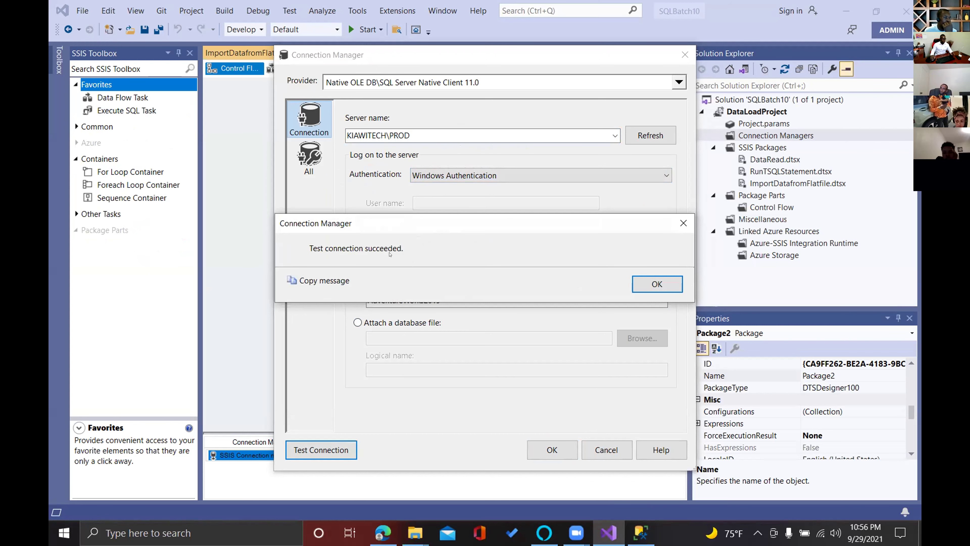
left_click(657, 284)
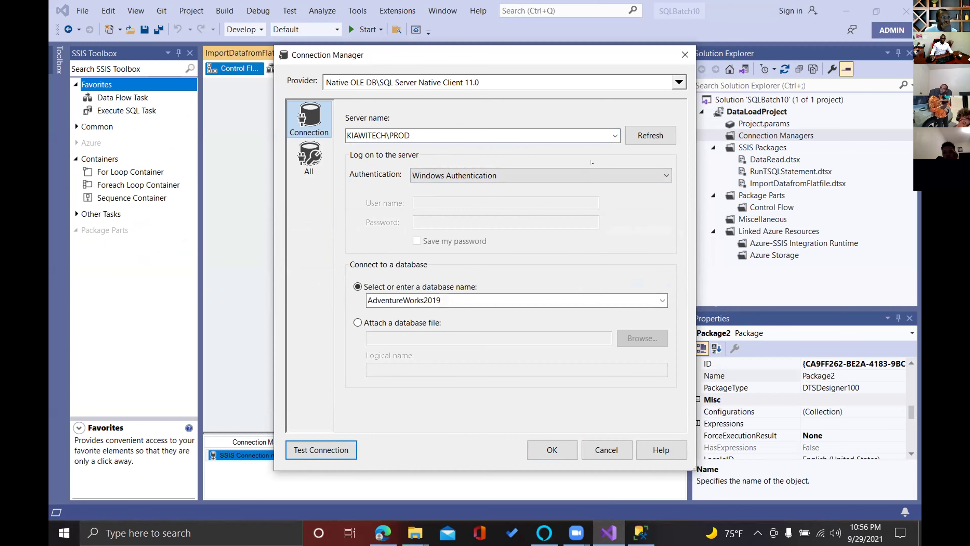
Step: Test SQL Server Authentication with the sa login and its password; the login fails
left_click(588, 175)
left_click(469, 196)
left_click(466, 198)
type("sa")
key("Tab")
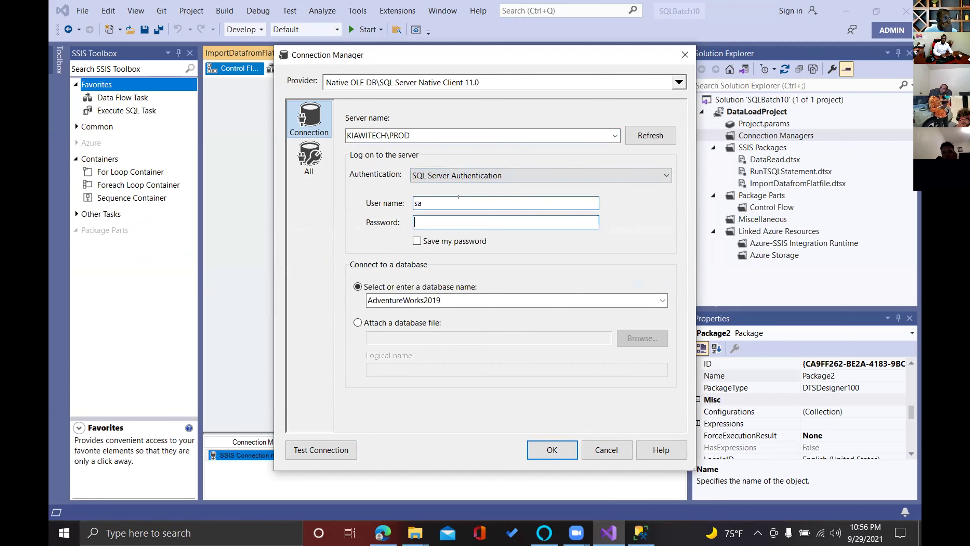
type("•••••••••••••••")
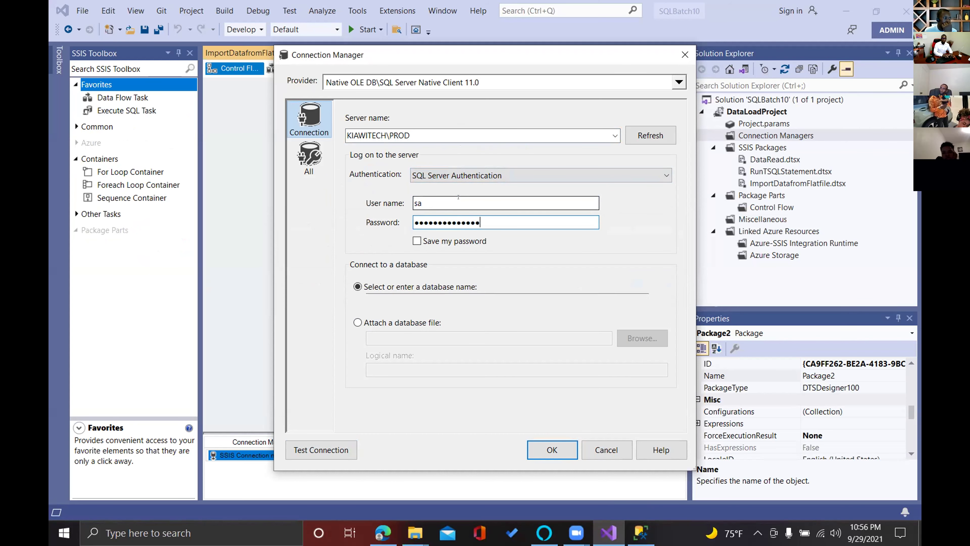
left_click(356, 451)
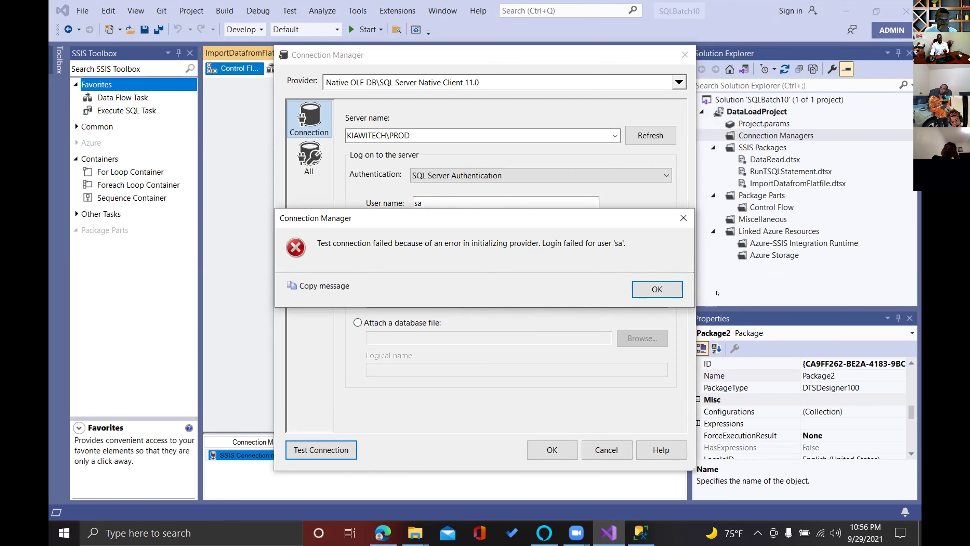
left_click(683, 218)
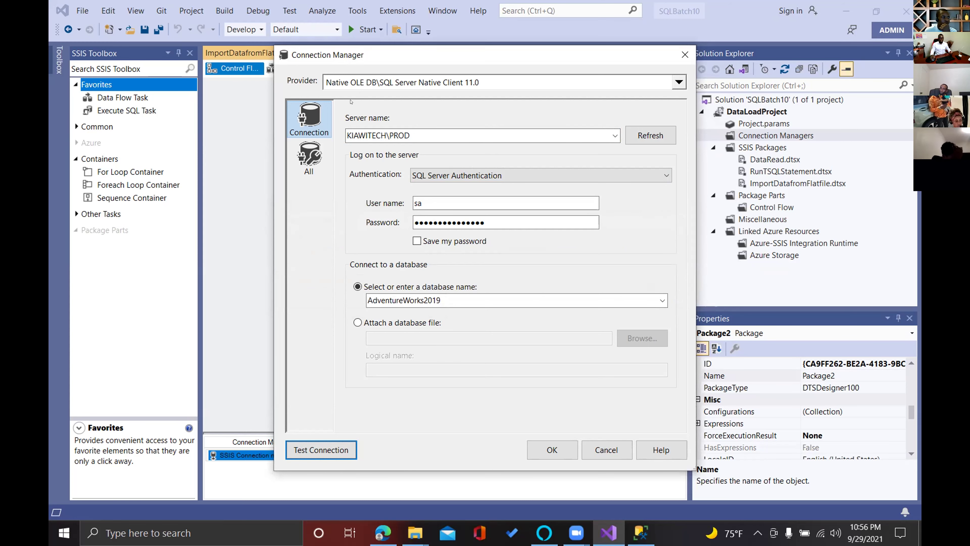
Step: Revert to Windows Authentication and save the AdventureWorks2019 connection
left_click(535, 176)
left_click(458, 191)
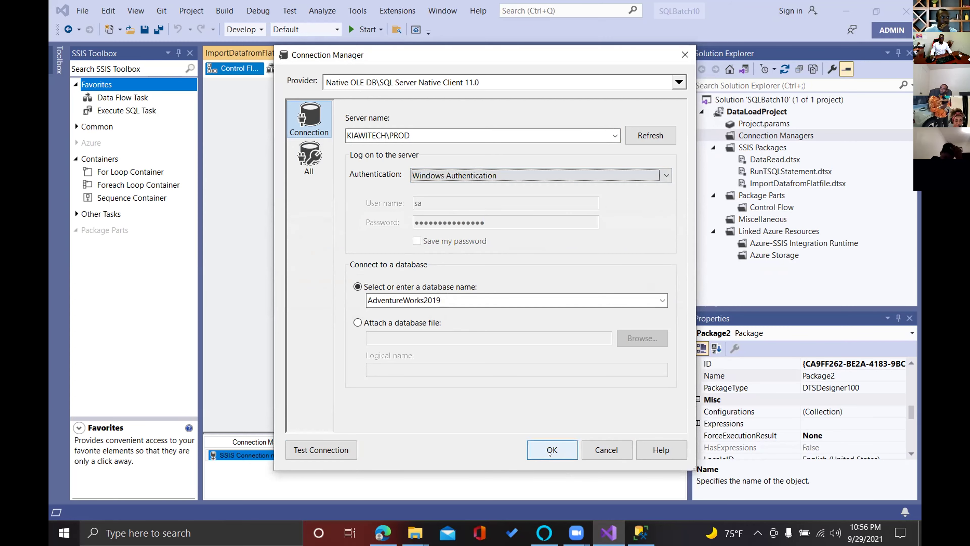
left_click(552, 449)
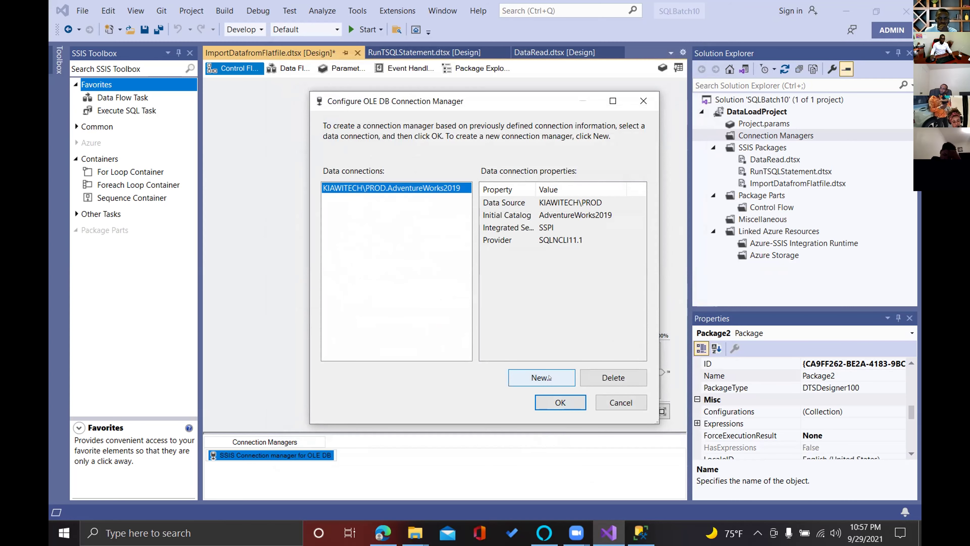
Step: Create database Batch10 owned by sa on KIAWITECH\PROD, then start a new Visual Studio data connection
key("alt+Tab")
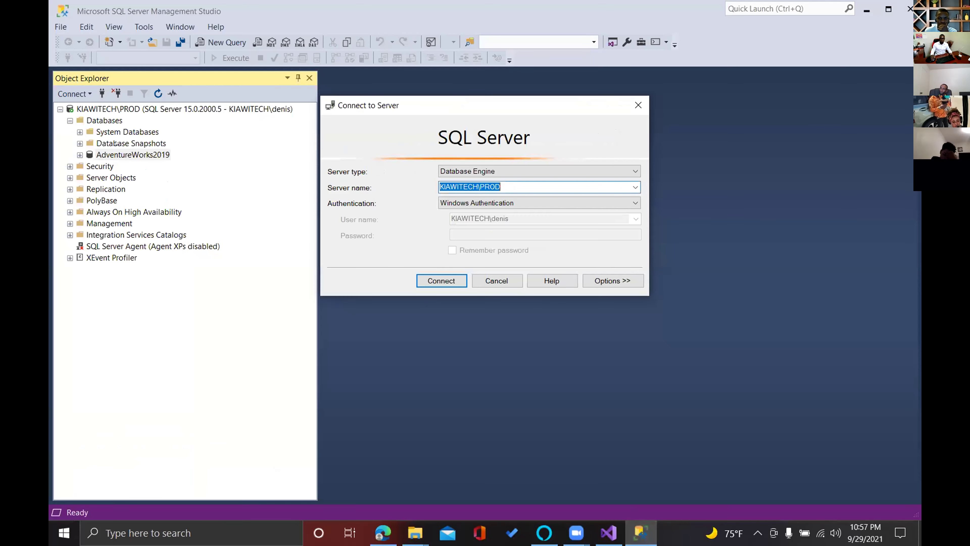
left_click(497, 280)
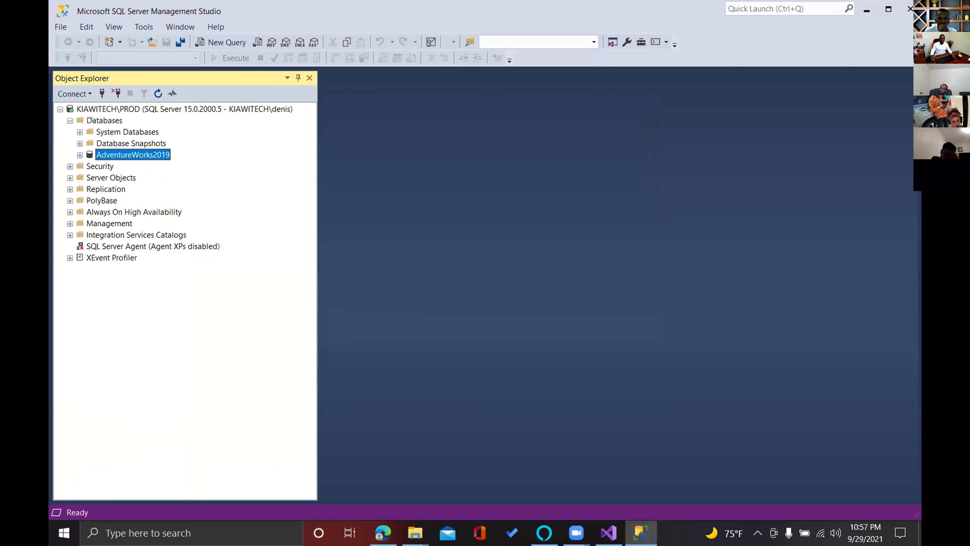
left_click(92, 120)
right_click(100, 121)
left_click(145, 127)
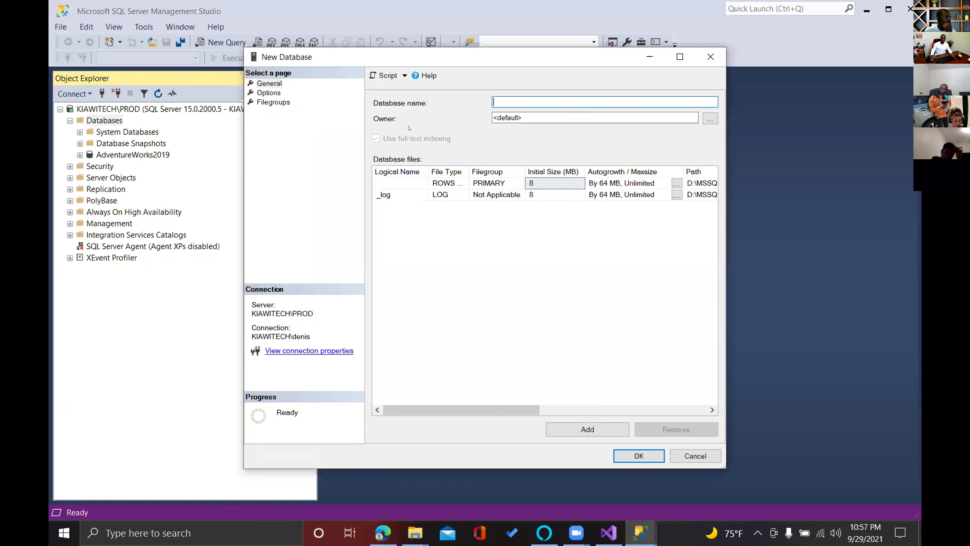
type("Batch10")
double_click(516, 115)
type("sa")
left_click(638, 456)
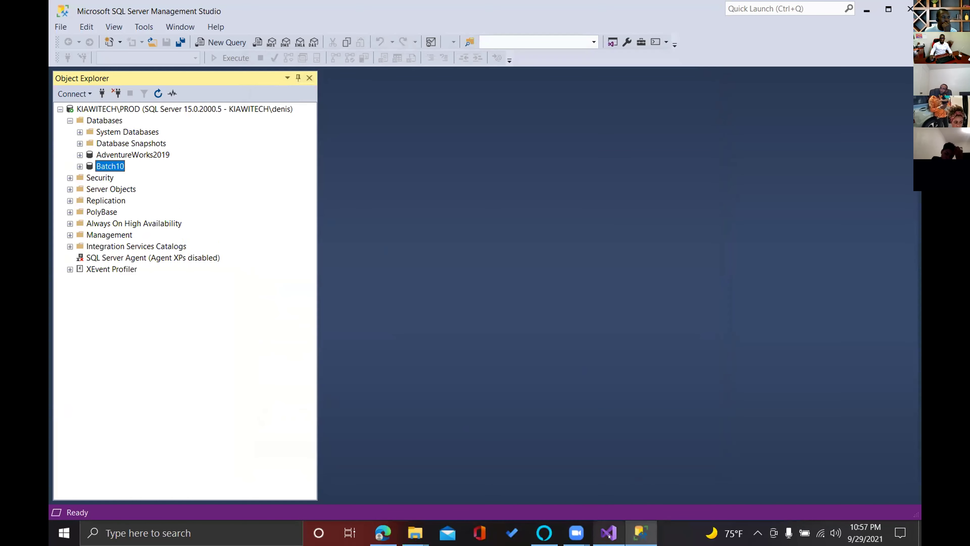
left_click(609, 532)
left_click(533, 377)
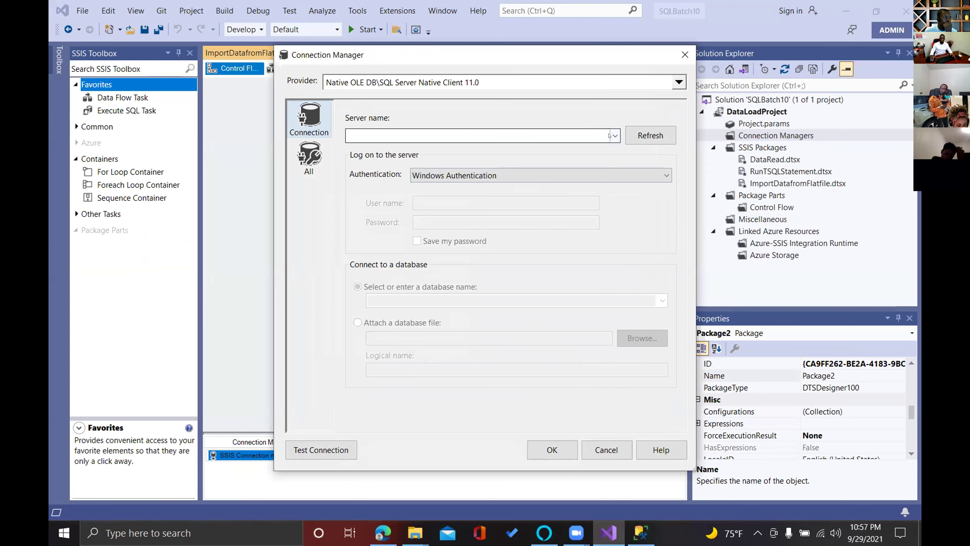
Step: Define a data connection to the Batch10 database on server KIAWITECH\PROD
left_click(611, 135)
left_click(477, 271)
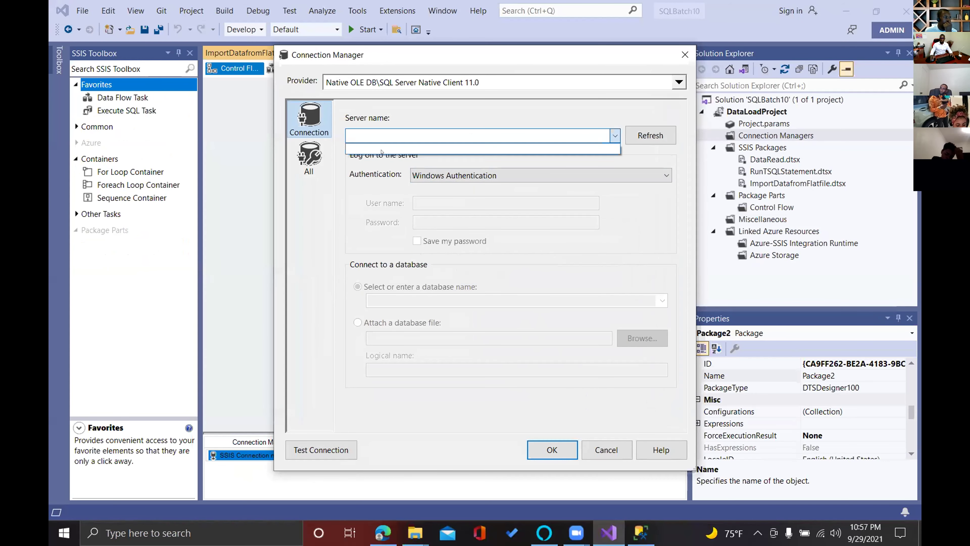
type("KIAWITE")
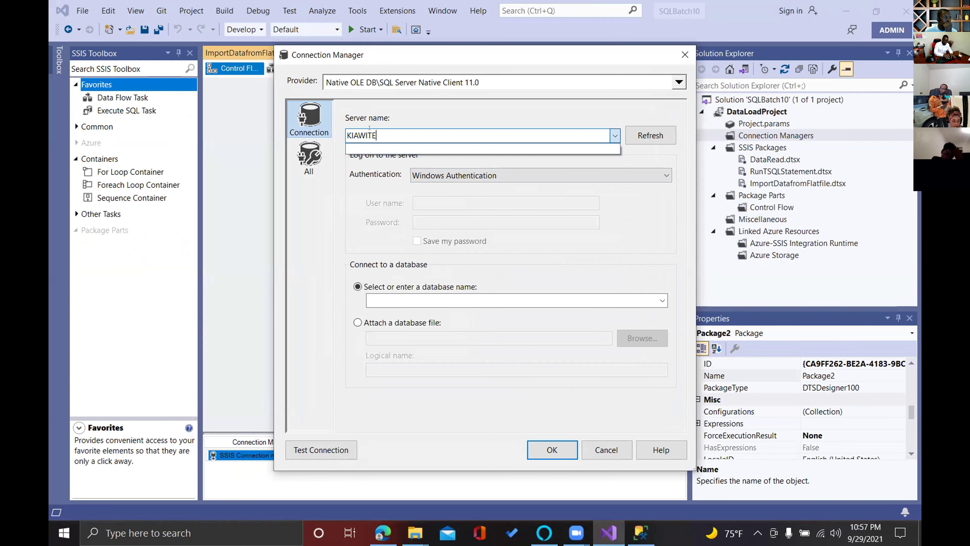
type("CH\\PROD")
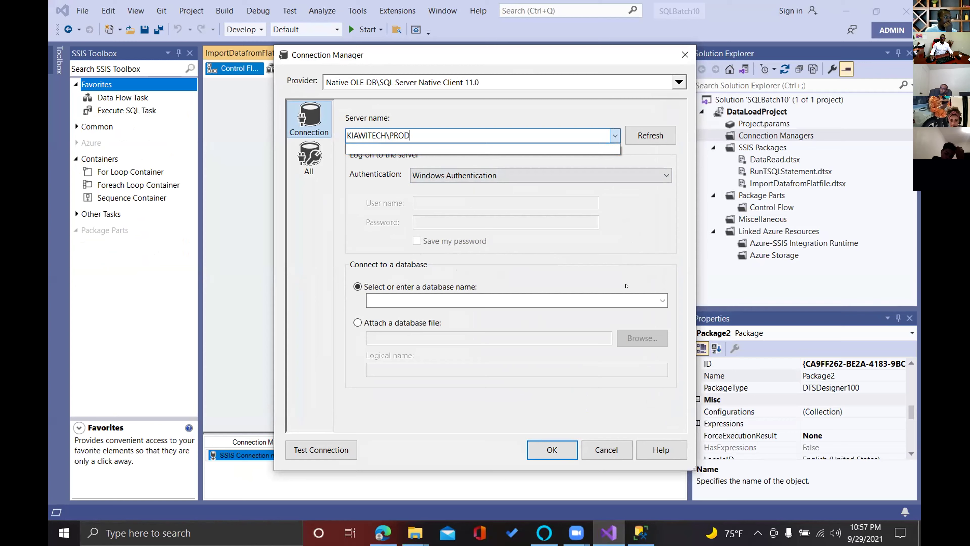
left_click(662, 301)
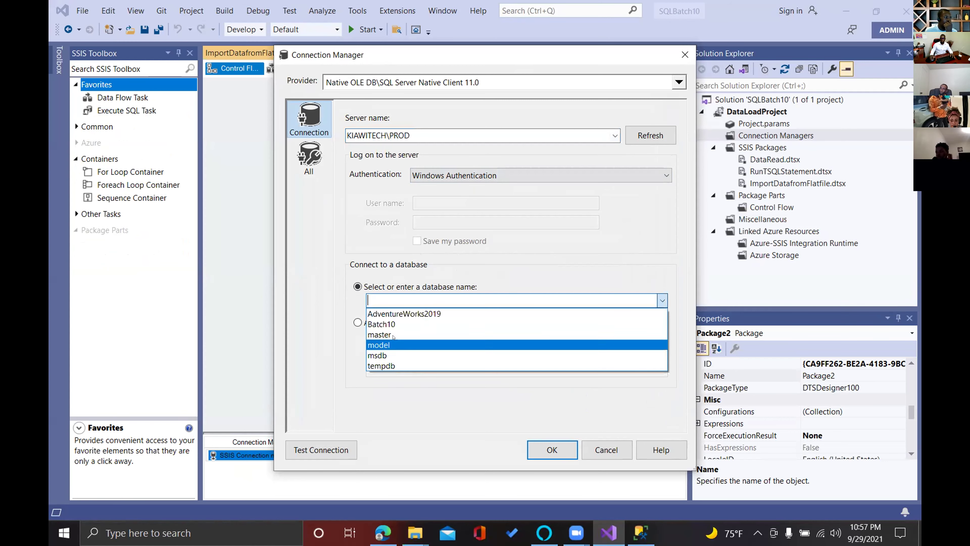
left_click(392, 324)
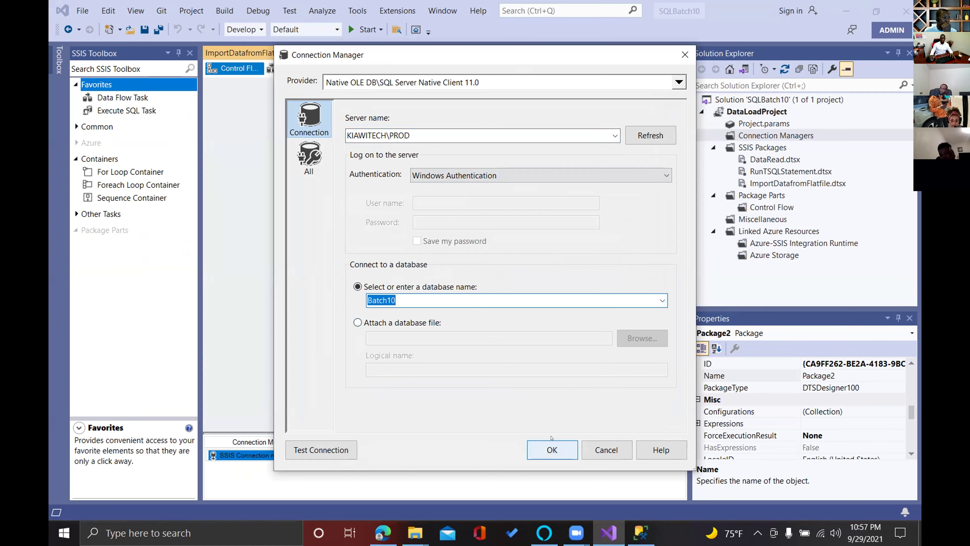
left_click(552, 449)
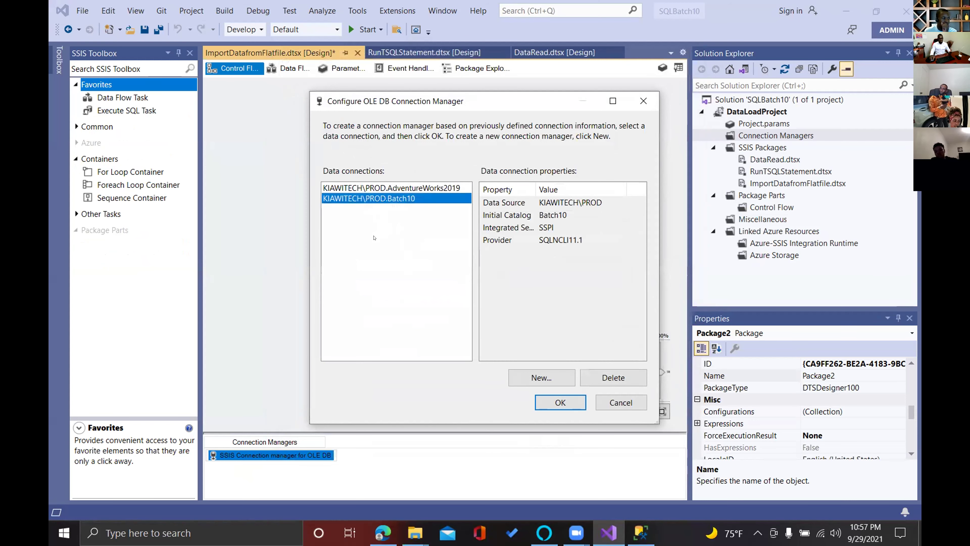
Step: Choose the AdventureWorks2019 data connection for the OLE DB connection manager
left_click(397, 188)
left_click(561, 402)
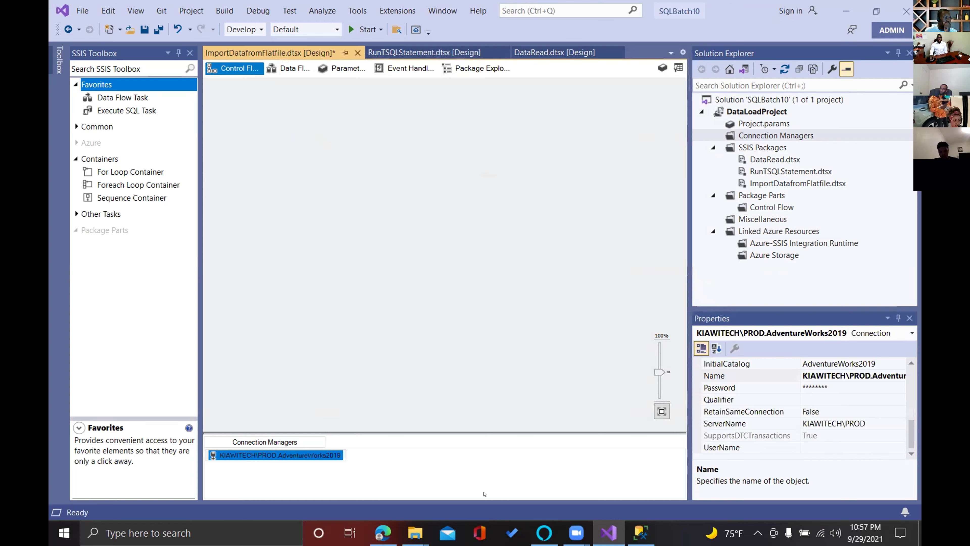
left_click(641, 532)
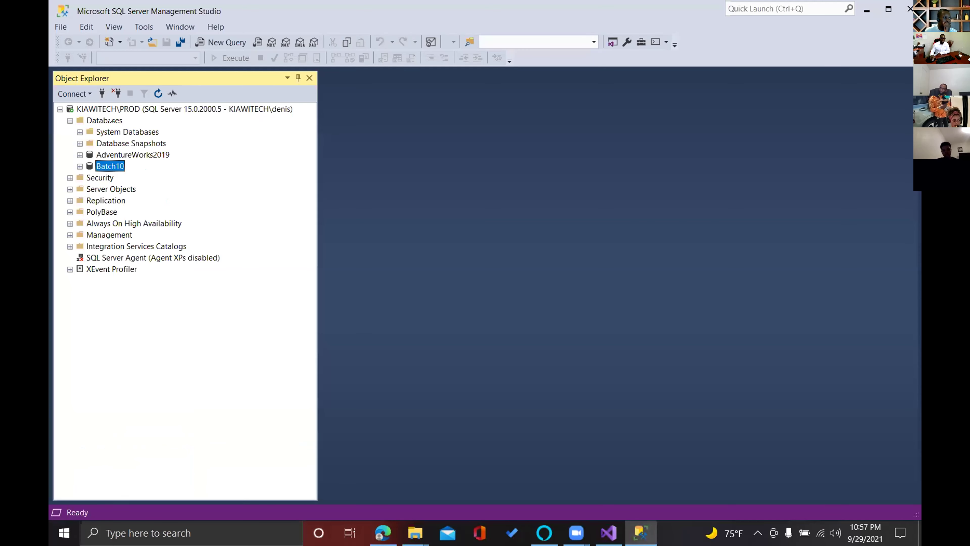
Step: Connect Object Explorer to the KIAWITECH\STG server, picked from the local Database Engine list
left_click(110, 109)
left_click(101, 93)
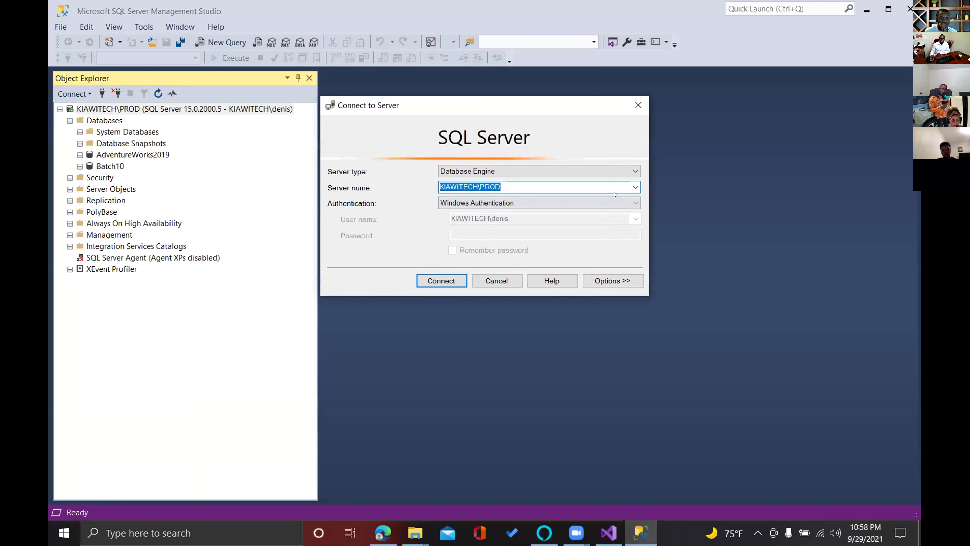
left_click(636, 187)
left_click(470, 240)
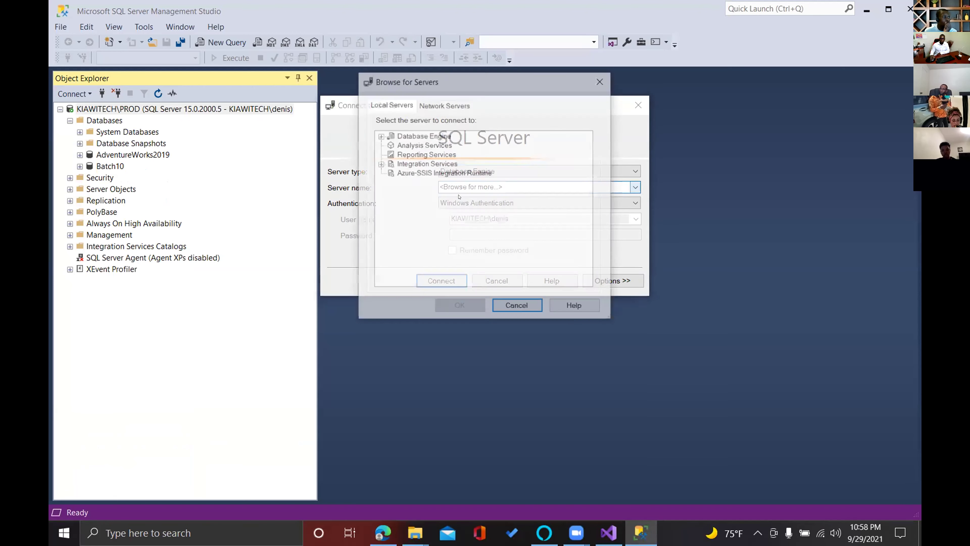
left_click(380, 136)
left_click(433, 154)
left_click(457, 306)
left_click(437, 280)
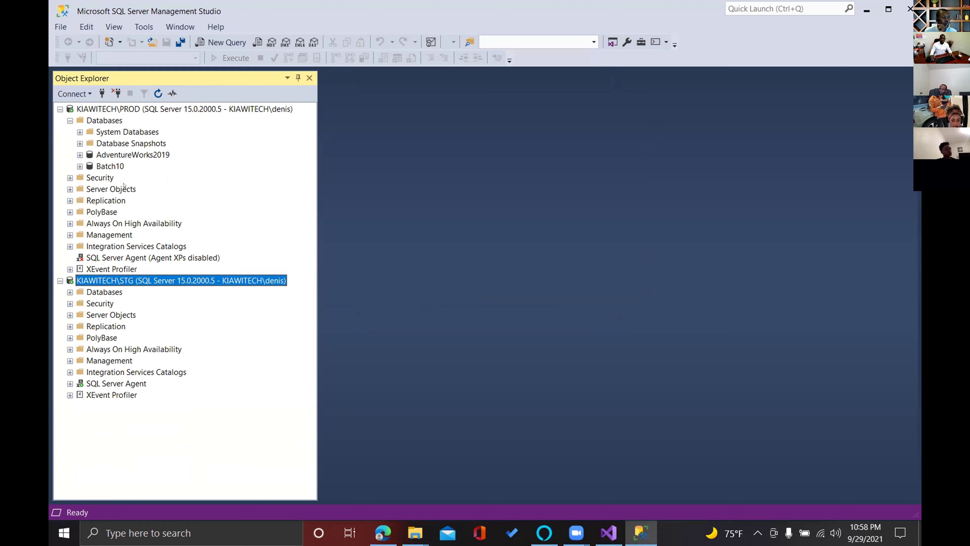
Step: Browse the PROD and STG server nodes, including AdventureWorks2019 and STG's Databases folder
left_click(126, 143)
left_click(124, 155)
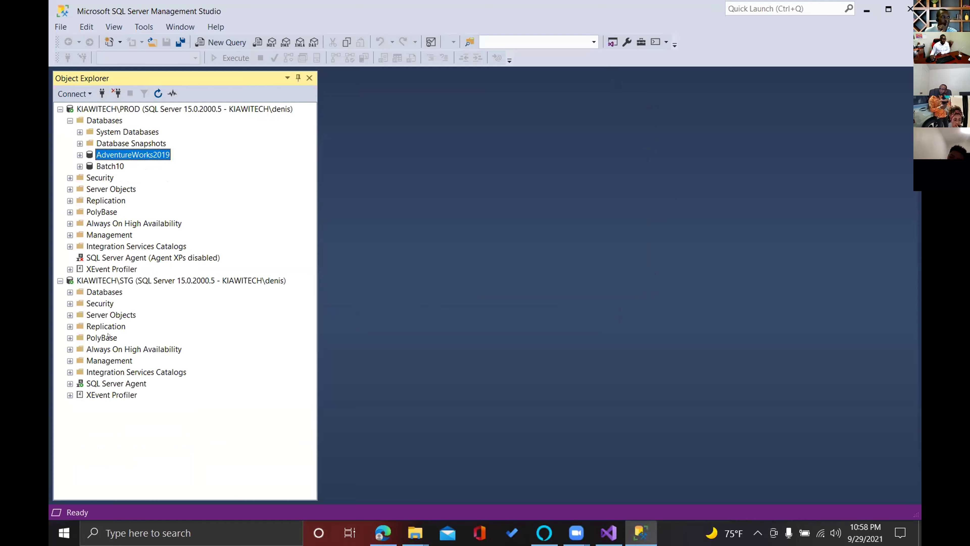
left_click(99, 292)
left_click(101, 279)
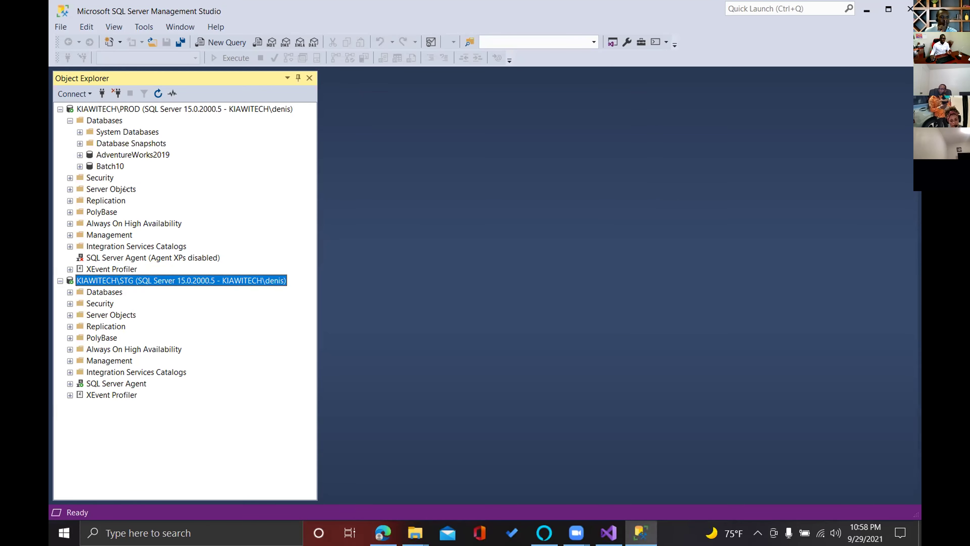
left_click(136, 109)
left_click(133, 280)
left_click(608, 532)
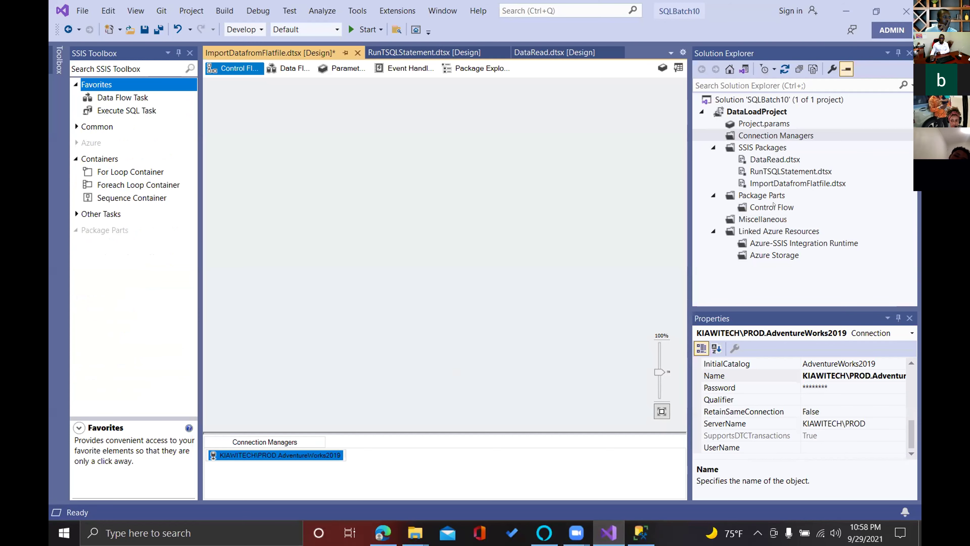
Step: Add an OLEDB connection manager with KIAWITECH\STG as server, then expand STG's Databases in Management Studio
right_click(273, 455)
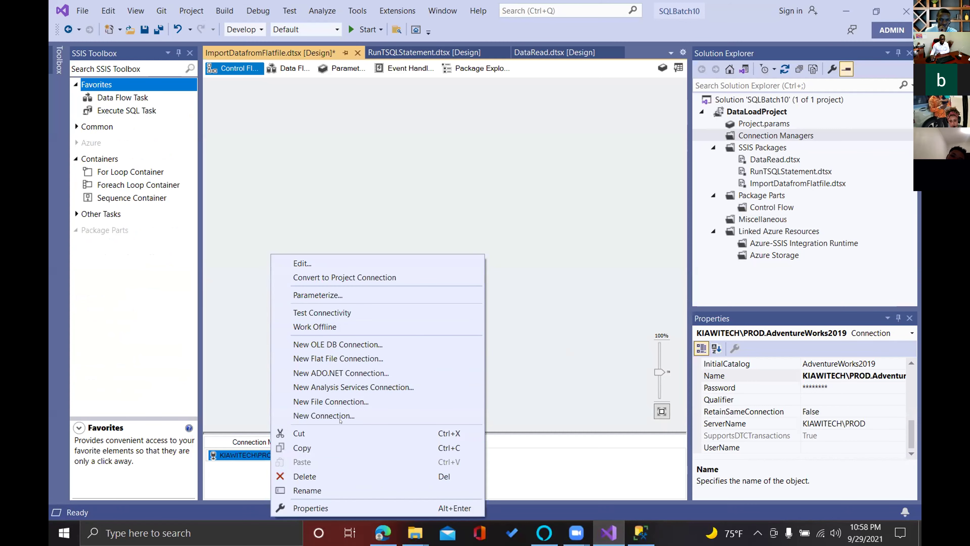
left_click(324, 415)
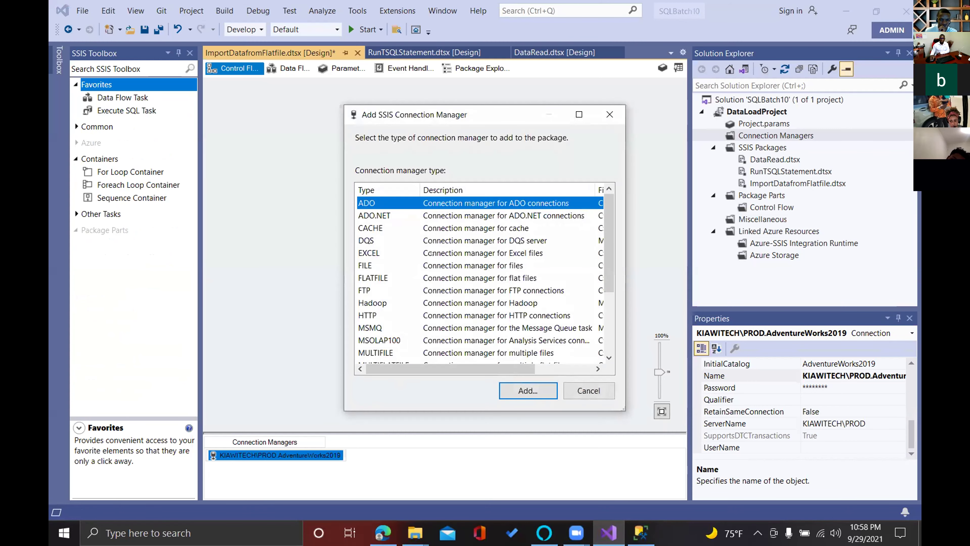
scroll(383, 328, "down", 3)
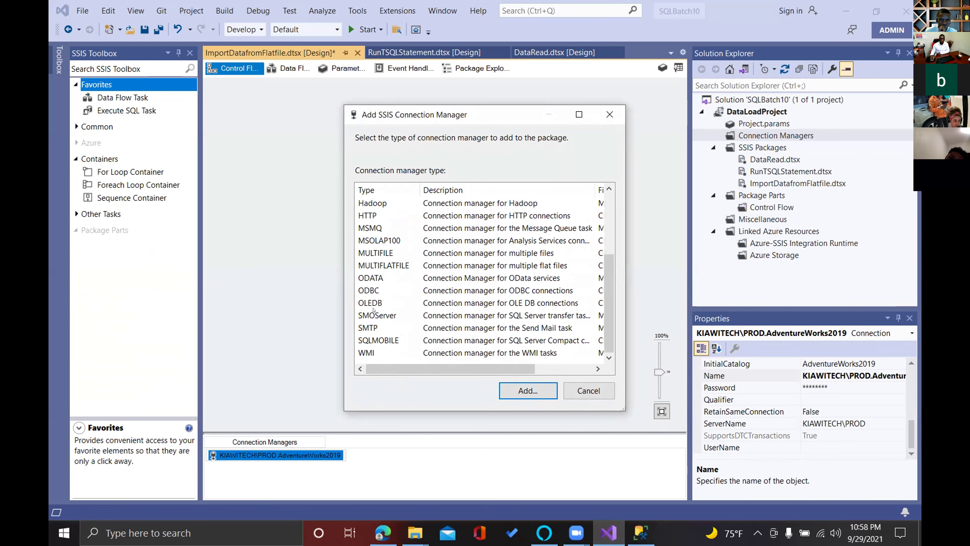
double_click(373, 308)
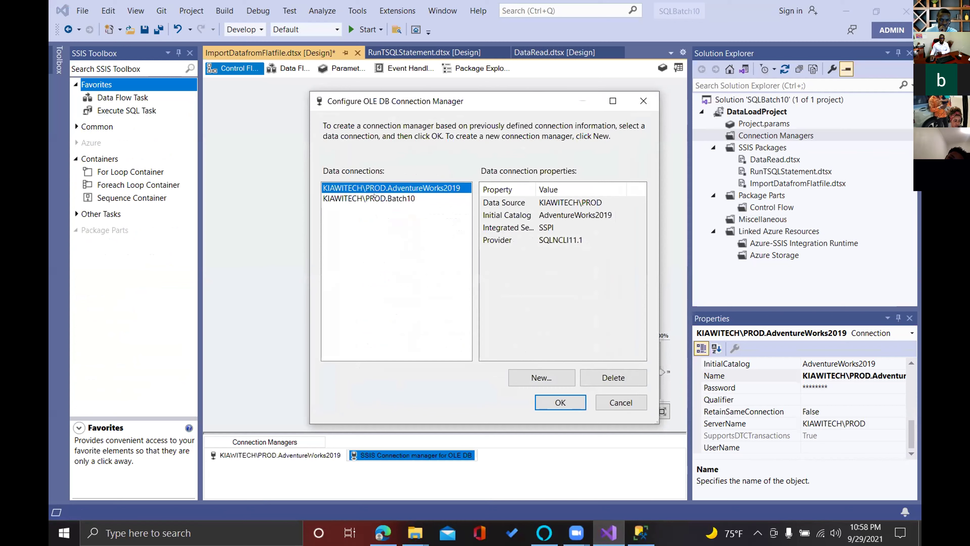
left_click(541, 378)
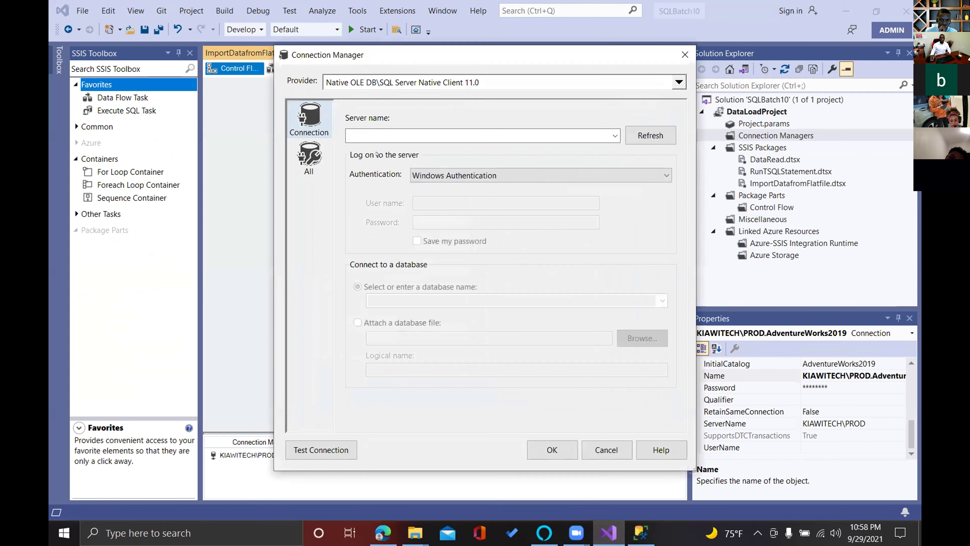
type("KIA")
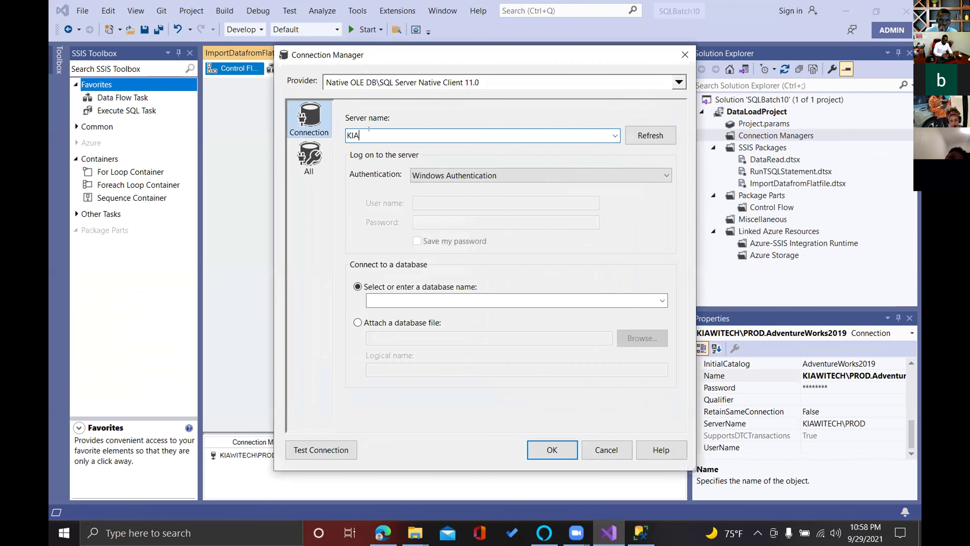
type("WITECH\\")
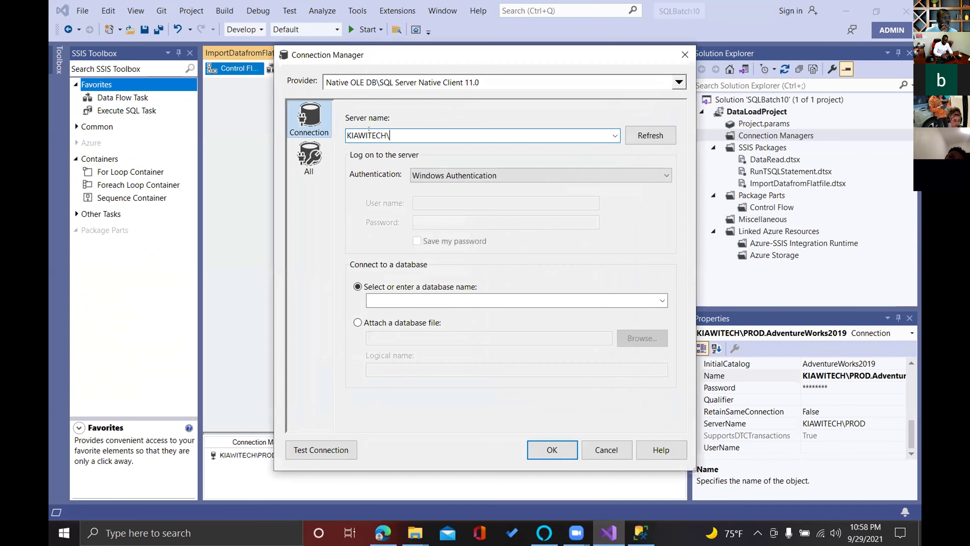
type("STG")
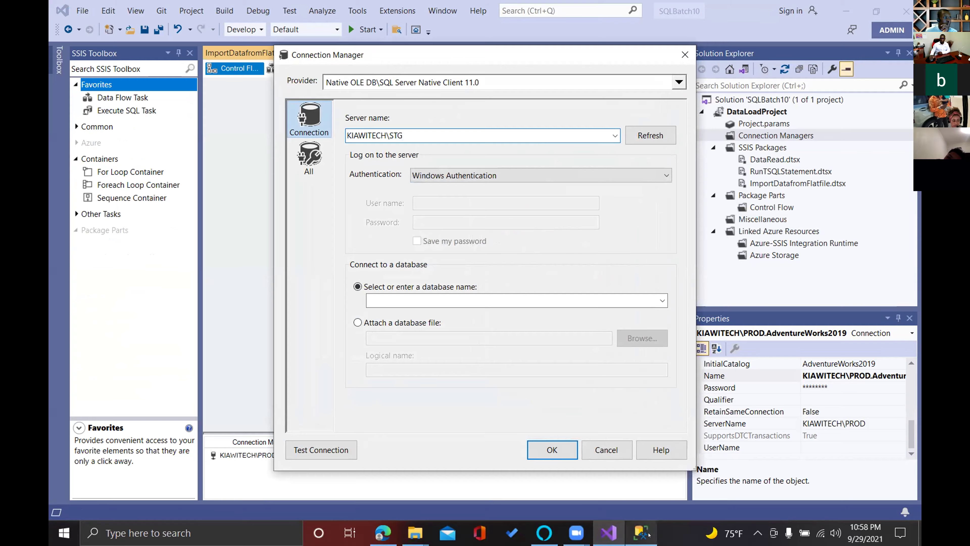
left_click(641, 532)
left_click(70, 292)
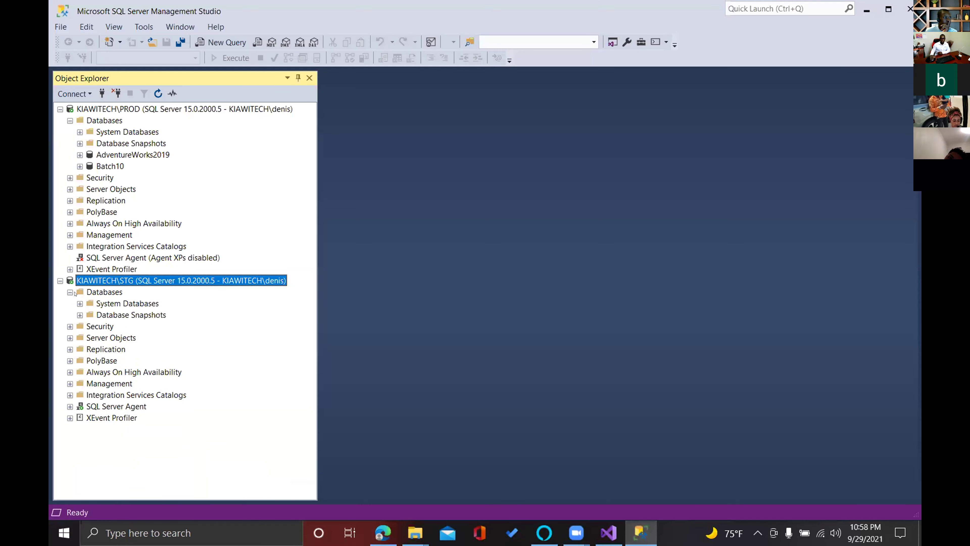
Step: Create a Batch10 database on KIAWITECH\STG with sa as its owner
right_click(99, 292)
left_click(136, 296)
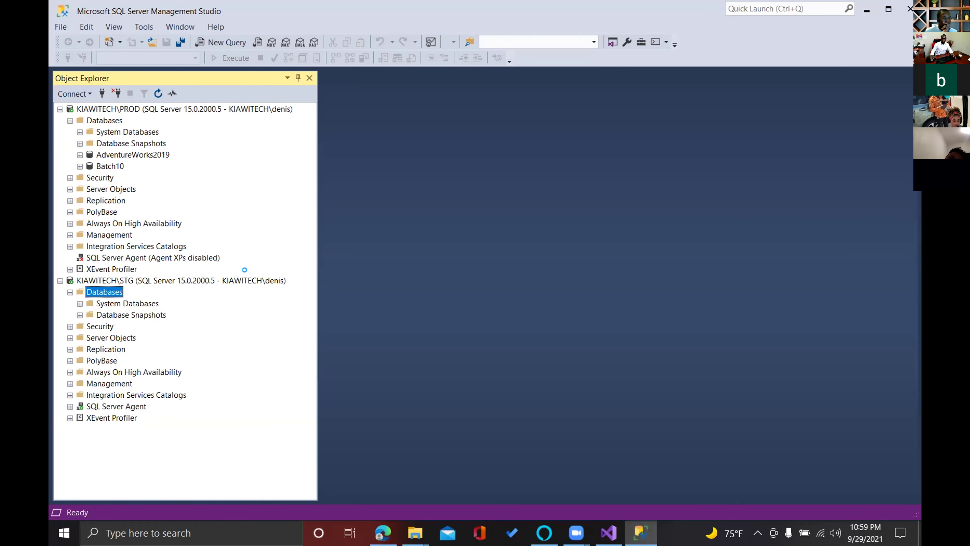
type("Batch10")
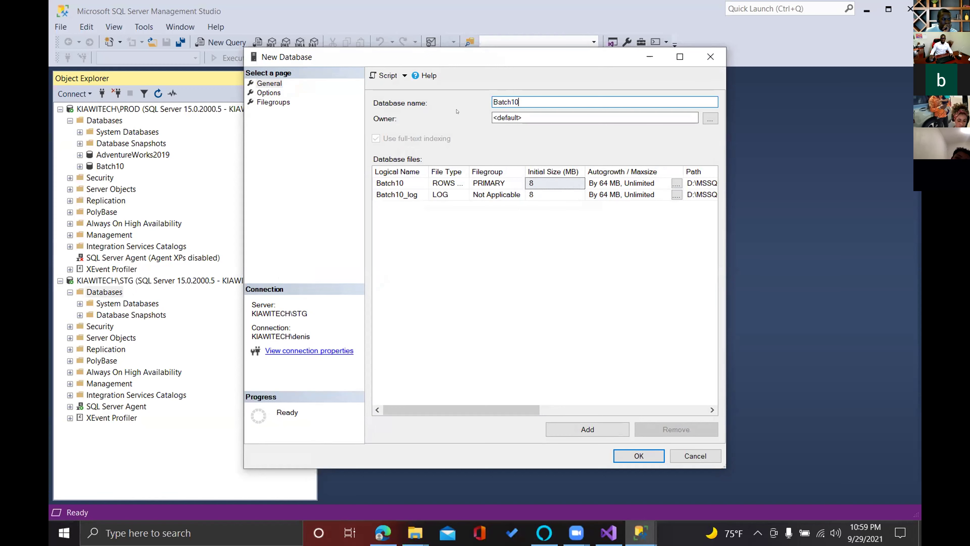
key("Tab")
type("sa")
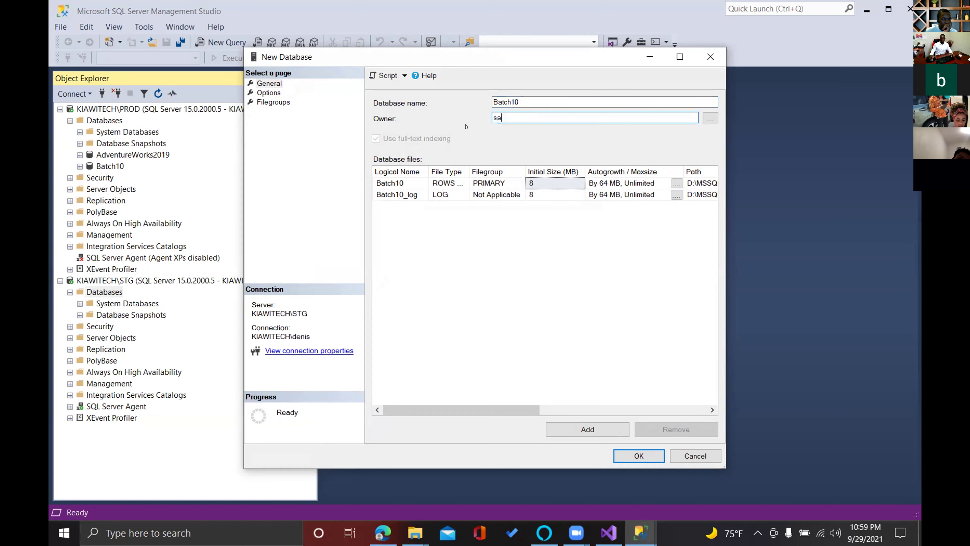
key("Return")
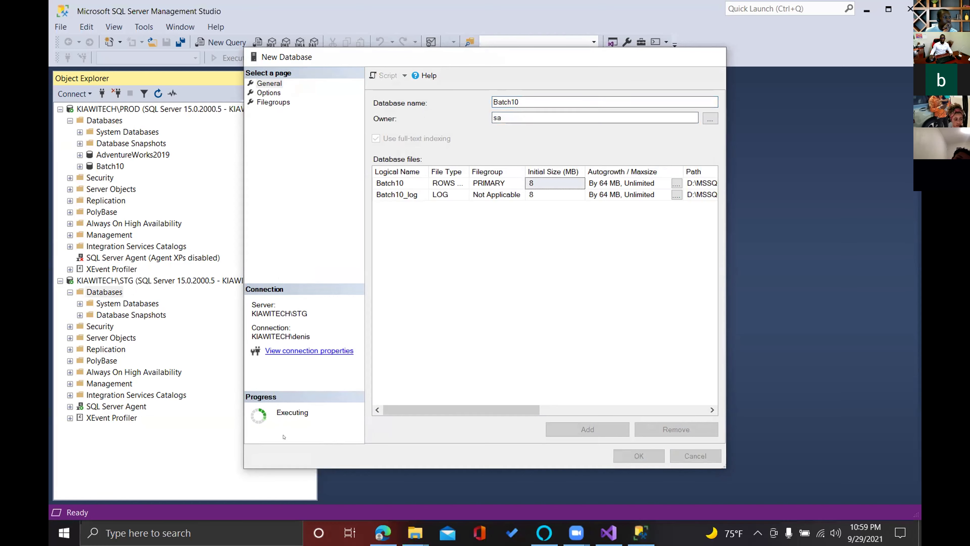
Step: Select Batch10 on the STG server and add the STG.Batch10 connection to the package
left_click(609, 532)
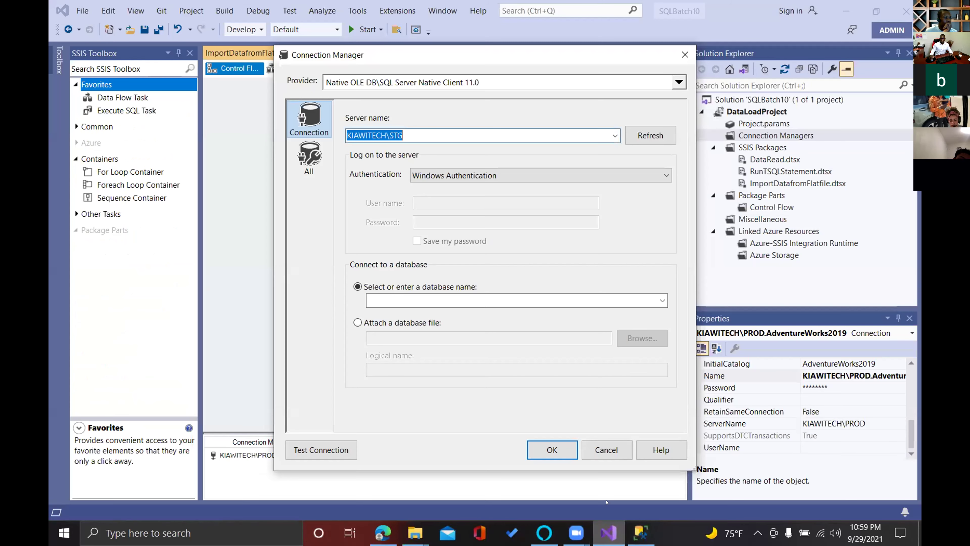
left_click(664, 301)
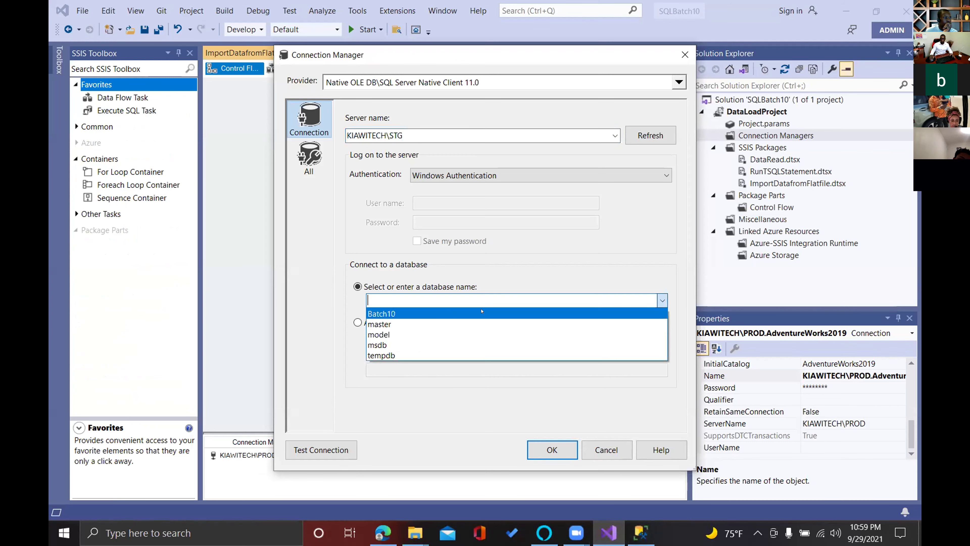
left_click(382, 313)
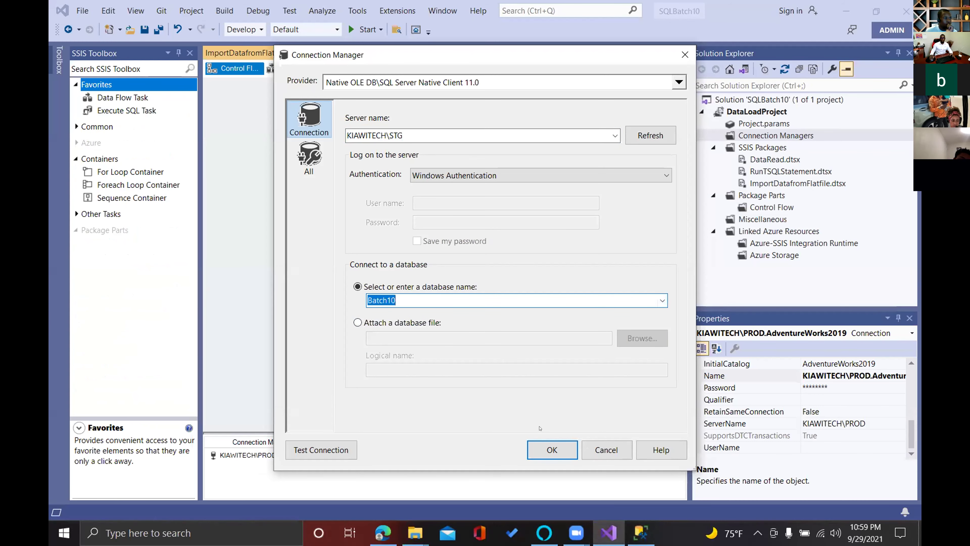
left_click(549, 448)
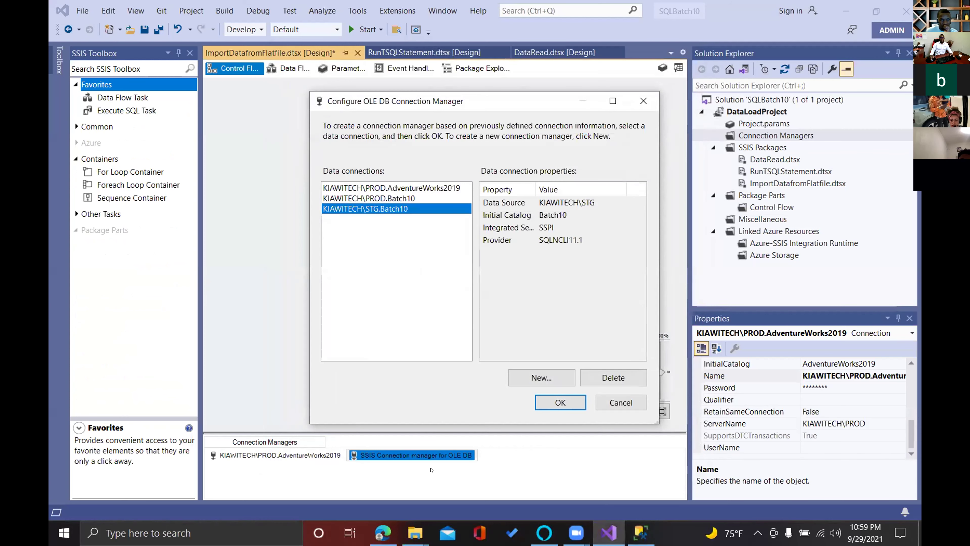
left_click(561, 403)
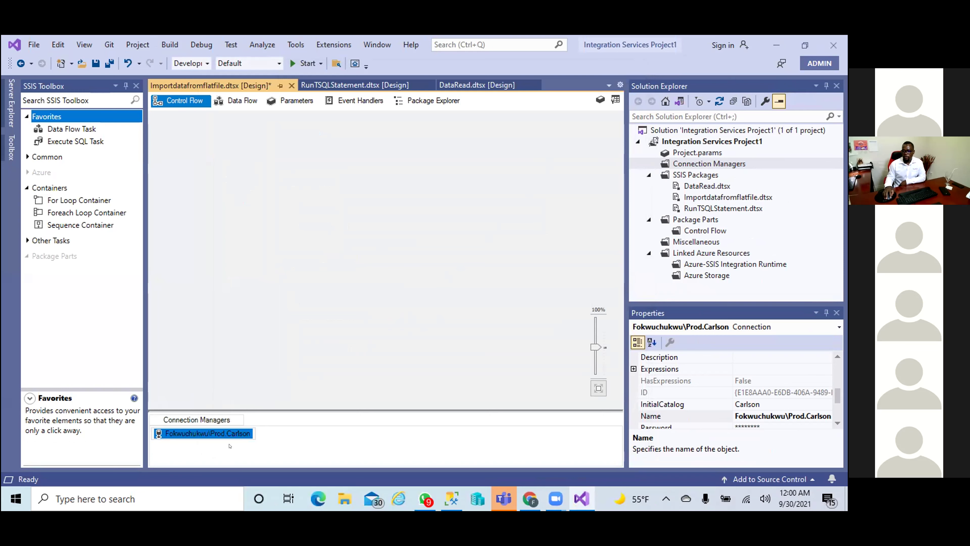
Step: Start a new OLE DB connection from the Connection Managers area, then abandon it
right_click(229, 445)
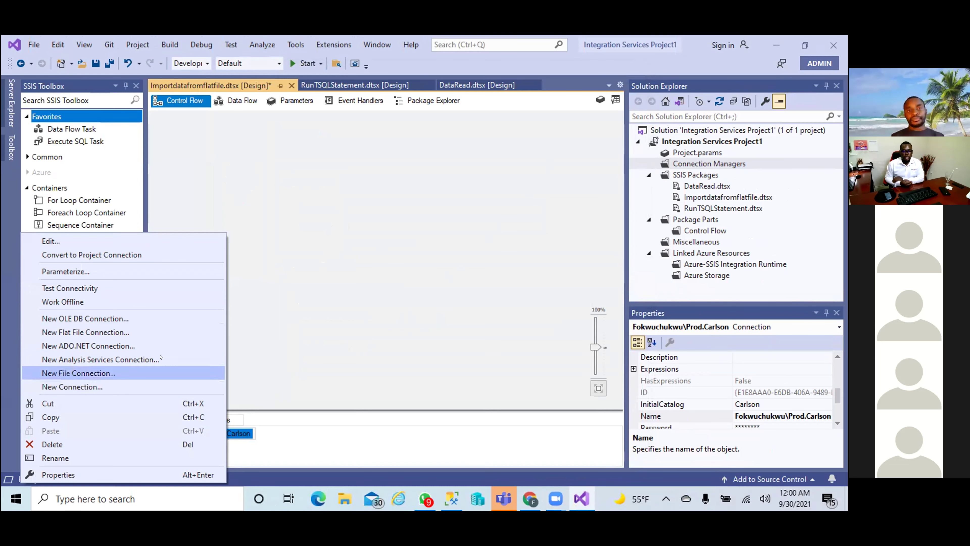
left_click(121, 318)
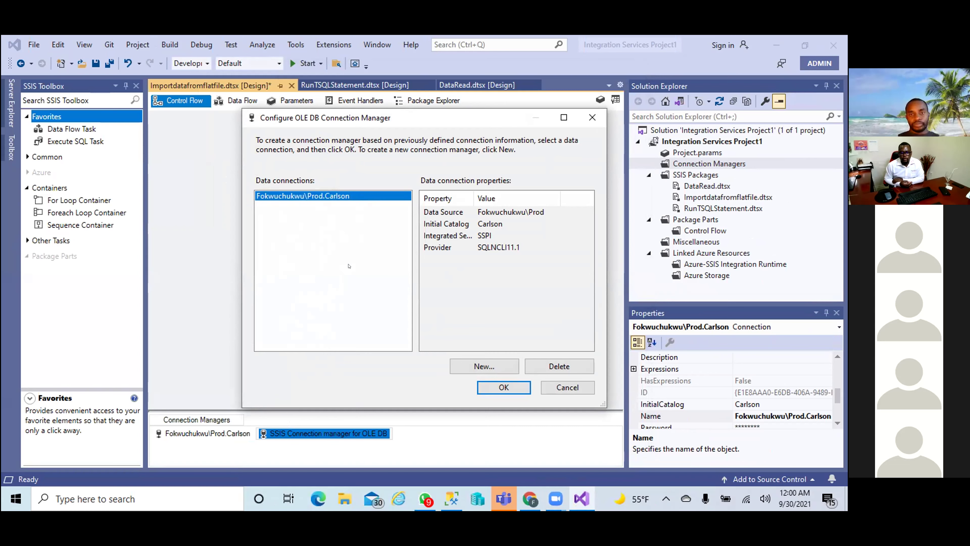
left_click(591, 117)
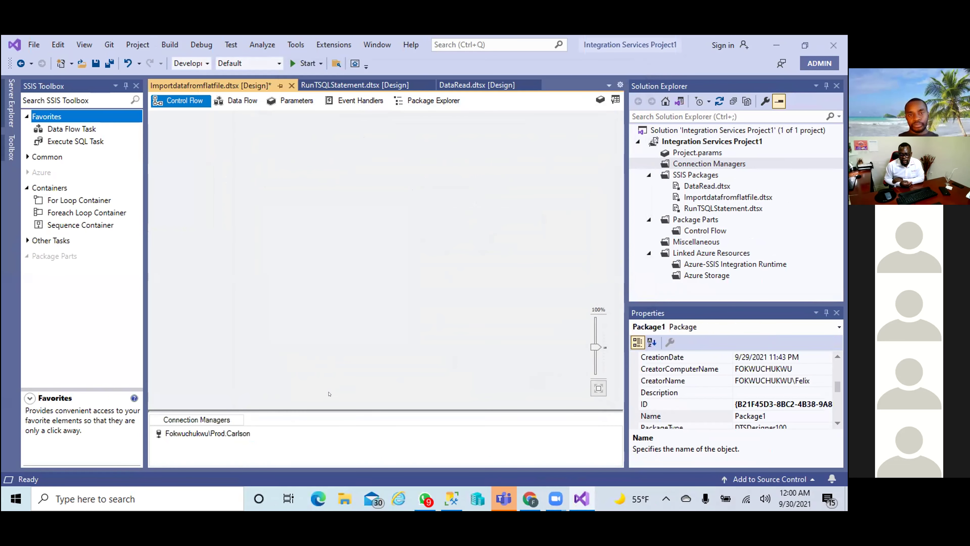
Step: Add an OLEDB connection manager through New Connection, choosing the OLEDB type
right_click(220, 445)
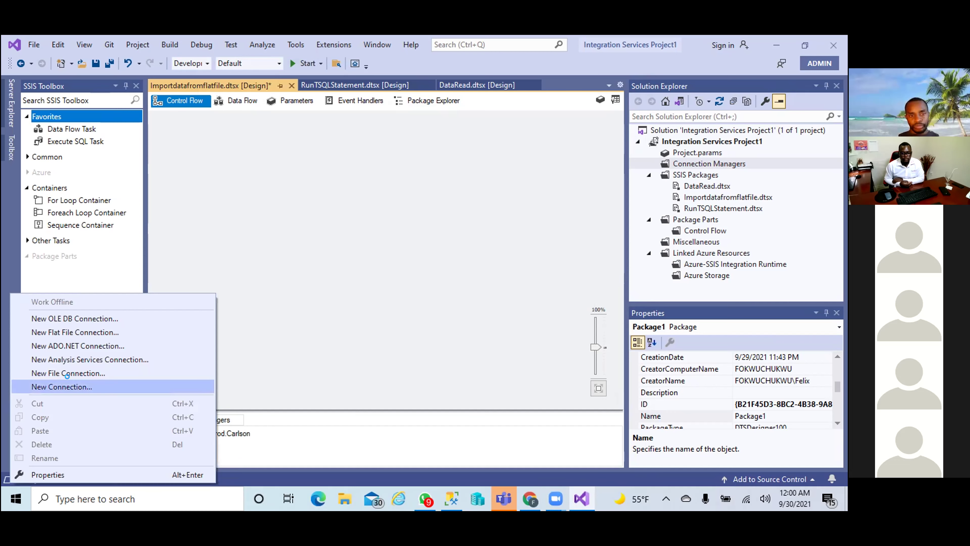
left_click(65, 386)
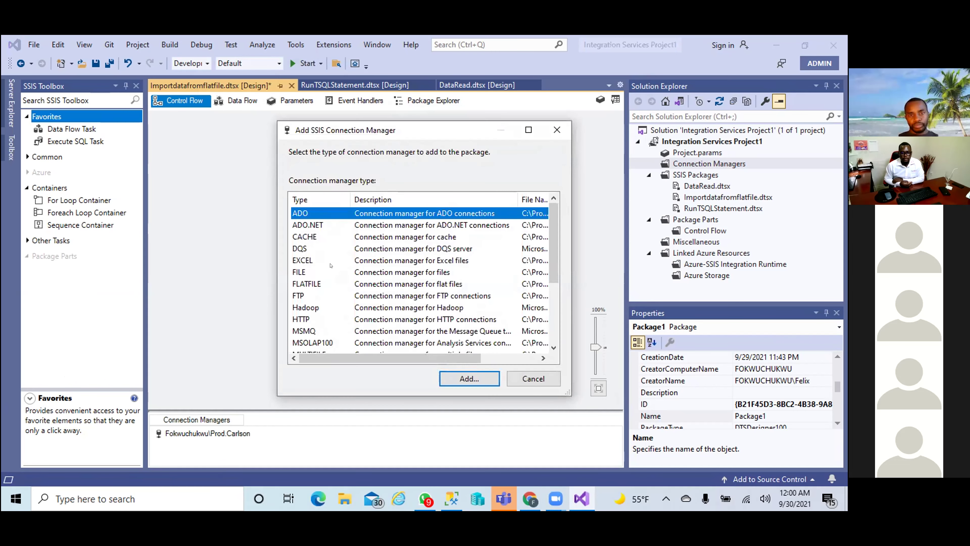
left_click(462, 377)
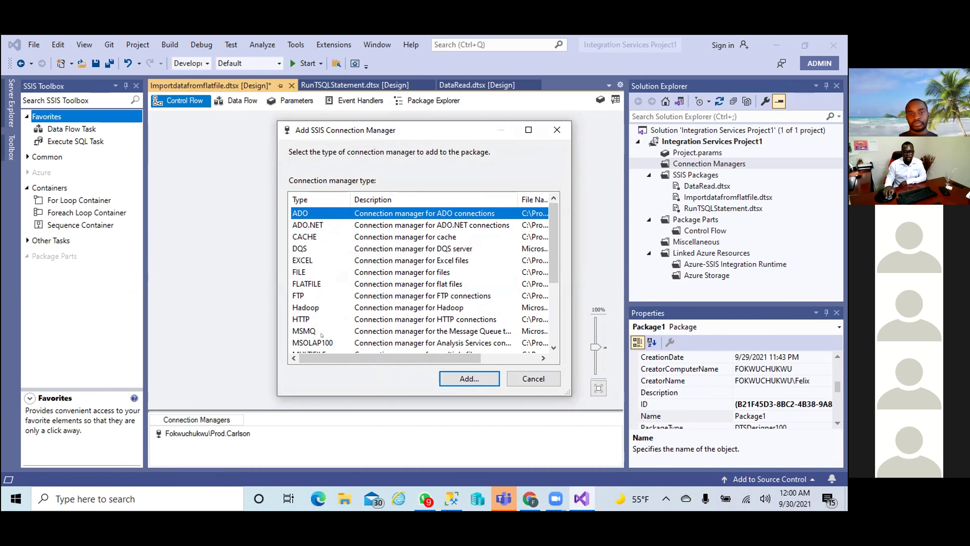
left_click(550, 347)
left_click(553, 347)
left_click(553, 347)
left_click(553, 347)
left_click(553, 347)
left_click(553, 347)
left_click(553, 347)
left_click(553, 347)
left_click(553, 347)
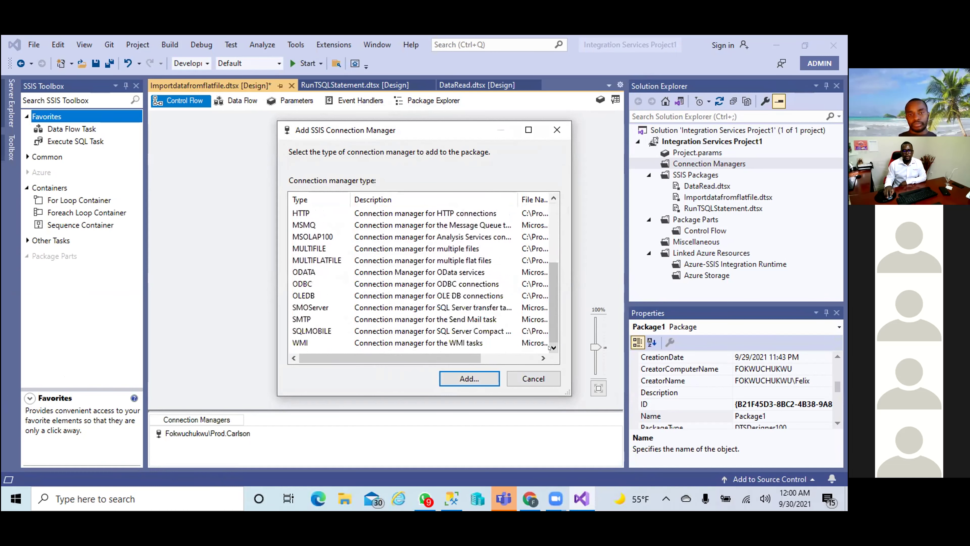
left_click(312, 295)
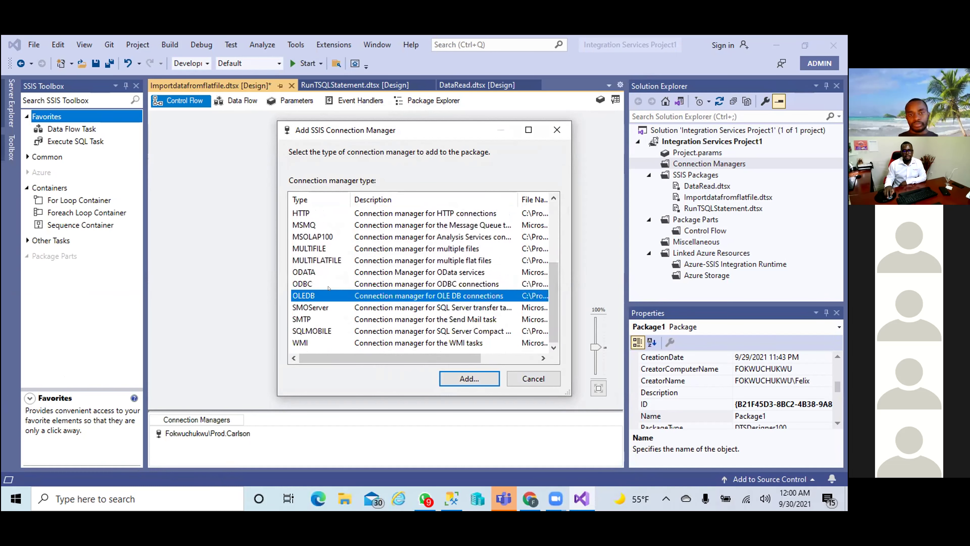
left_click(470, 378)
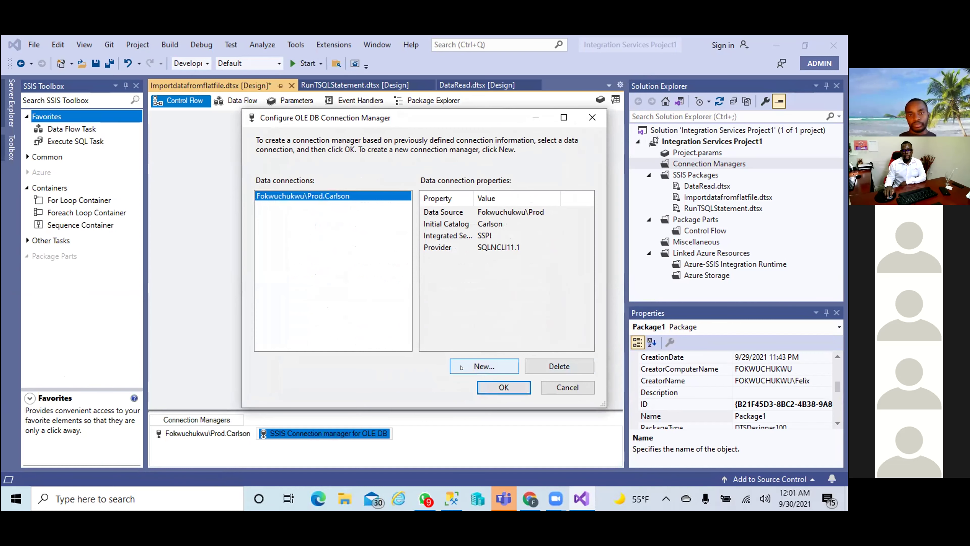
Step: Enter the local machine's server name, change the instance from DEV to Prod1, and list its databases
left_click(479, 359)
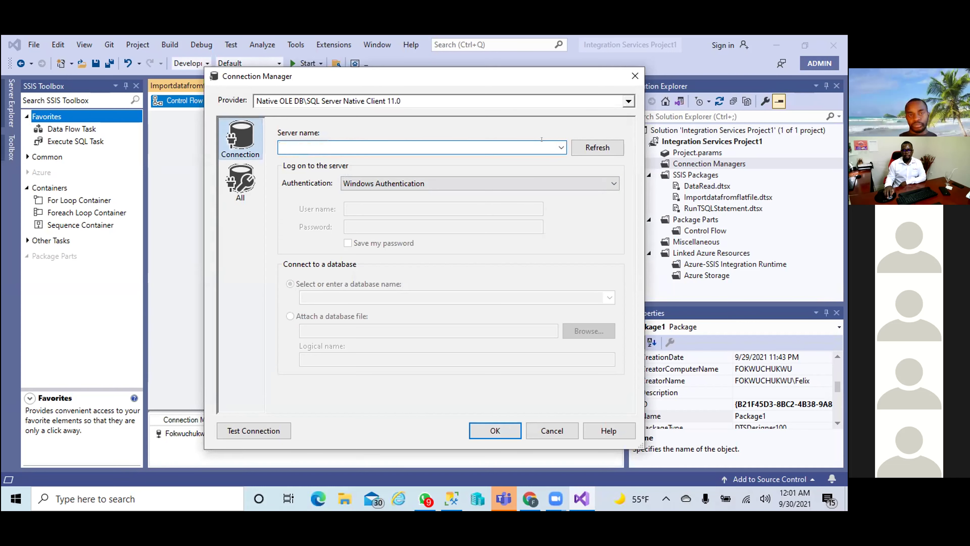
type("fok")
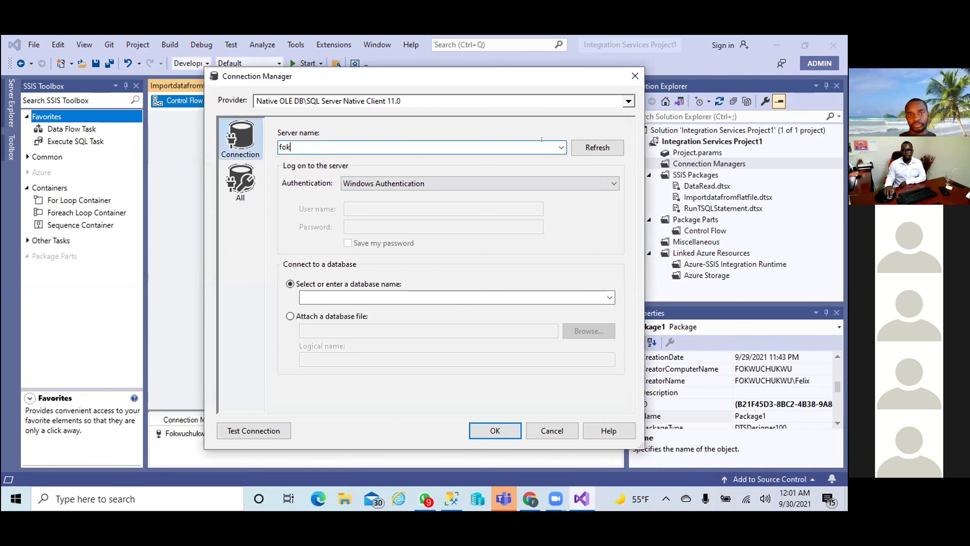
type("wuchukwuchukw")
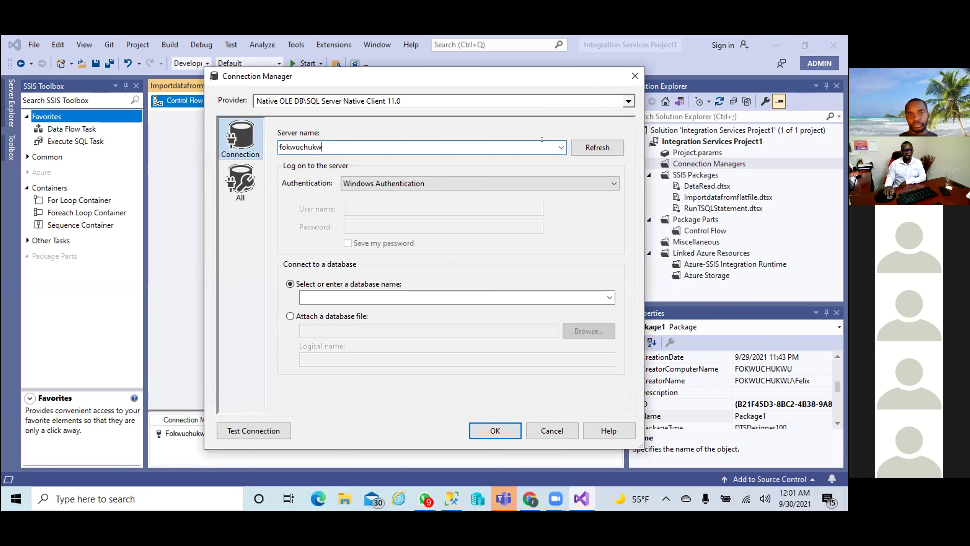
type("u\\")
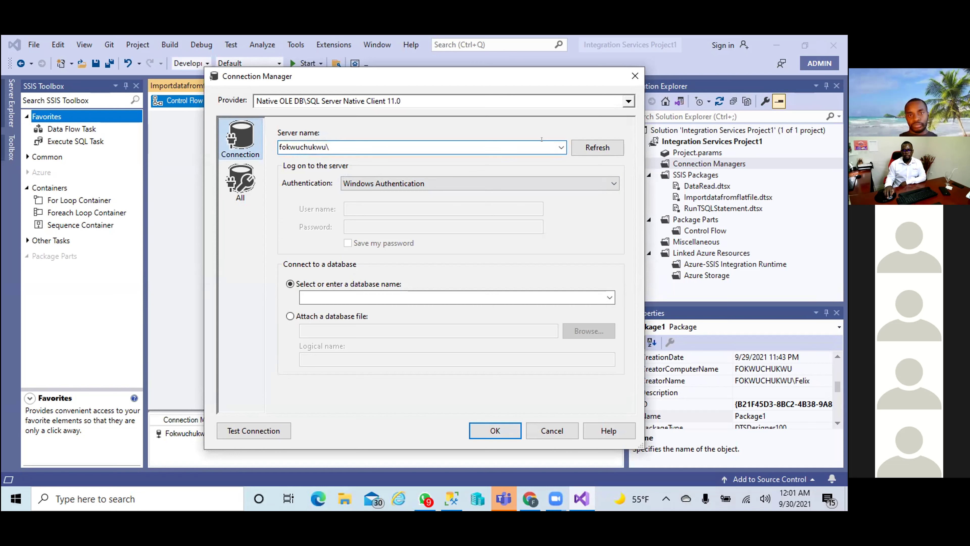
type("DEV")
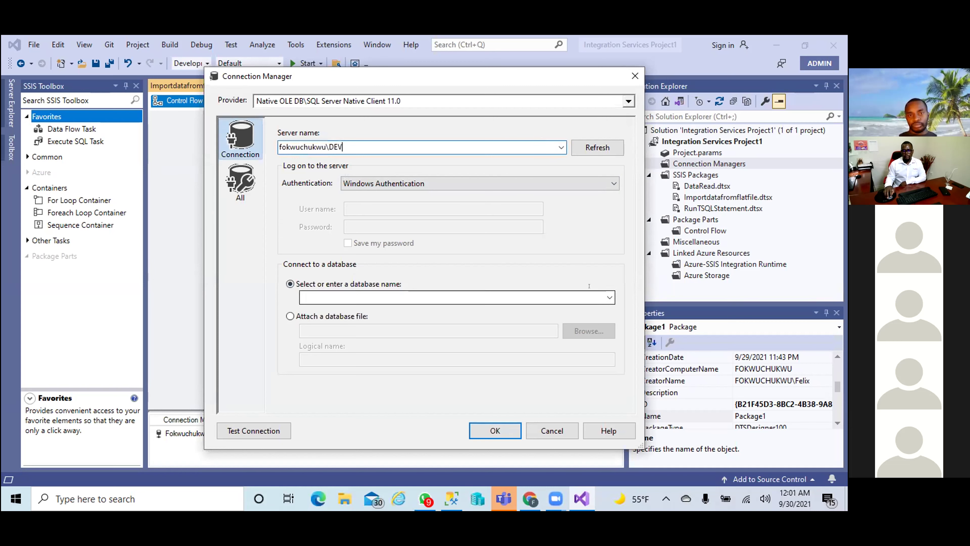
left_click(609, 297)
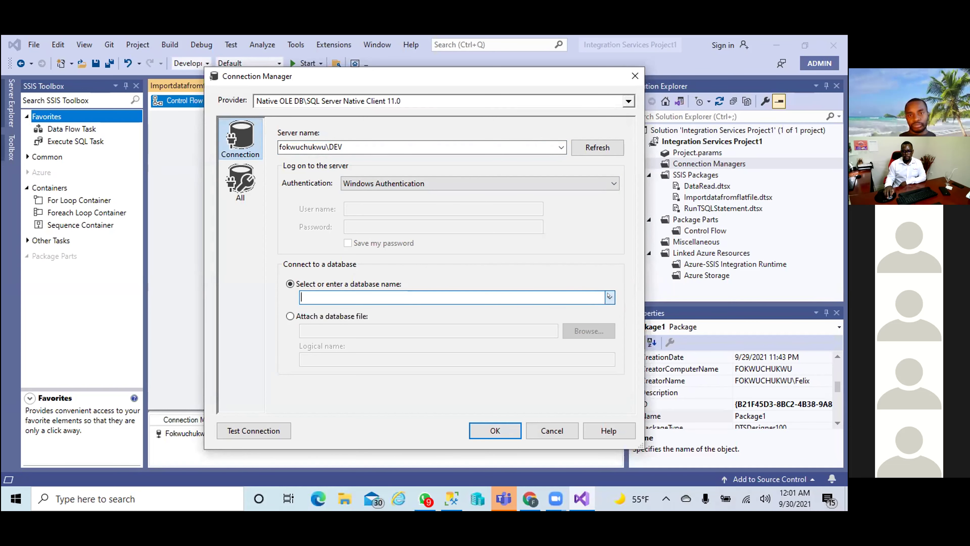
left_click(611, 297)
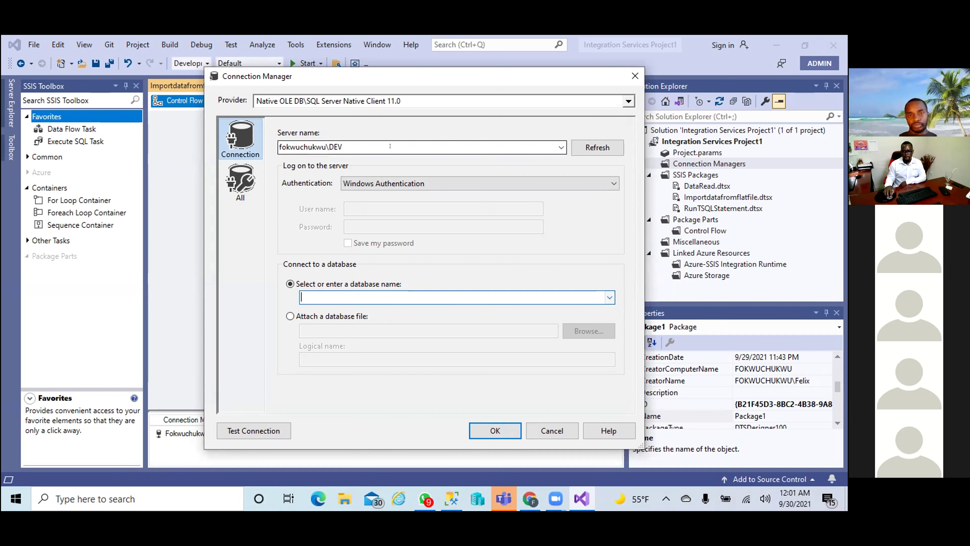
left_click(382, 140)
left_click(382, 140)
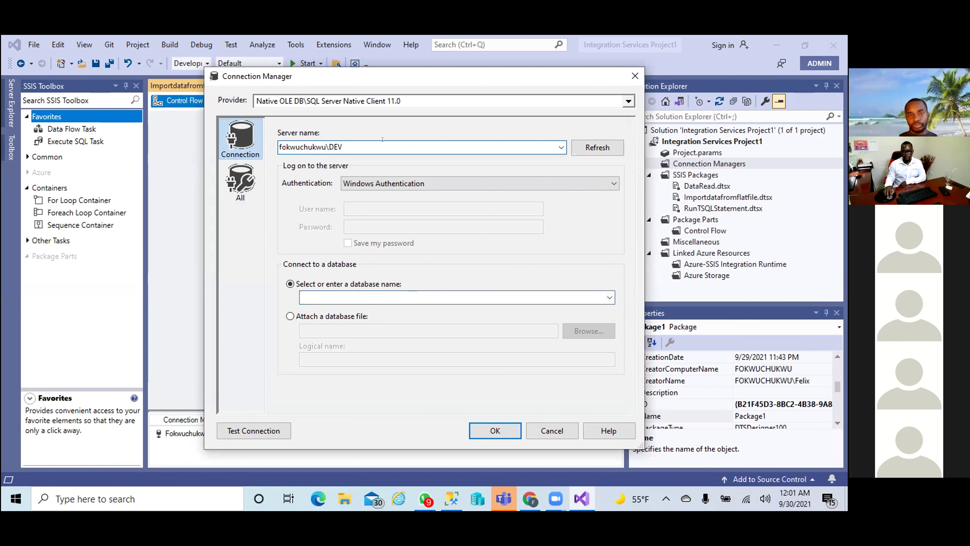
key("BackSpace")
key("BackSpace")
key("BackSpace")
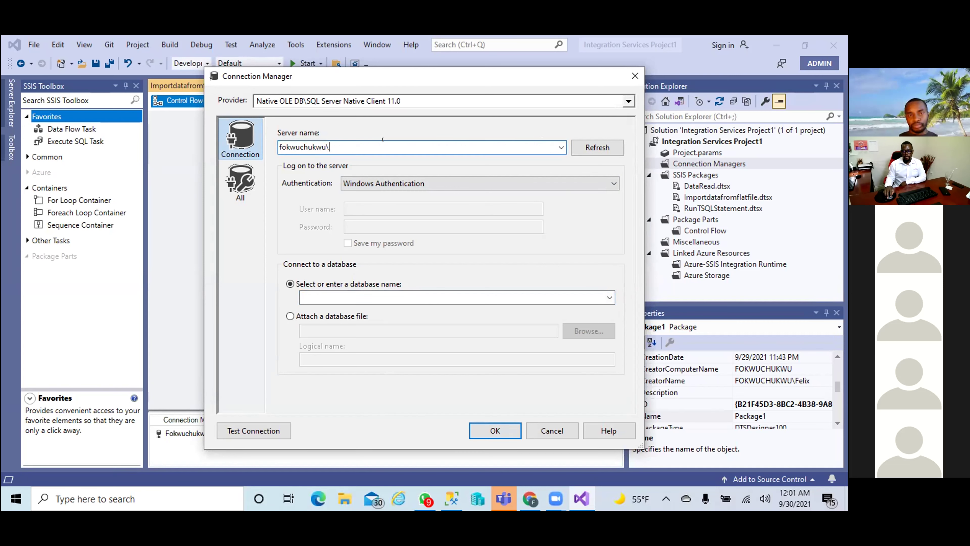
type("Prod1")
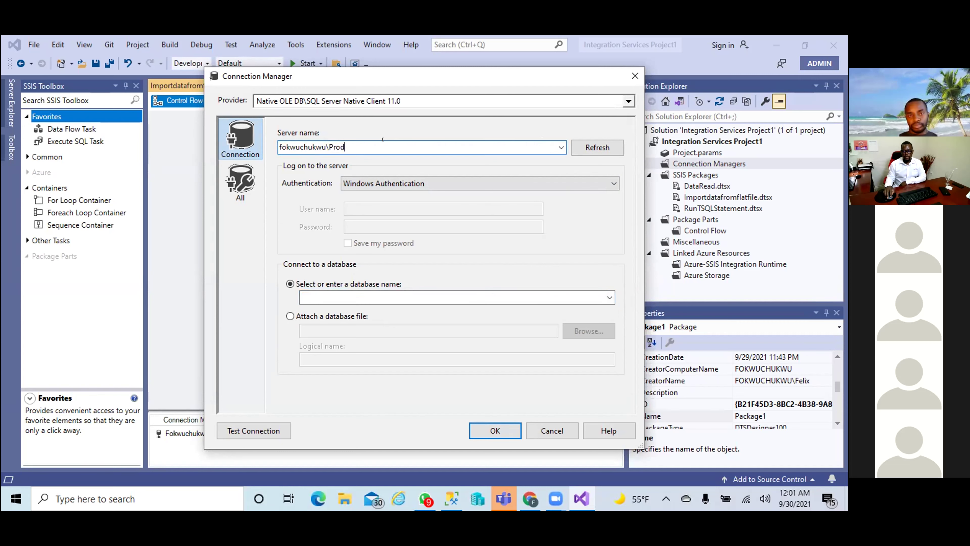
left_click(609, 296)
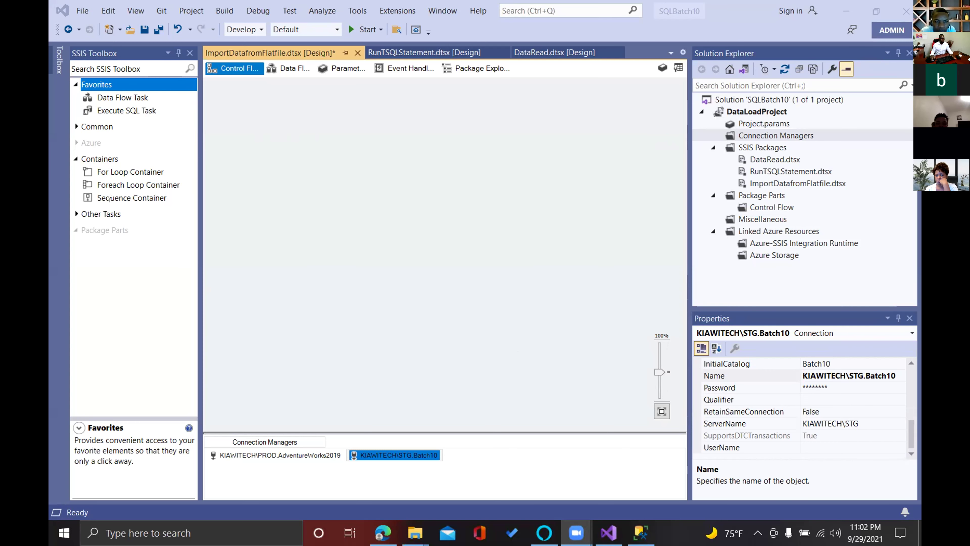
Step: Add a Data Flow Task to the control flow, then delete it
left_click(116, 111)
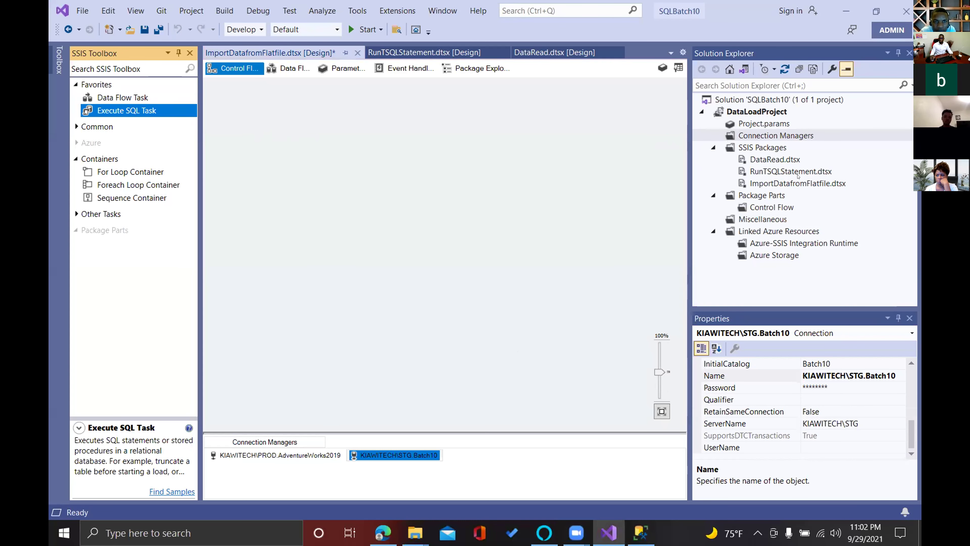
left_click(110, 97)
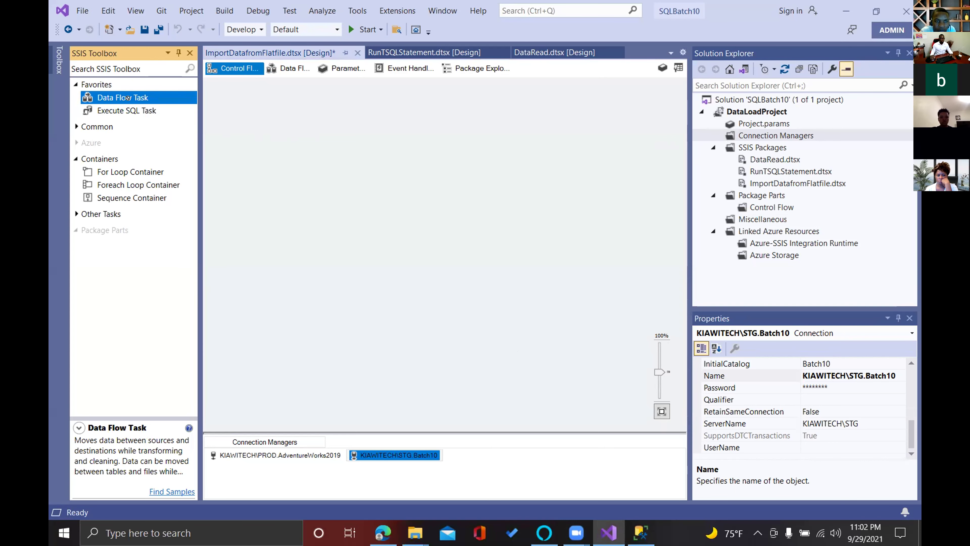
double_click(120, 97)
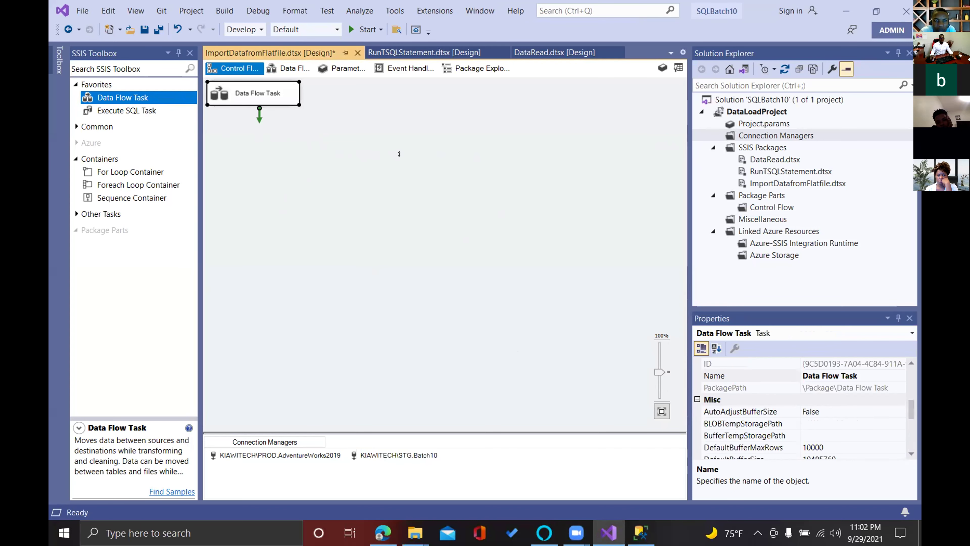
left_click(257, 87)
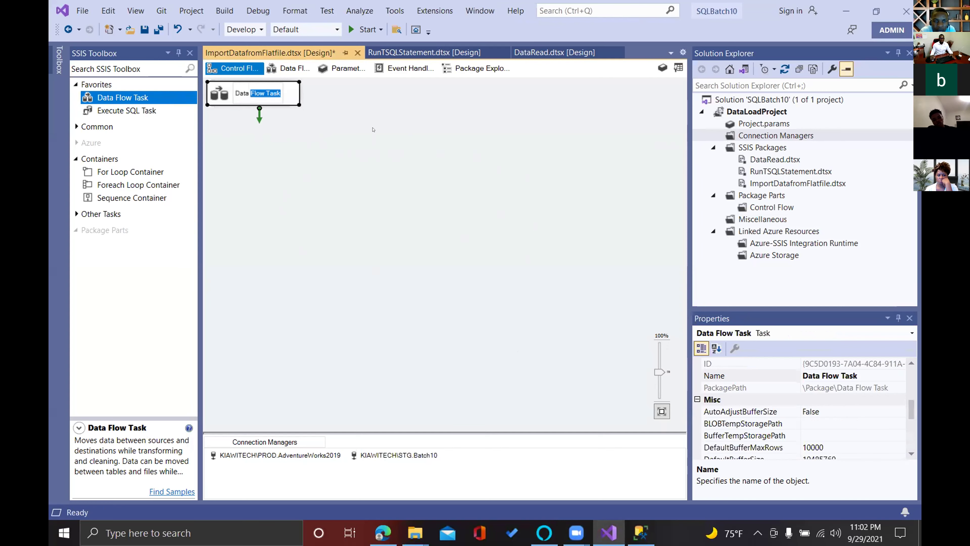
key("Escape")
left_click(226, 86)
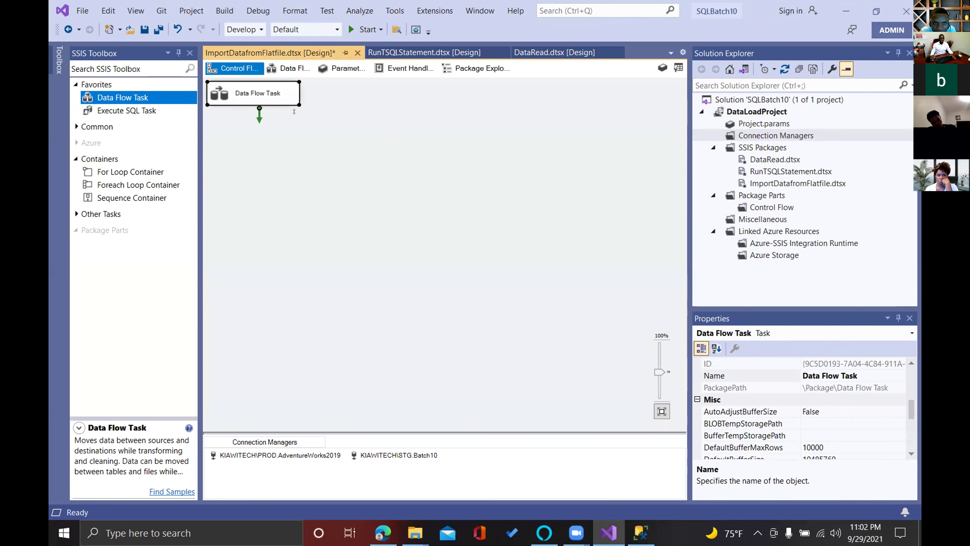
left_click(294, 112)
left_click(204, 87)
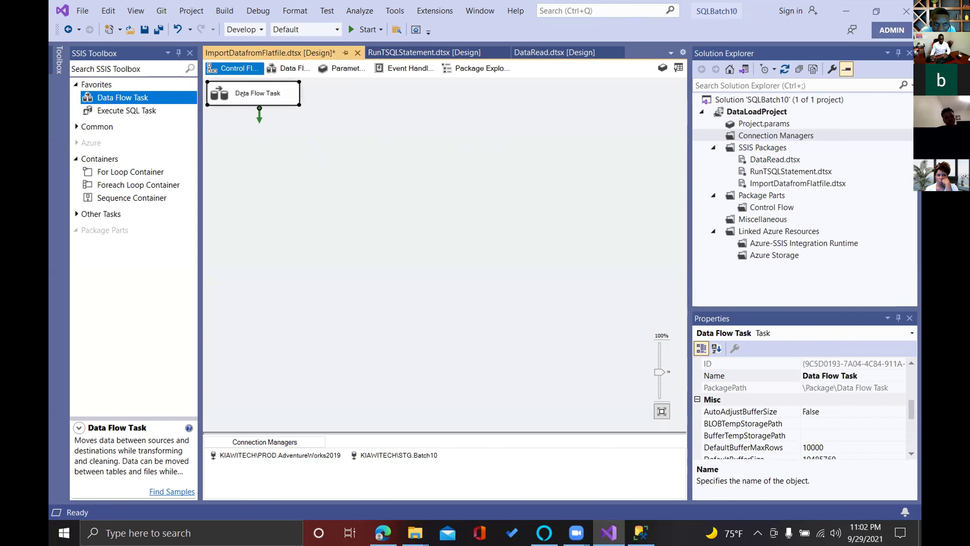
key("Delete")
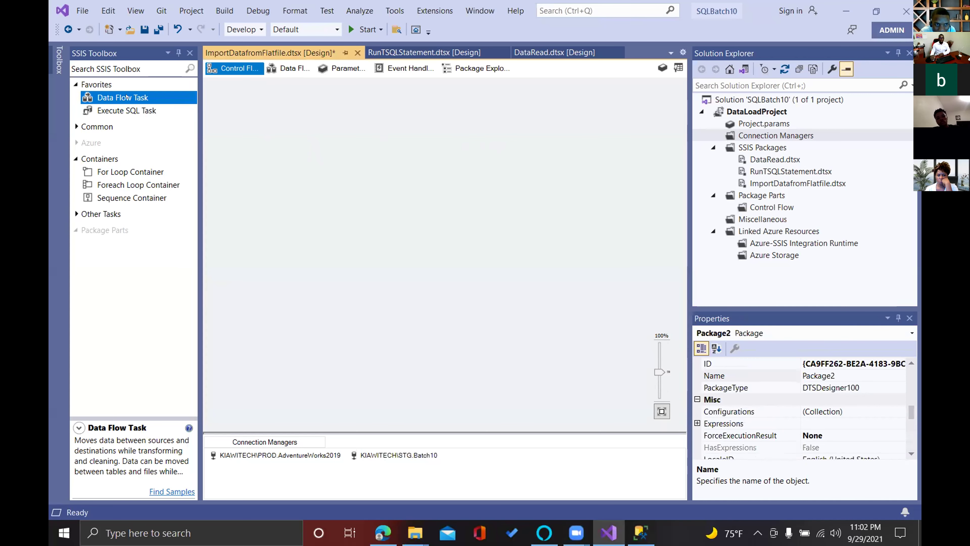
Step: Try placing several Data Flow Tasks on the canvas by dragging, double-clicking and pasting
right_click(126, 96)
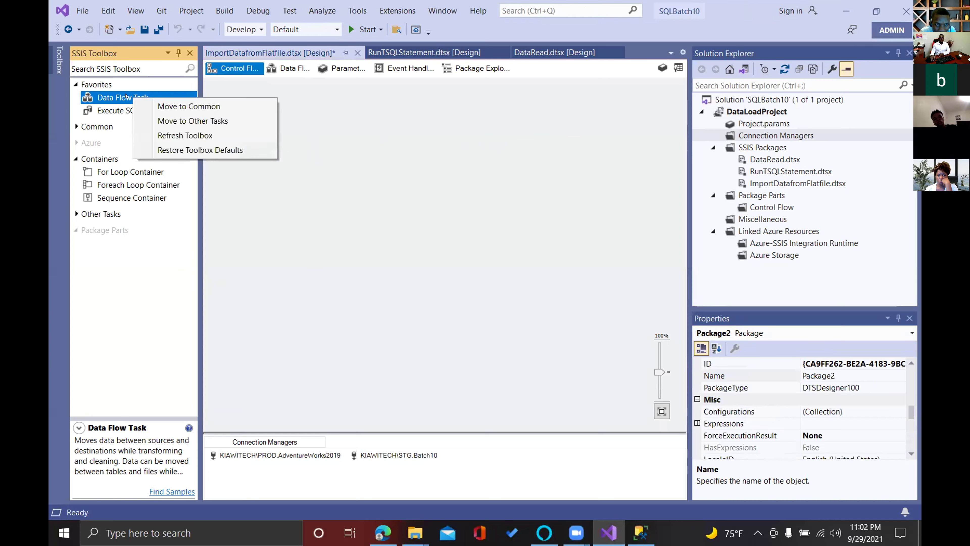
left_click_drag(117, 96, 308, 135)
key("Delete")
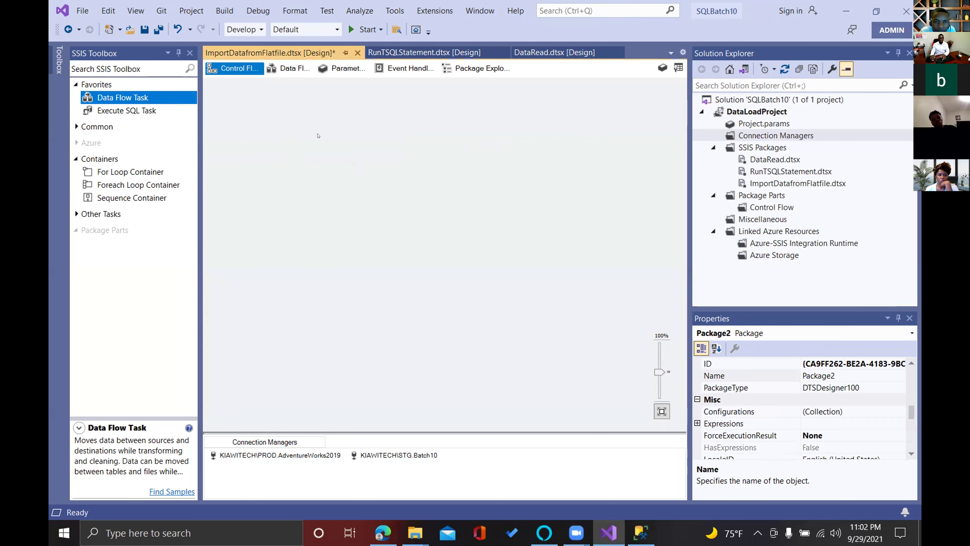
double_click(117, 96)
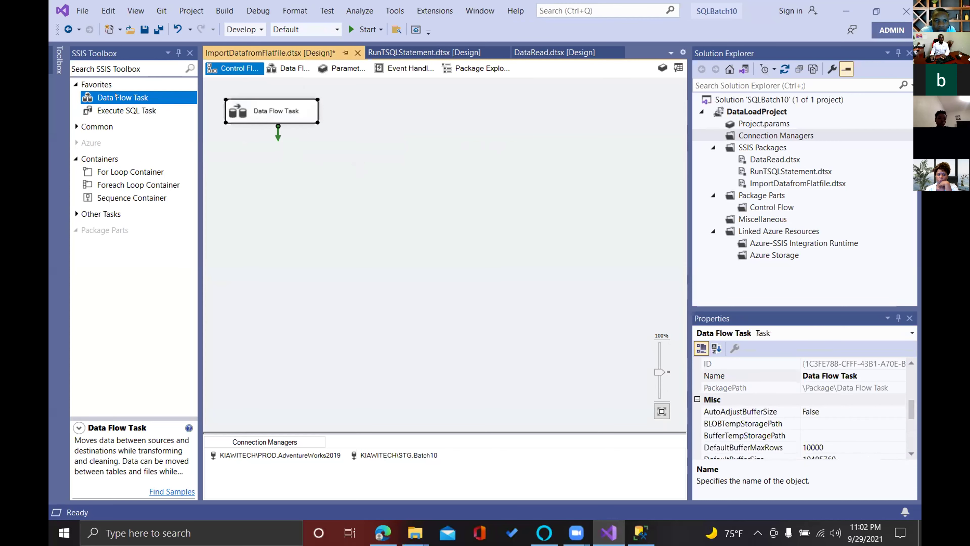
key("ctrl+x")
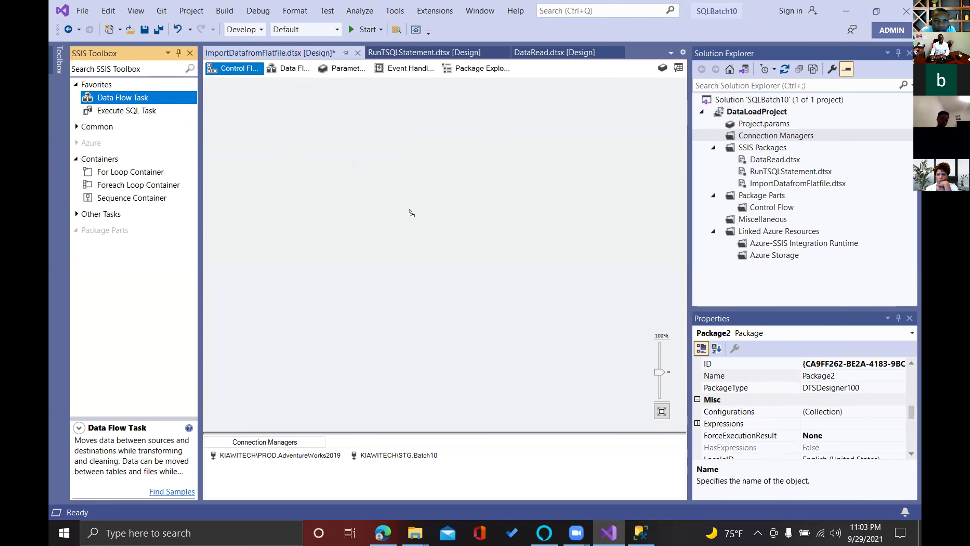
key("ctrl+v")
left_click_drag(140, 102, 463, 229)
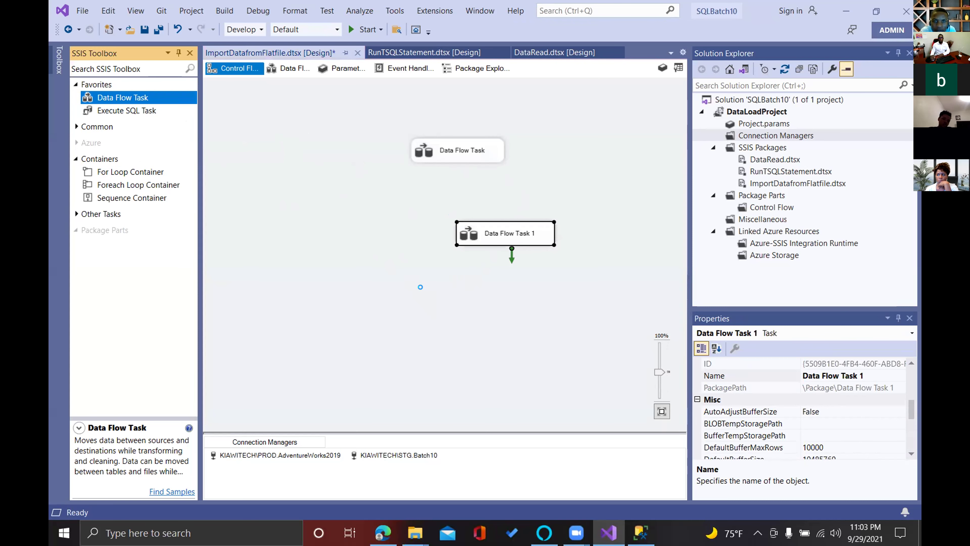
double_click(187, 98)
left_click_drag(134, 102, 259, 246)
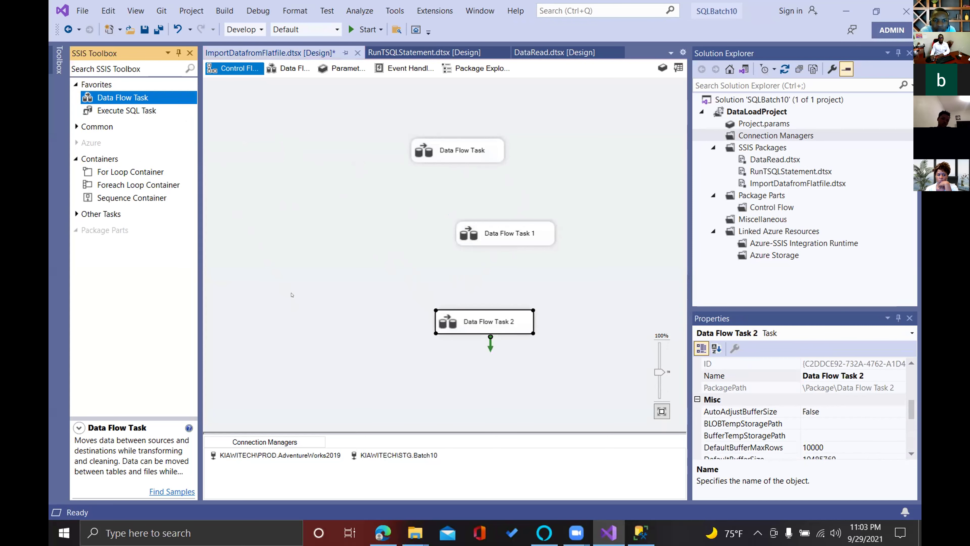
left_click_drag(292, 295, 291, 294)
key("Delete")
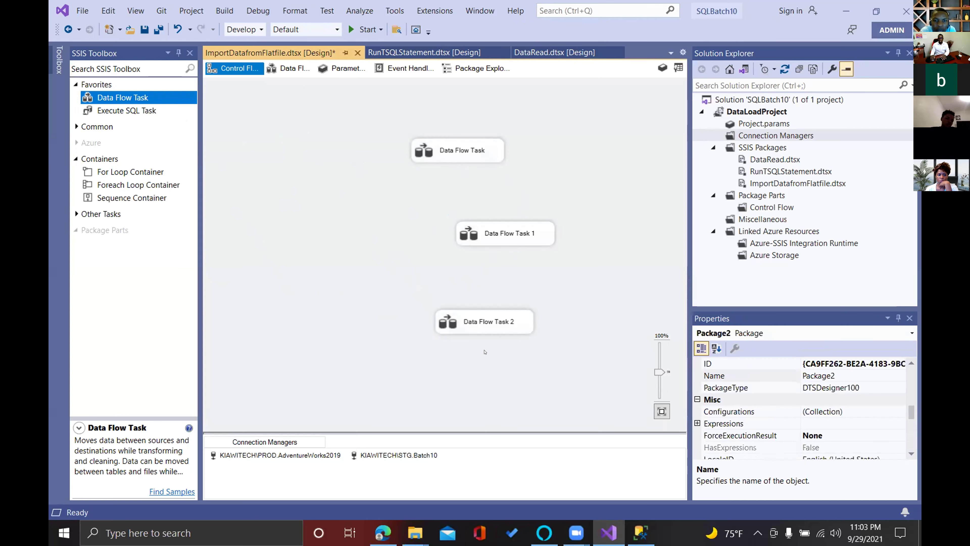
Step: Remove the extra Data Flow Tasks, keeping one Data Flow Task, and add an Execute SQL Task
left_click(483, 323)
key("Delete")
left_click(505, 234)
key("Delete")
left_click_drag(458, 152, 418, 136)
left_click_drag(116, 111, 385, 211)
Step: Link the Data Flow Task's precedence arrow to the Execute SQL Task
left_click(394, 136)
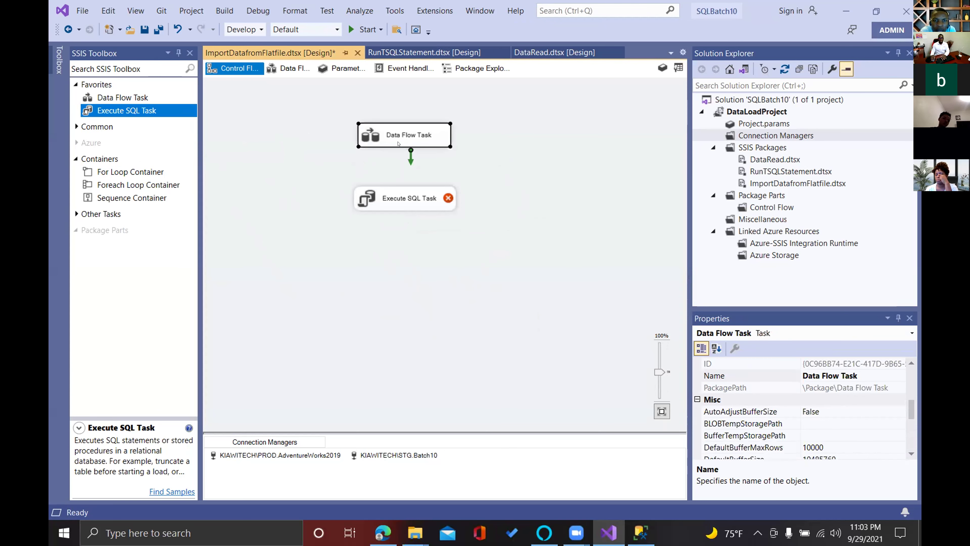
left_click_drag(410, 158, 407, 196)
left_click(408, 198)
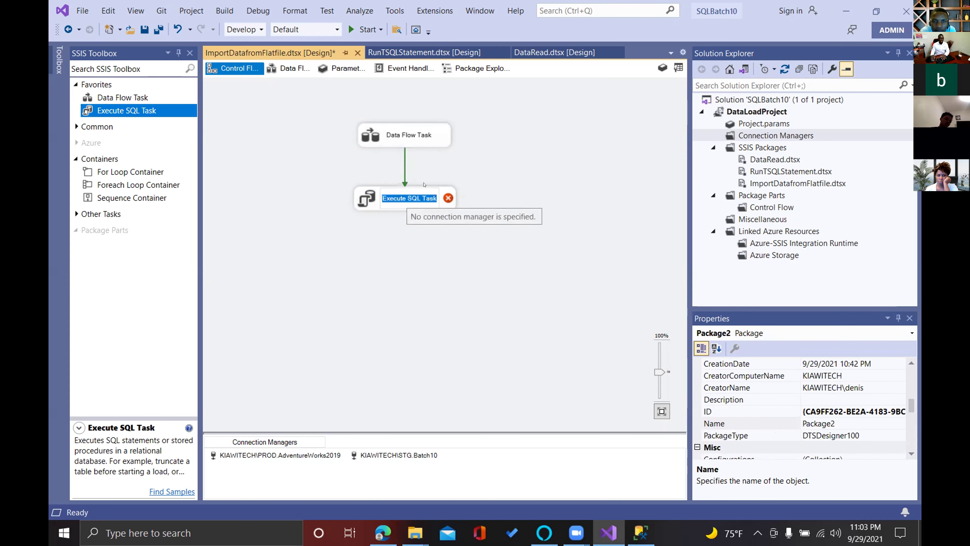
left_click(407, 172)
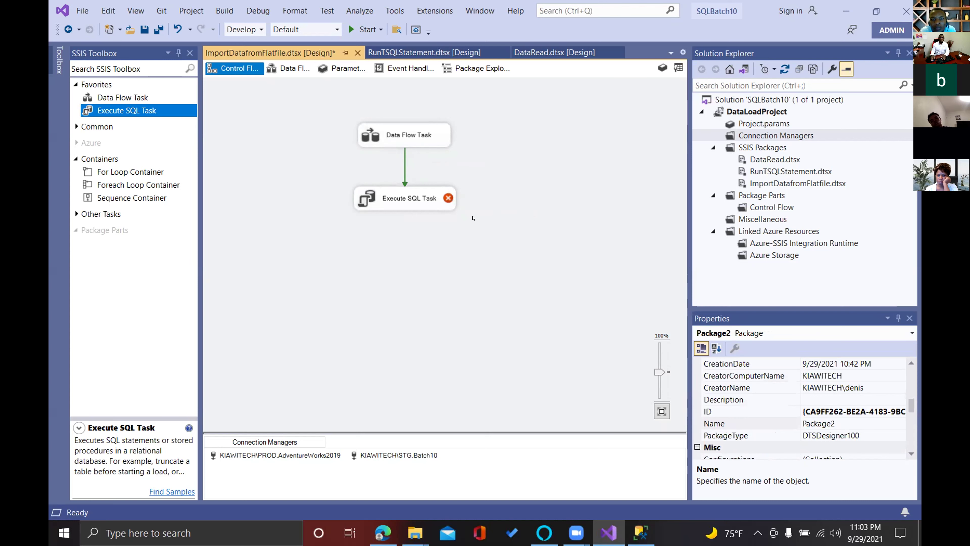
Step: Open the Data Flow Task's empty data flow for editing
left_click(399, 144)
left_click(398, 197)
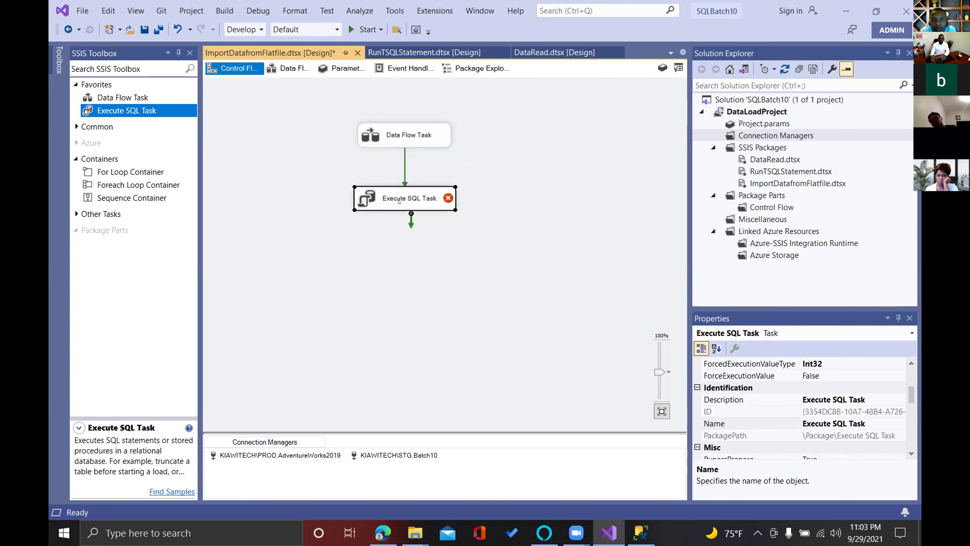
left_click(399, 302)
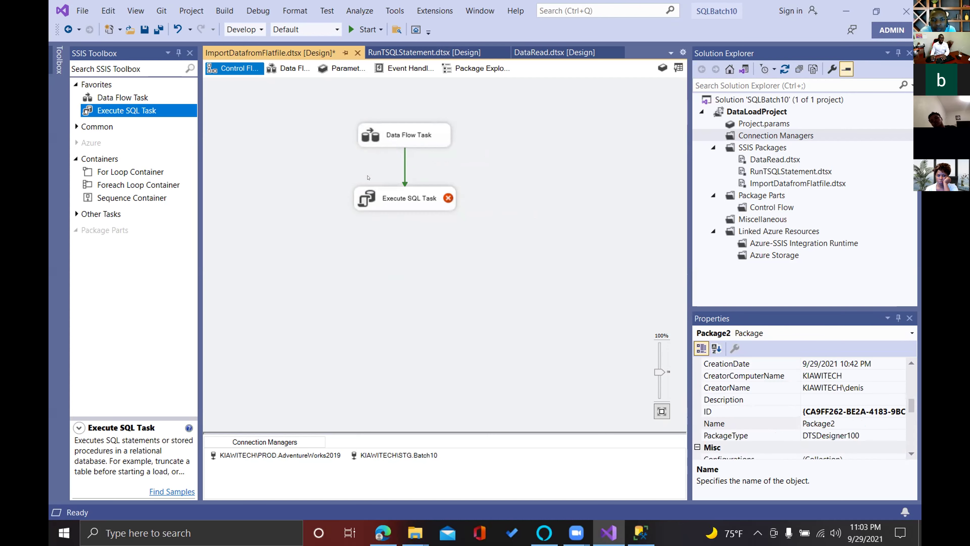
left_click(393, 143)
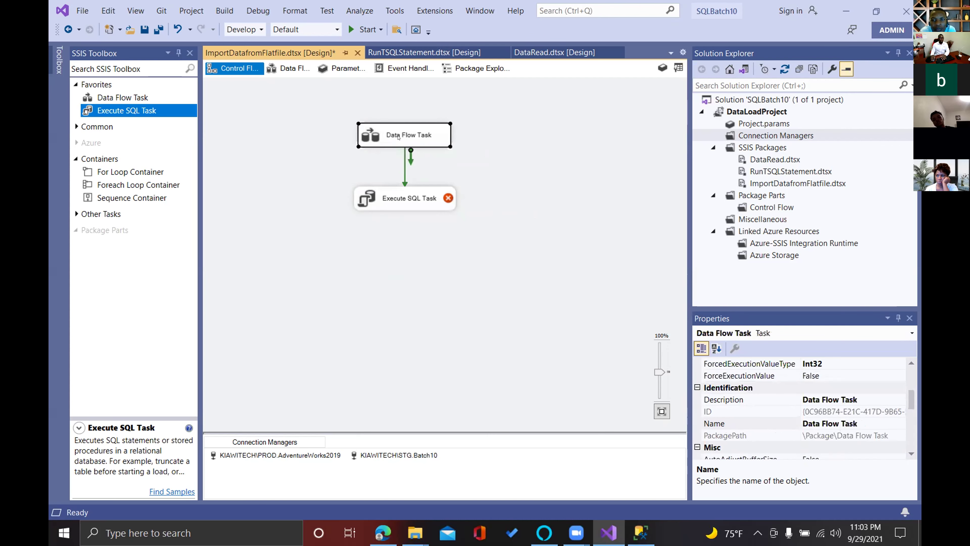
double_click(384, 134)
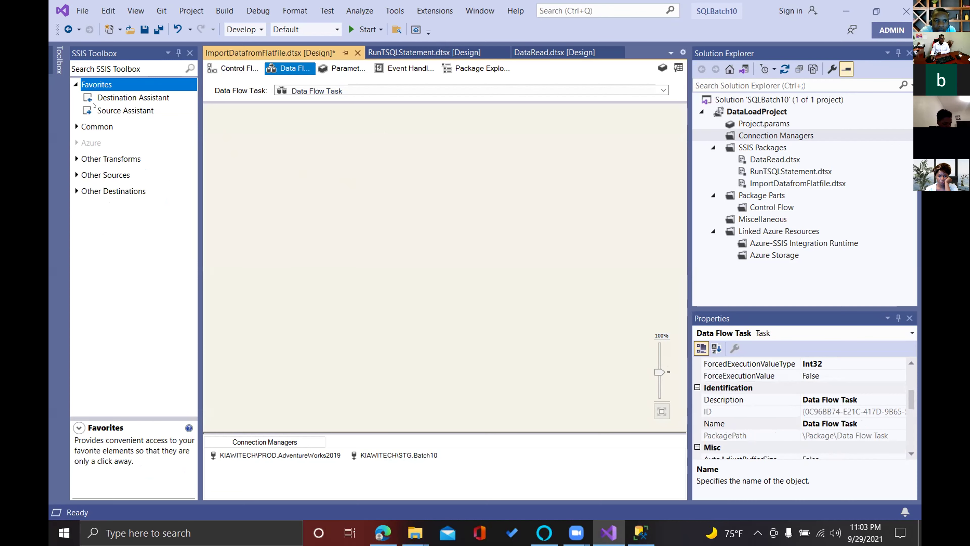
Step: Abandon a new source, browse the Common toolbox components, then expand Other Sources
left_click_drag(101, 107, 396, 157)
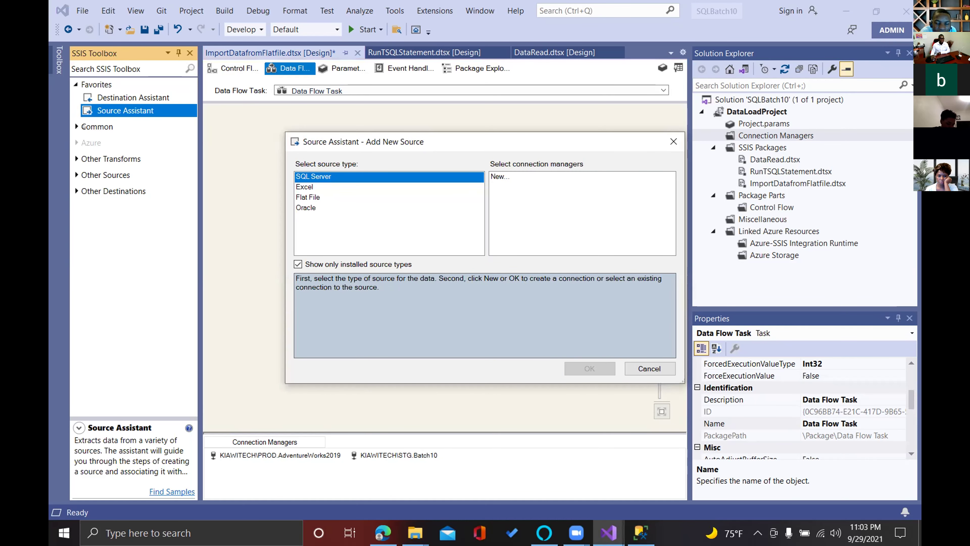
left_click(650, 368)
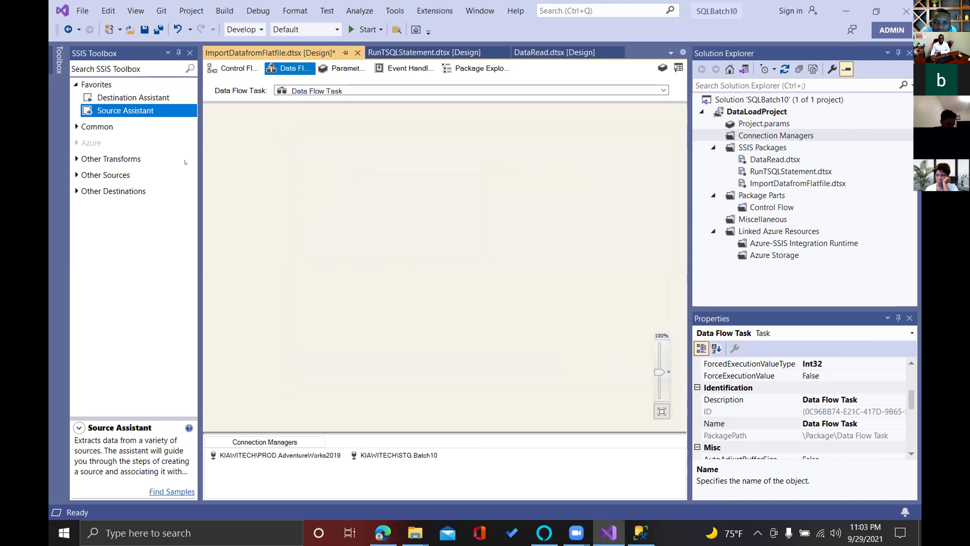
left_click(76, 127)
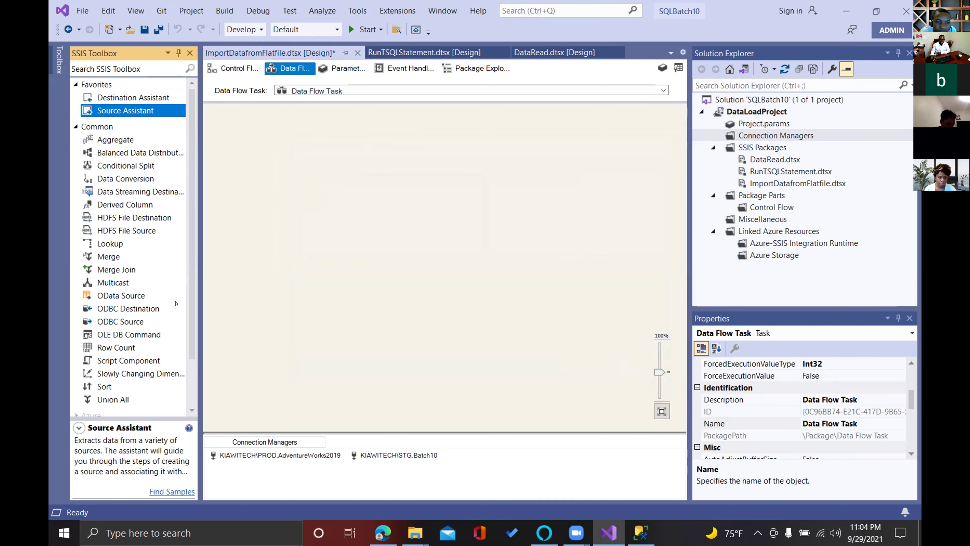
scroll(179, 300, "down", 3)
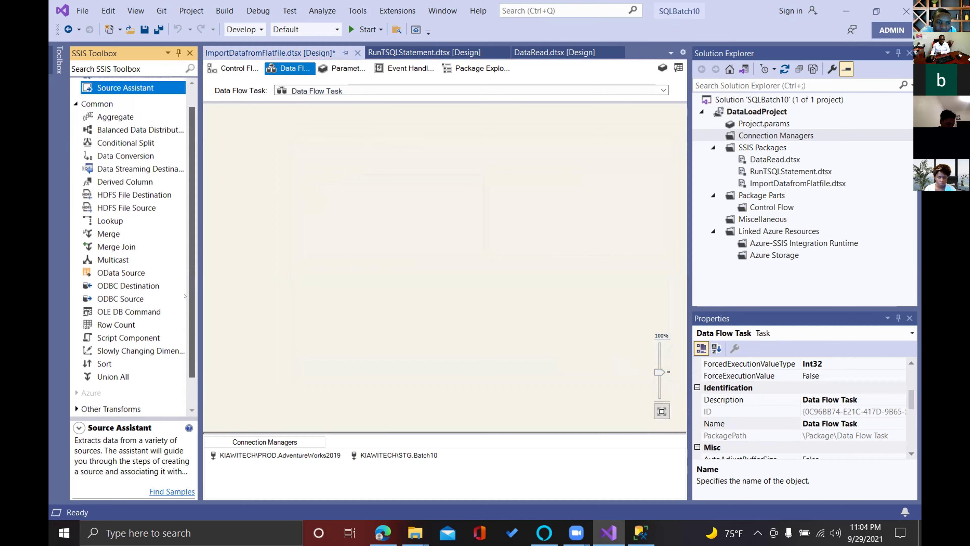
scroll(185, 296, "up", 1)
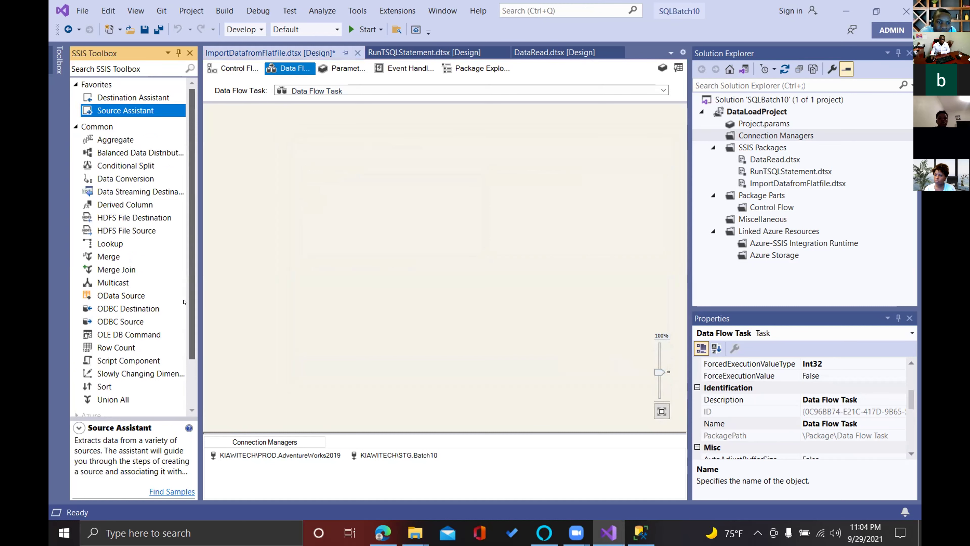
scroll(184, 300, "down", 2)
scroll(182, 312, "down", 3)
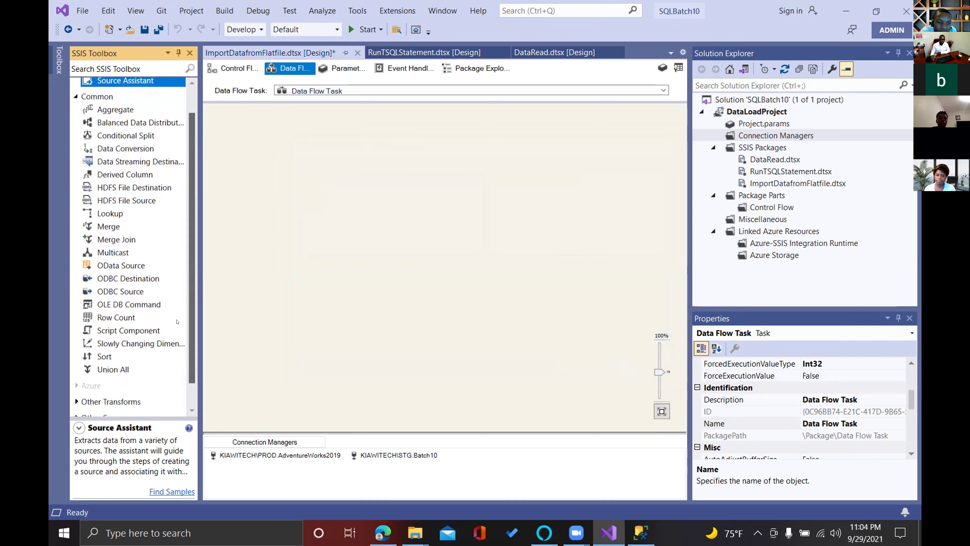
scroll(175, 347, "down", 1)
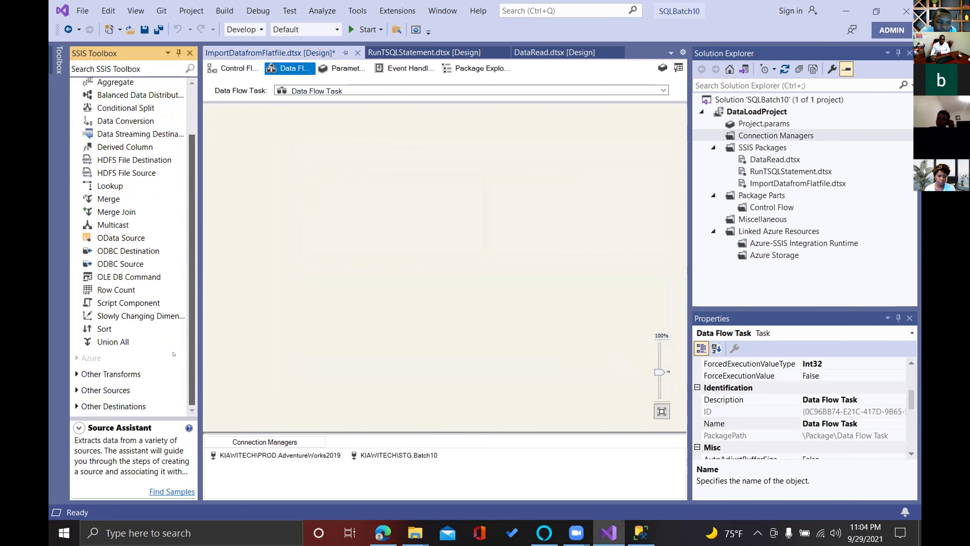
scroll(182, 252, "up", 5)
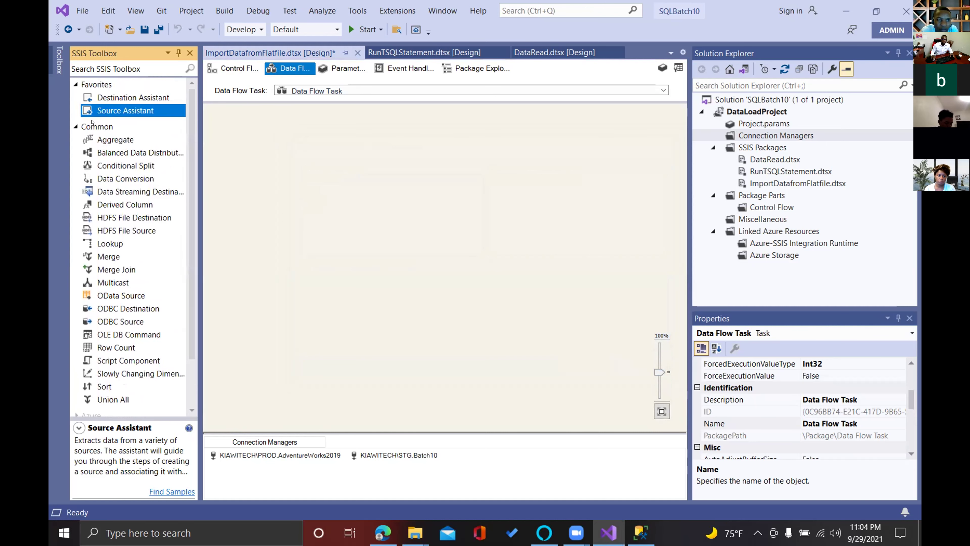
left_click(98, 126)
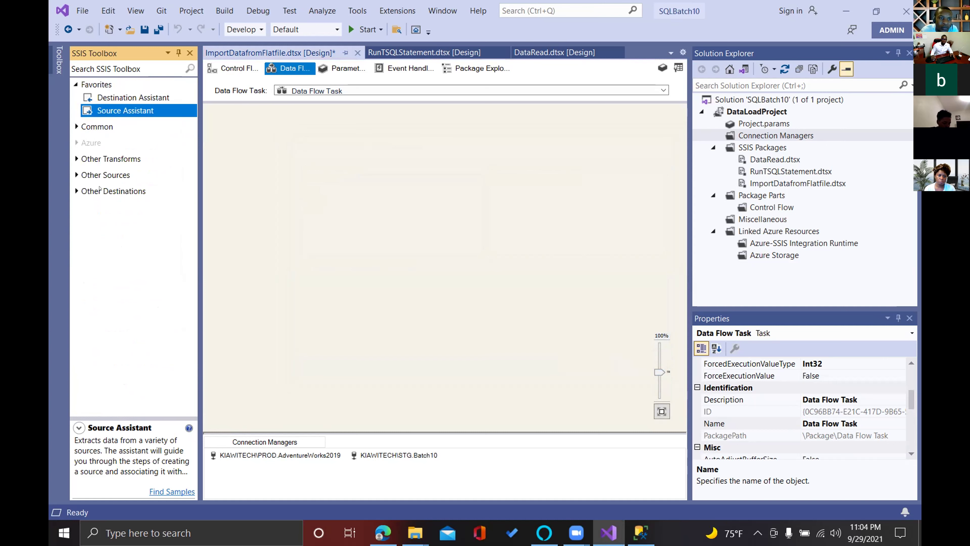
left_click(76, 175)
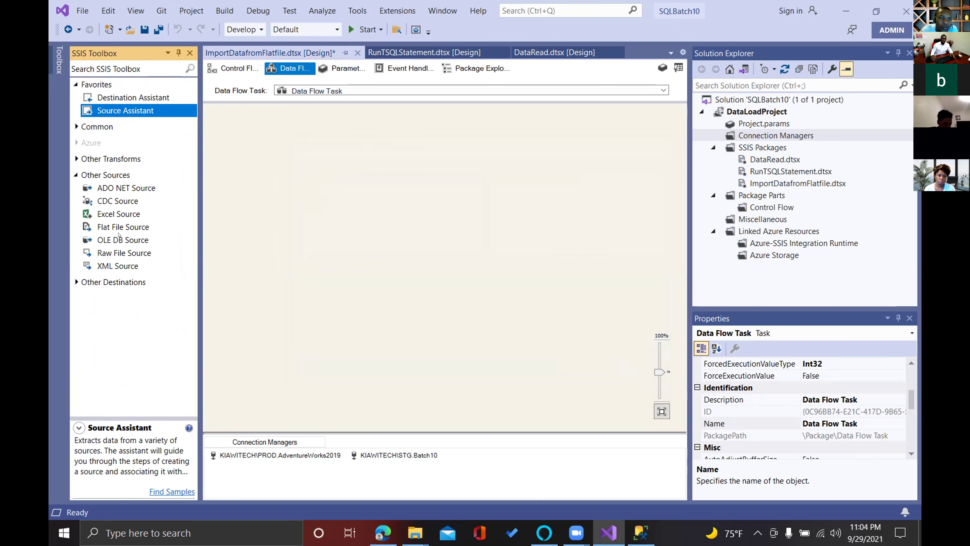
Step: Place an OLE DB Source on the Data Flow canvas
left_click_drag(110, 241, 382, 133)
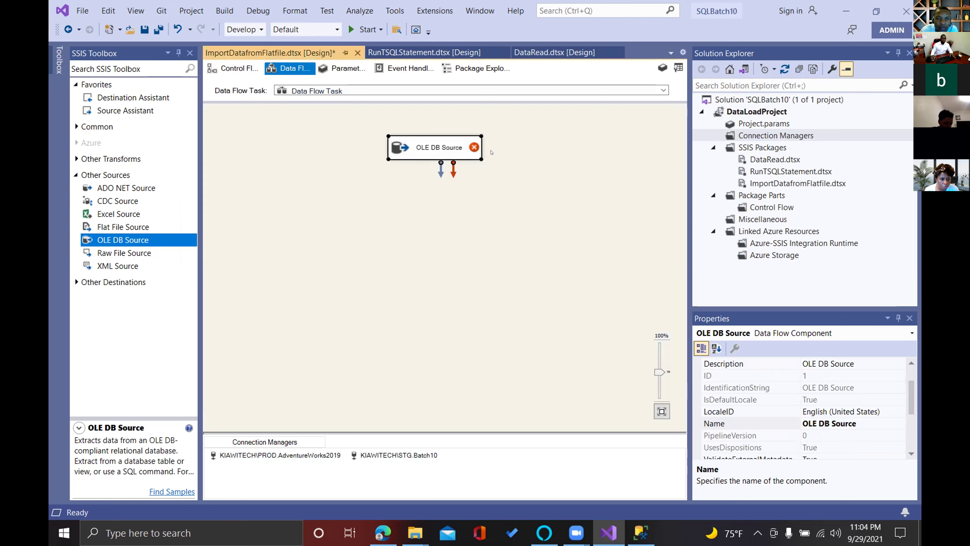
mouse_move(474, 147)
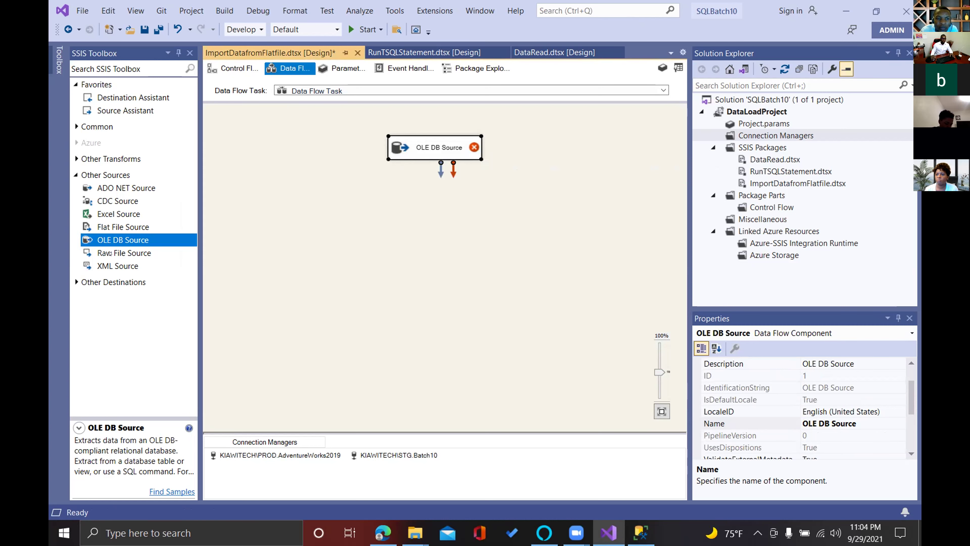
left_click(76, 175)
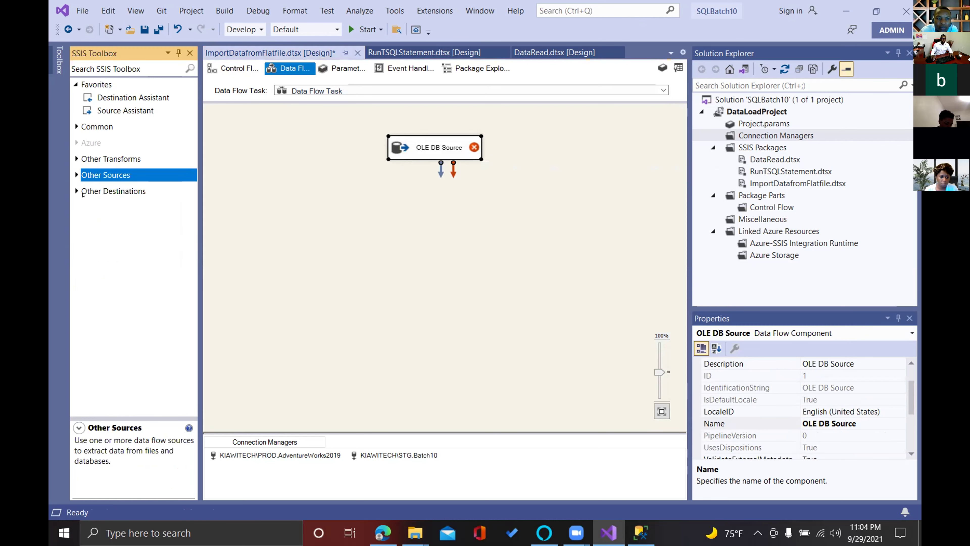
left_click(76, 191)
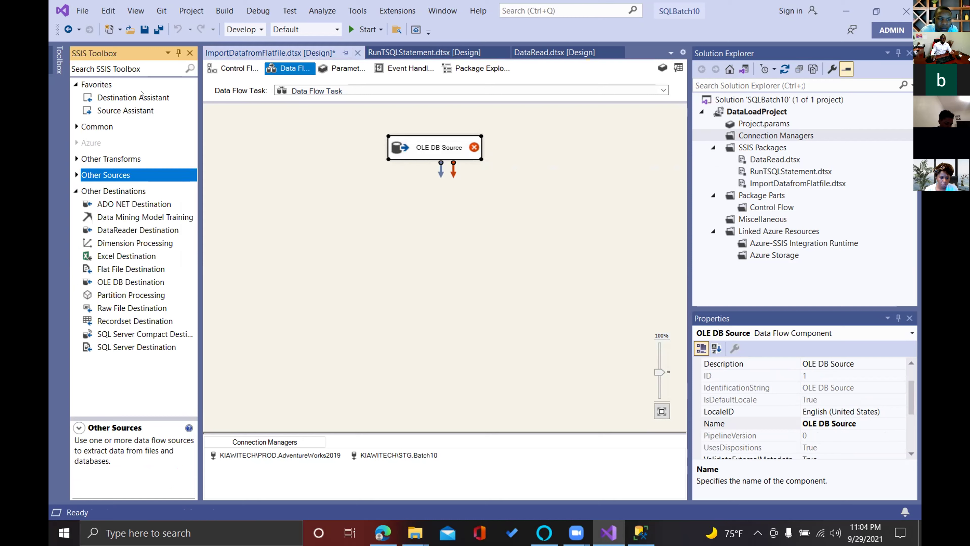
Step: Delete the Execute SQL Task from the control flow and reopen the Data Flow Task
left_click(232, 68)
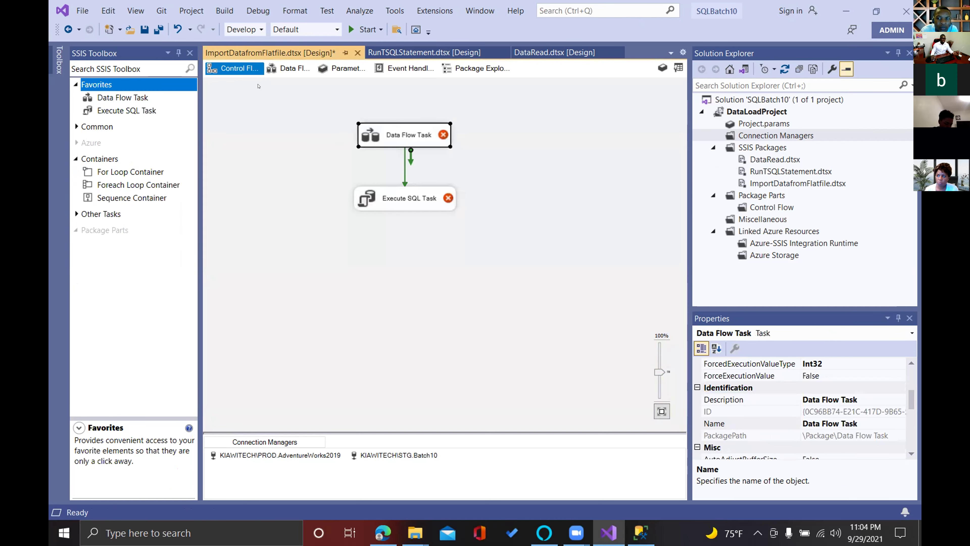
left_click(426, 197)
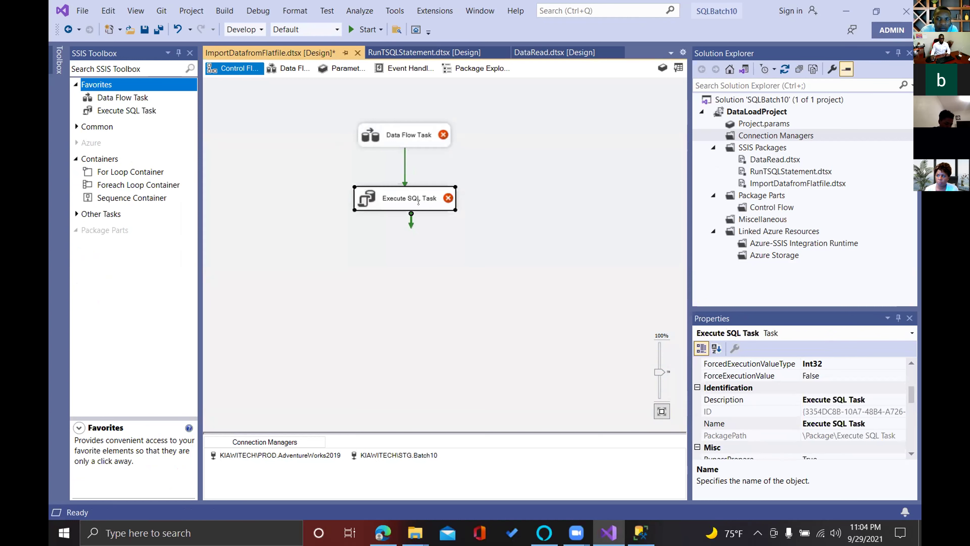
key("Delete")
left_click(390, 137)
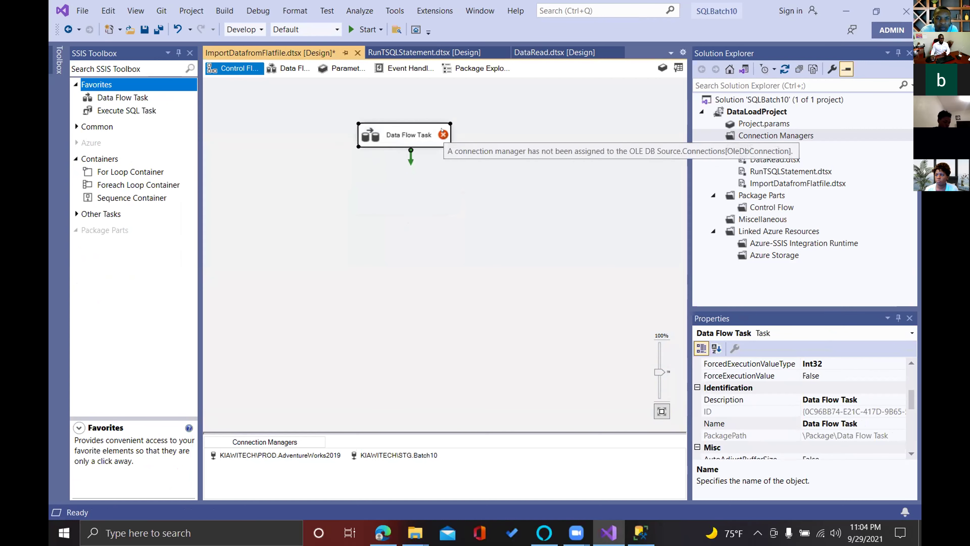
double_click(391, 134)
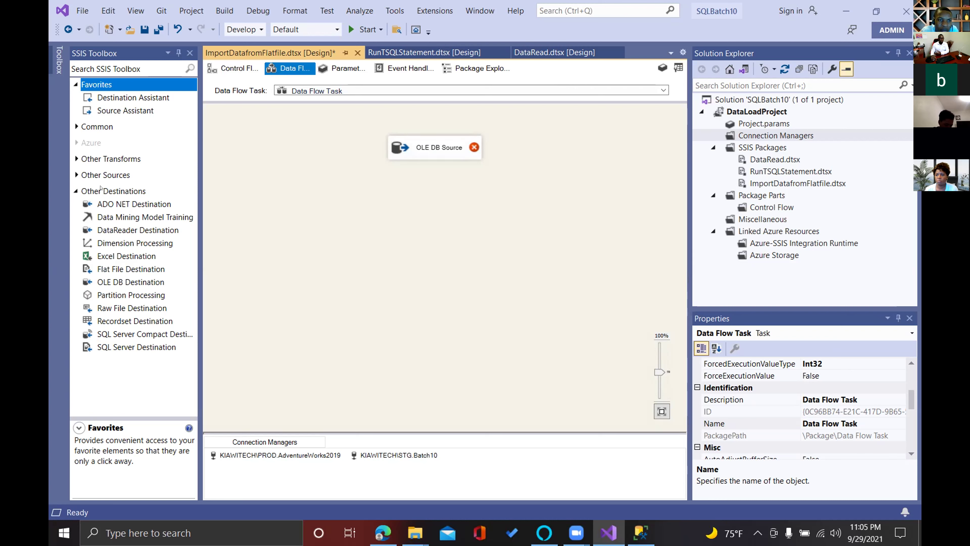
Step: Add a test OLE DB Destination below the source, connect it, then delete it
left_click(92, 191)
left_click(117, 282)
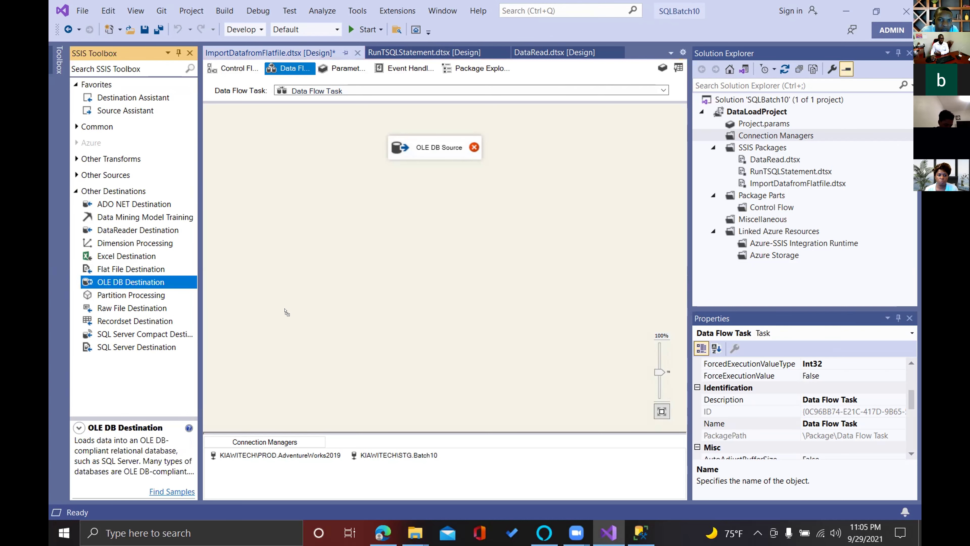
left_click(416, 213)
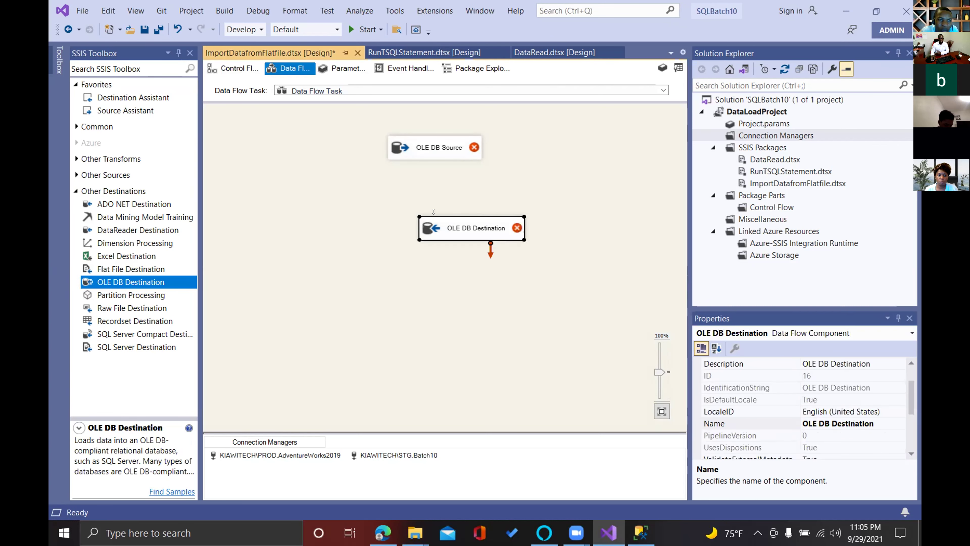
left_click_drag(451, 228, 425, 228)
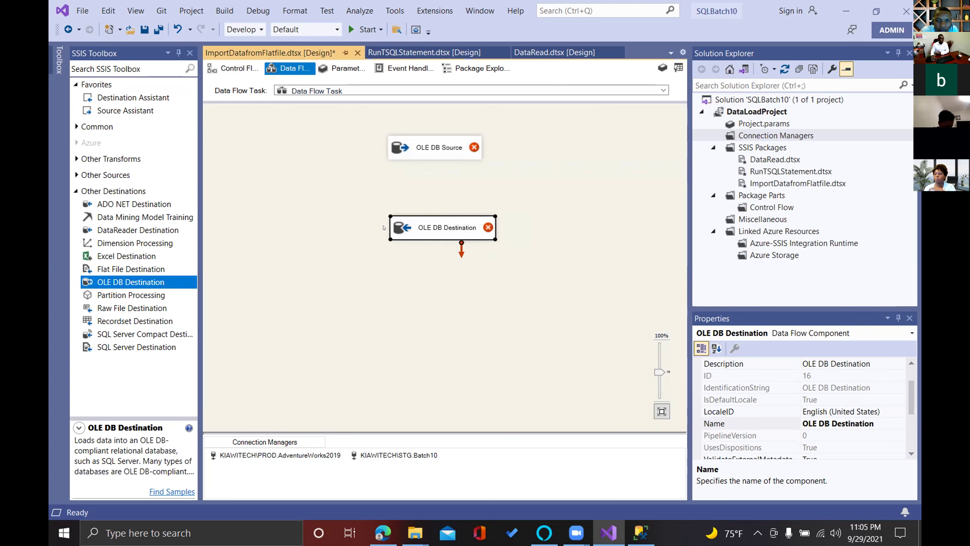
left_click(440, 151)
left_click_drag(441, 168, 439, 224)
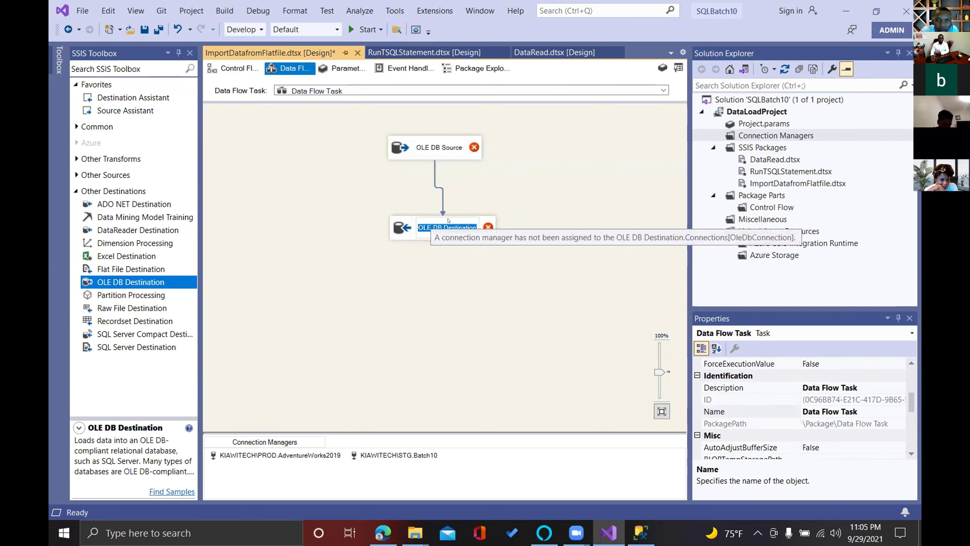
double_click(441, 150)
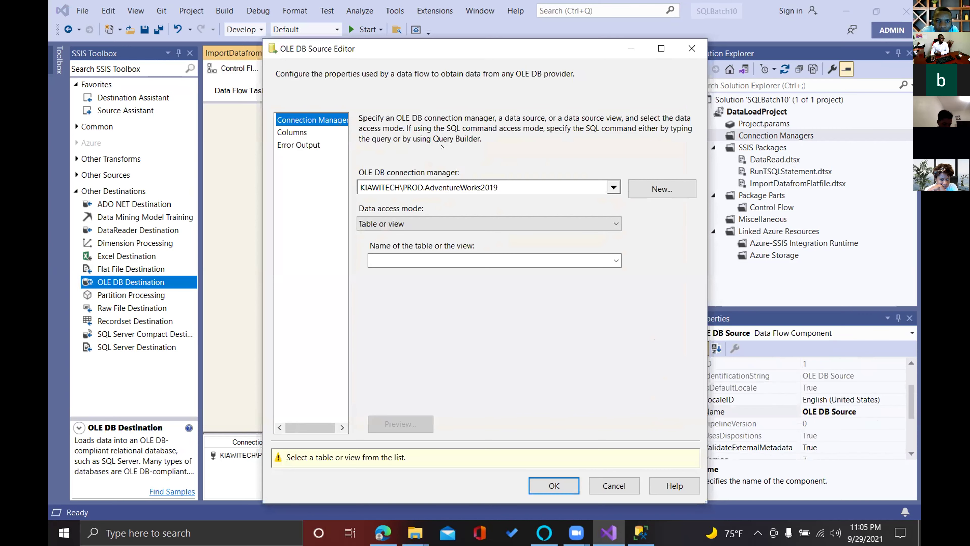
key("Escape")
left_click(464, 231)
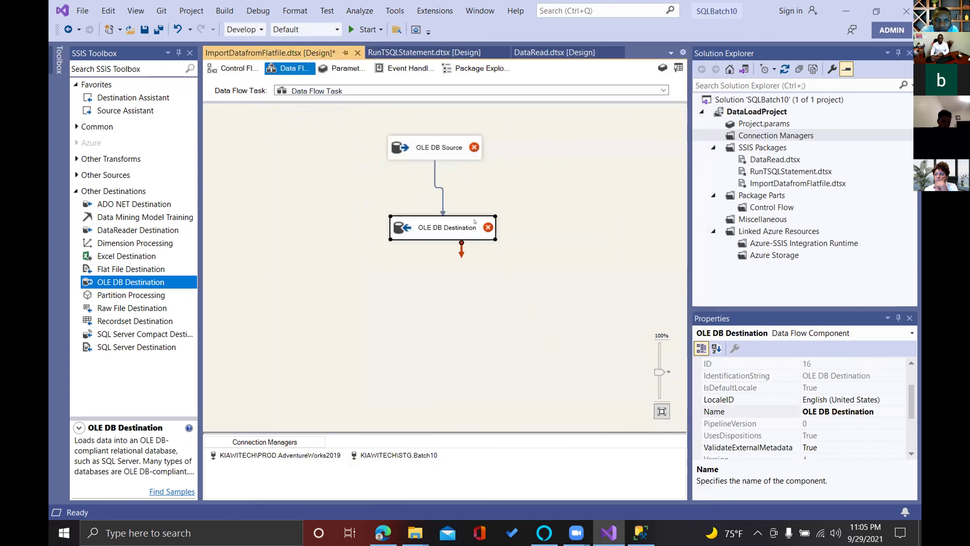
key("Delete")
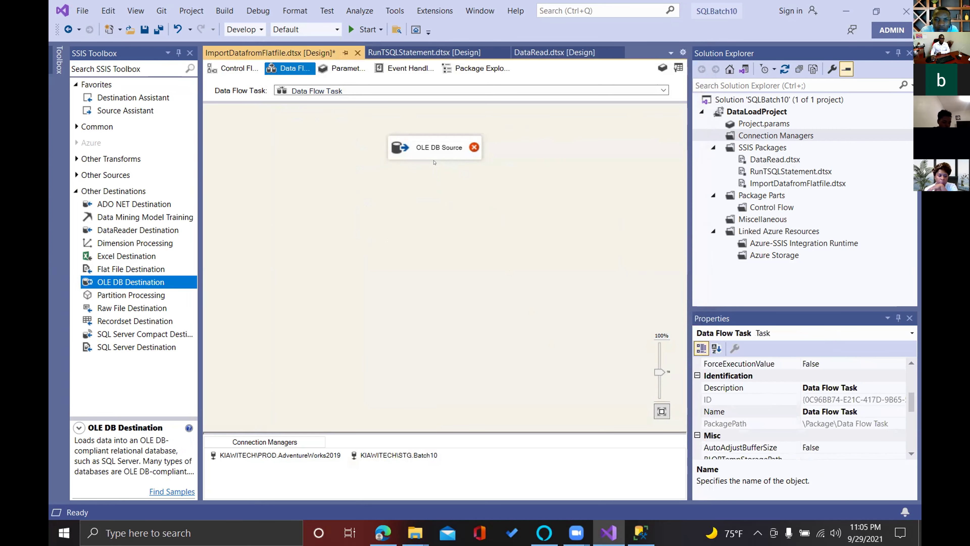
left_click(432, 154)
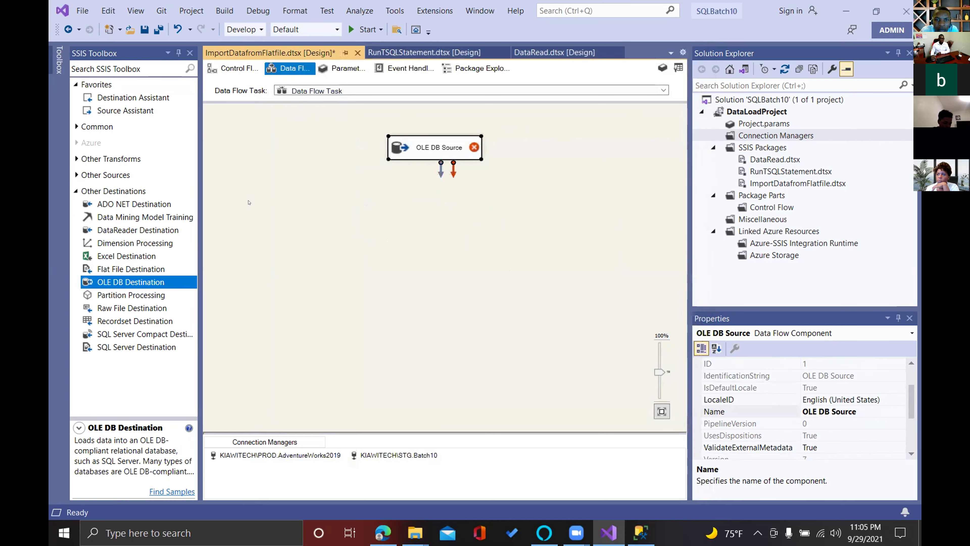
Step: Set the OLE DB Source's connection manager to PROD.AdventureWorks2019
double_click(422, 146)
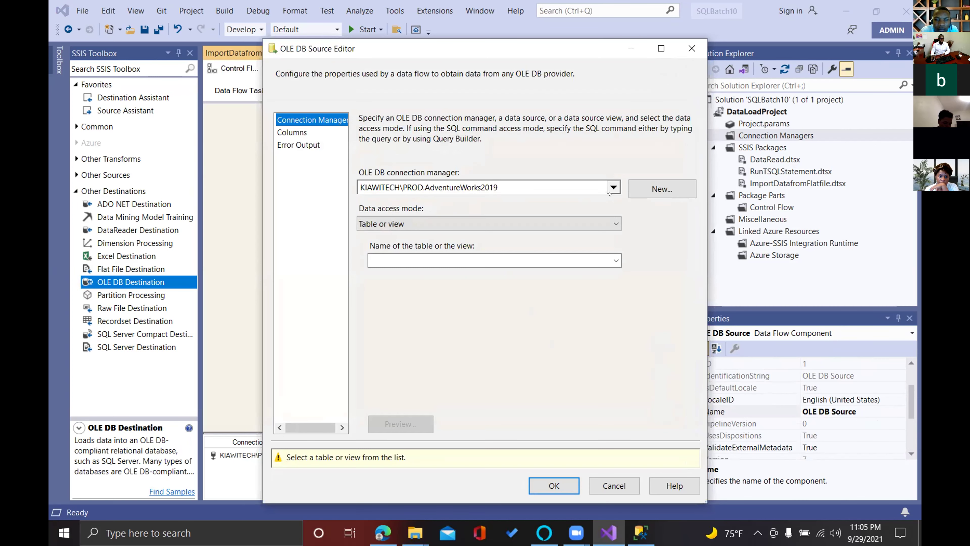
left_click(614, 188)
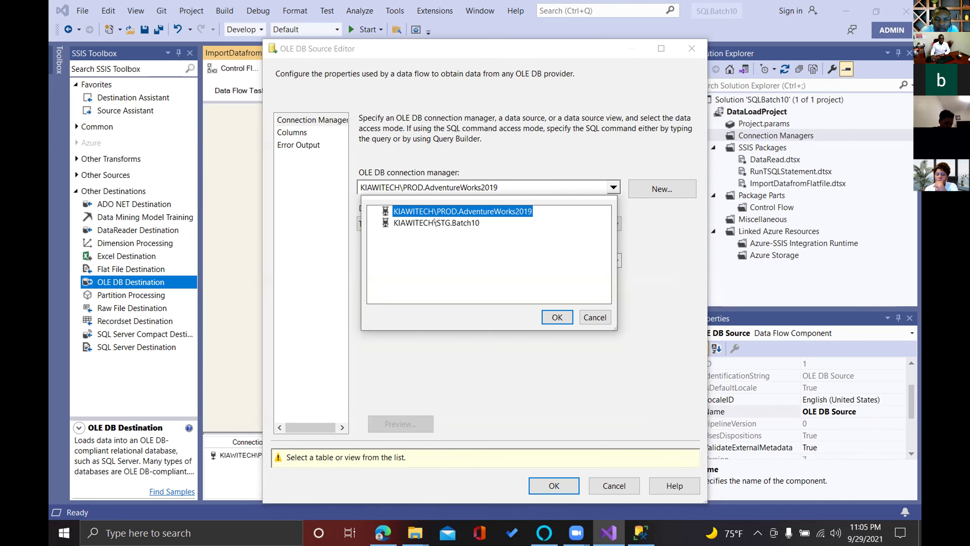
left_click(473, 219)
left_click(468, 216)
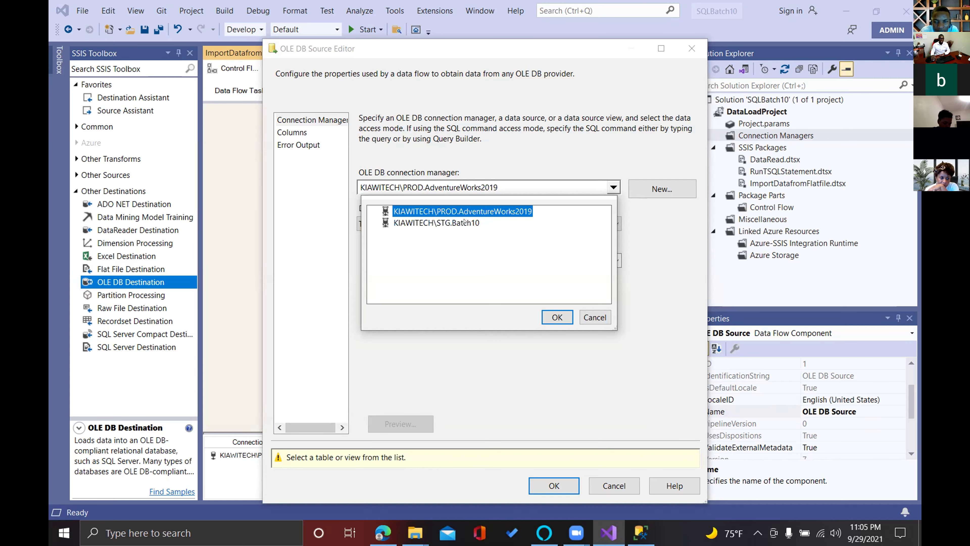
left_click(460, 218)
left_click(466, 211)
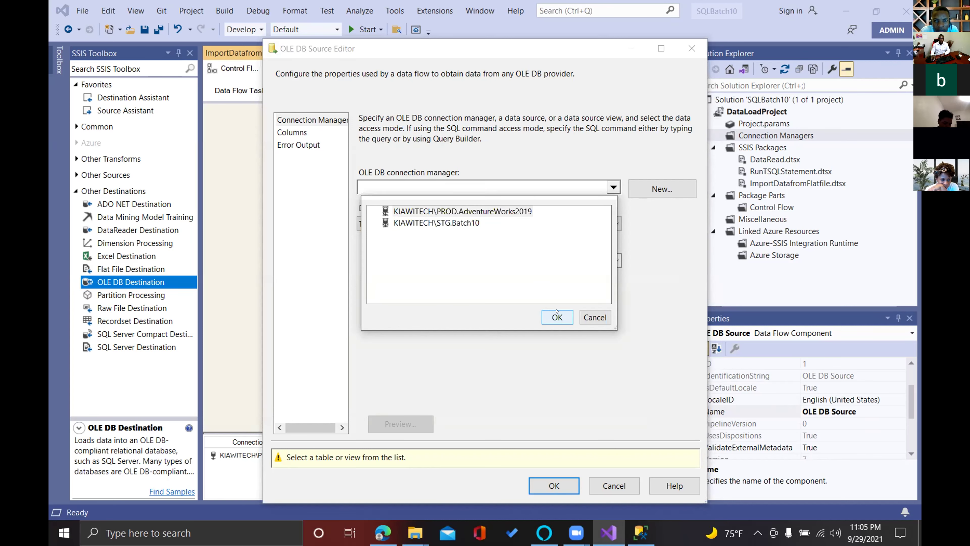
left_click(557, 317)
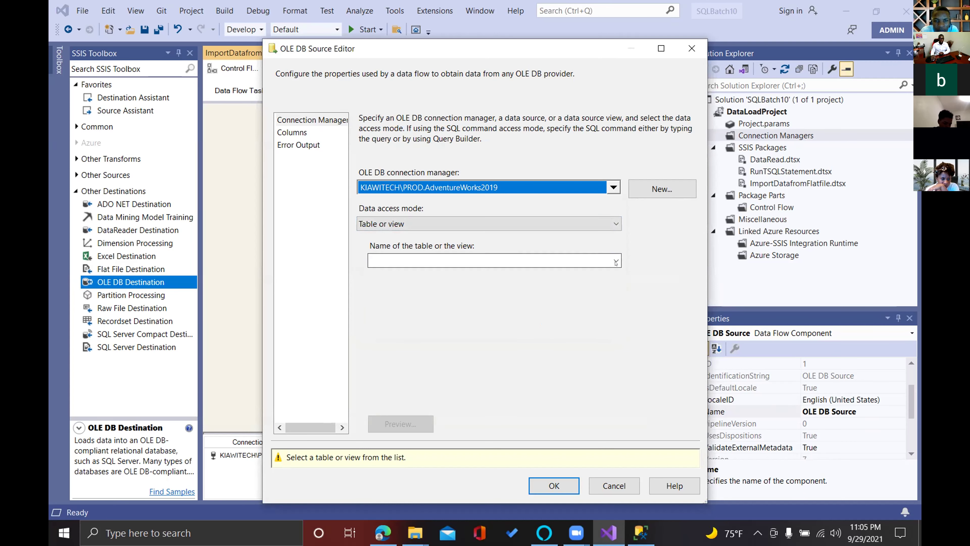
Step: Choose the [Person].[Person] table, preview its rows, and save the source settings
left_click(565, 261)
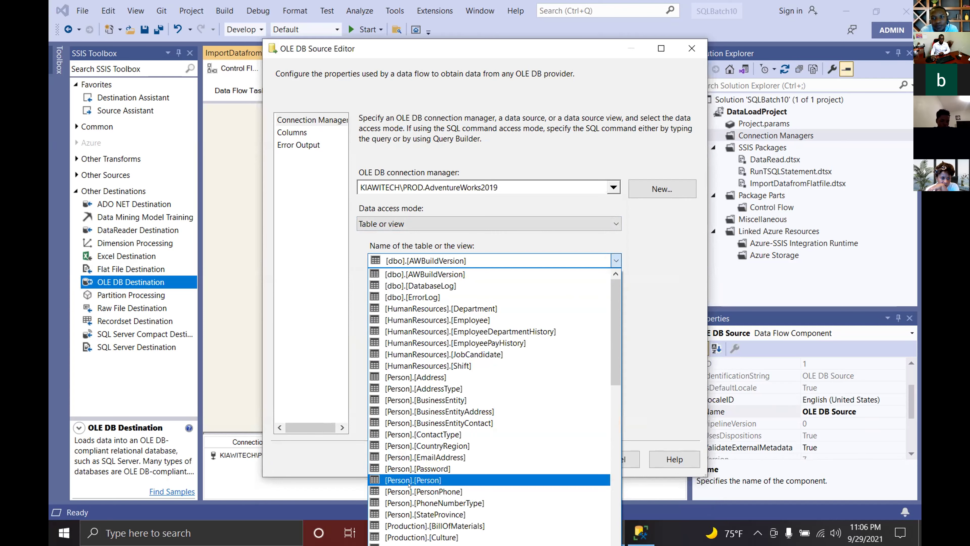
left_click(409, 481)
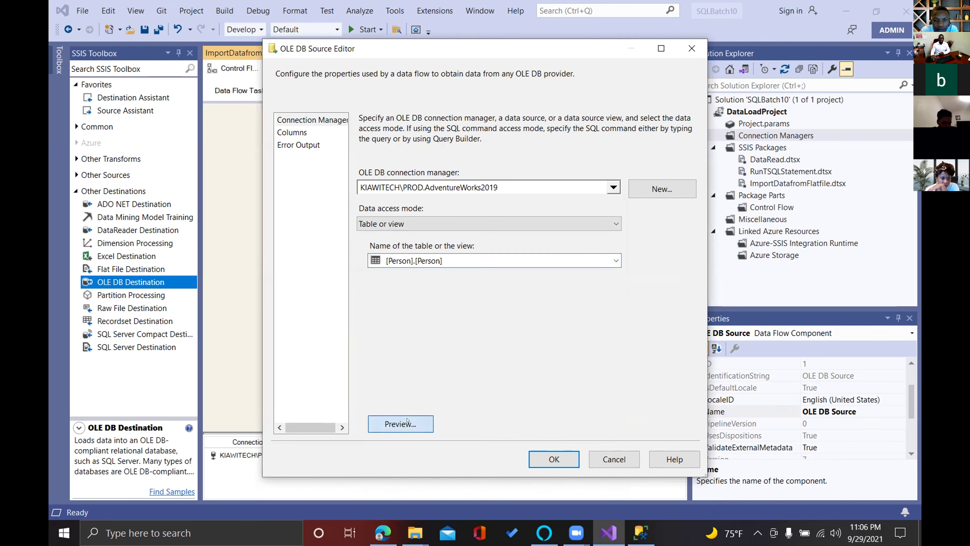
left_click(407, 423)
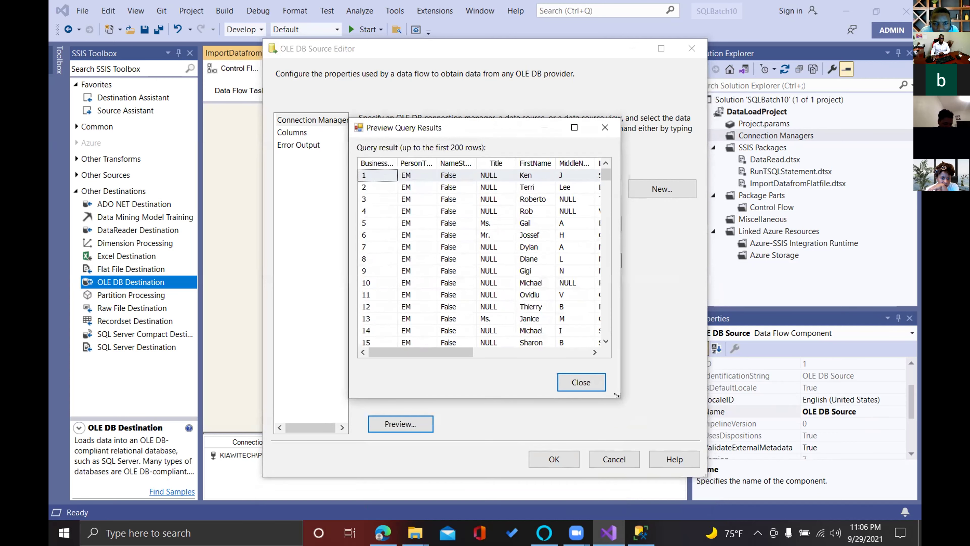
left_click_drag(616, 395, 608, 384)
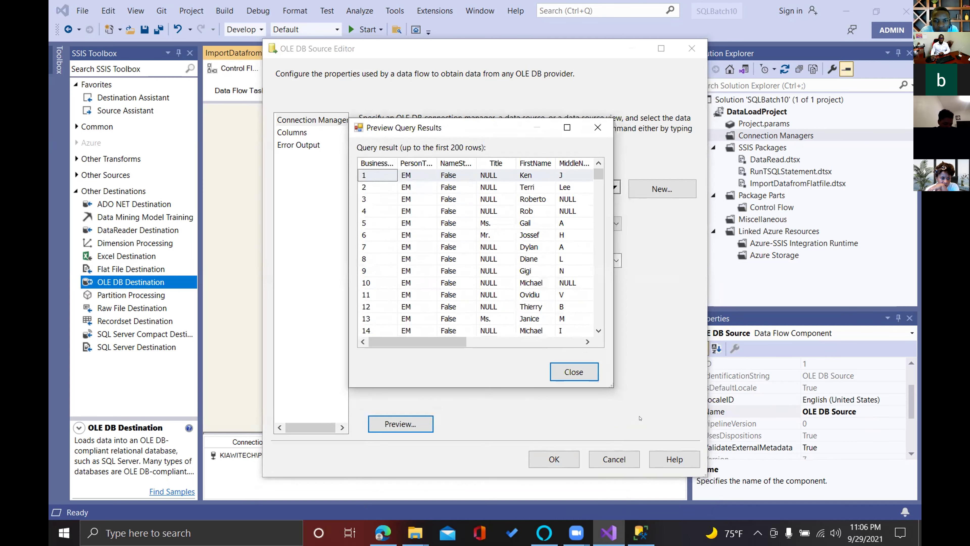
left_click(574, 371)
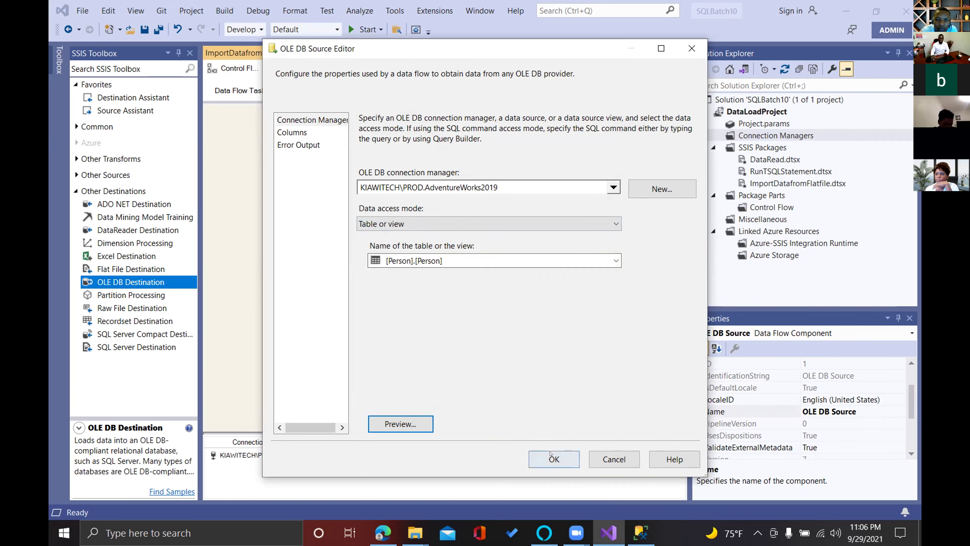
left_click(554, 459)
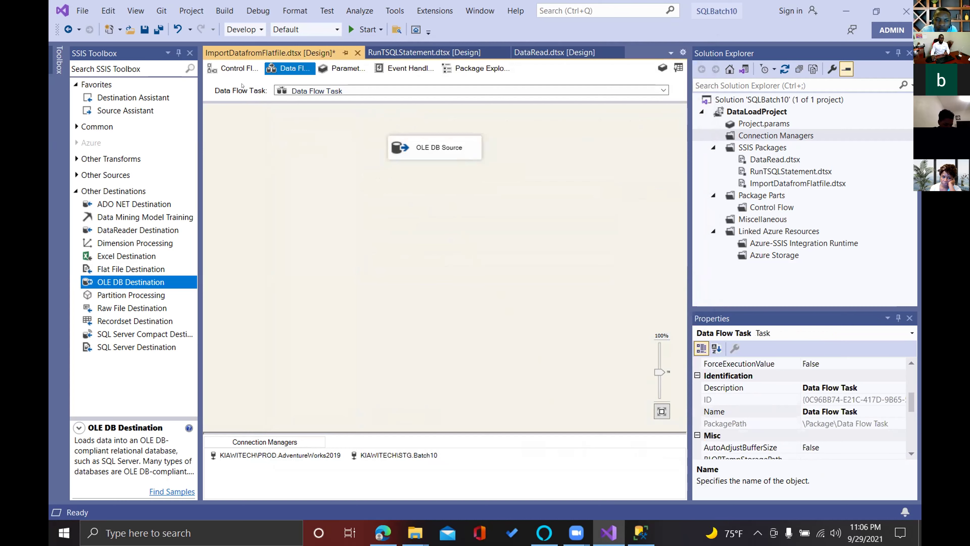
Step: Return to Control Flow and start debugging the ImportDatafromFlatfile.dtsx package
left_click(233, 68)
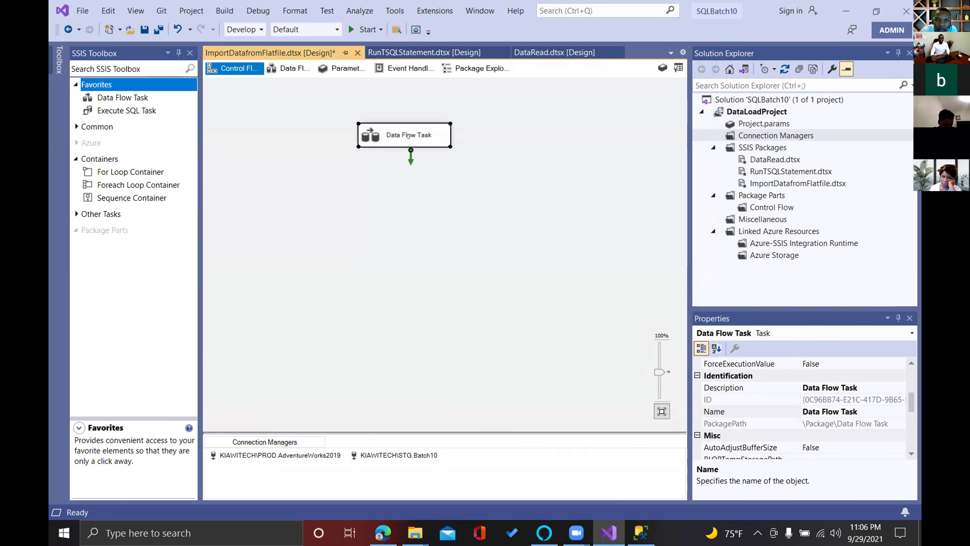
left_click(426, 178)
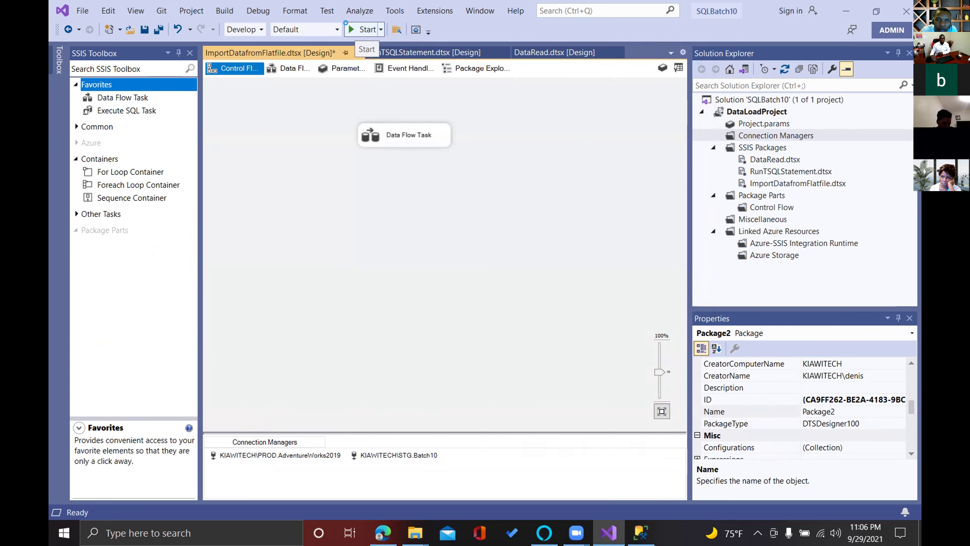
left_click(347, 24)
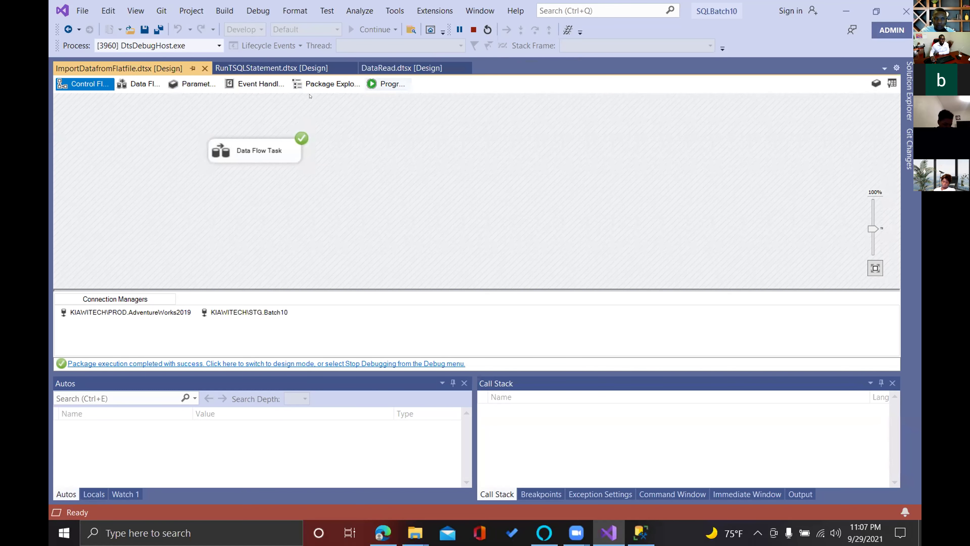
Step: Check Event Handlers, Package Explorer and the Progress log's start, finish and elapsed times
left_click(258, 85)
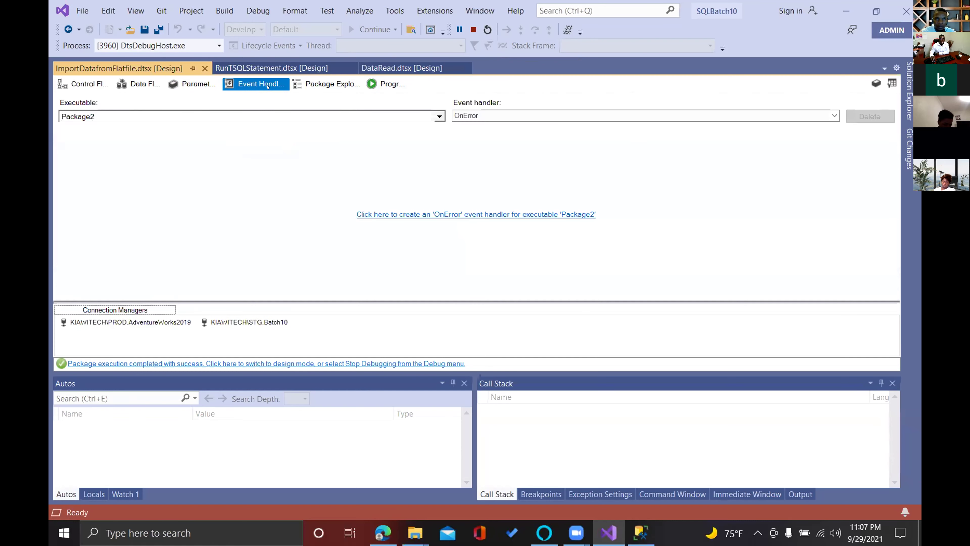
left_click(327, 84)
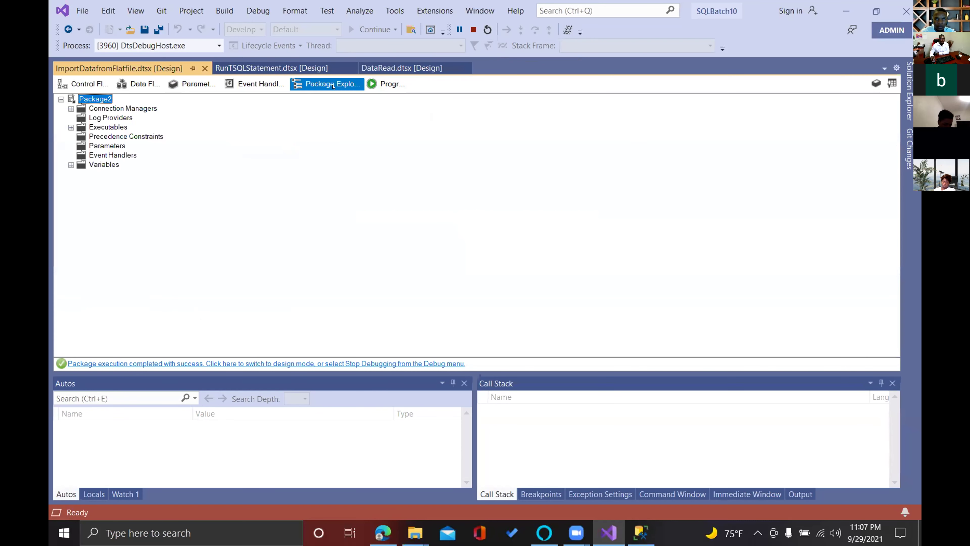
left_click(385, 87)
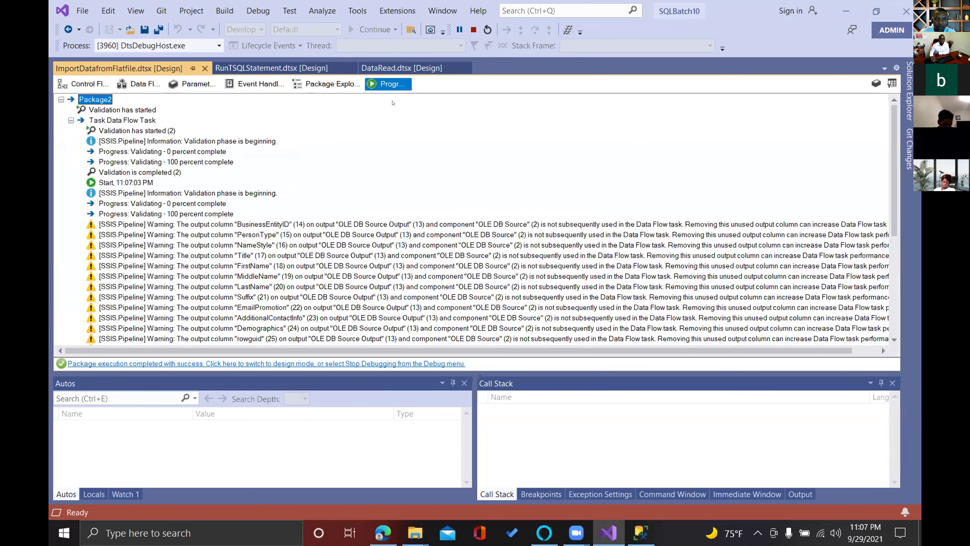
scroll(166, 211, "down", 2)
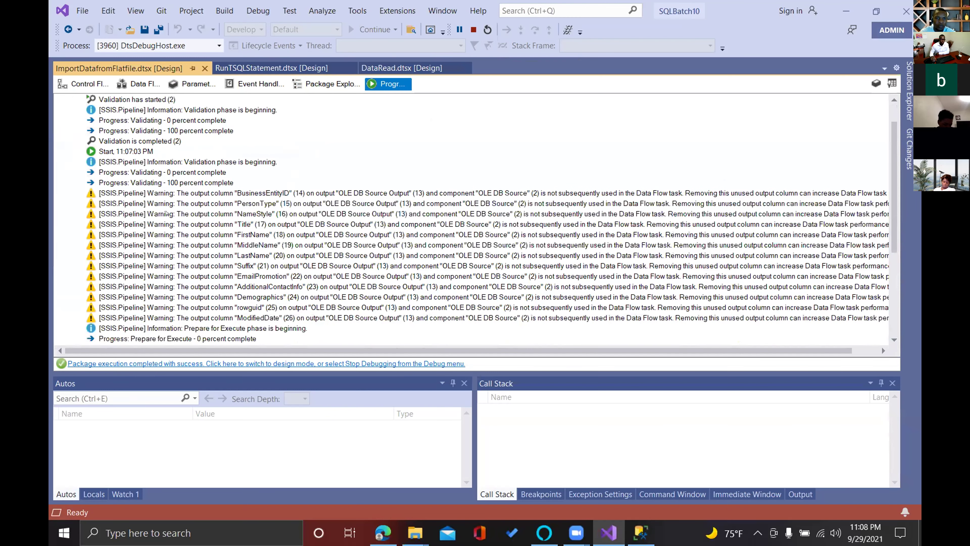
left_click(111, 120)
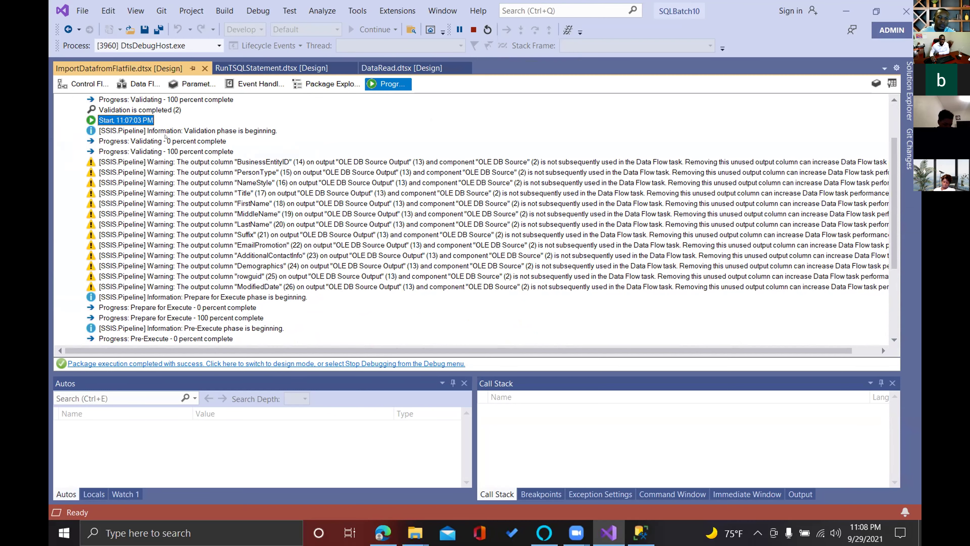
scroll(165, 136, "down", 3)
left_click(169, 296)
scroll(126, 335, "down", 1)
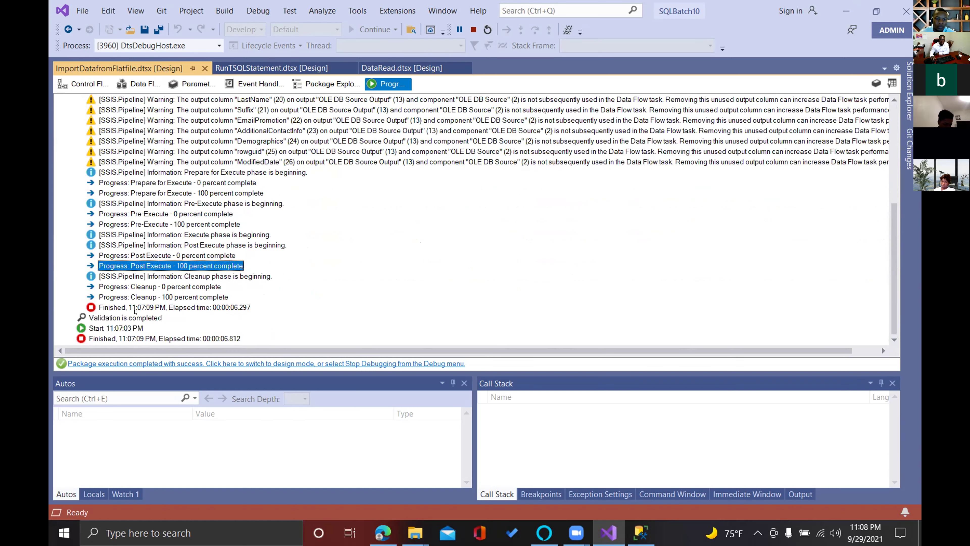
left_click(149, 307)
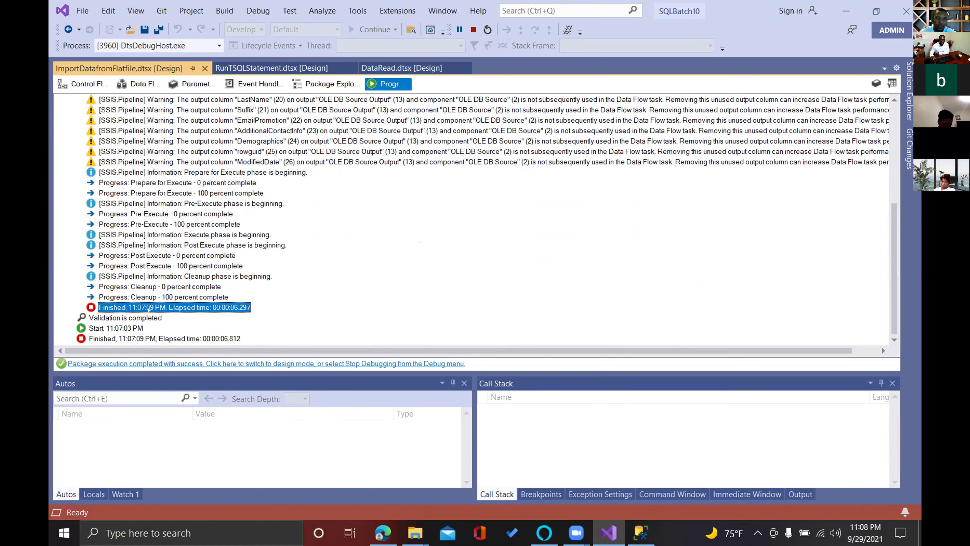
left_click(222, 338)
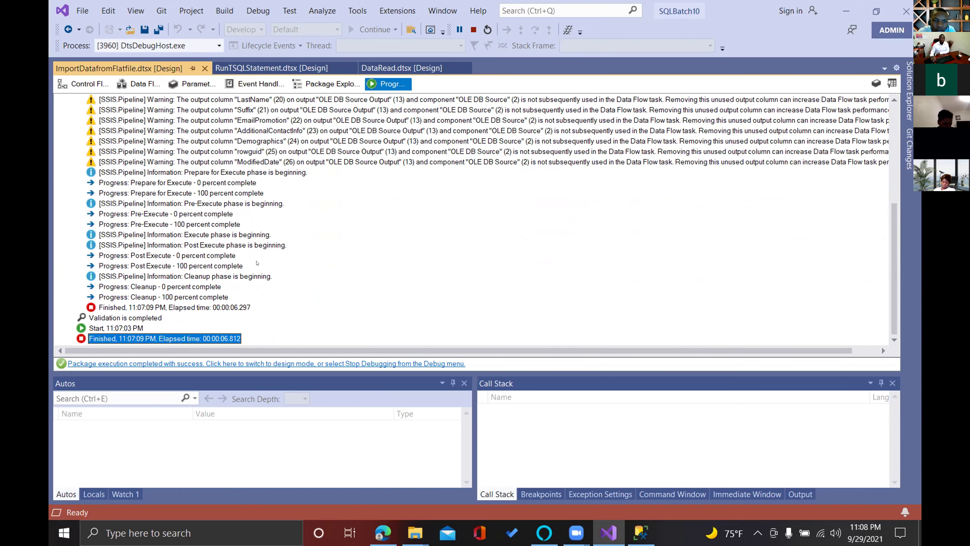
Step: Review the progress log once more and stop debugging
scroll(263, 256, "up", 6)
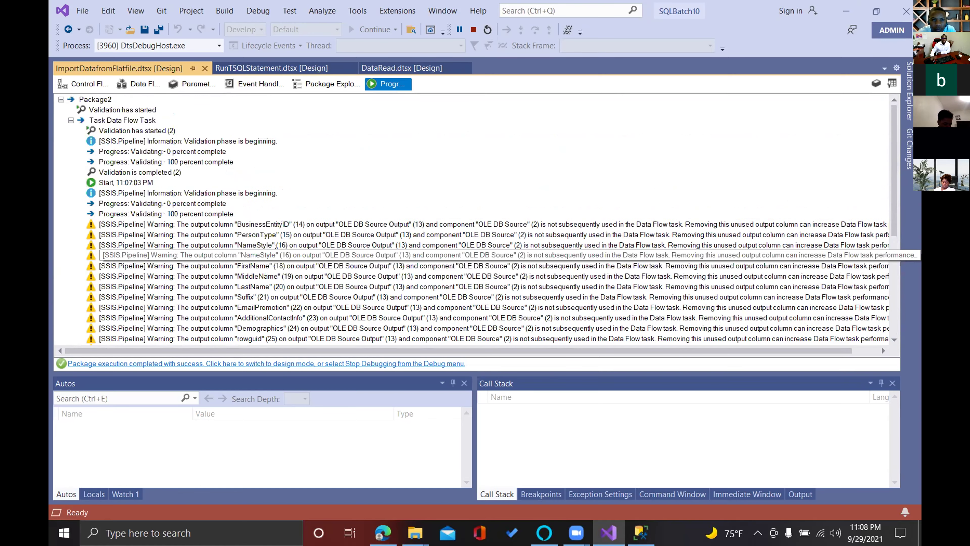
scroll(302, 262, "down", 5)
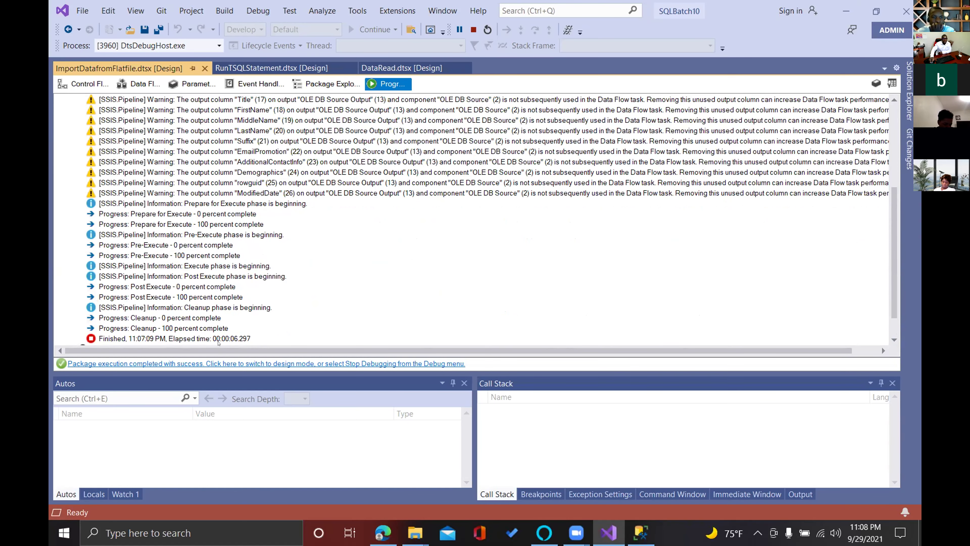
scroll(202, 287, "down", 1)
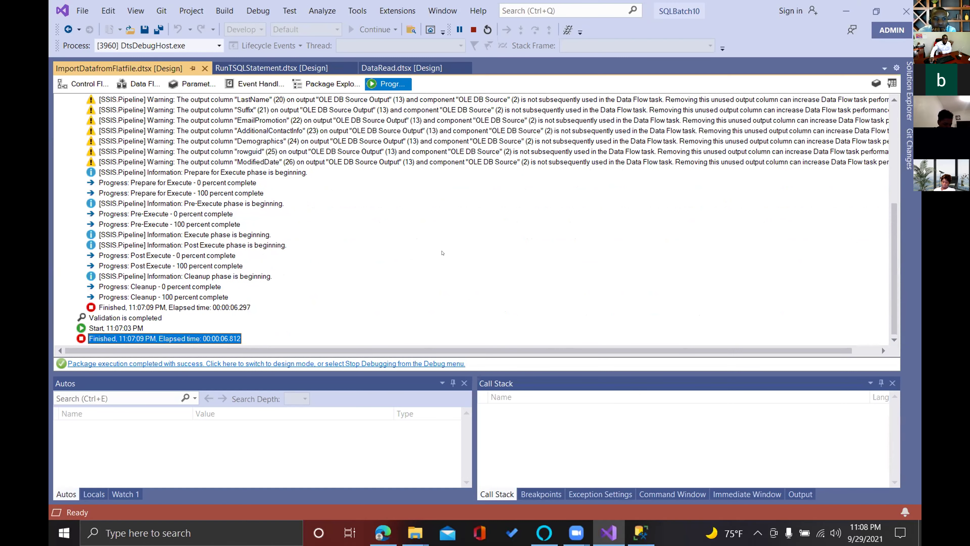
scroll(331, 119, "up", 6)
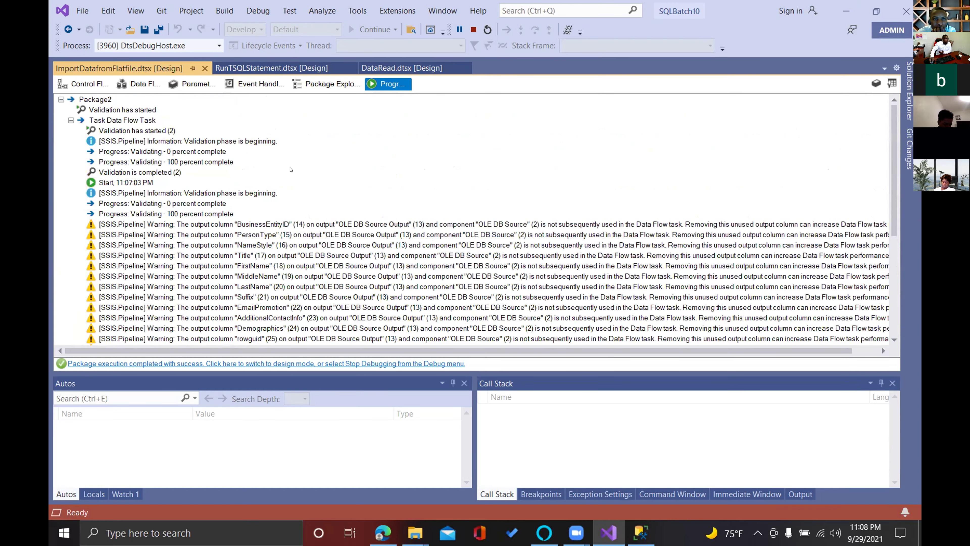
left_click(473, 29)
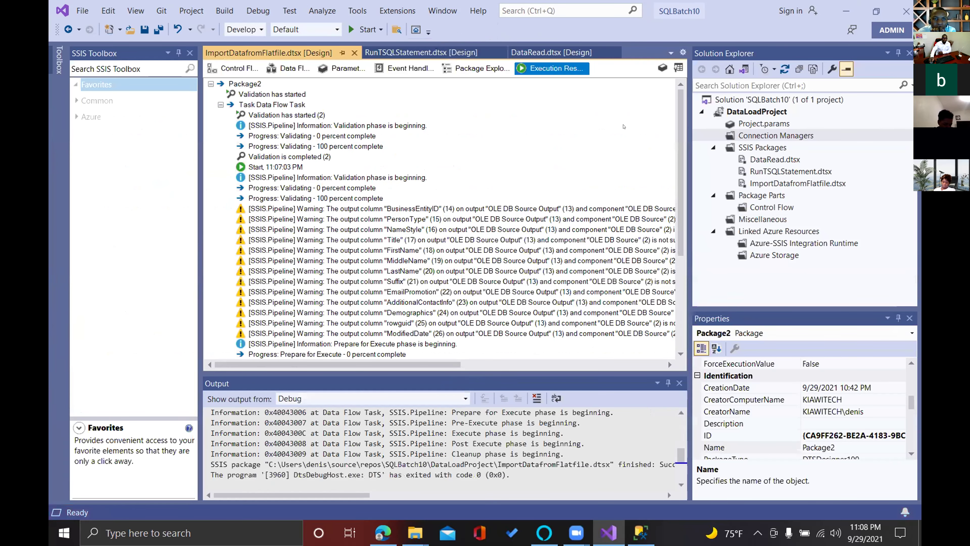
Step: Reopen the Data Flow Task's design surface from Control Flow and list the Other Sources
left_click(293, 68)
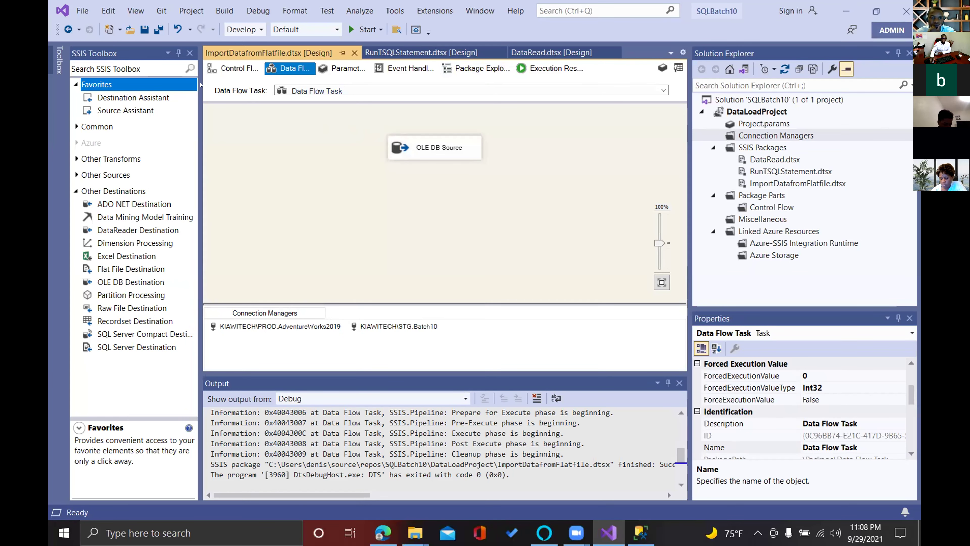
left_click(236, 68)
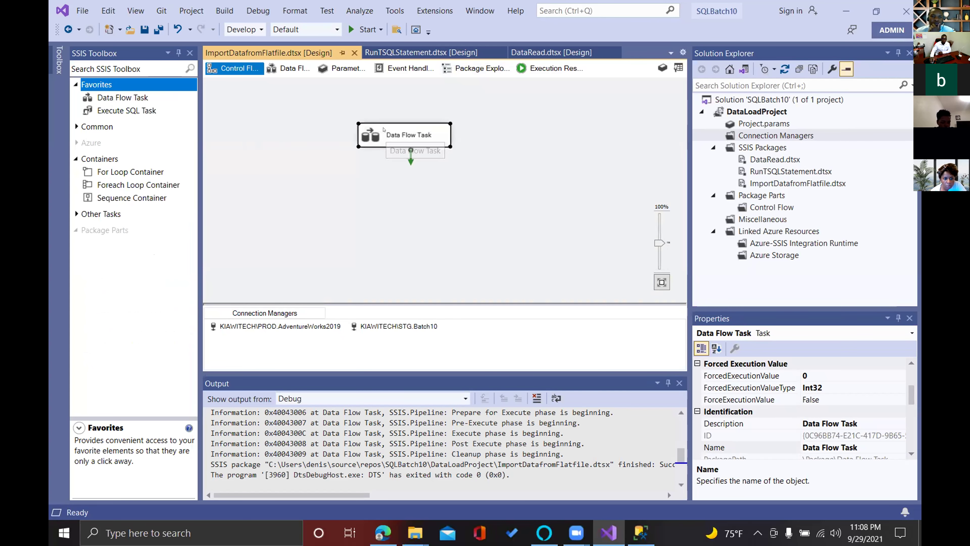
double_click(383, 130)
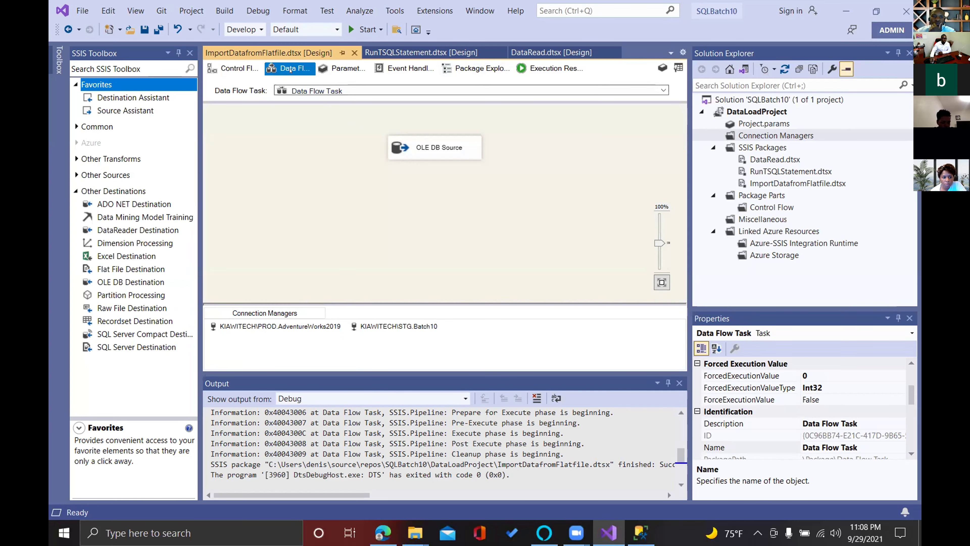
left_click(235, 68)
double_click(391, 135)
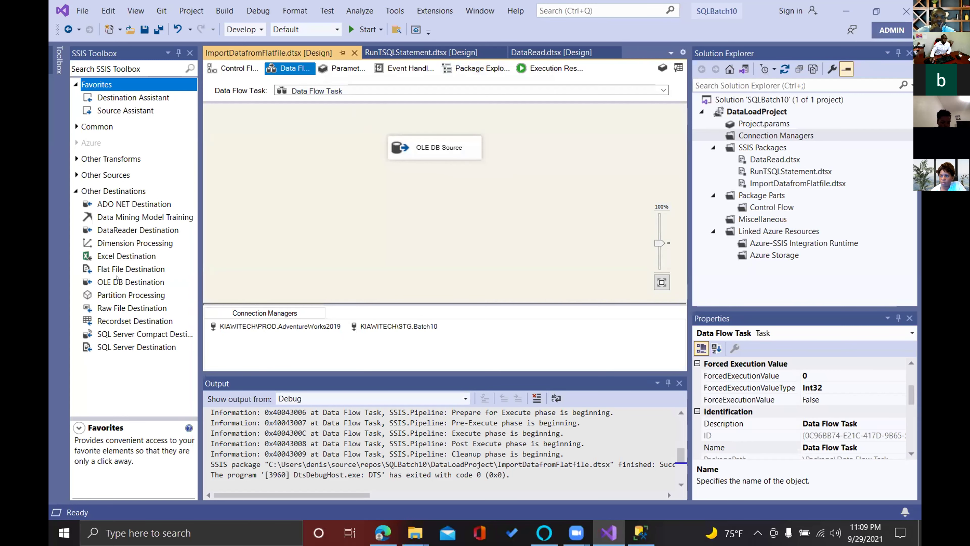
left_click(76, 174)
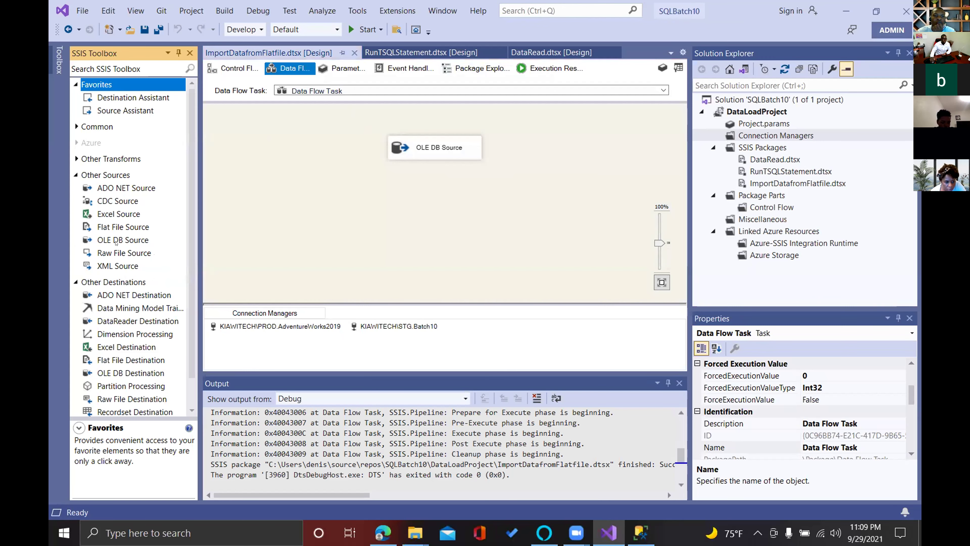
Step: Reconfirm the OLE DB Source reads [Person].[Person] via AdventureWorks2019, then run the package again
left_click(398, 186)
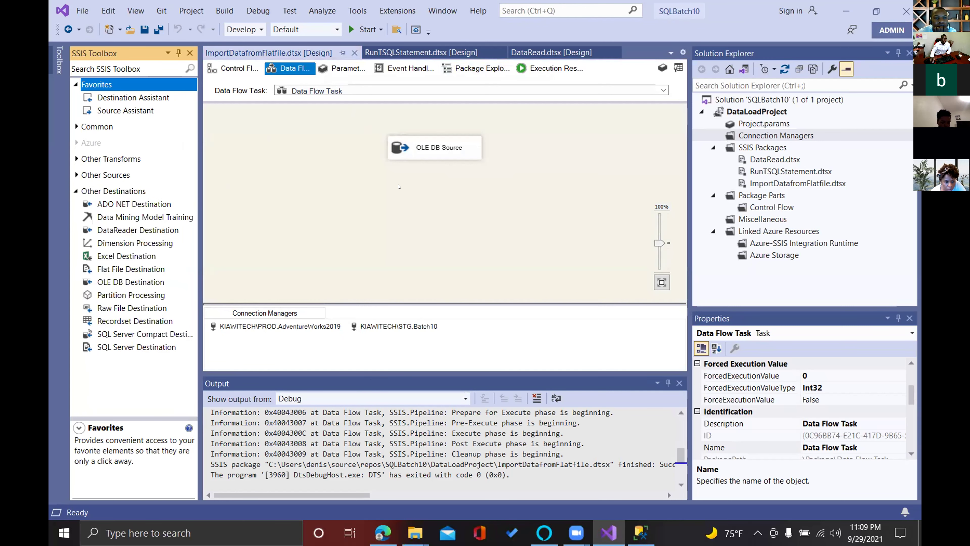
double_click(415, 147)
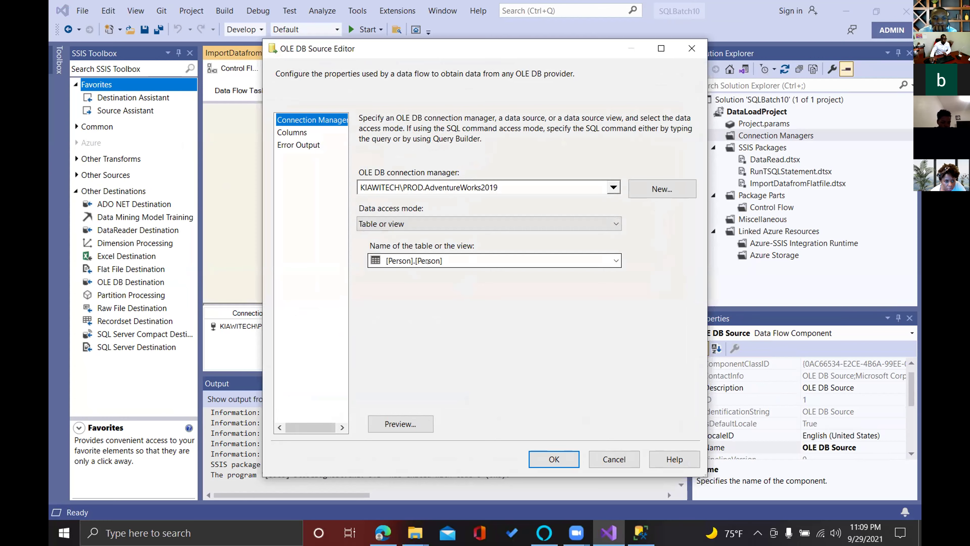
left_click(554, 459)
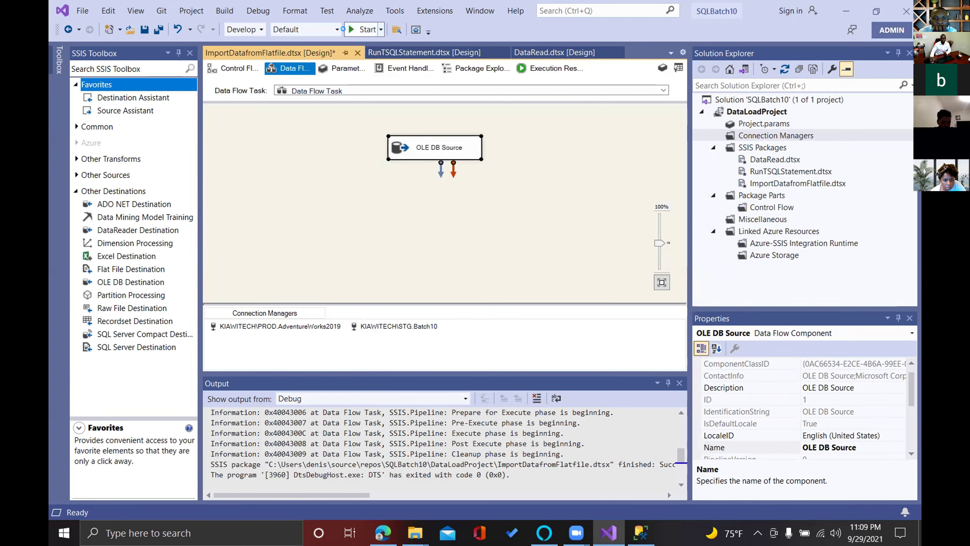
left_click(361, 29)
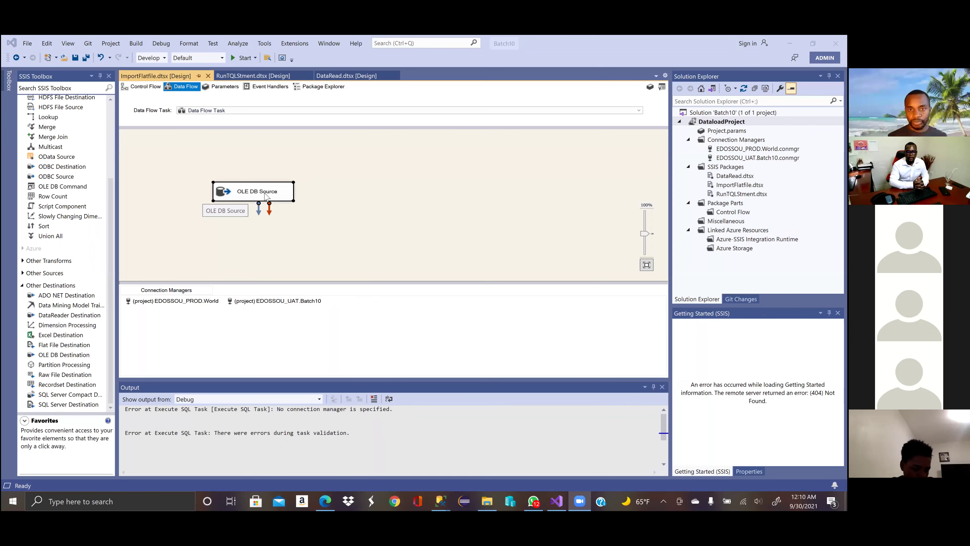
Step: Preview the [dbo].[City] rows in the OLE DB Source Editor and accept its settings
double_click(264, 194)
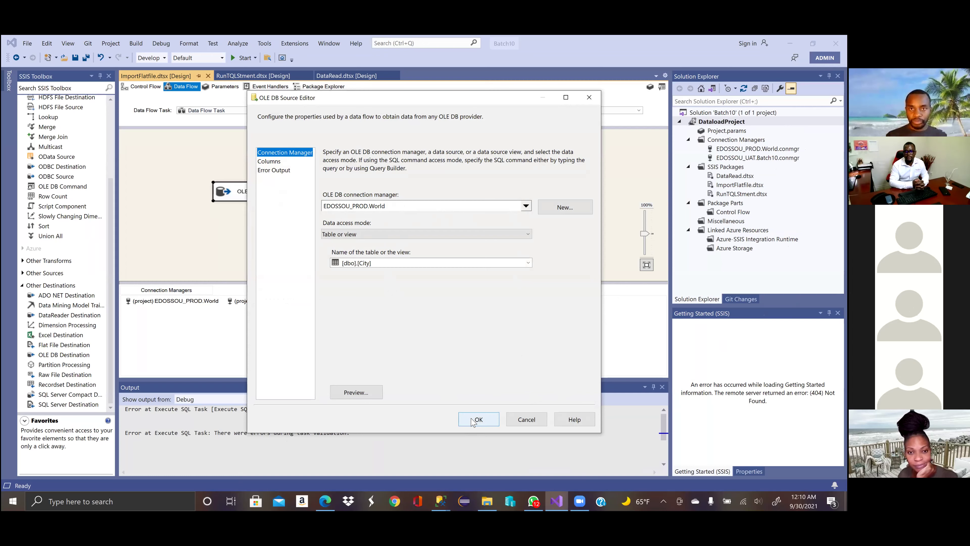
left_click(357, 392)
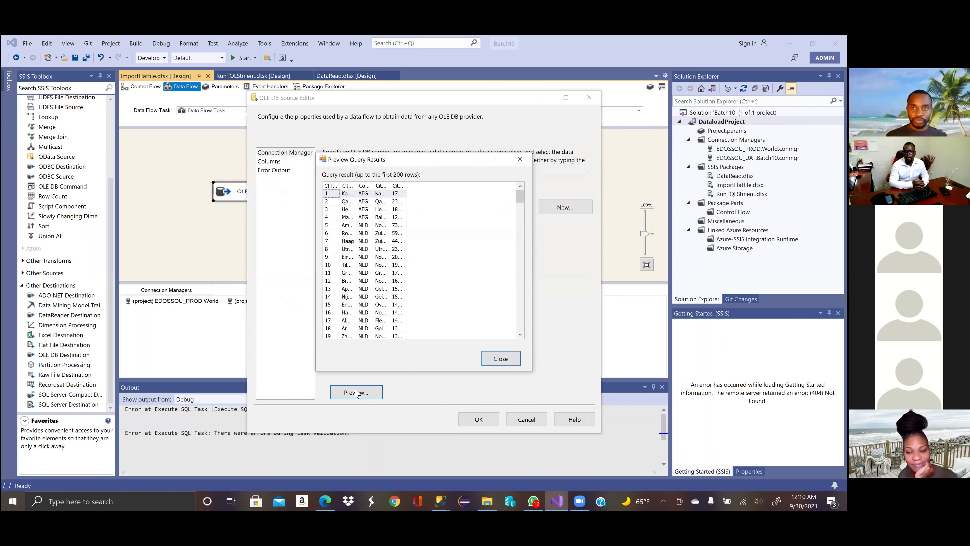
left_click(496, 359)
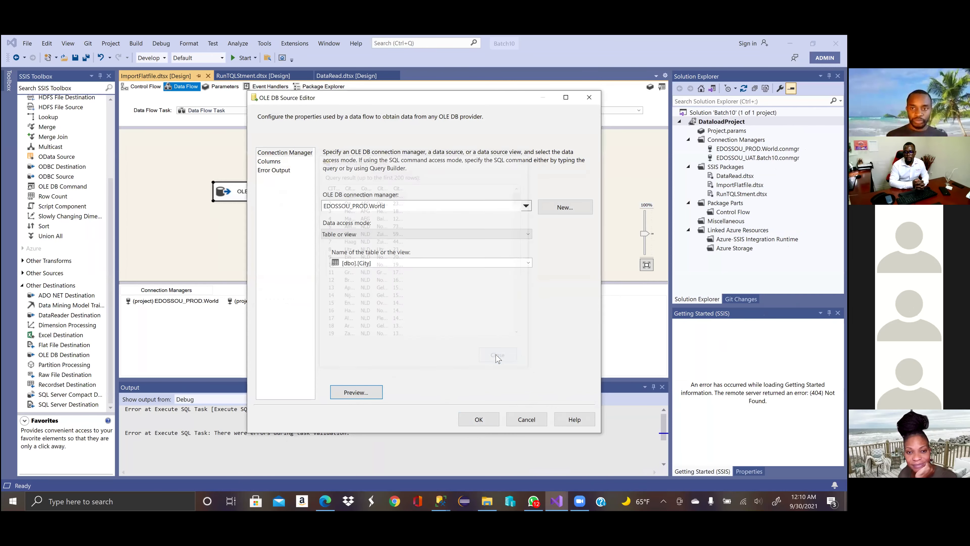
left_click(487, 418)
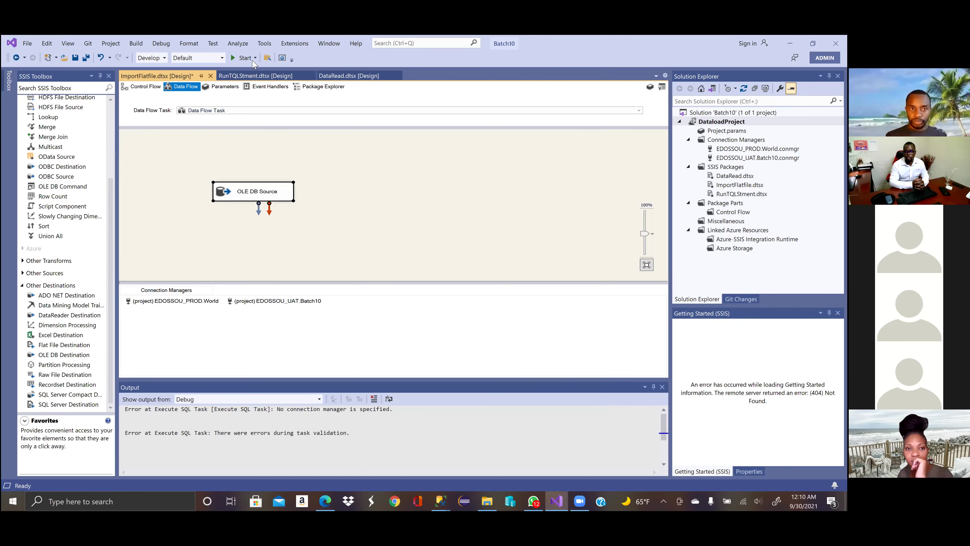
Step: Start the package and dismiss the Execute SQL Task missing-connection validation error
left_click(245, 58)
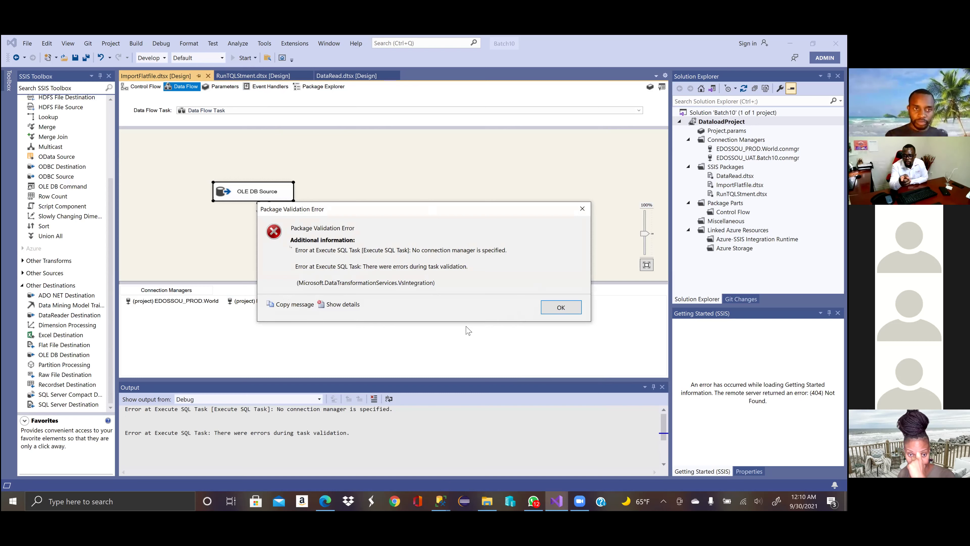
left_click(552, 312)
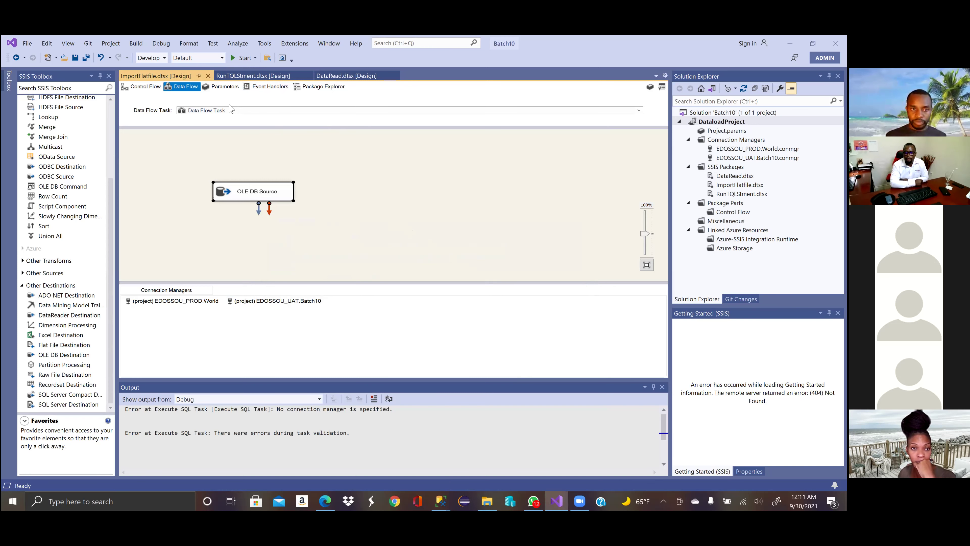
Step: Delete the unconfigured Execute SQL Task from Control Flow, then return to the Data Flow tab
left_click(313, 85)
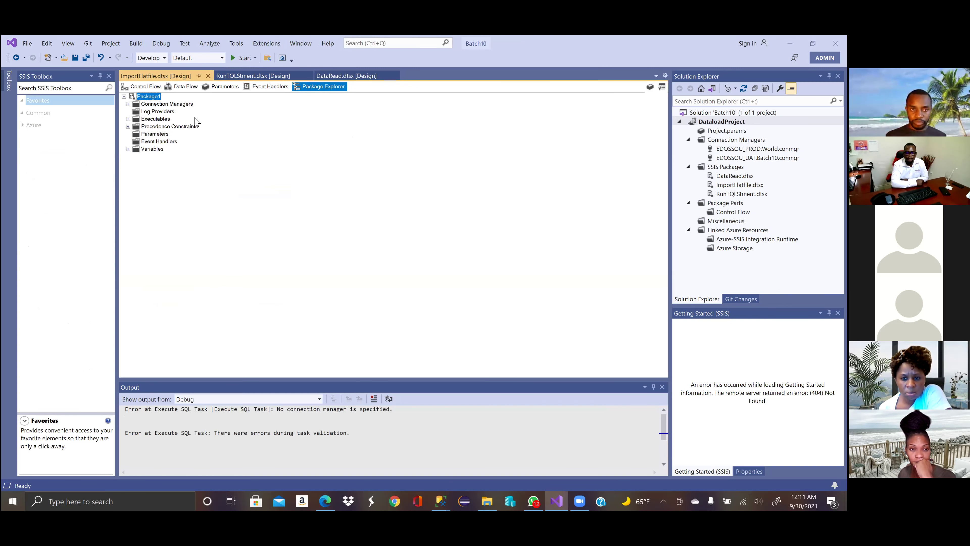
left_click(159, 89)
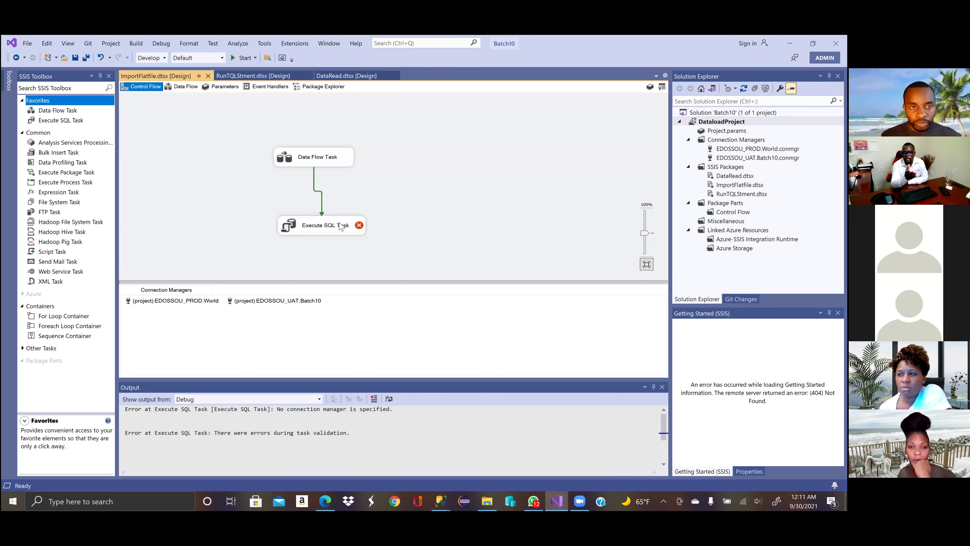
mouse_move(338, 224)
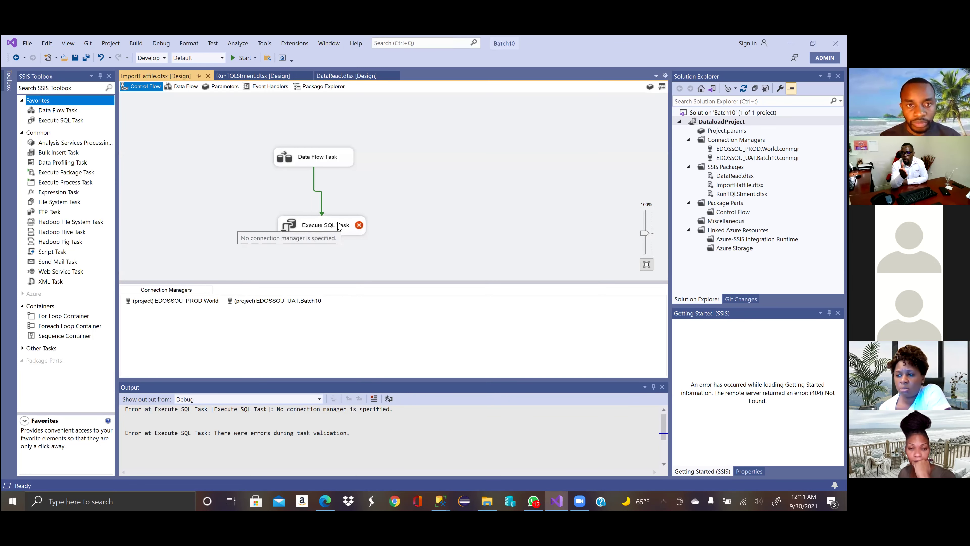
right_click(339, 225)
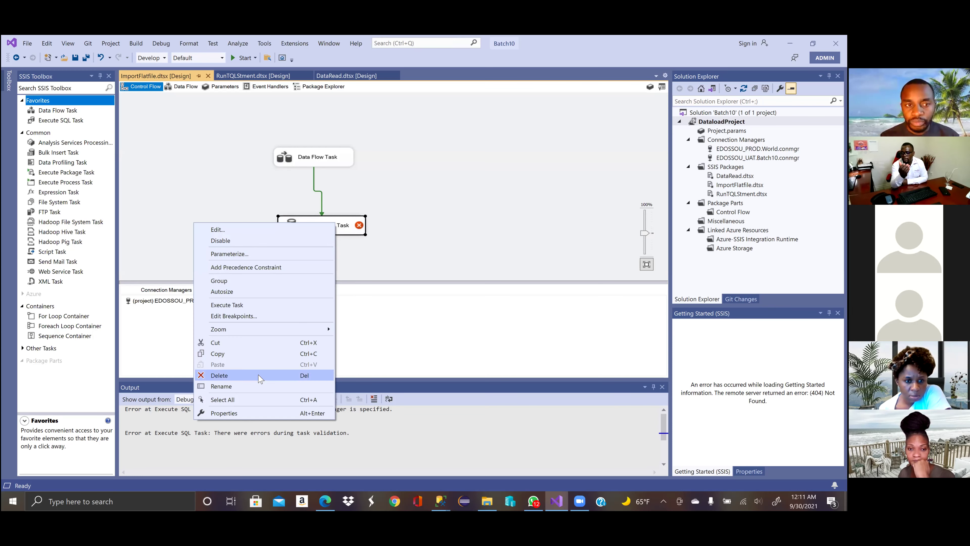
left_click(258, 377)
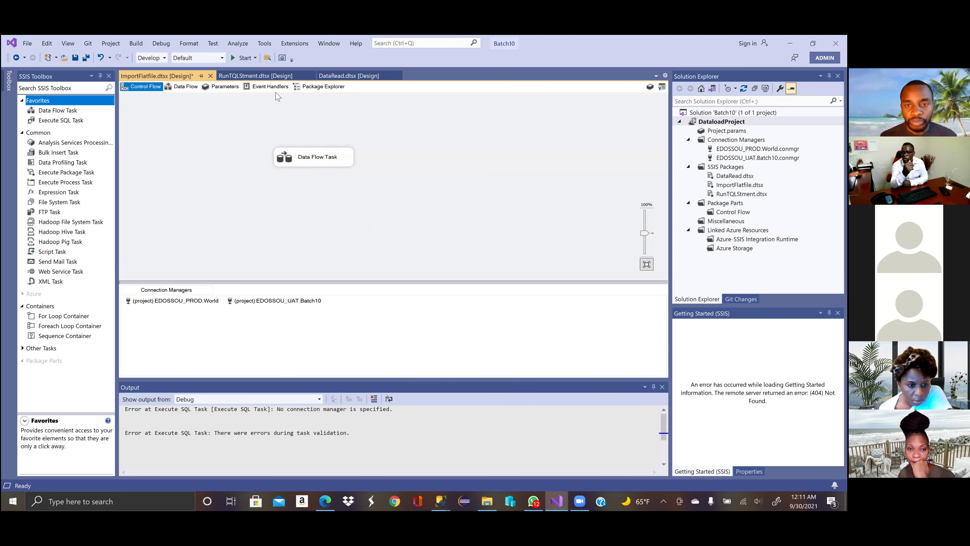
left_click(185, 88)
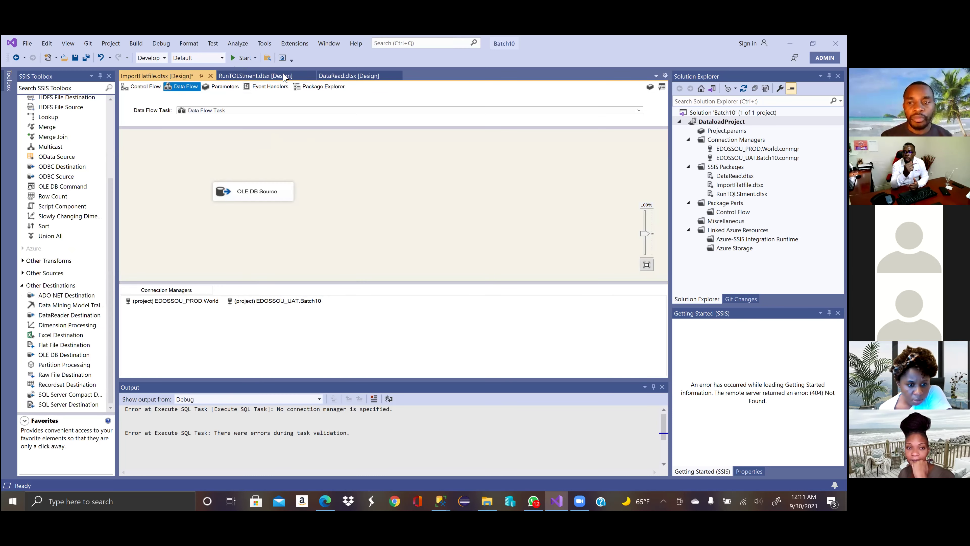
Step: Run the ImportDatafromFlatFile package to check for errors, then view its control flow
left_click(243, 57)
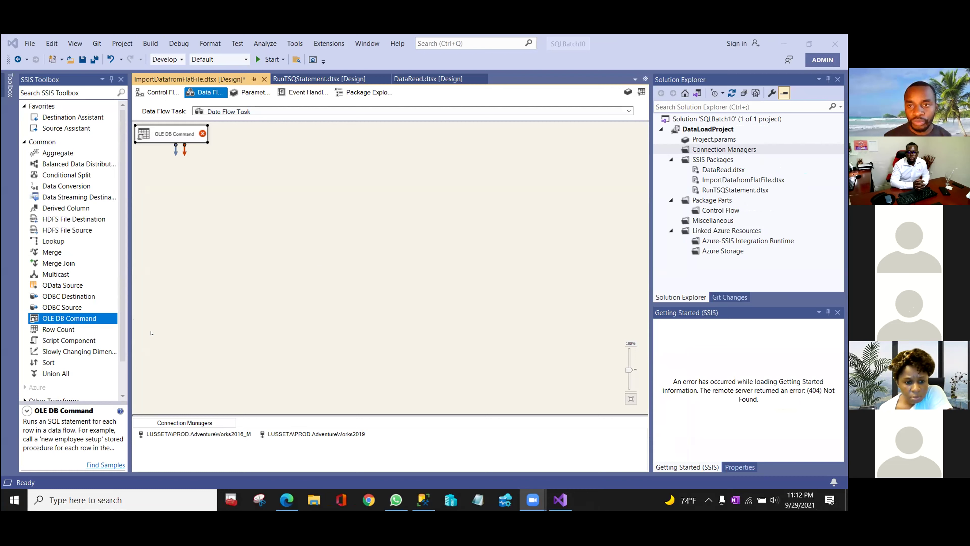
left_click(152, 93)
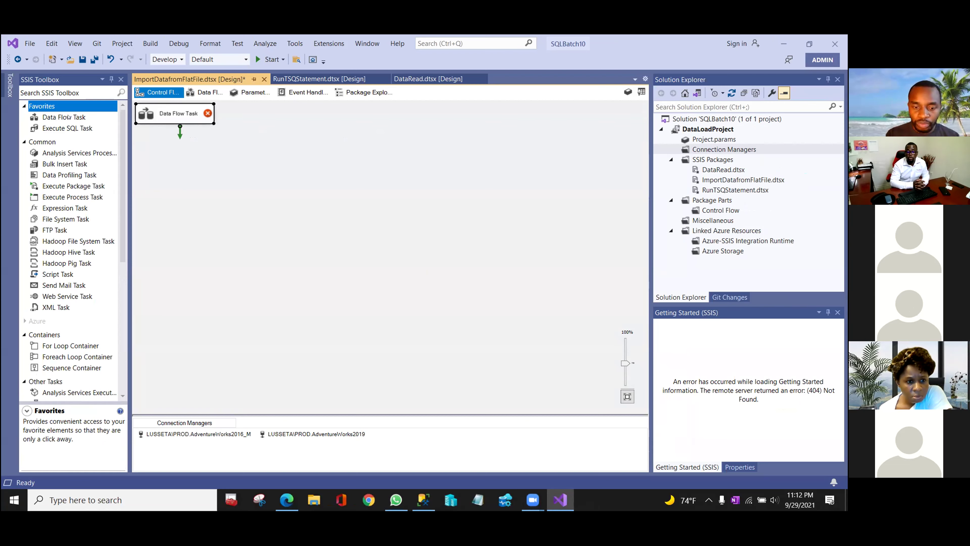
Step: Delete the error-flagged OLE DB Command from inside the Data Flow Task
double_click(180, 113)
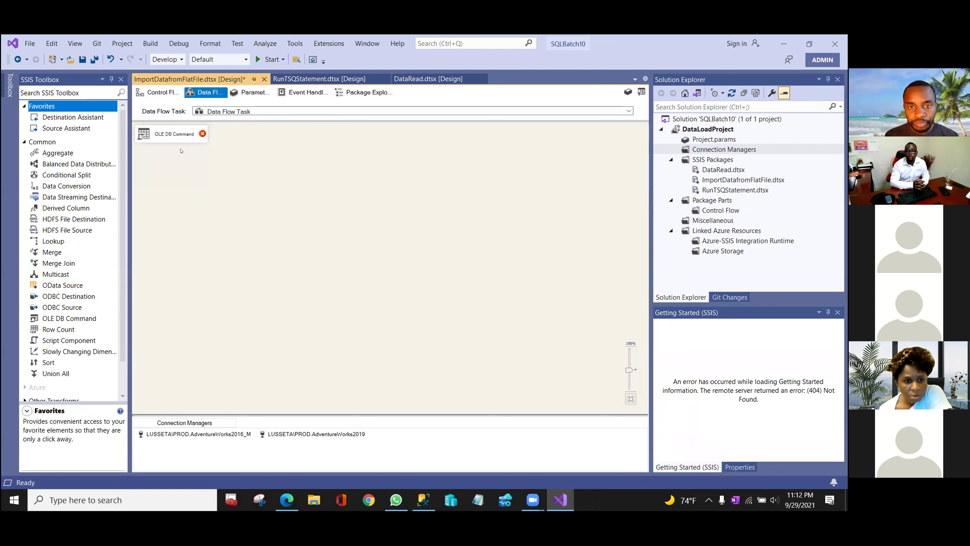
mouse_move(186, 132)
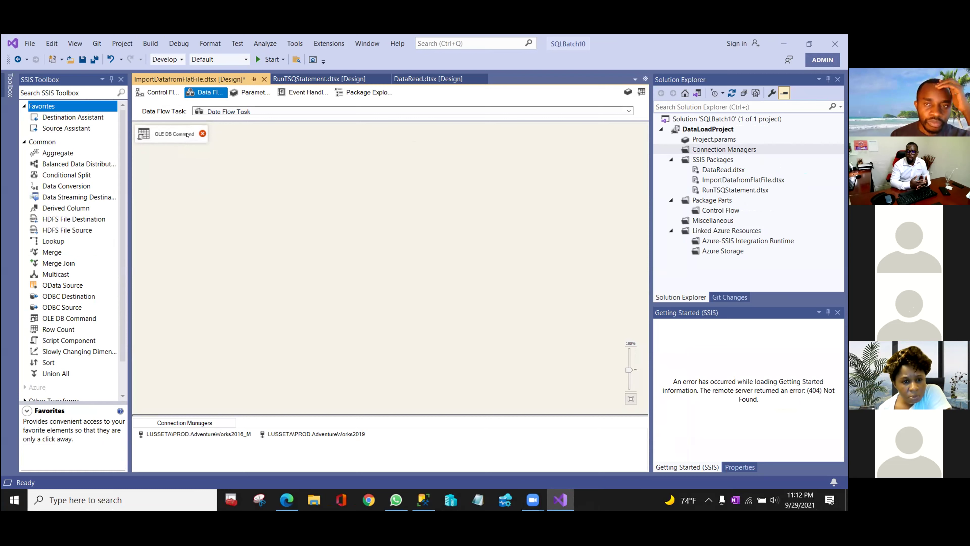
right_click(187, 135)
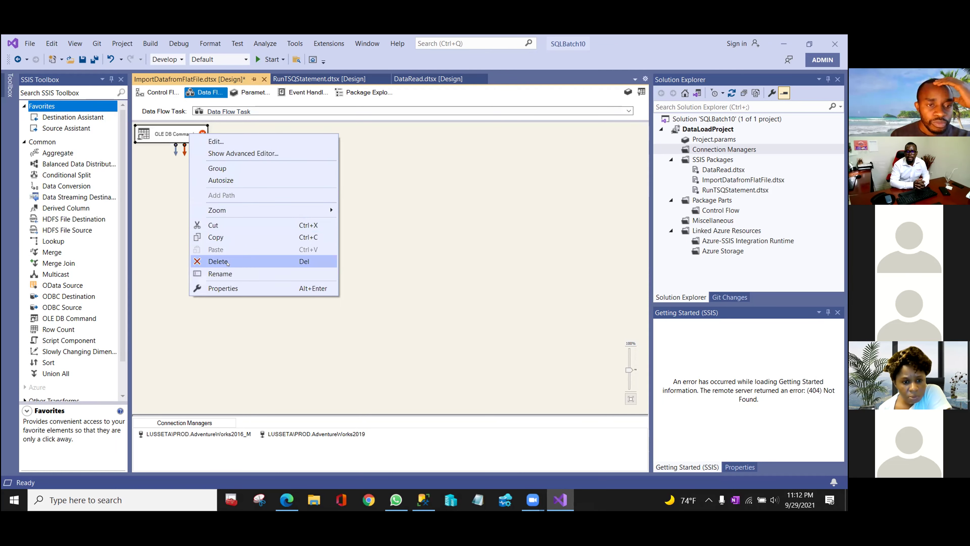
left_click(228, 263)
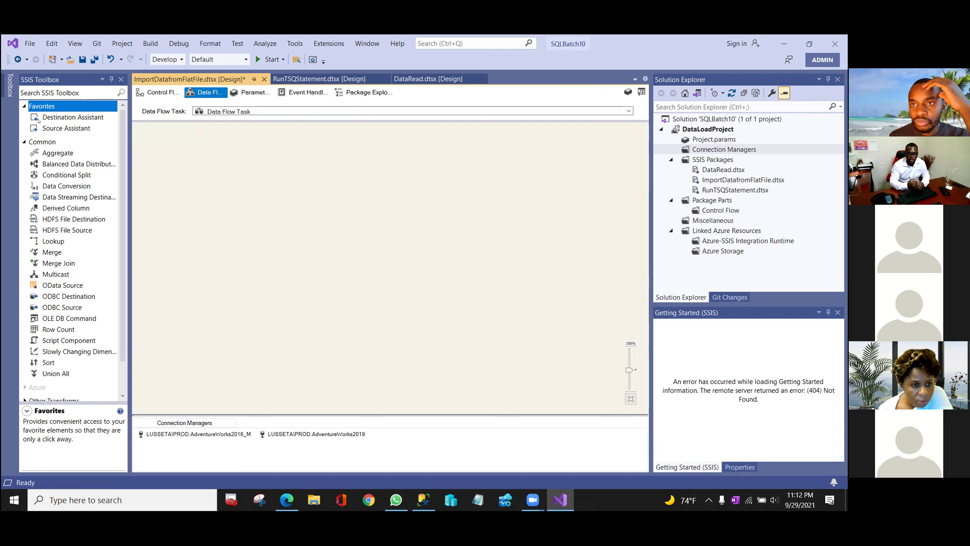
Step: Add an OLE DB Source from Other Sources to the data flow and open its editor
scroll(37, 313, "down", 2)
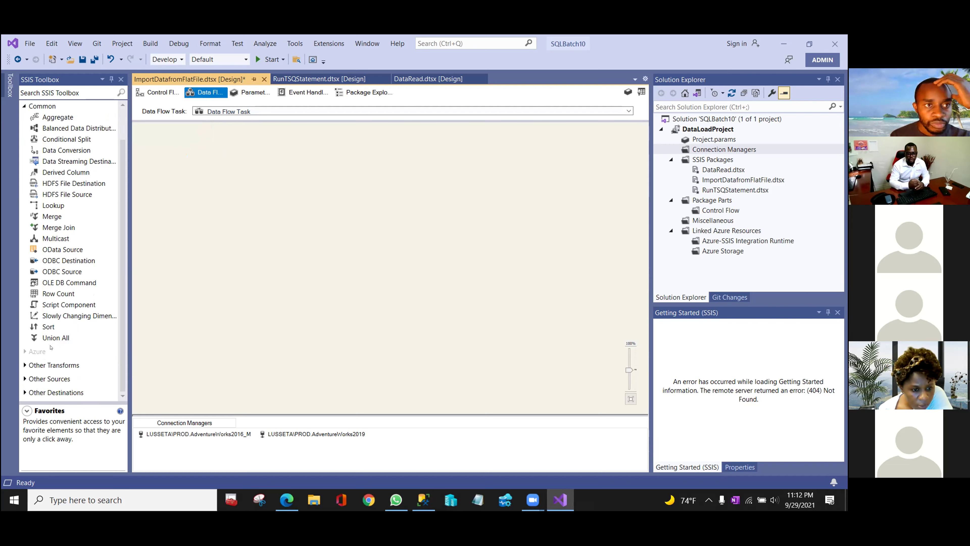
left_click(24, 378)
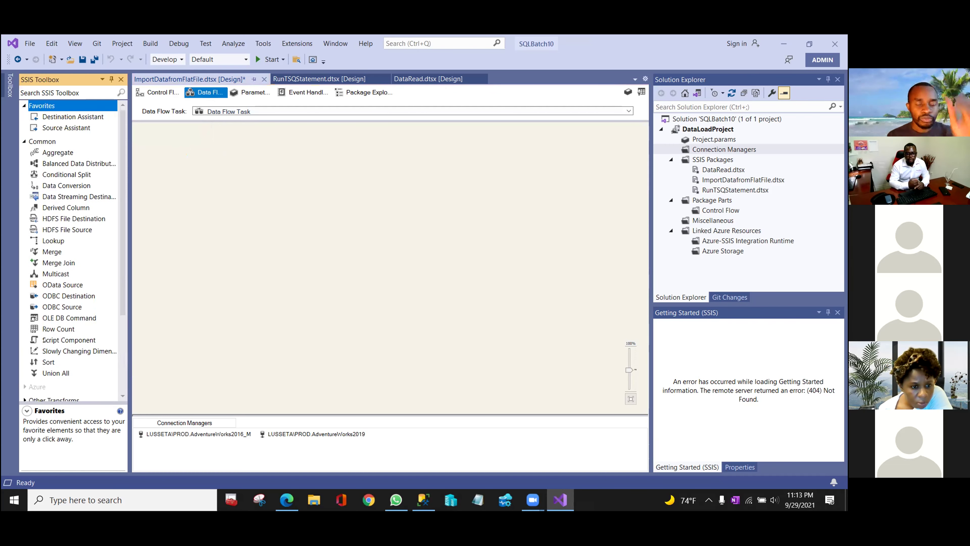
scroll(68, 327, "down", 3)
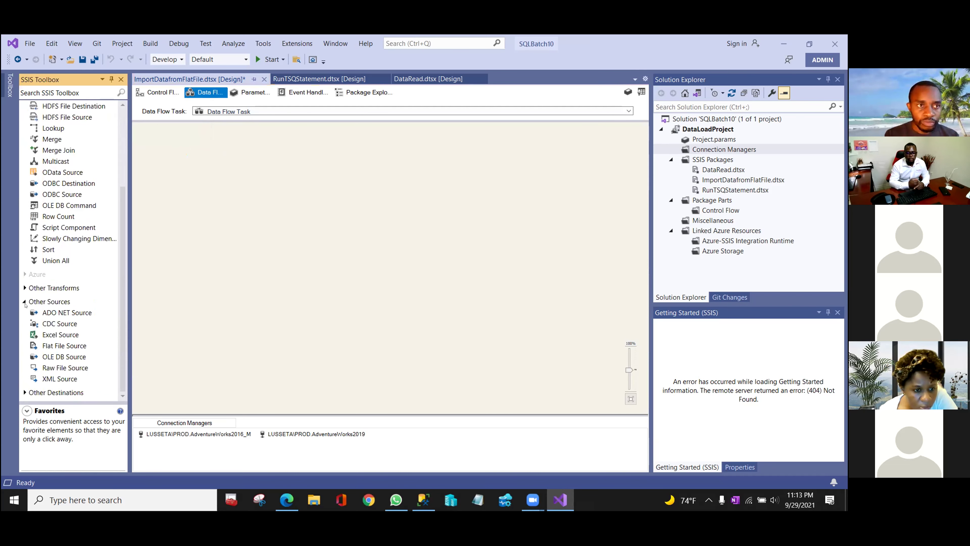
double_click(59, 356)
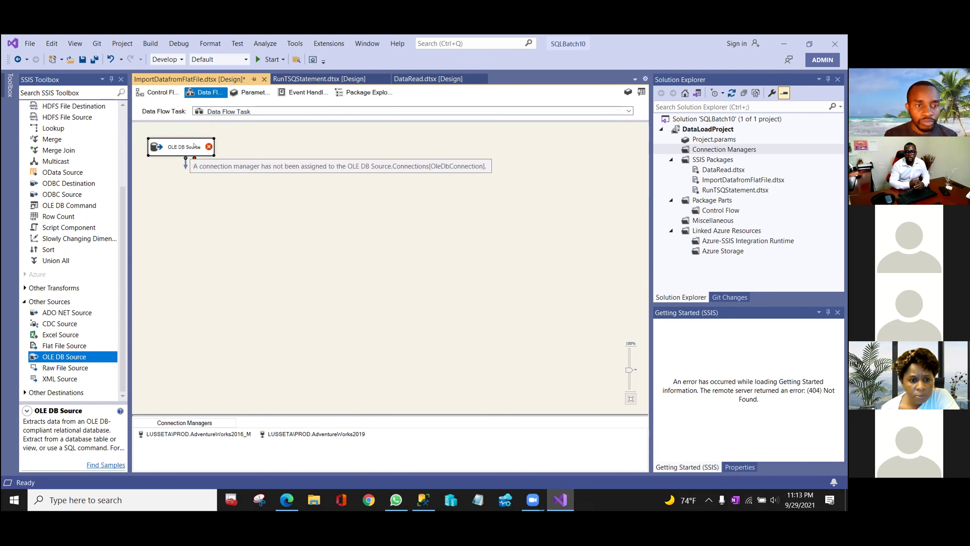
double_click(194, 146)
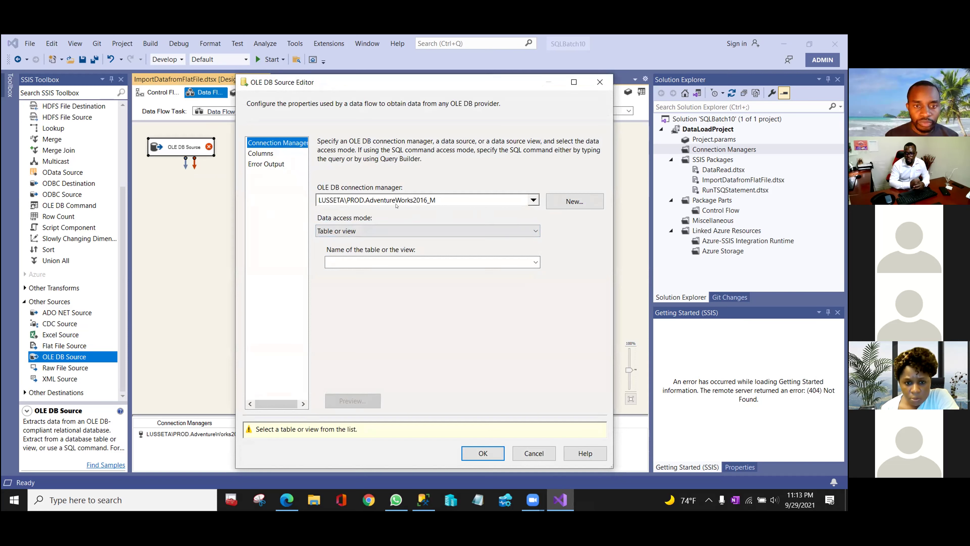
Step: Set the source's connection manager to AdventureWorks2016_M instead of AdventureWorks2019
left_click(533, 200)
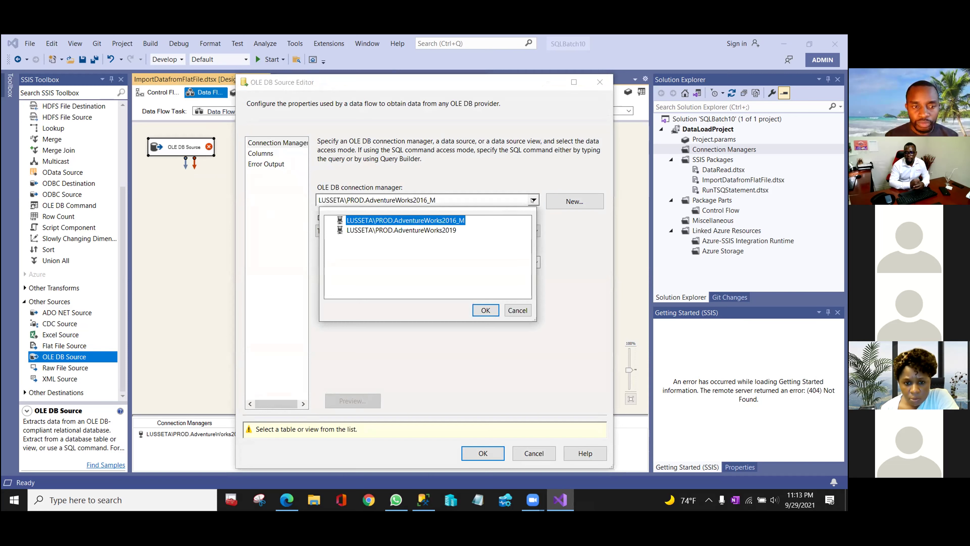
left_click(439, 230)
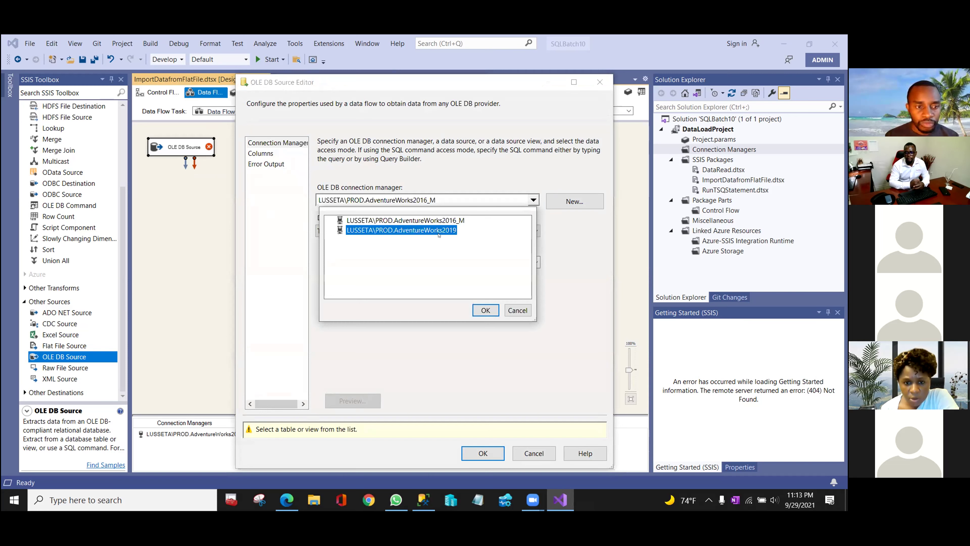
left_click(478, 309)
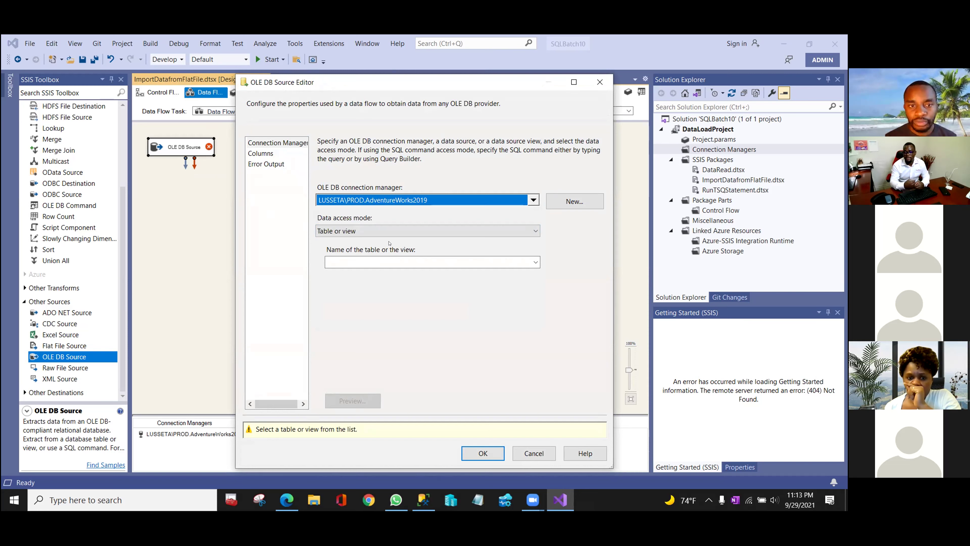
left_click(533, 200)
left_click(449, 221)
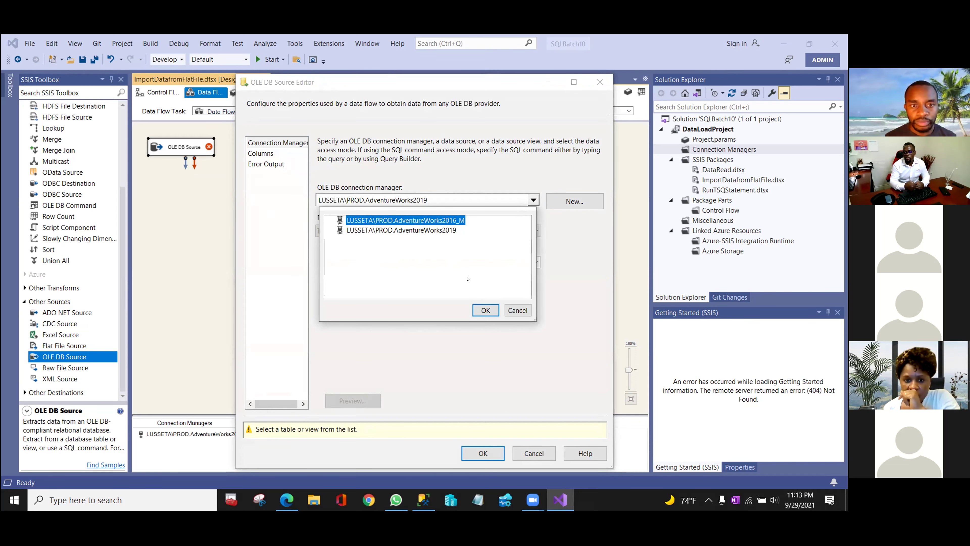
left_click(483, 310)
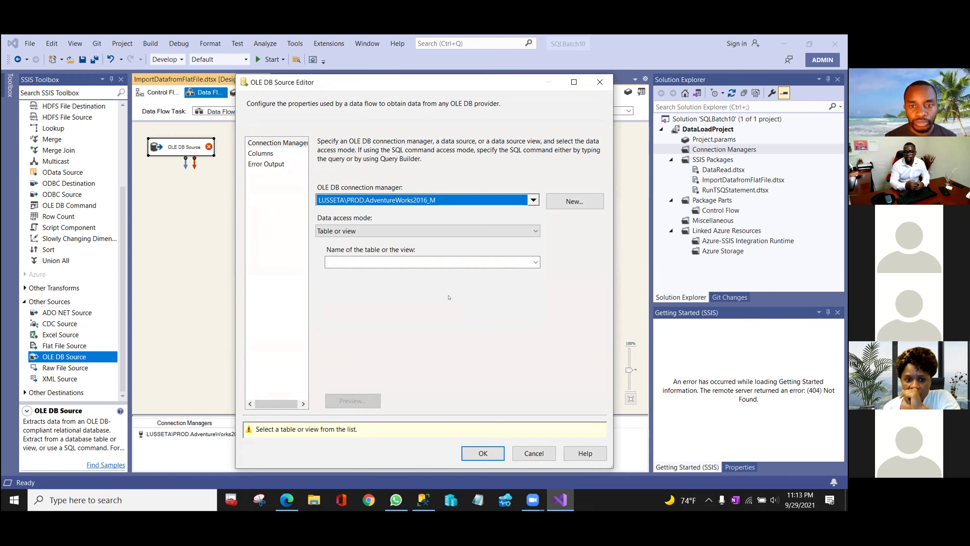
Step: Choose the [Person].[Person] table, preview its rows, and apply the source settings
left_click(344, 263)
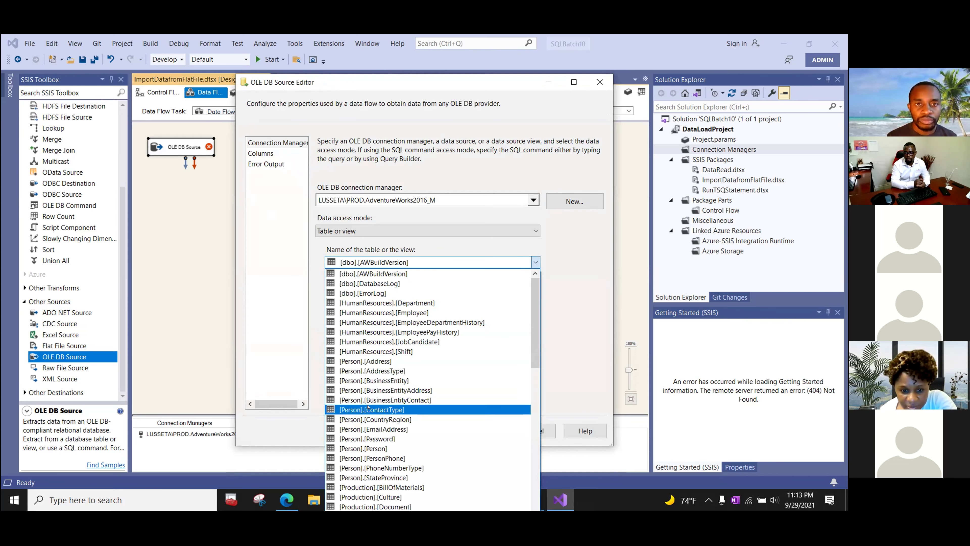
left_click(383, 448)
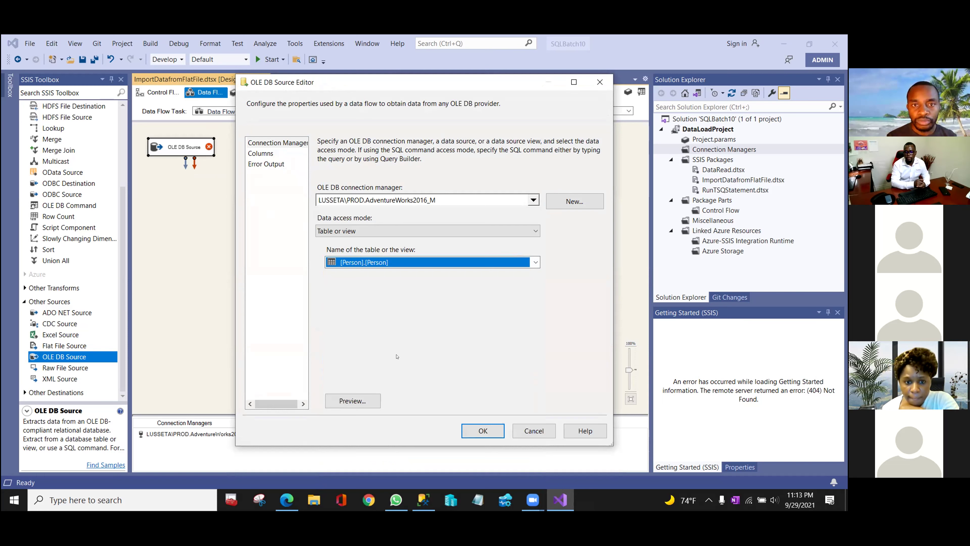
left_click(346, 400)
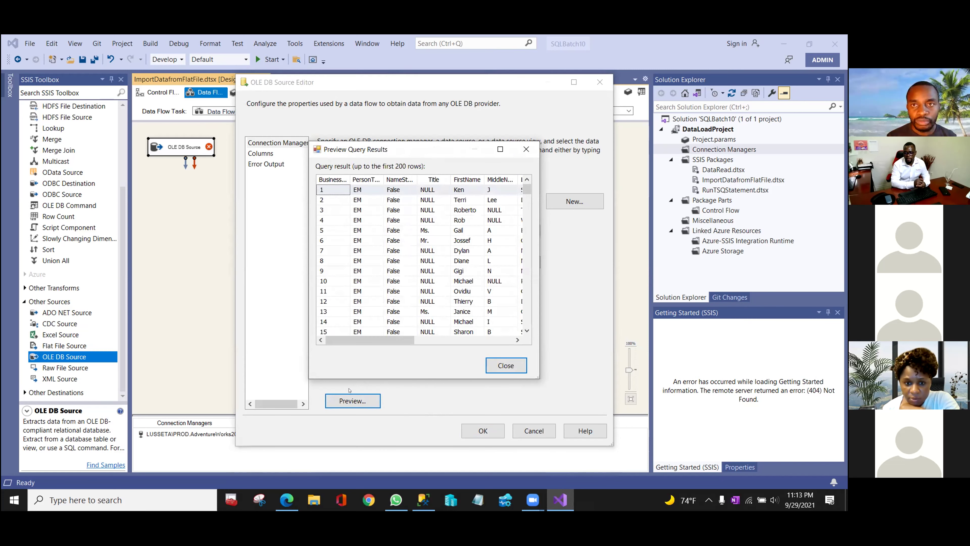
left_click(499, 367)
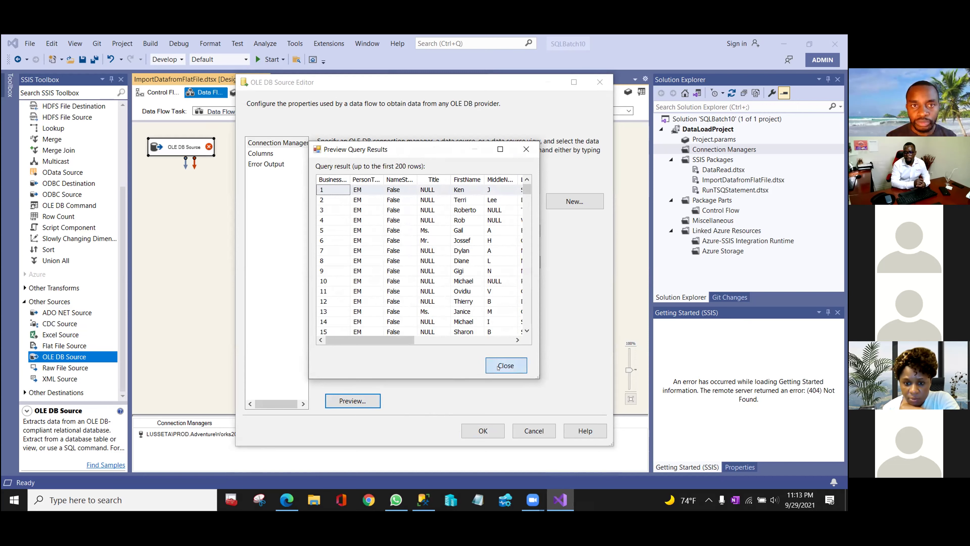
left_click(477, 431)
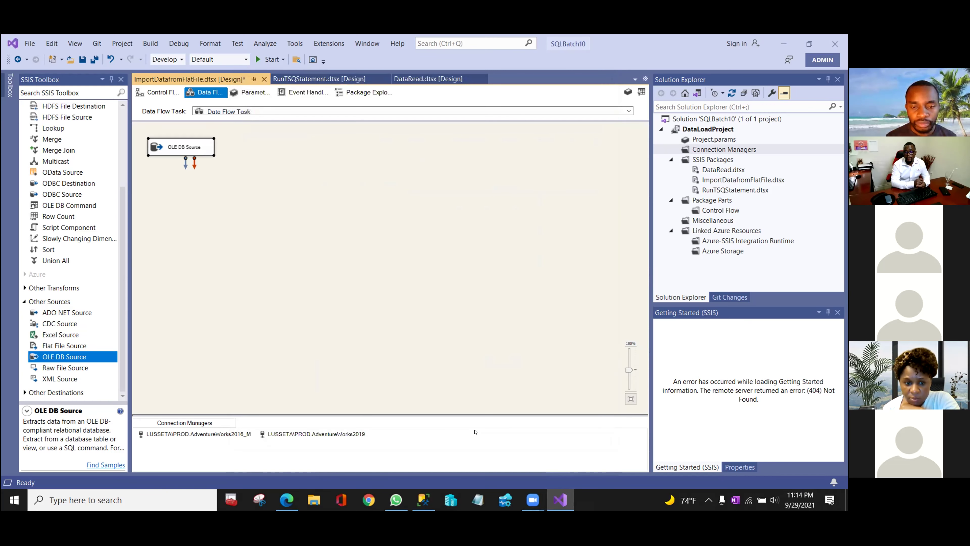
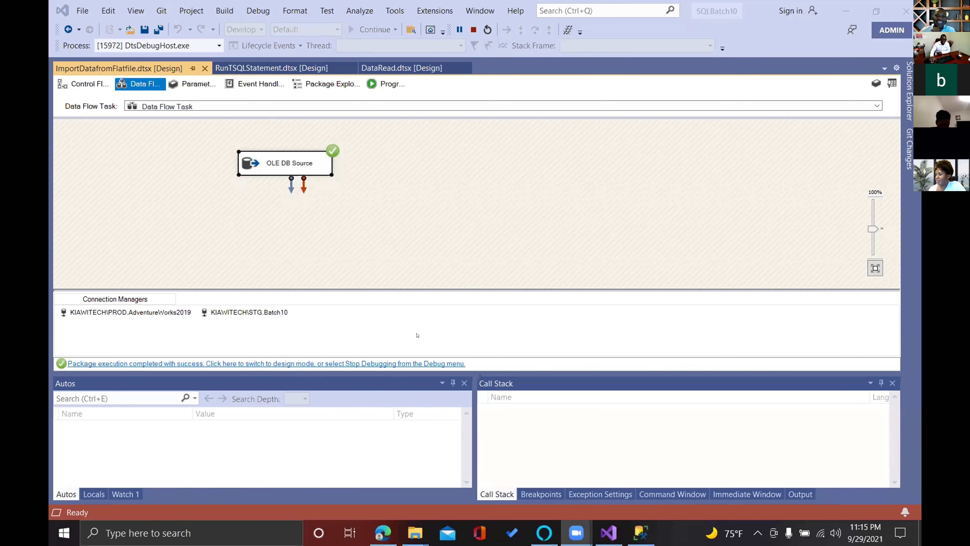
Step: Stop debugging, review the Execution Results, and reopen the Data Flow Task's OLE DB Source
left_click(244, 312)
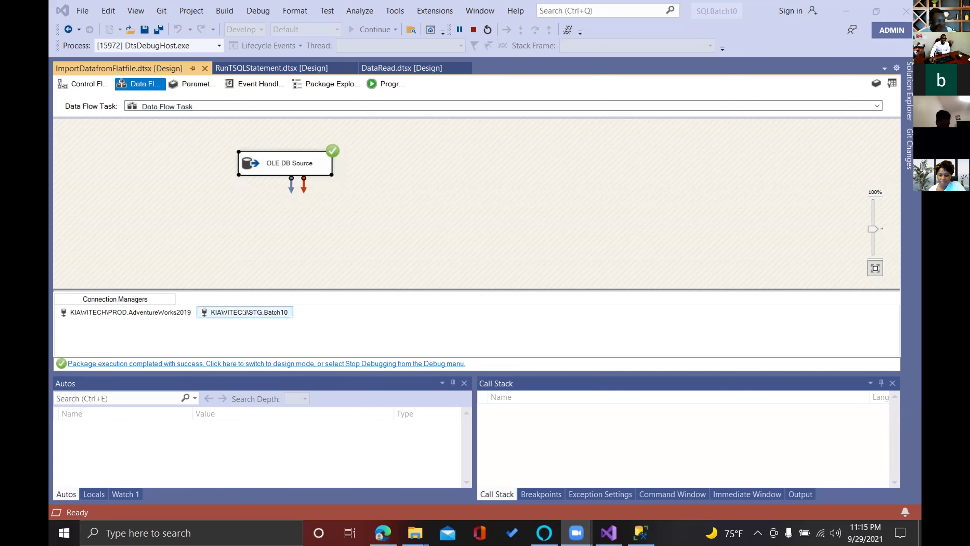
left_click(466, 219)
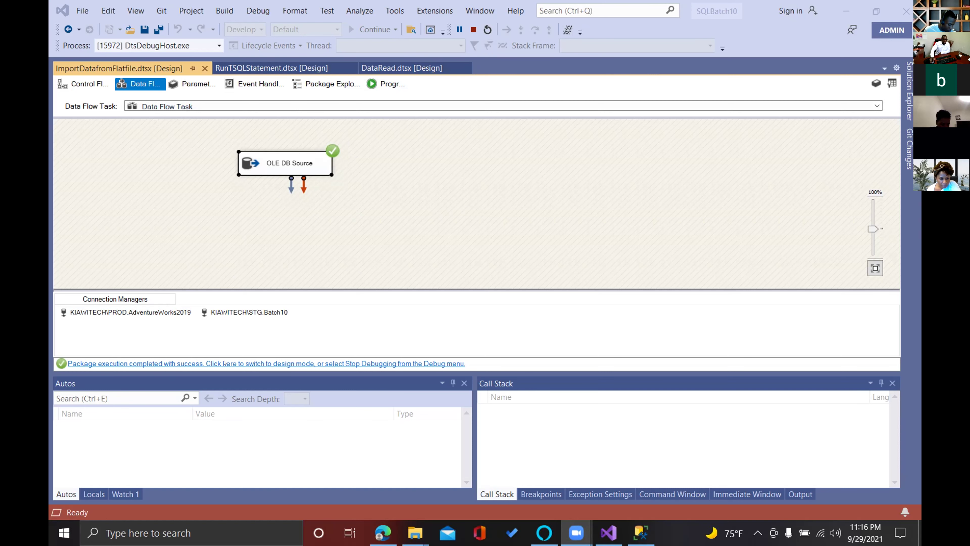
left_click(298, 363)
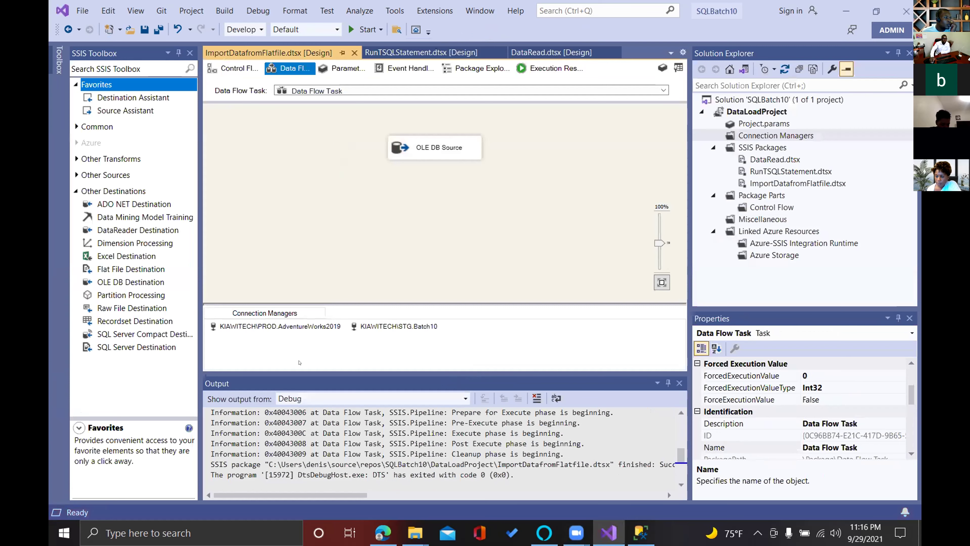
left_click(548, 69)
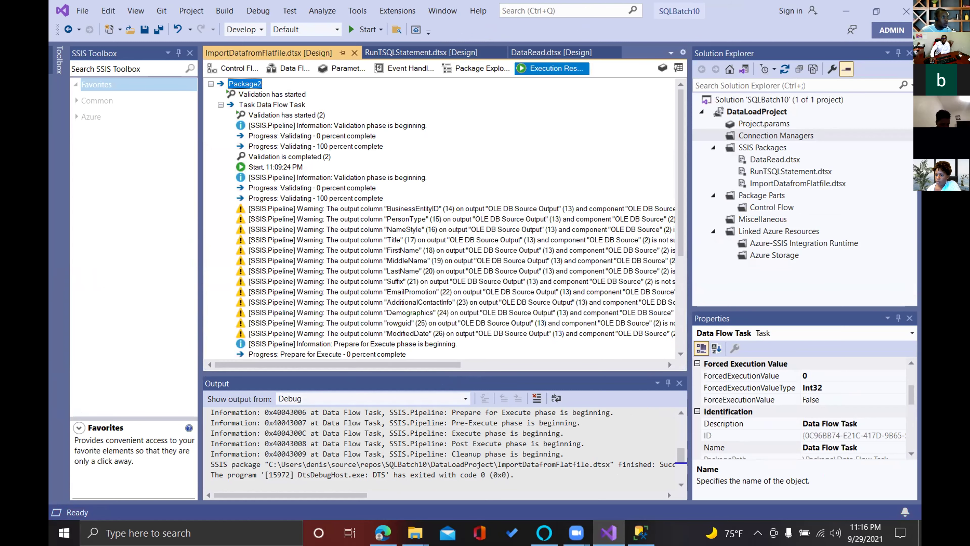
left_click(234, 69)
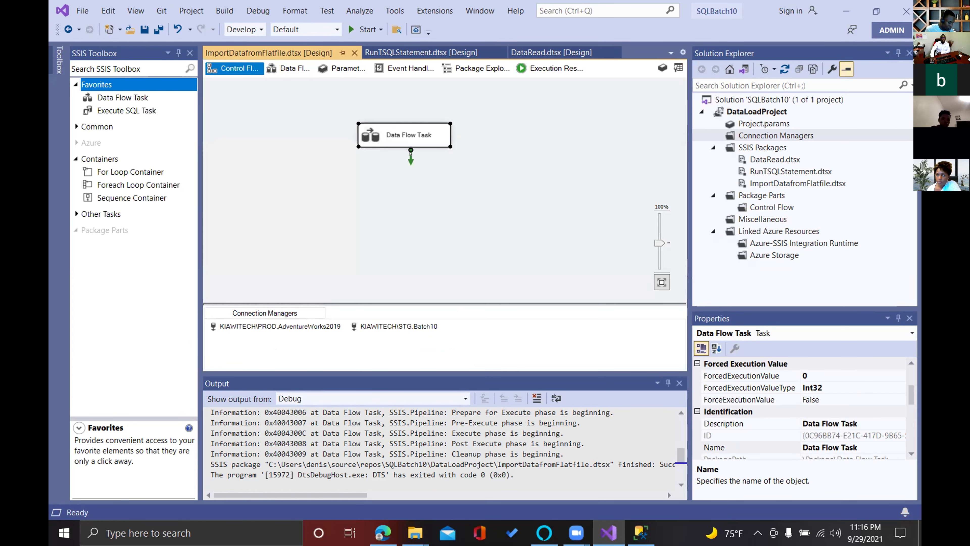
double_click(411, 150)
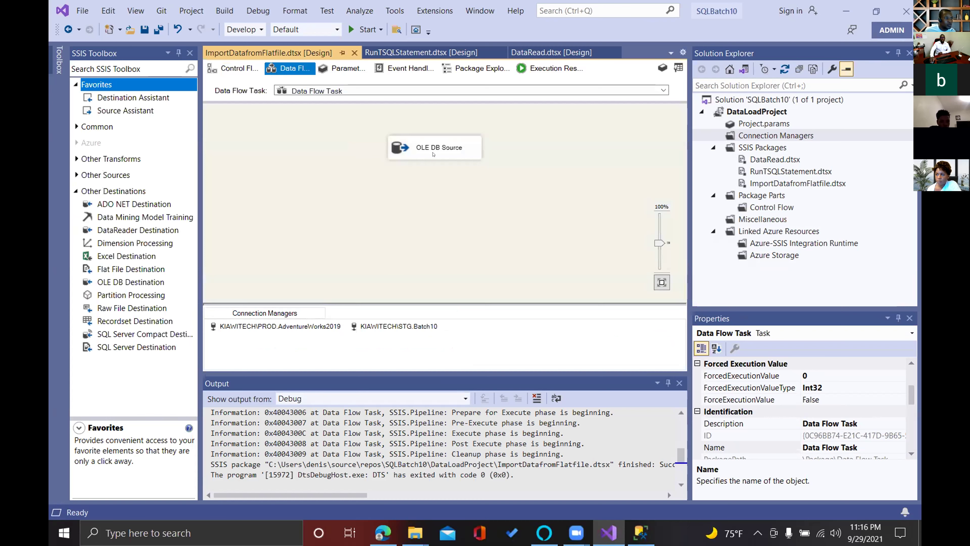
left_click(434, 154)
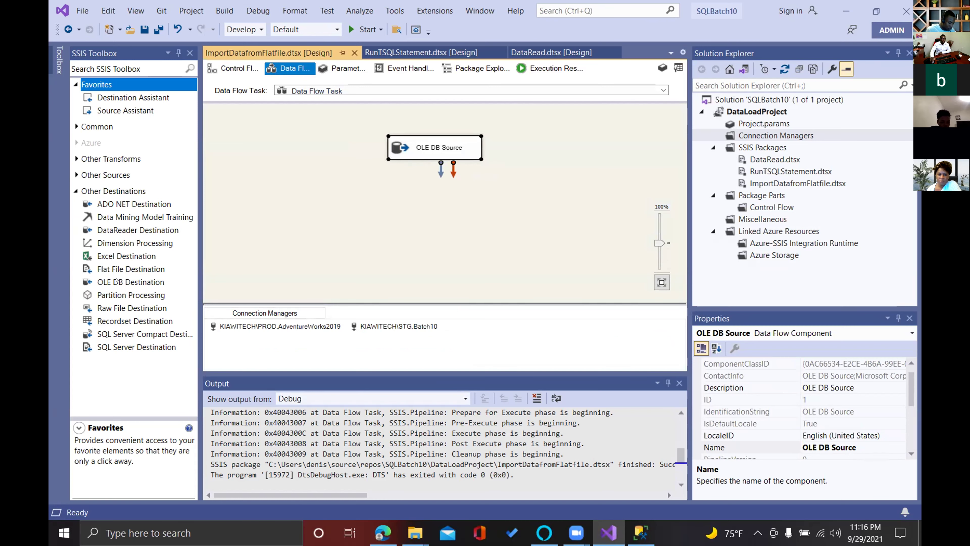
Step: Add an OLE DB Destination below the OLE DB Source and move both closer together
left_click(110, 281)
left_click_drag(120, 278, 423, 247)
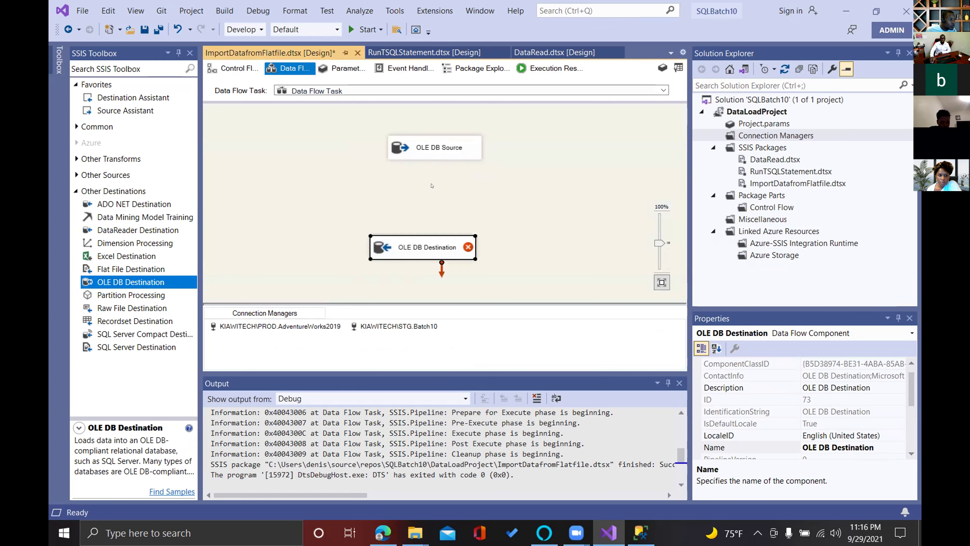
left_click_drag(426, 146, 409, 128)
left_click_drag(401, 243, 403, 224)
Step: Connect the OLE DB Source output to the OLE DB Destination and open its editor
left_click(417, 142)
left_click_drag(423, 149, 394, 256)
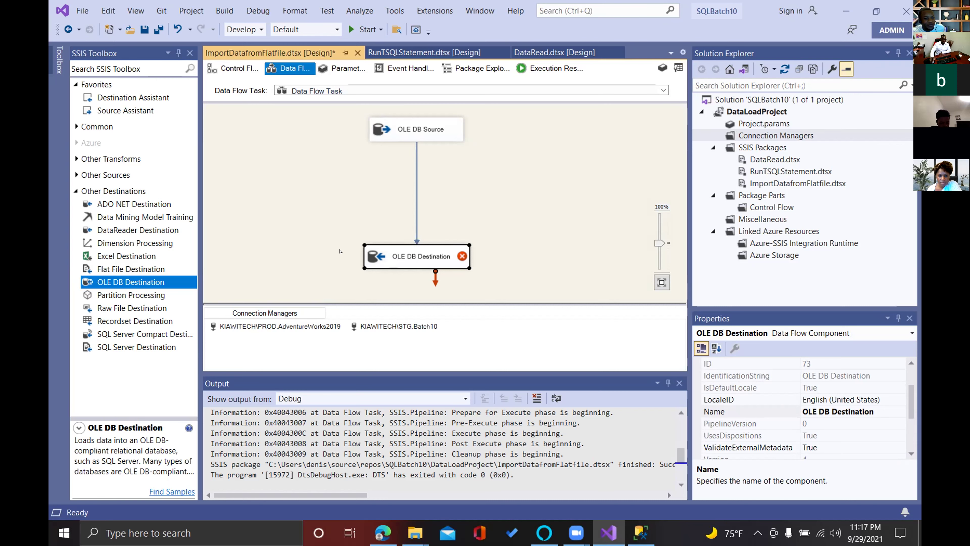
left_click(482, 172)
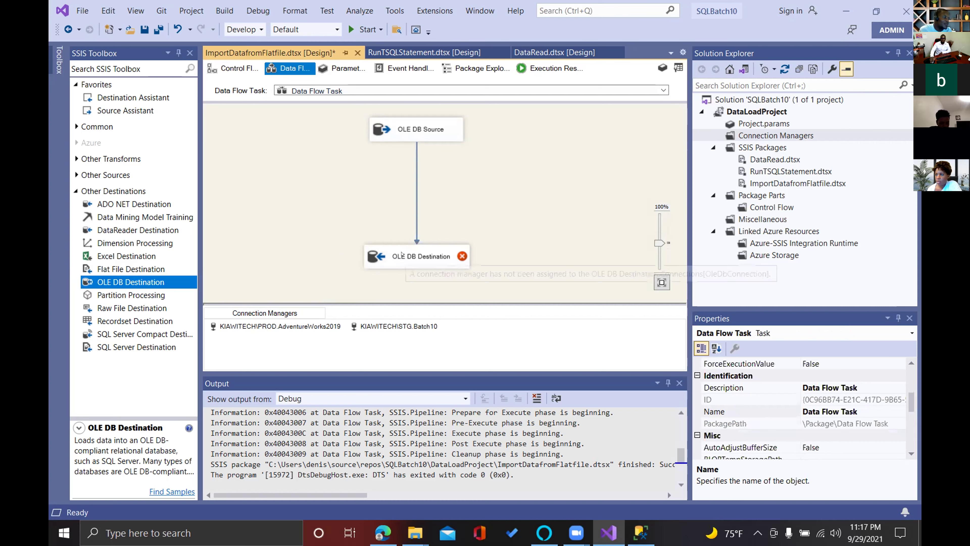
left_click(408, 254)
double_click(408, 253)
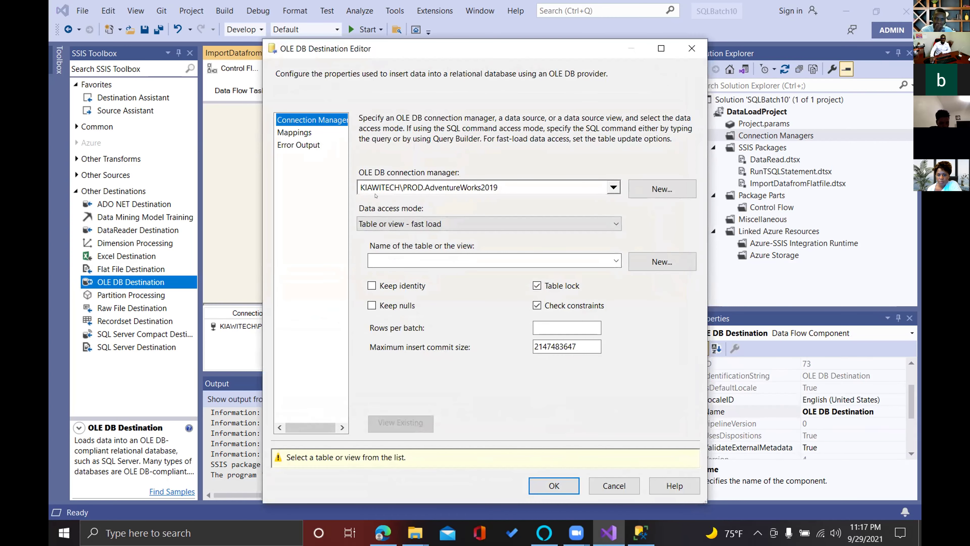
Step: Set the destination connection to KIAWITECH\STG.Batch10 and begin defining a new destination table
left_click(613, 188)
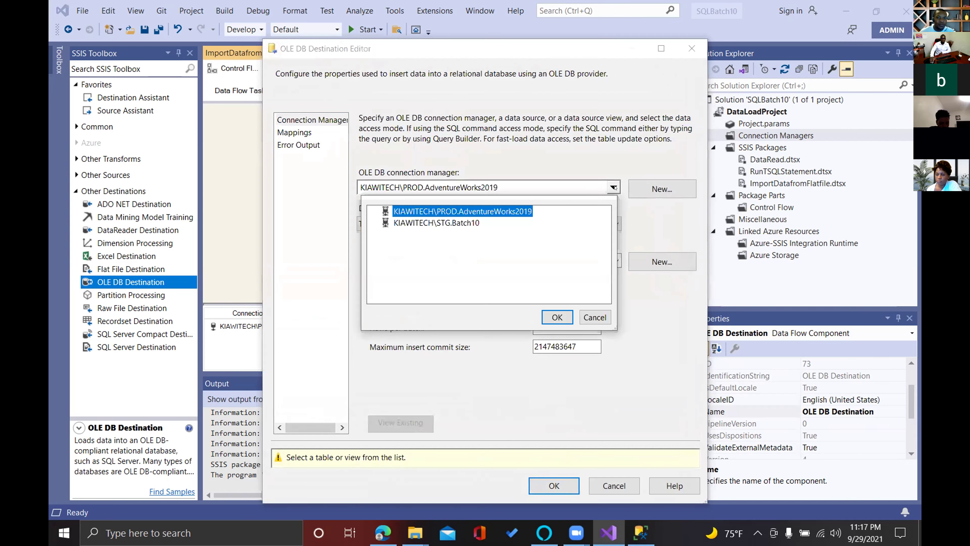
left_click(457, 224)
left_click(557, 317)
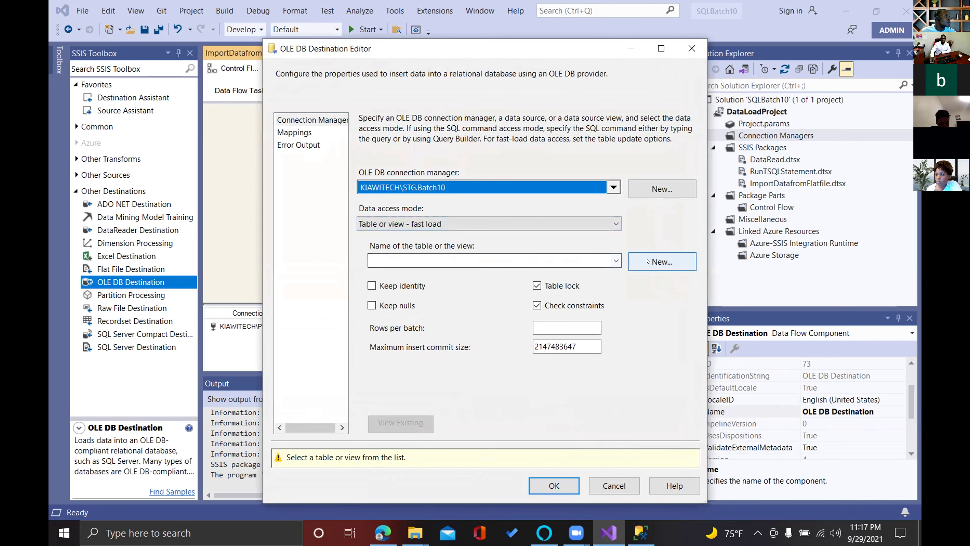
left_click(616, 260)
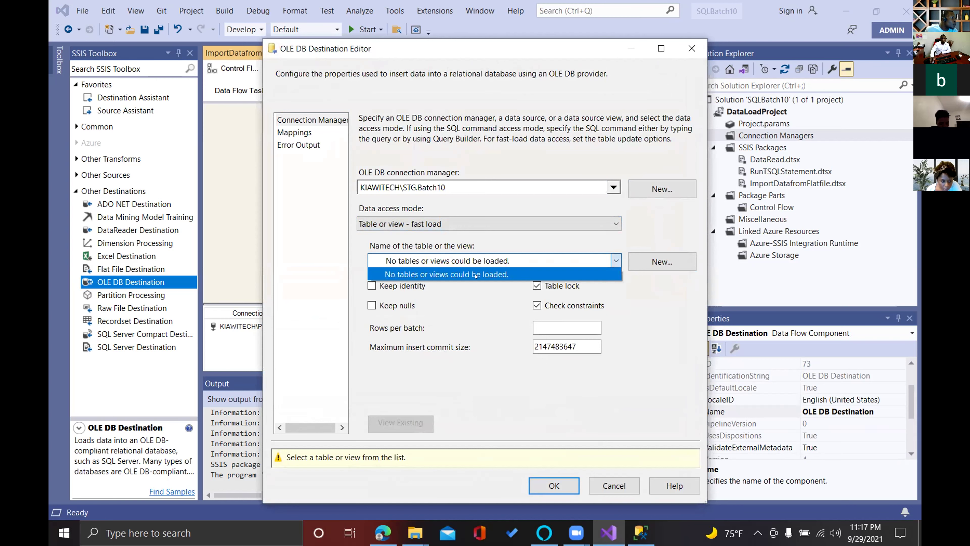
left_click(458, 312)
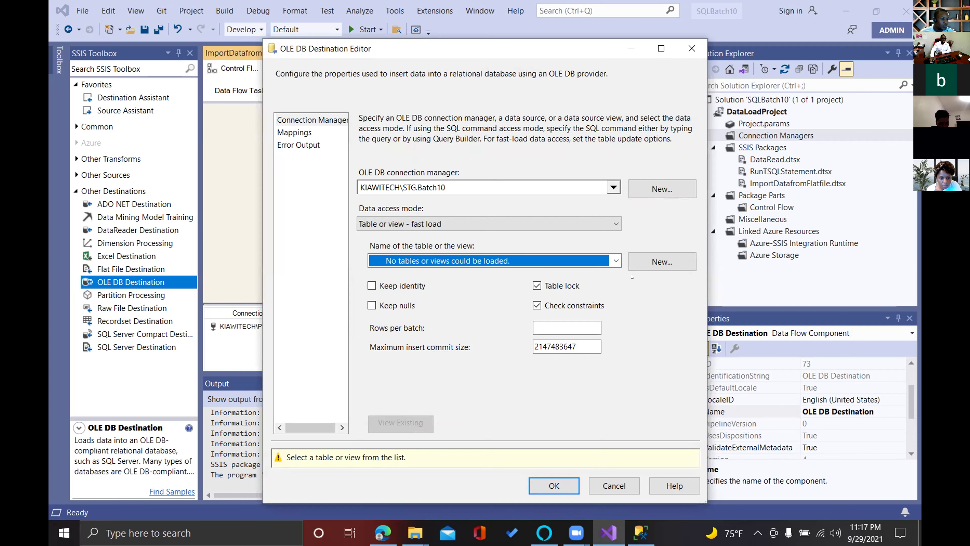
left_click(665, 262)
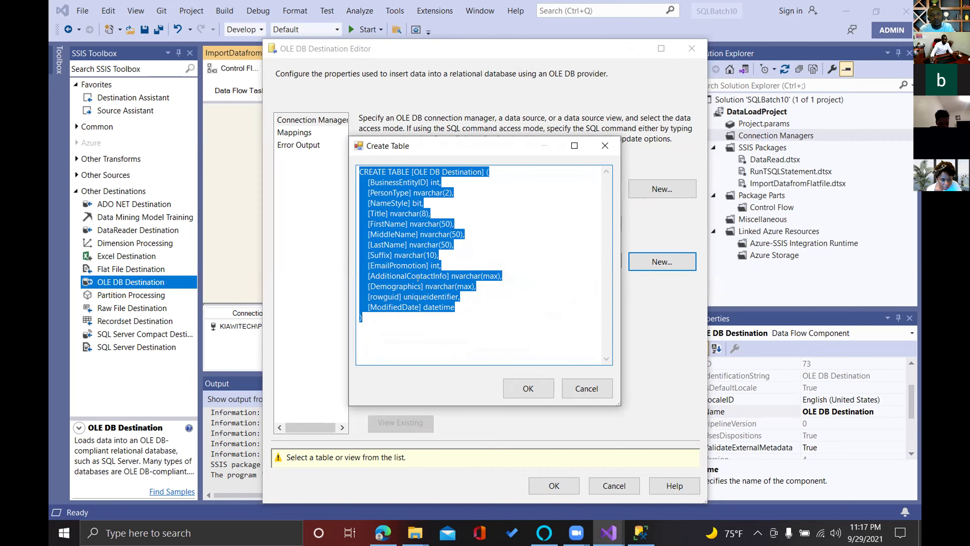
Step: Rename the generated table from [OLE DB Destination] to [person] and accept the CREATE TABLE script
left_click(441, 172)
left_click_drag(480, 171, 418, 164)
type("per")
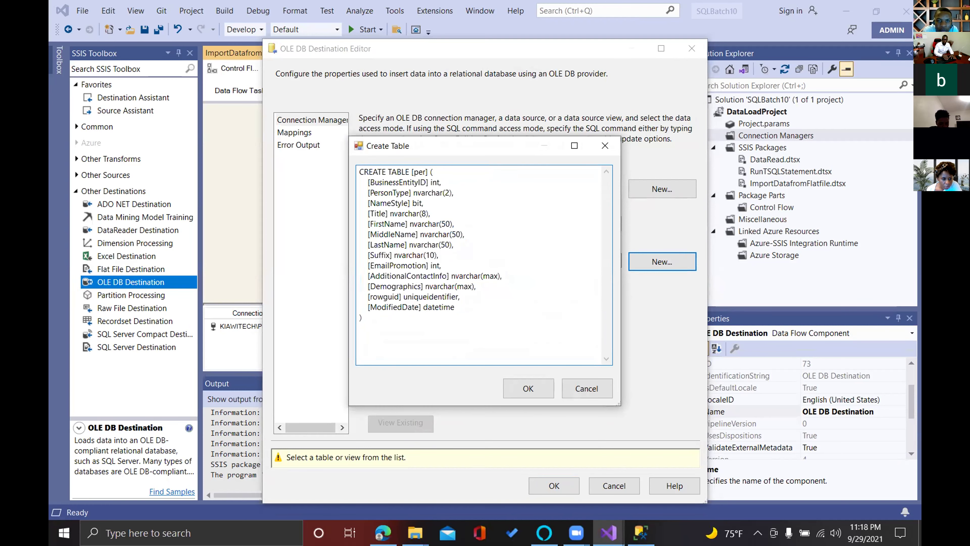
key("ctrl+z")
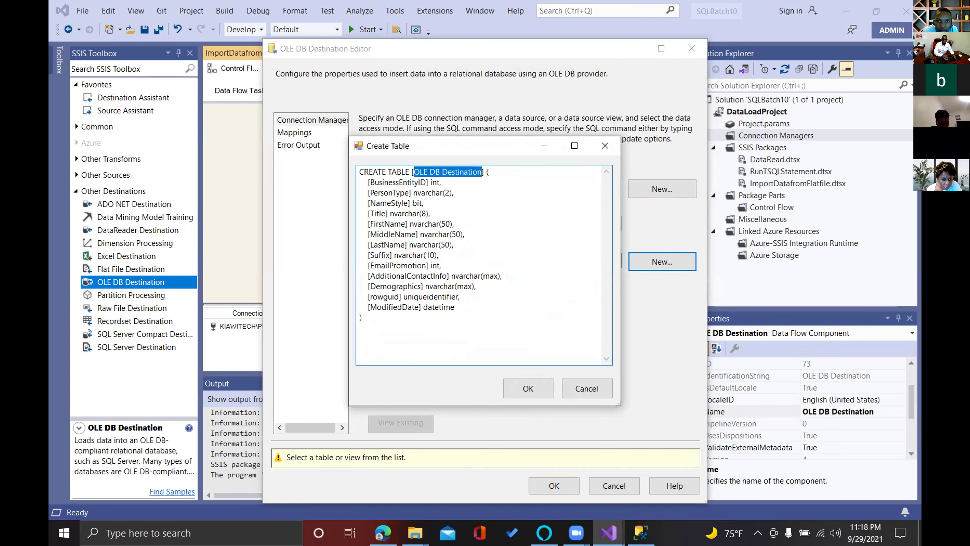
type("person")
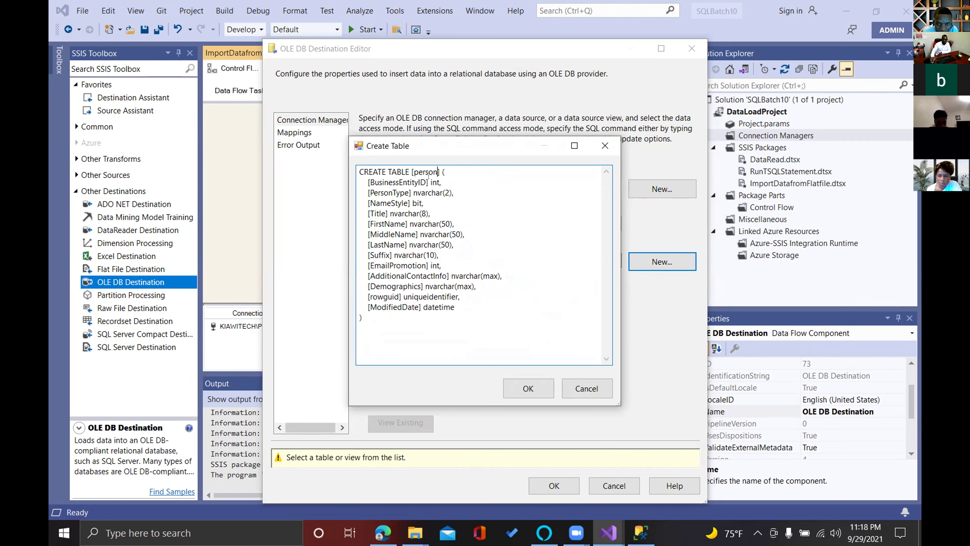
left_click_drag(374, 183, 390, 245)
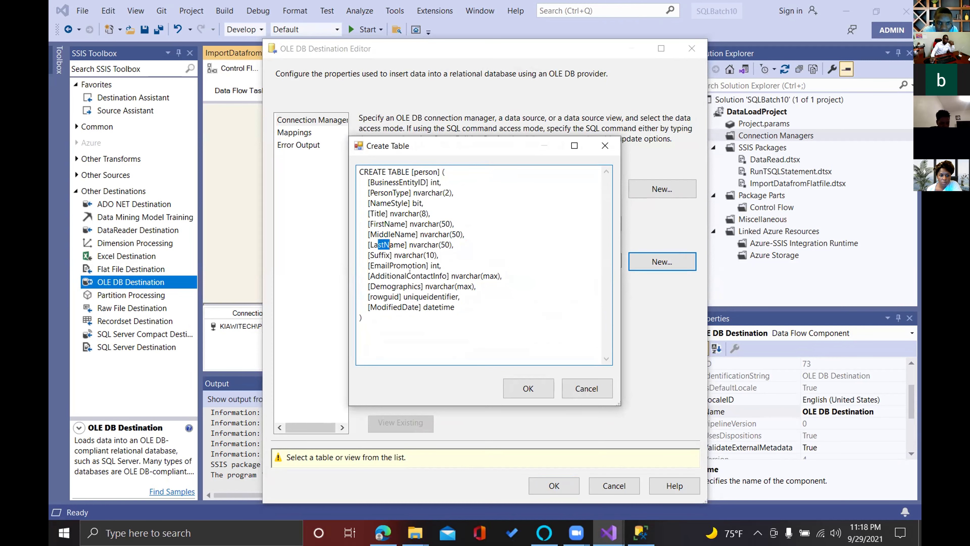
left_click(531, 387)
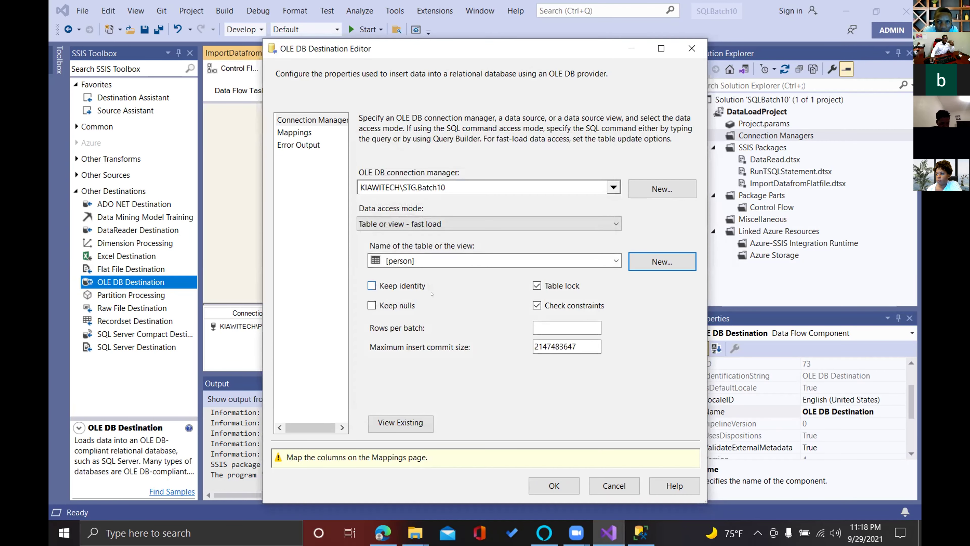
Step: Tick Keep identity and Keep nulls, then preview and close the person table's query results
left_click(372, 285)
left_click(372, 305)
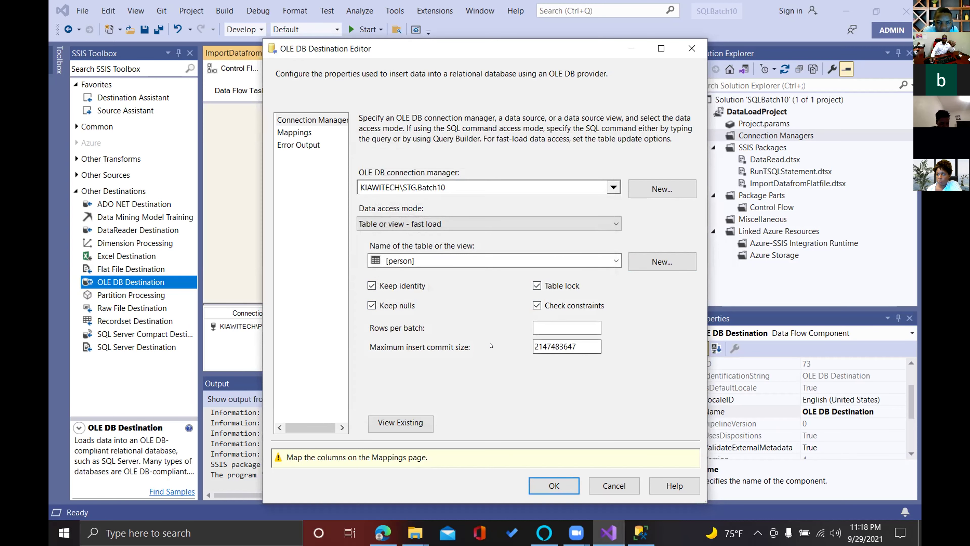
left_click(401, 422)
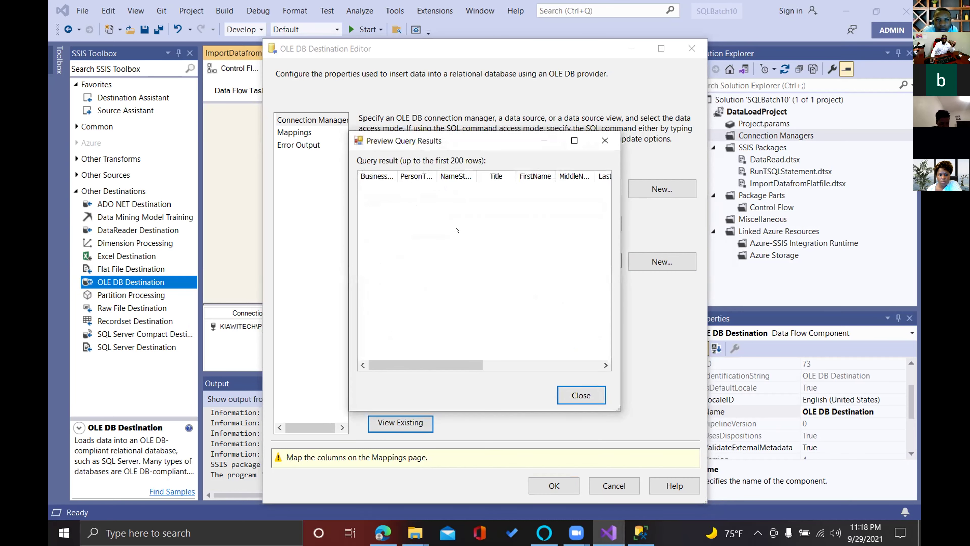
left_click_drag(390, 361, 550, 387)
left_click(565, 394)
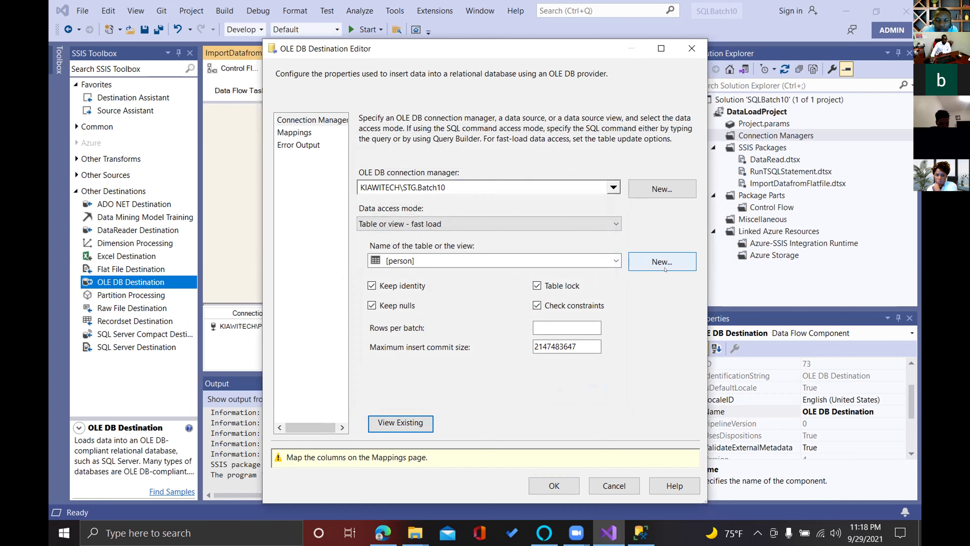
Step: Clear Keep identity and Keep nulls and show the destination's Mappings page
left_click(374, 285)
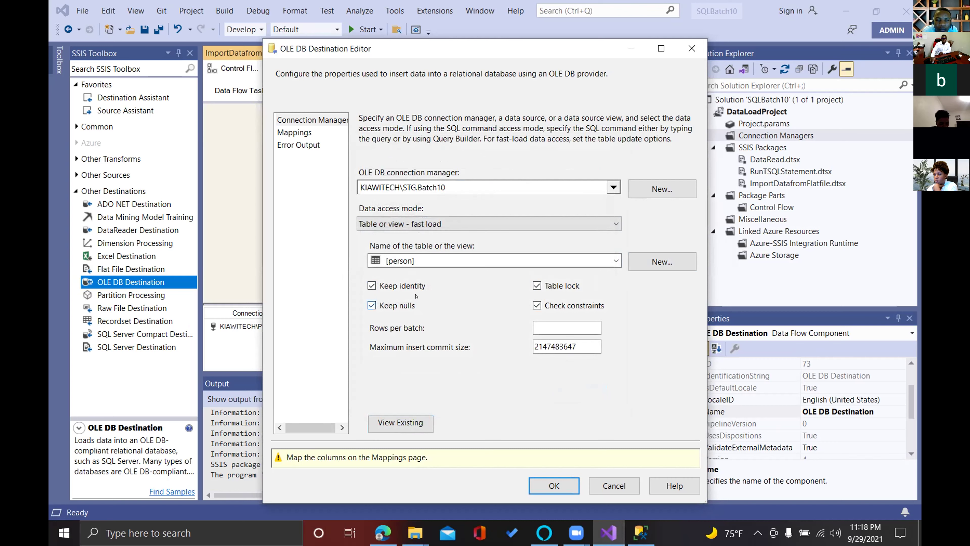
left_click(372, 285)
left_click(372, 305)
left_click(291, 132)
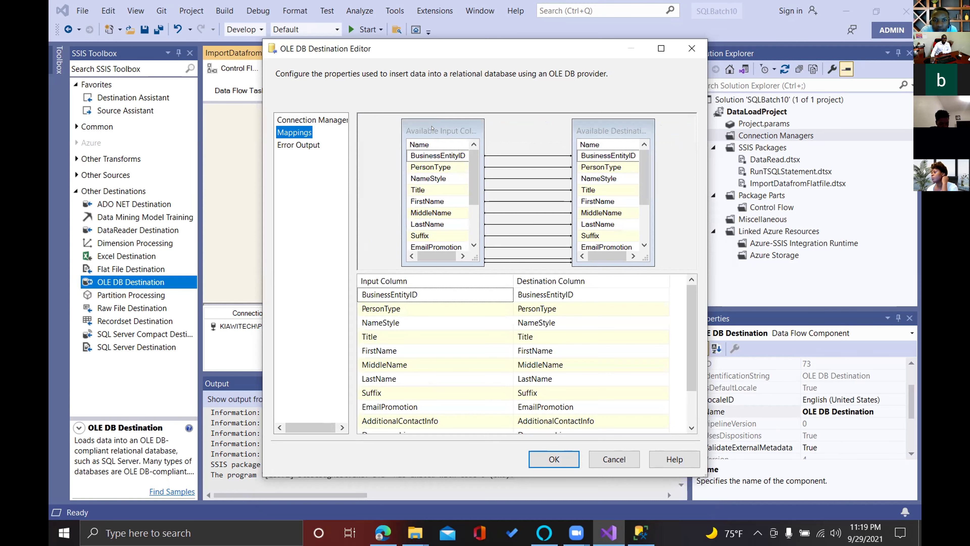
Step: Widen the column lists and switch BusinessEntityID's mapping to unmapped and back in the grid
left_click_drag(432, 128, 404, 127)
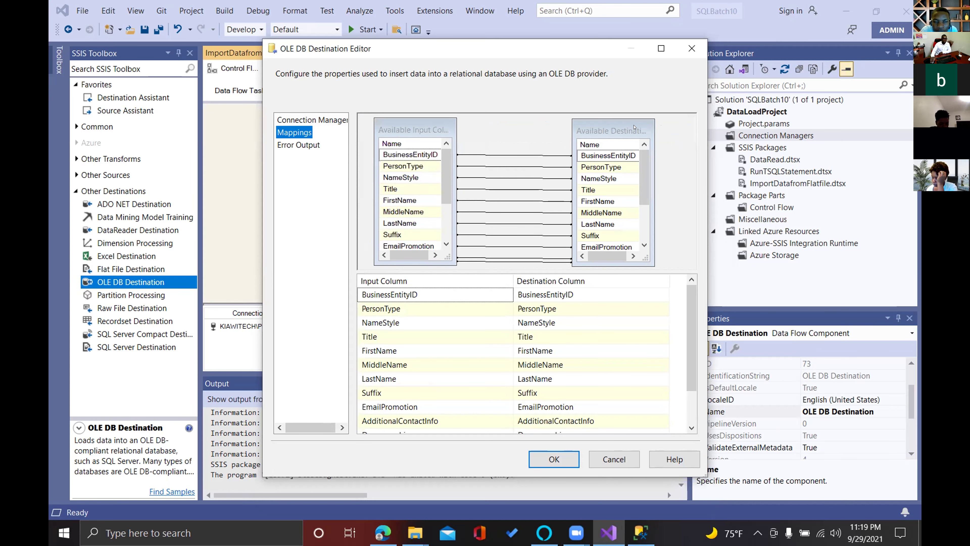
left_click_drag(634, 127, 651, 128)
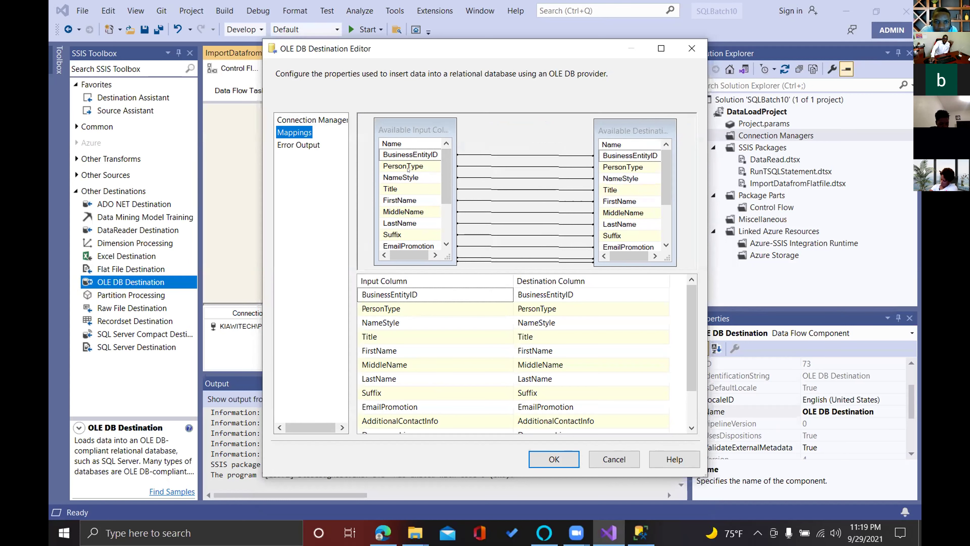
mouse_move(408, 154)
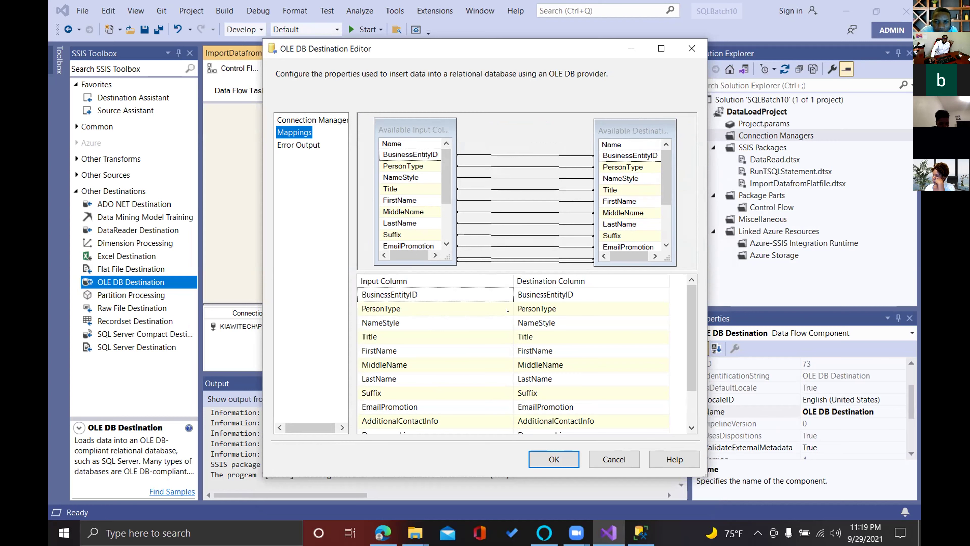
left_click(559, 295)
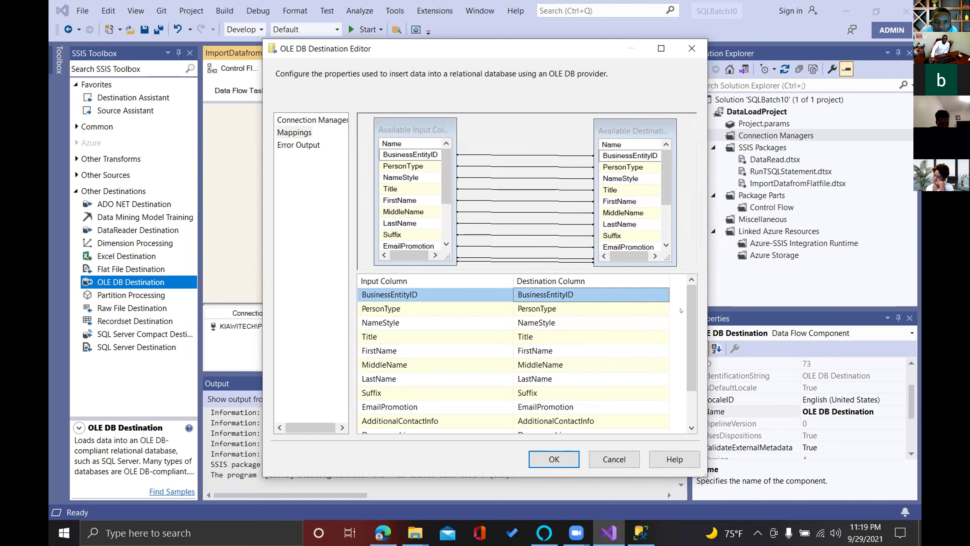
left_click(548, 309)
left_click(426, 309)
left_click(424, 295)
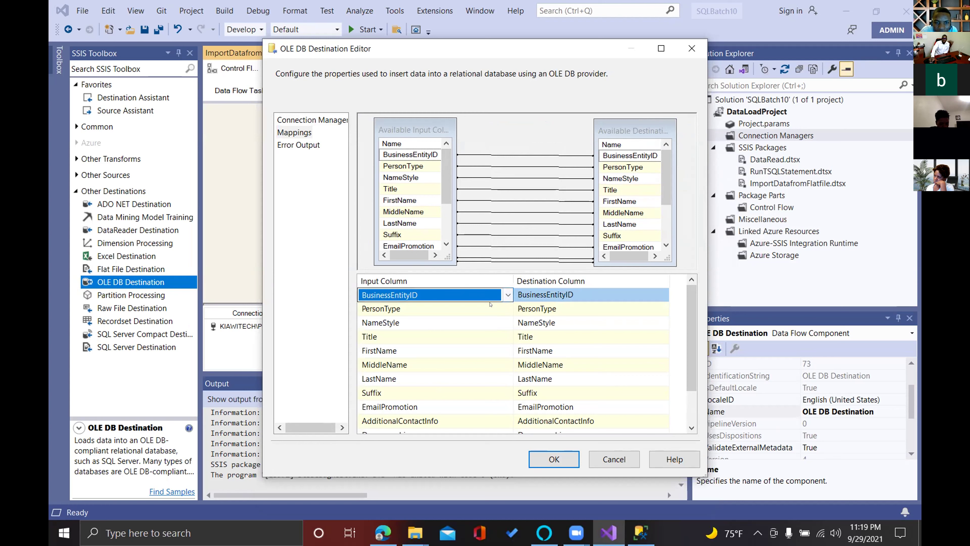
left_click(449, 295)
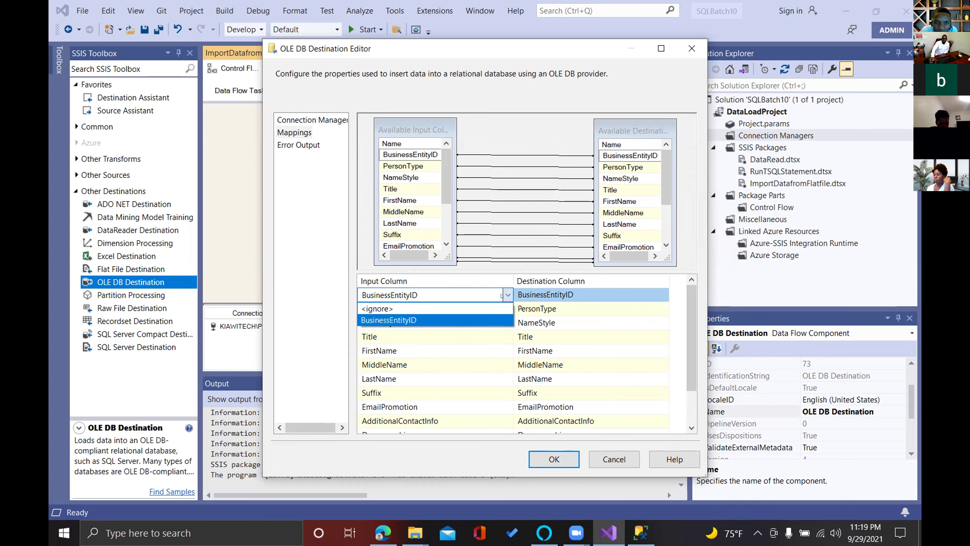
left_click(450, 308)
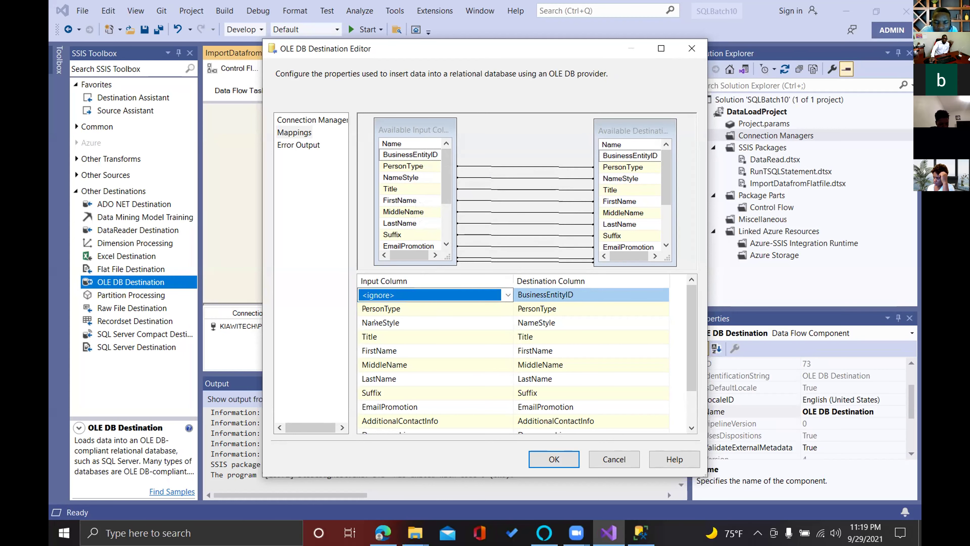
mouse_move(465, 312)
left_click(458, 295)
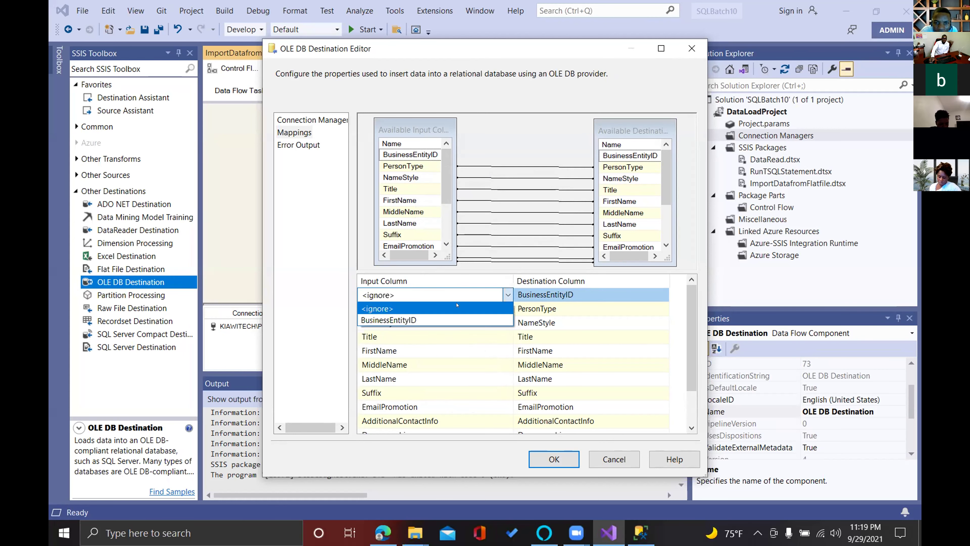
left_click(434, 312)
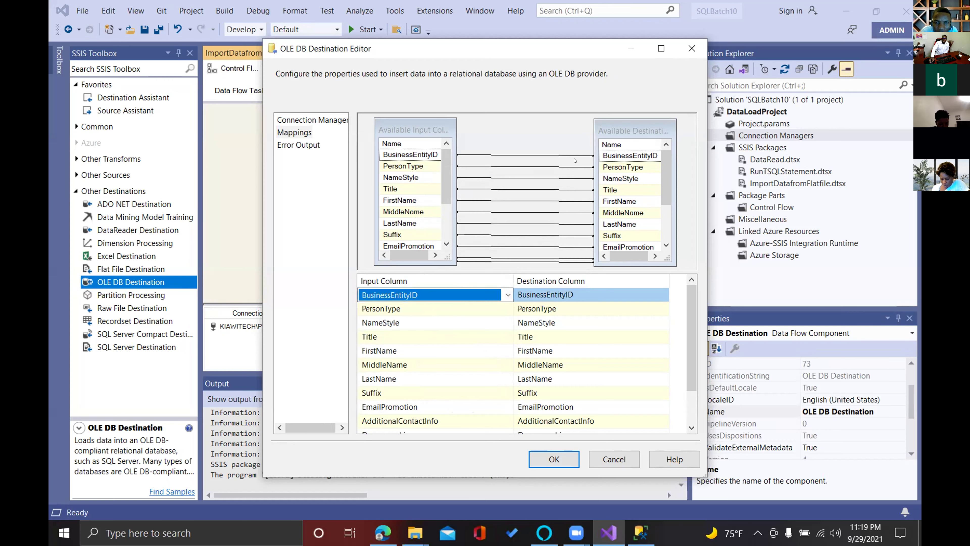
left_click(560, 155)
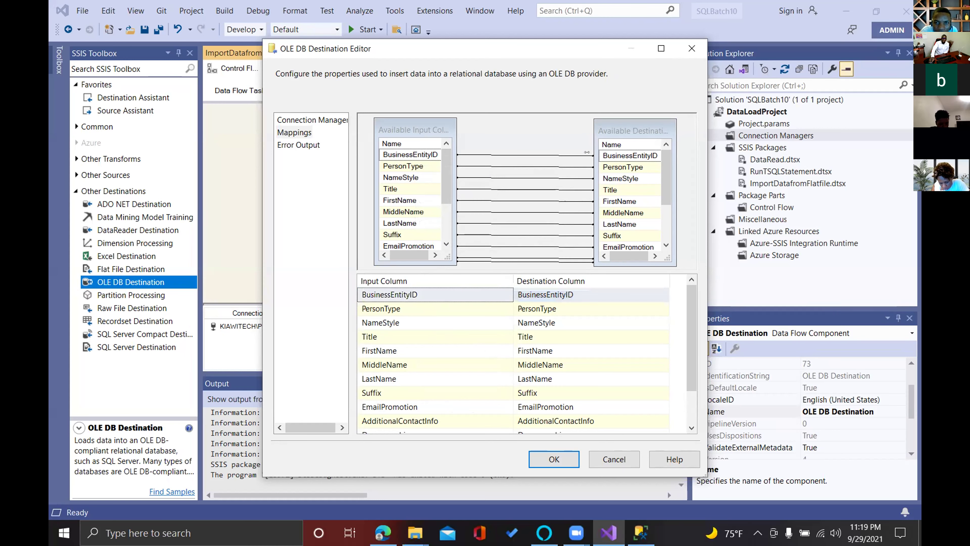
Step: Delete the BusinessEntityID mapping, try linking it to Title, PersonType and FirstName, then remove it
left_click(565, 154)
key("Delete")
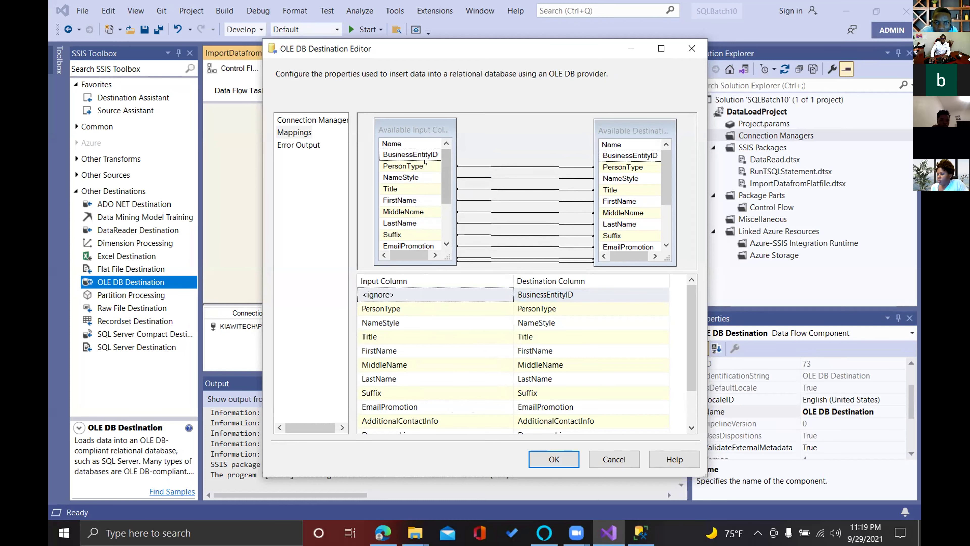
left_click(432, 154)
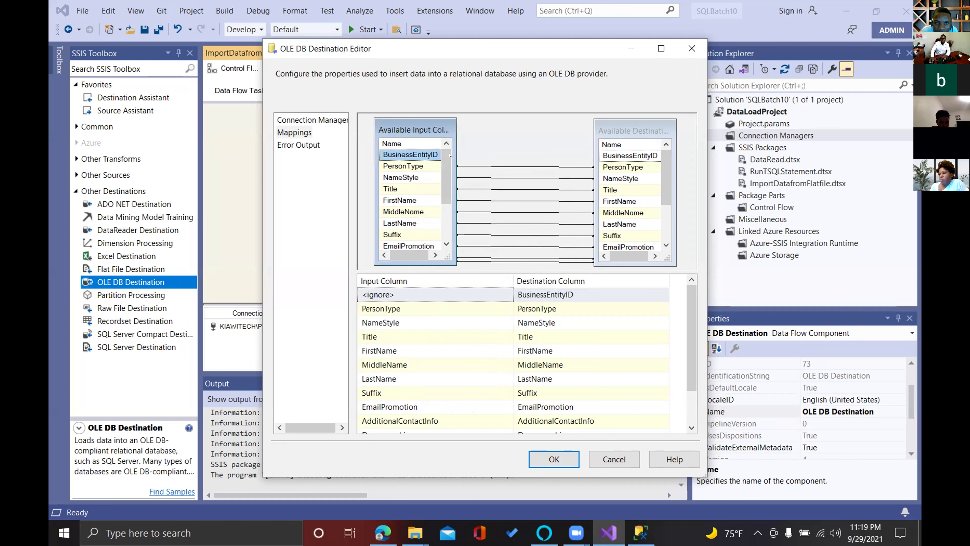
left_click(601, 188)
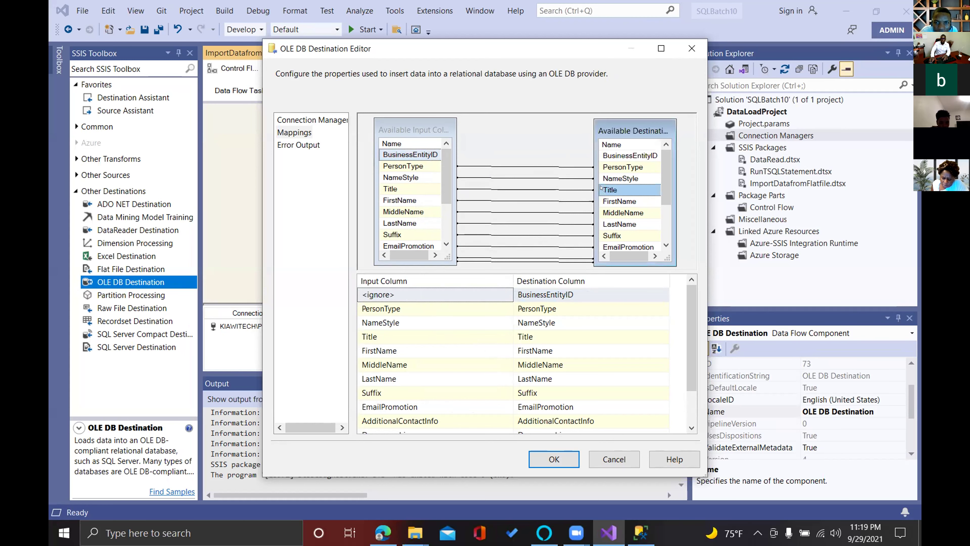
left_click(446, 152)
left_click(609, 168)
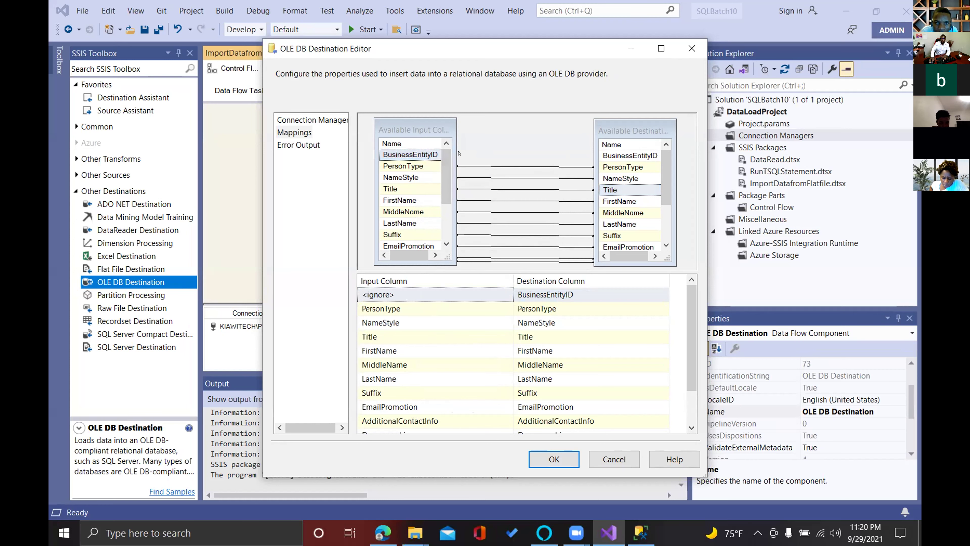
left_click(584, 170)
left_click(446, 176)
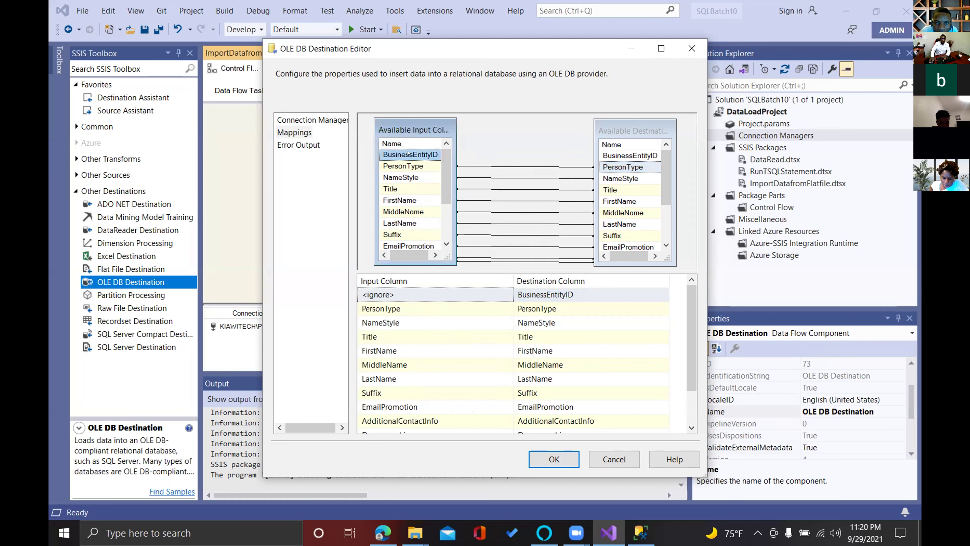
left_click_drag(610, 204, 608, 202)
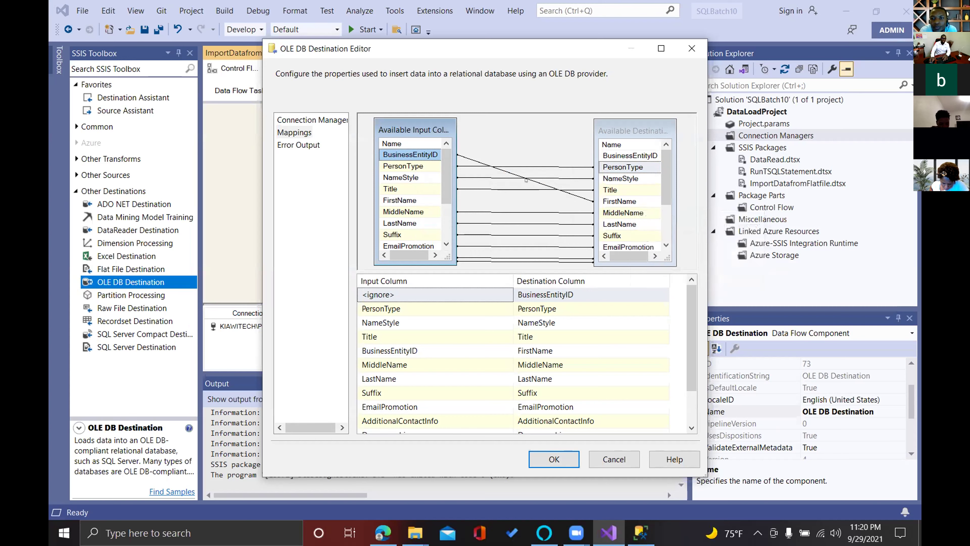
left_click(499, 169)
key("Delete")
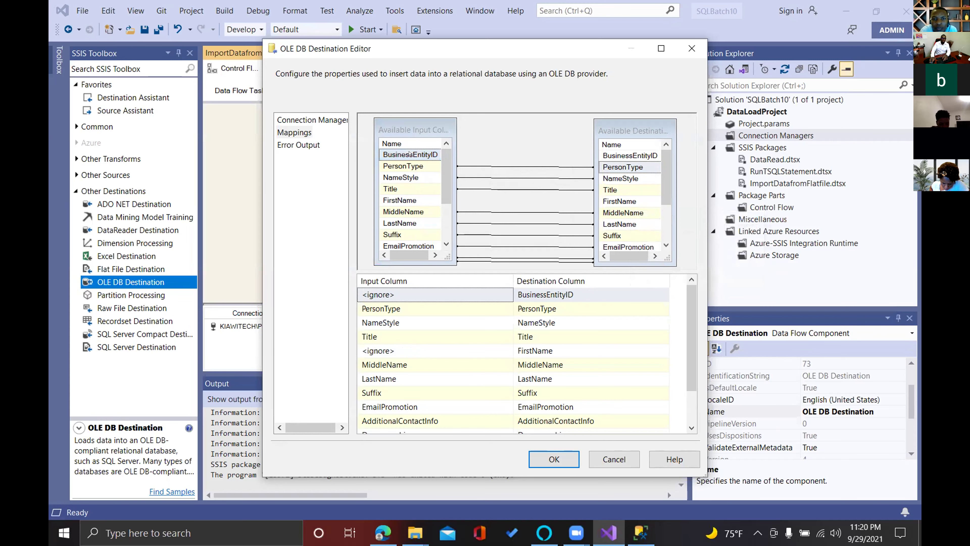
Step: Map BusinessEntityID to LastName, remove that, map it to Suffix, then cancel the editor
left_click(409, 155)
left_click_drag(427, 147, 435, 147)
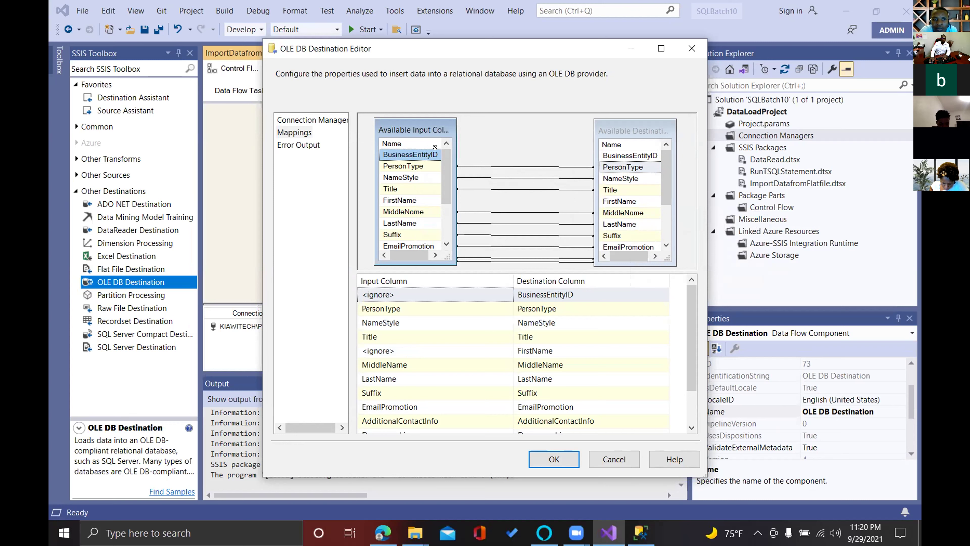
left_click_drag(435, 147, 616, 225)
right_click(601, 226)
left_click(627, 254)
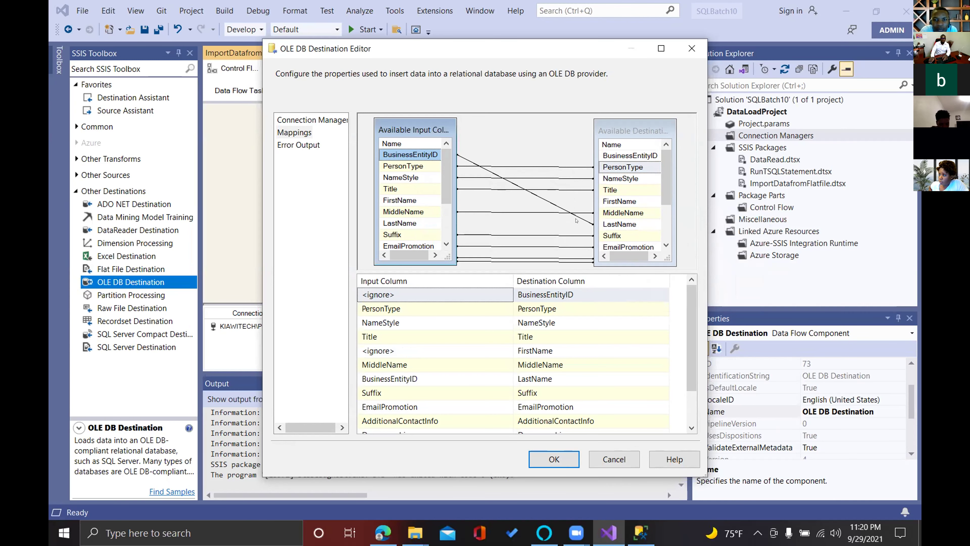
left_click(414, 153)
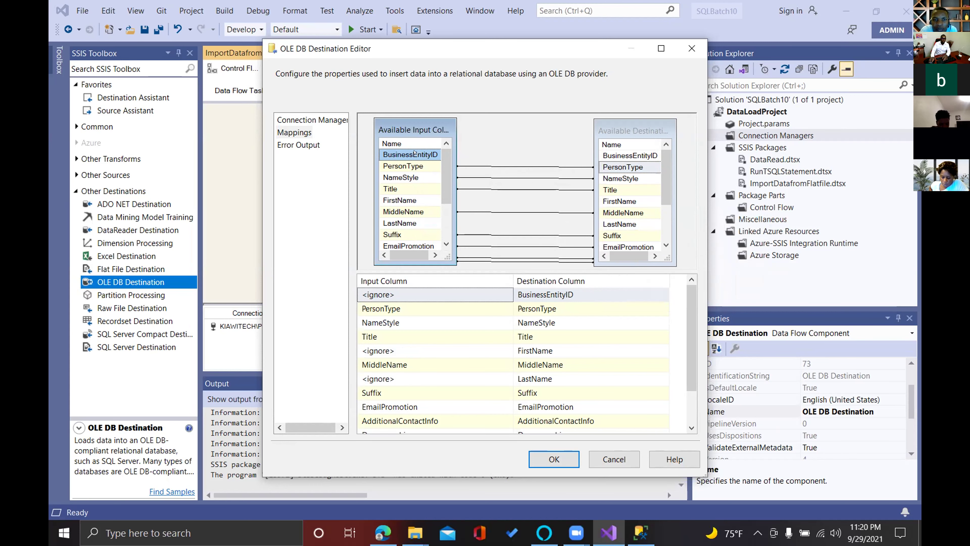
left_click_drag(488, 178, 609, 235)
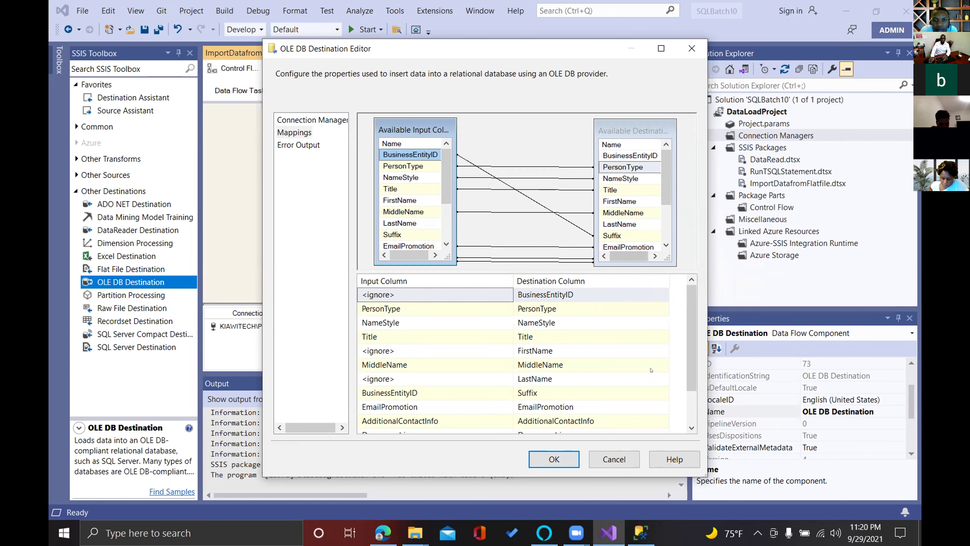
left_click(609, 459)
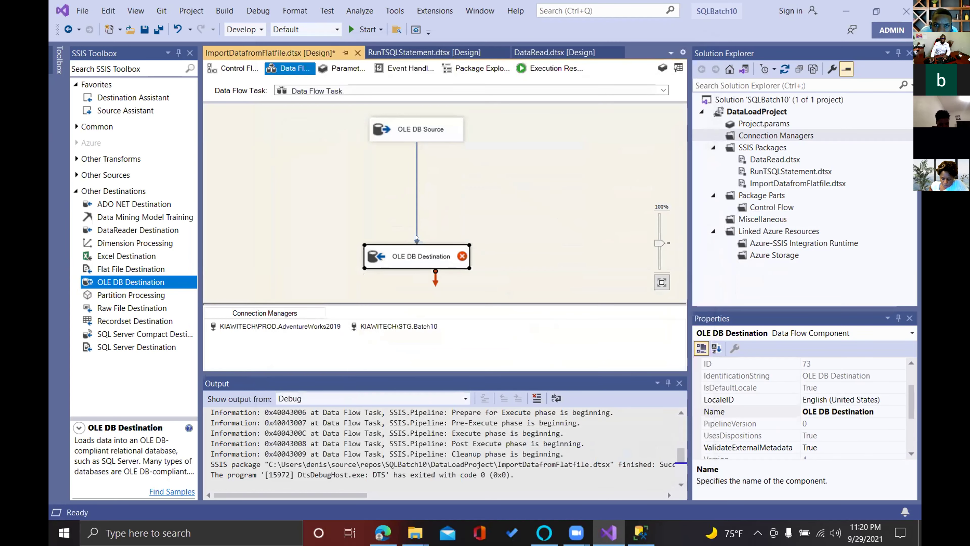
Step: Reopen the destination editor and create a new table named 'peron' from the source columns
double_click(401, 255)
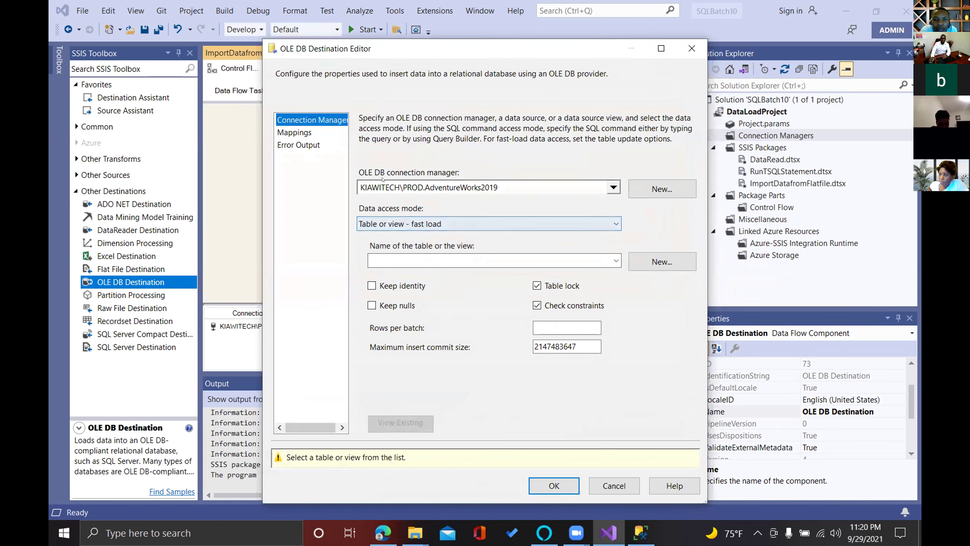
left_click(616, 260)
left_click(611, 273)
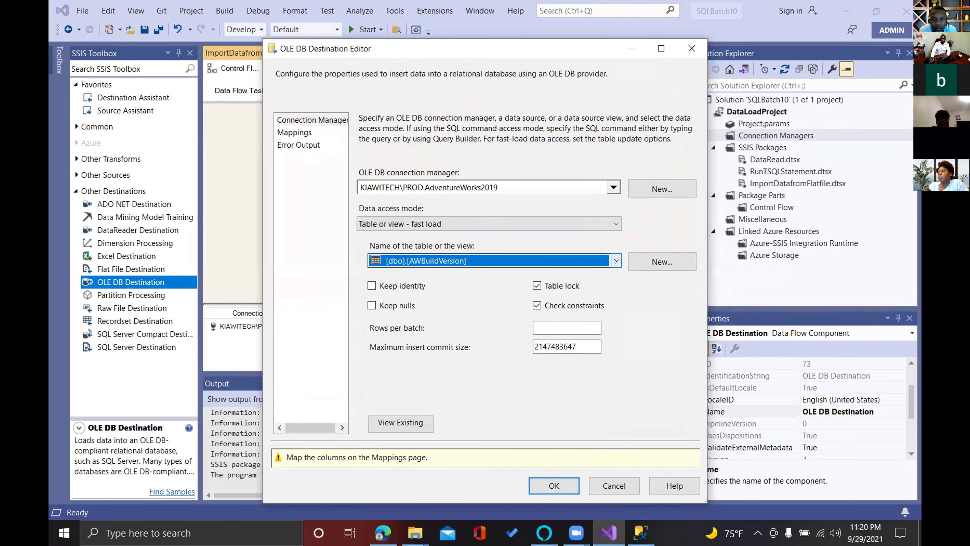
left_click(616, 261)
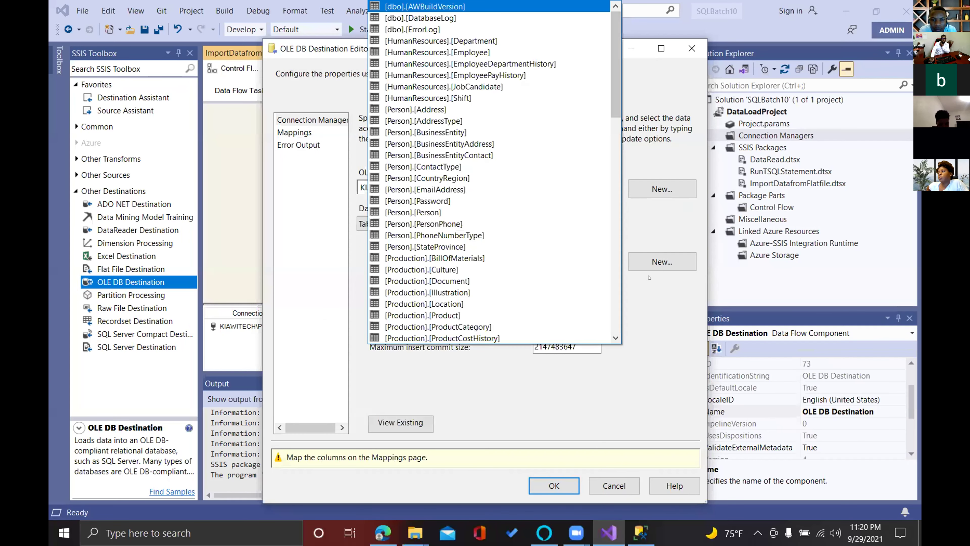
left_click(649, 278)
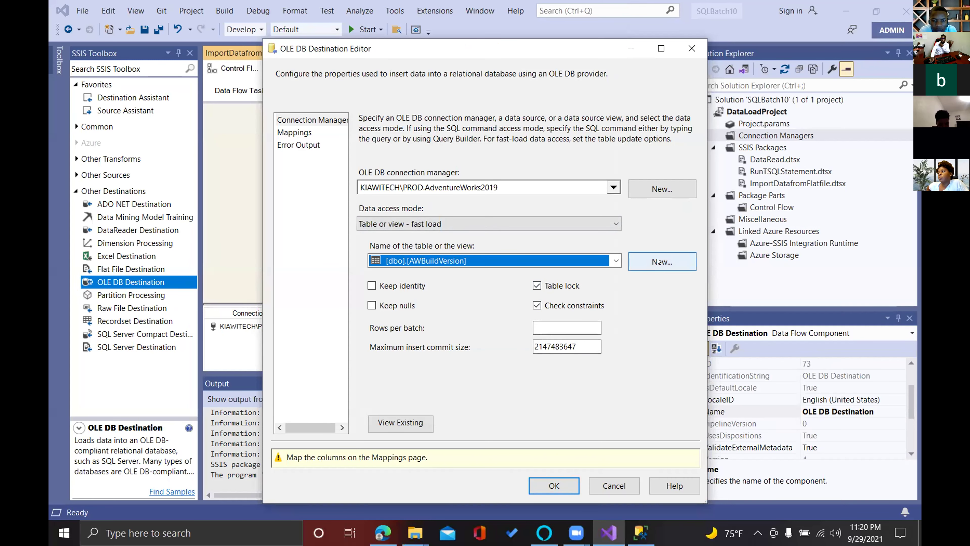
left_click(615, 261)
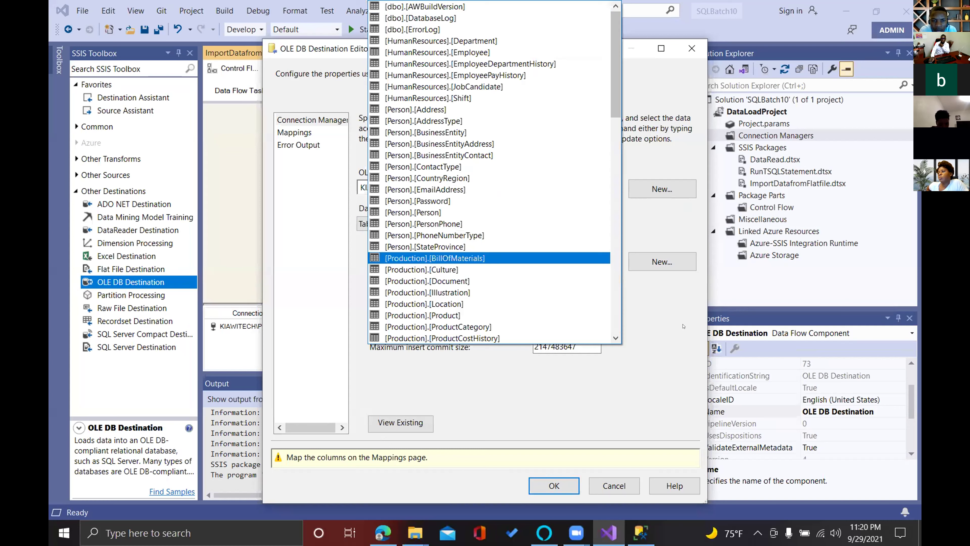
left_click(615, 261)
left_click(673, 267)
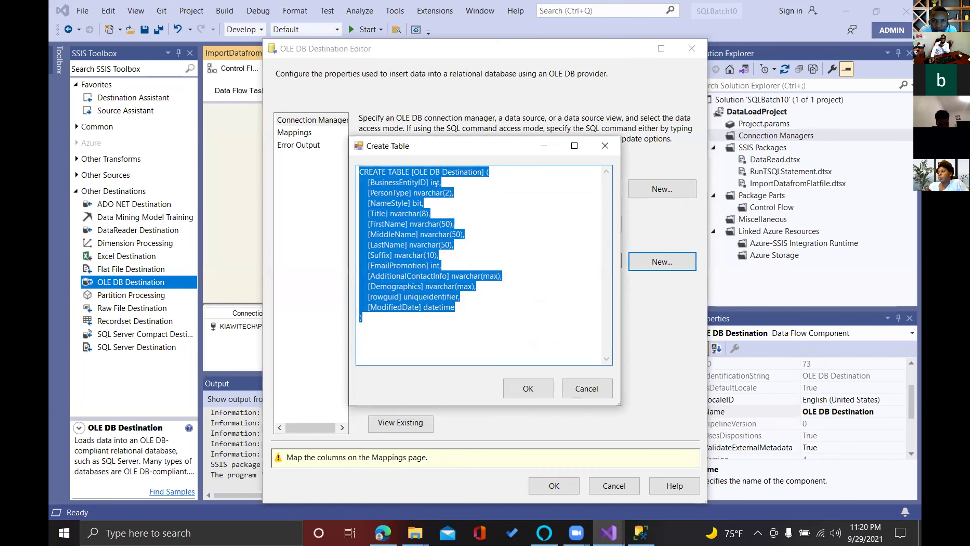
left_click(461, 178)
left_click_drag(476, 171, 425, 172)
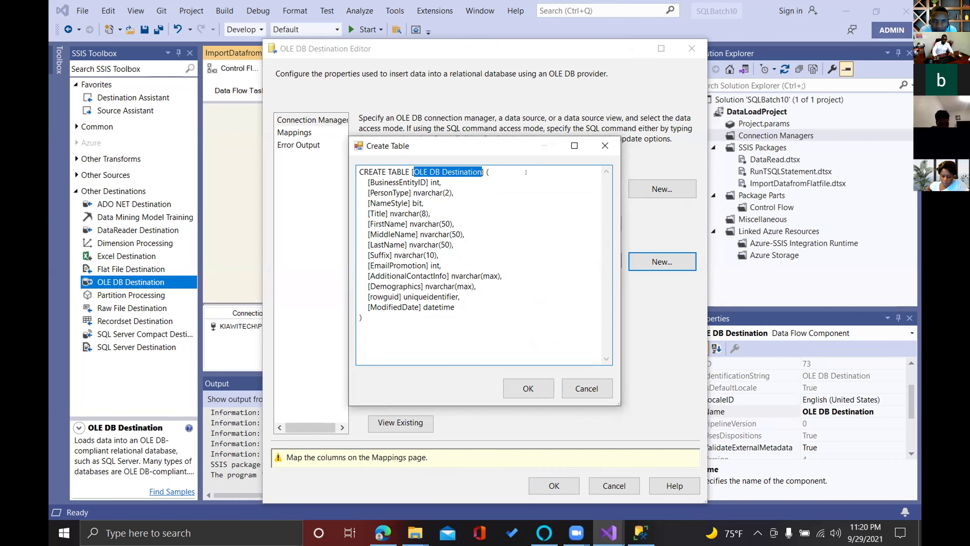
type("peron")
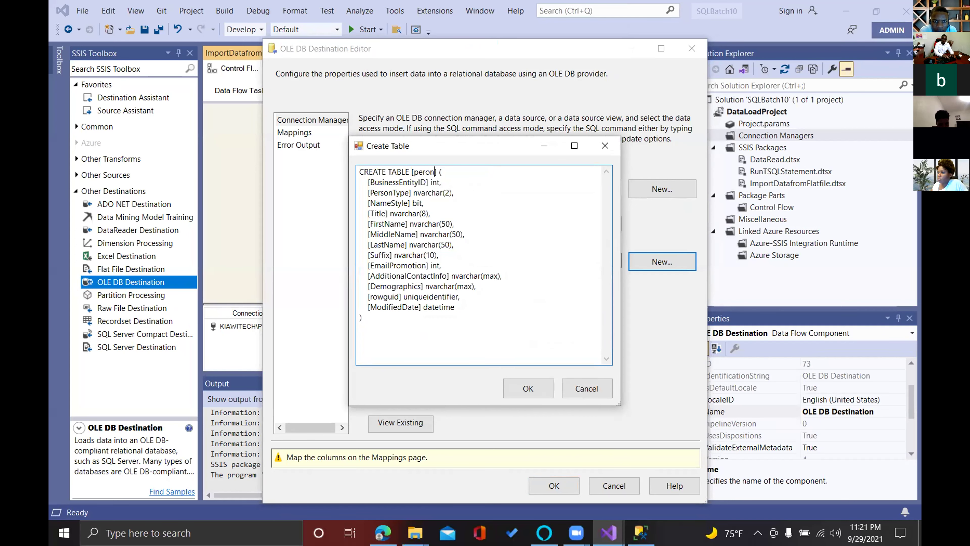
left_click(527, 388)
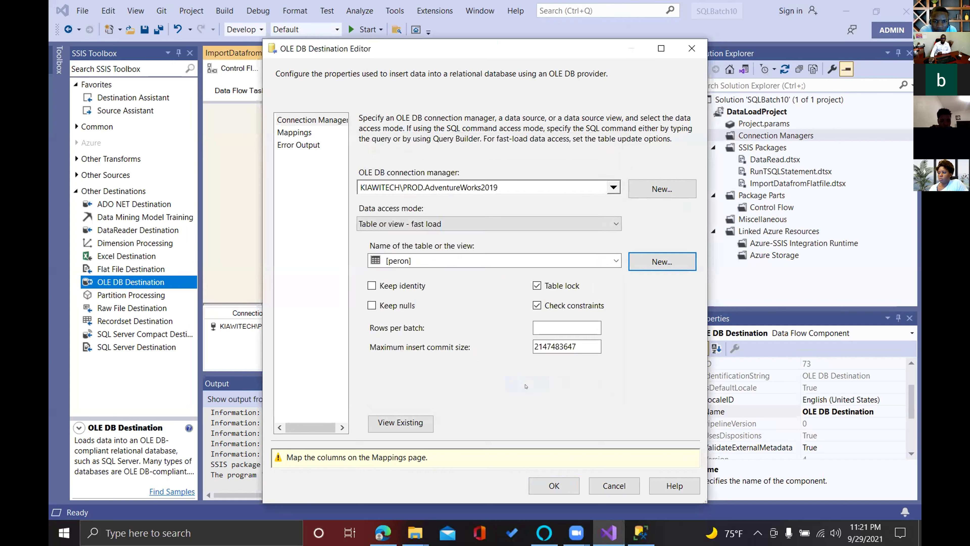
Step: Review the one-to-one column mappings and error output, then confirm the destination settings
left_click(293, 132)
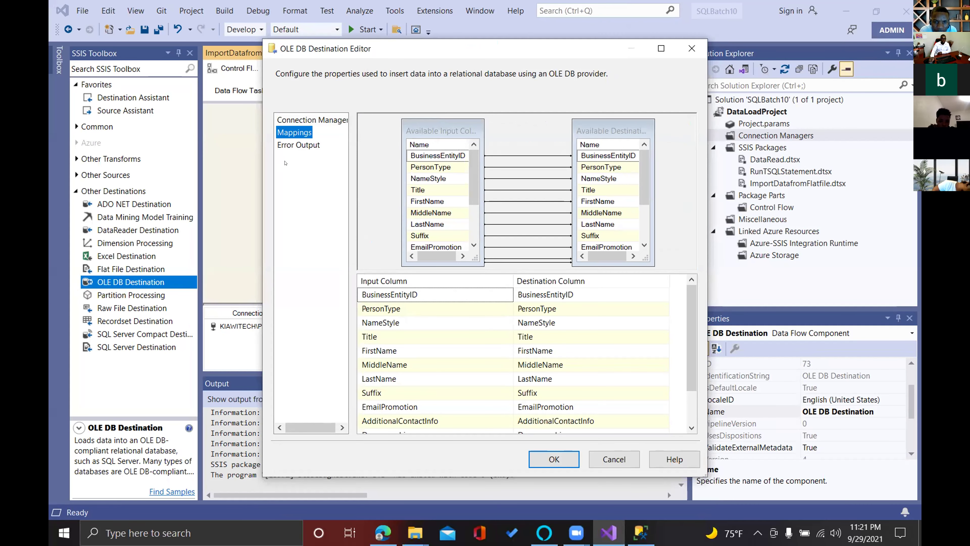
left_click(298, 145)
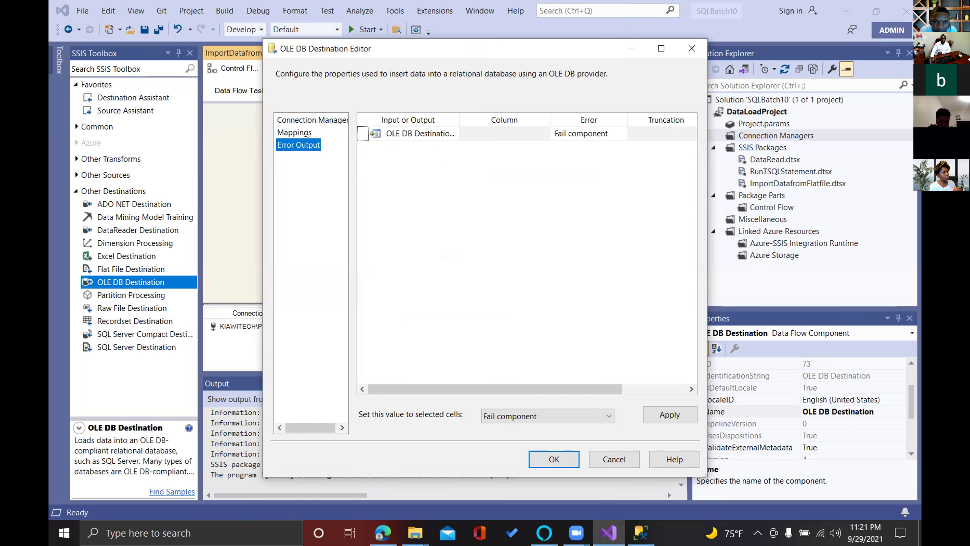
left_click(302, 133)
left_click(309, 120)
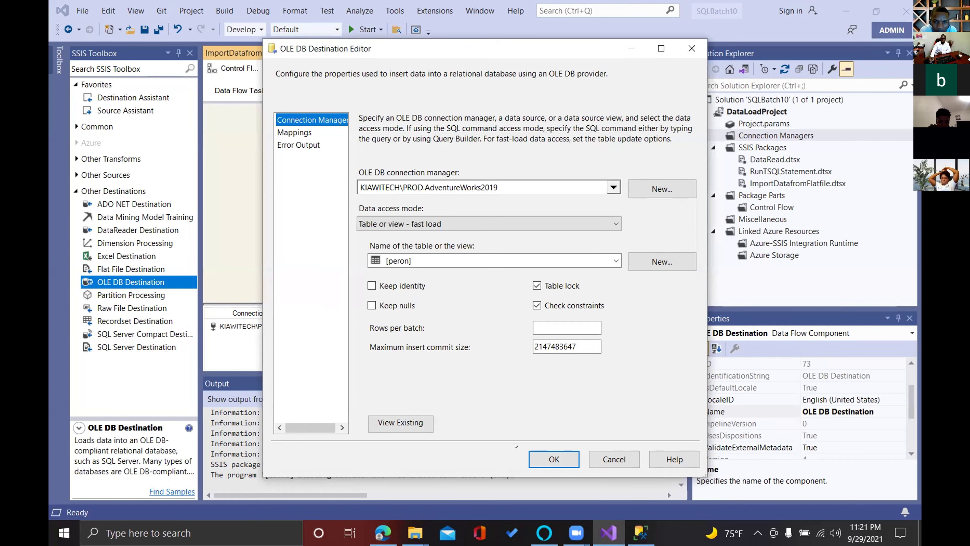
key("Return")
left_click(459, 194)
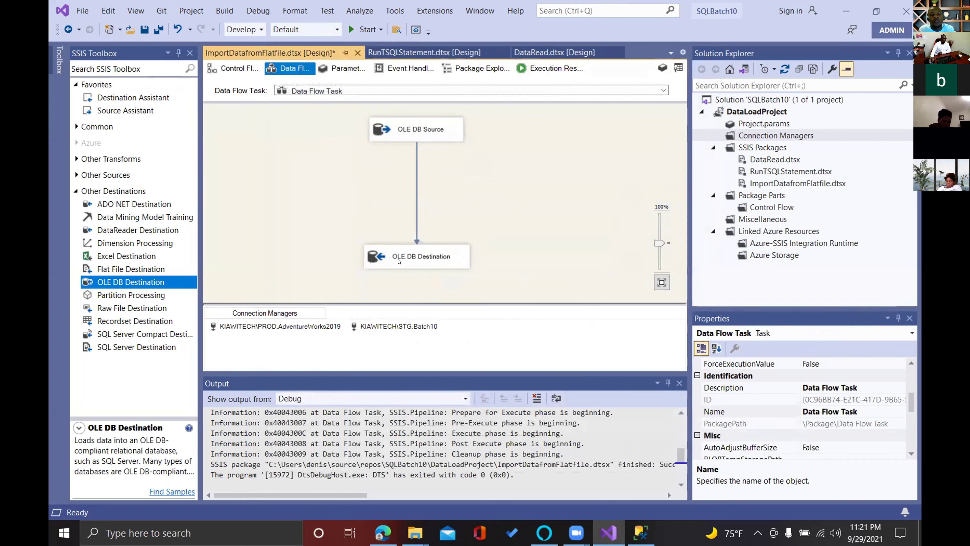
Step: Run the package, loading 19,972 rows into the OLE DB Destination, then switch to SSMS
left_click(363, 29)
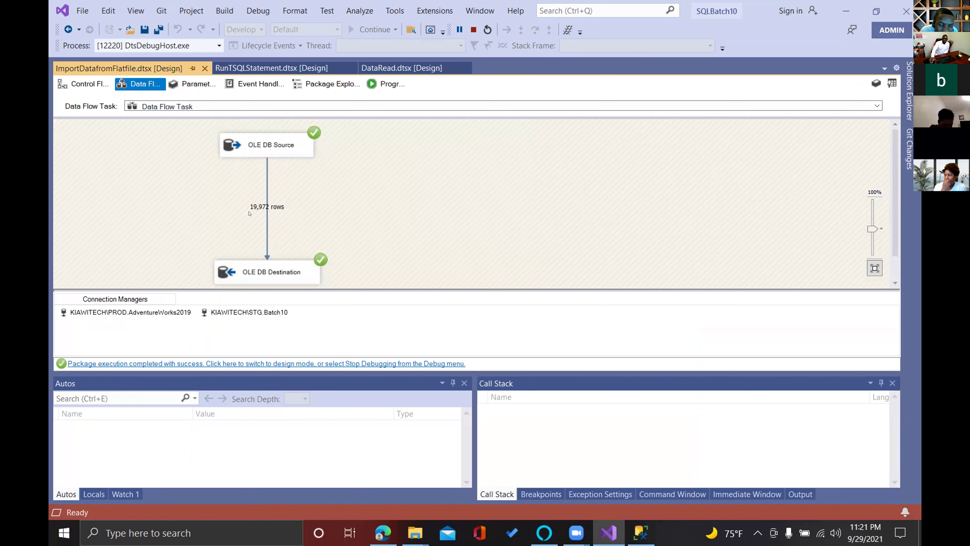
left_click(252, 270)
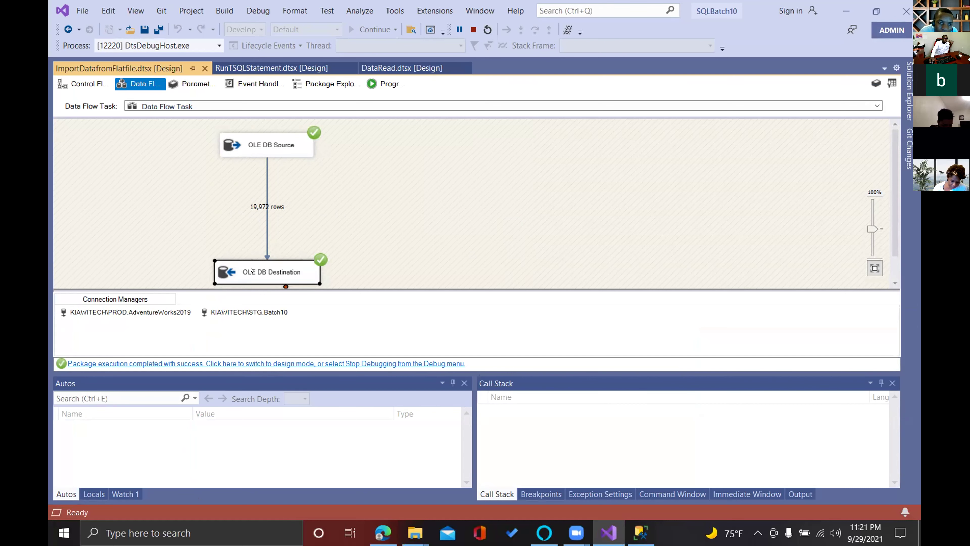
left_click(640, 532)
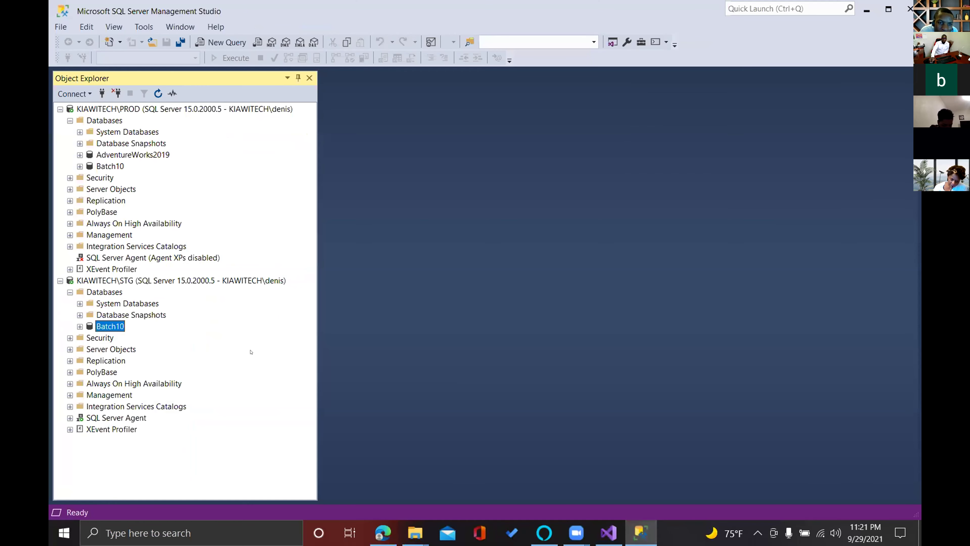
Step: Expand Batch10's Tables in Object Explorer to find dbo.person, then return to Visual Studio
left_click(80, 327)
left_click(90, 349)
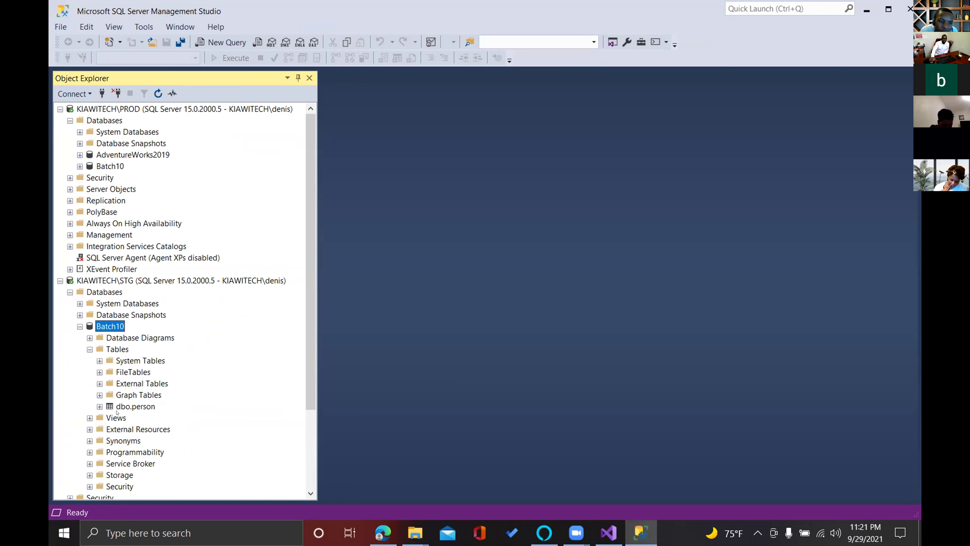
left_click(133, 408)
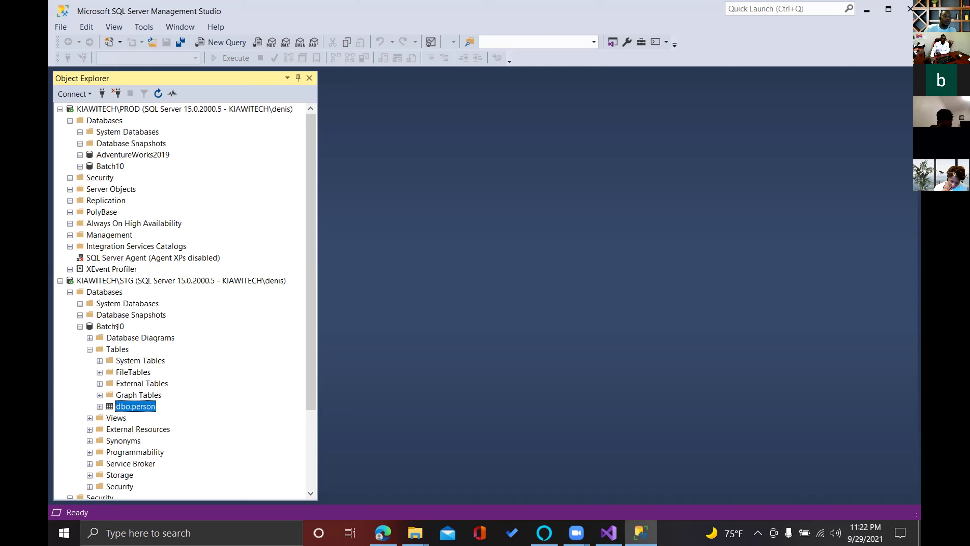
left_click(111, 326)
left_click(609, 533)
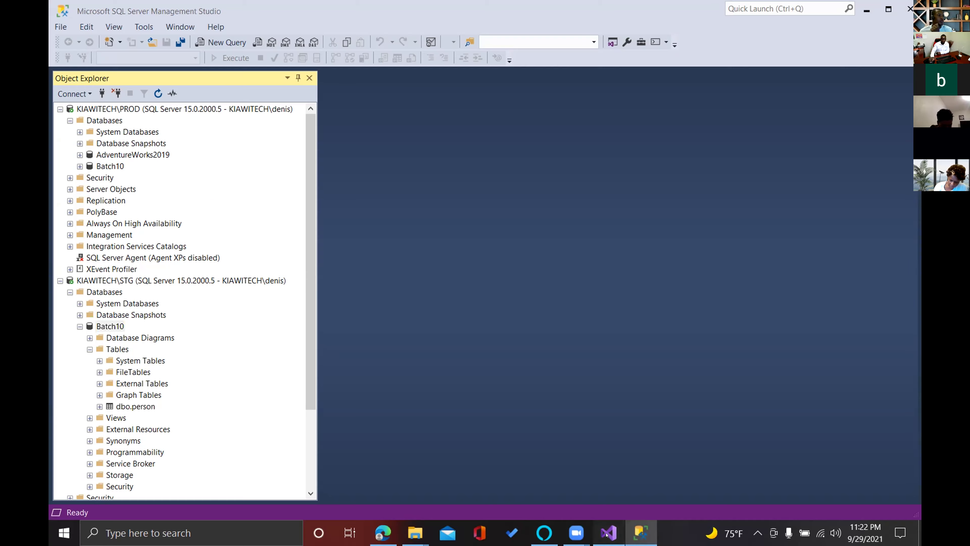
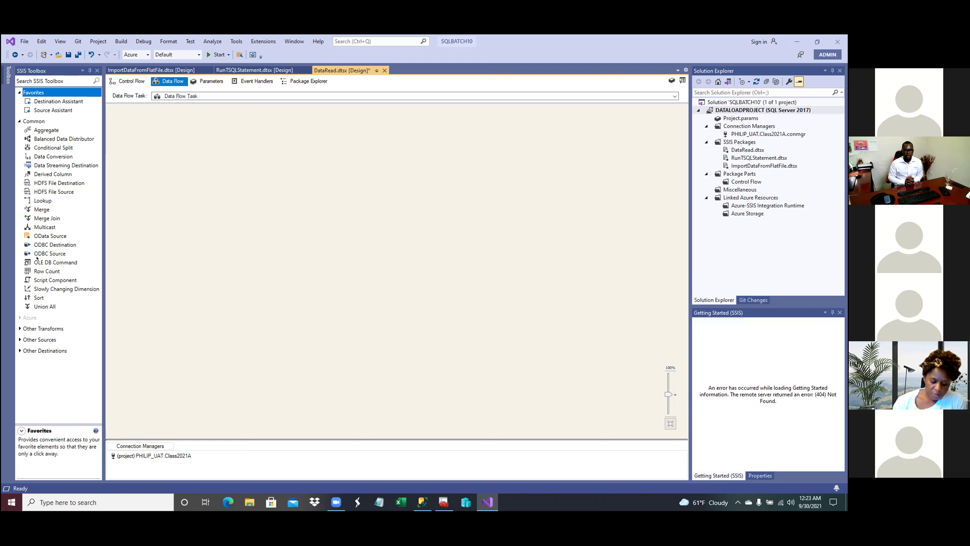
Step: Drag an OLE DB Source from Other Sources onto the DataRead data flow and open its editor
left_click(20, 339)
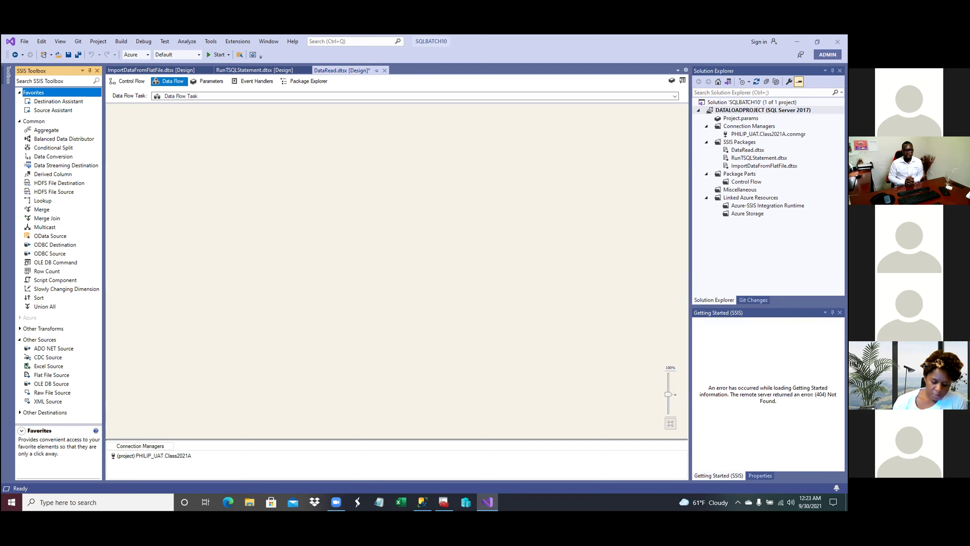
left_click_drag(40, 384, 354, 293)
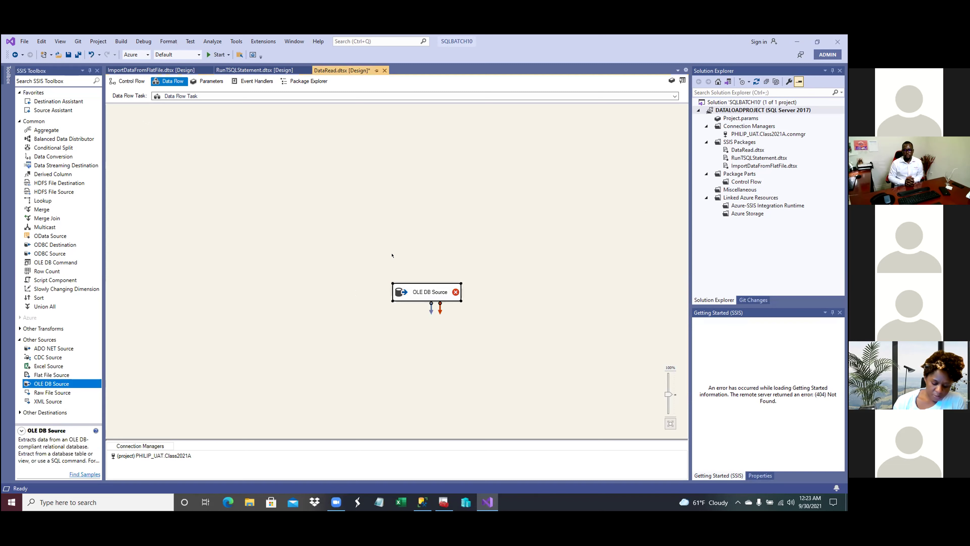
double_click(428, 291)
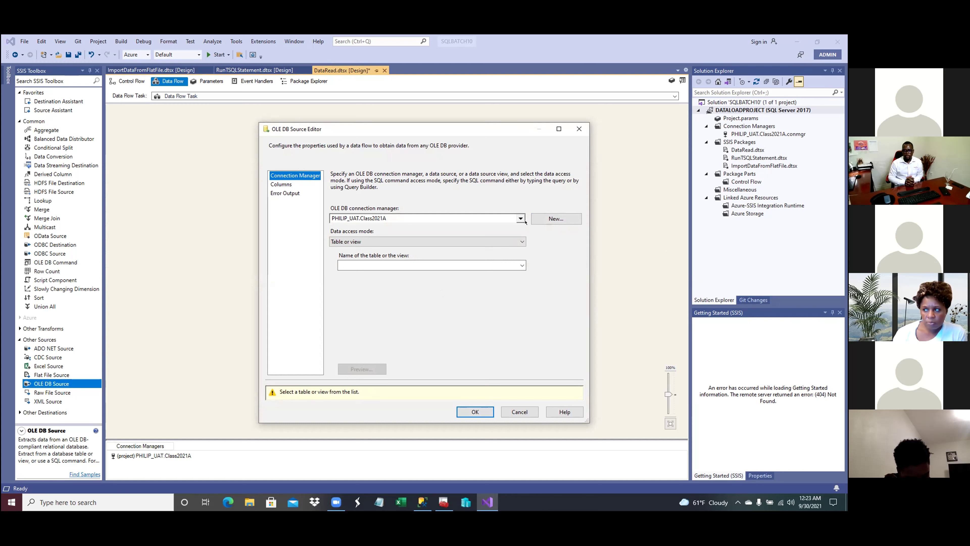
Step: Keep the Table or view access mode and preview the [dbo].[Persons1] table
left_click(519, 241)
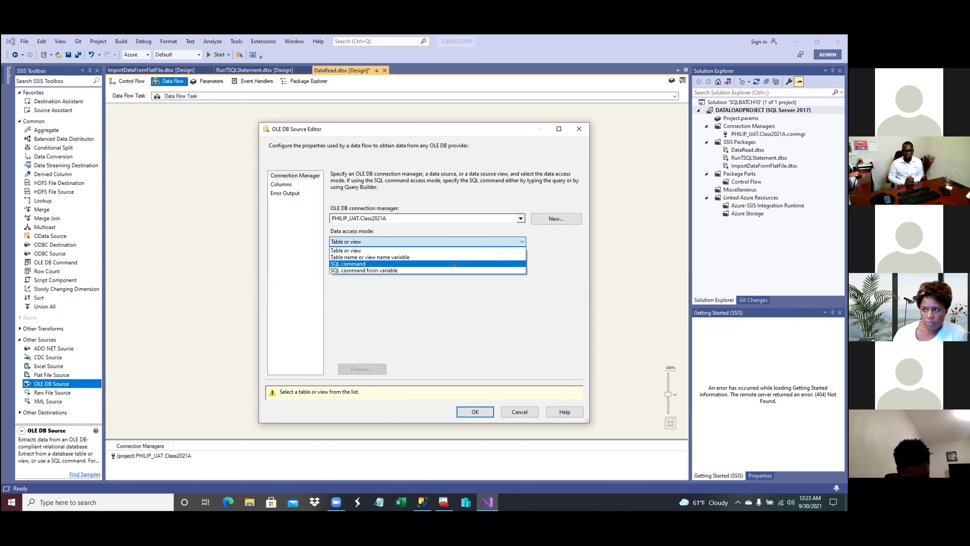
left_click(552, 265)
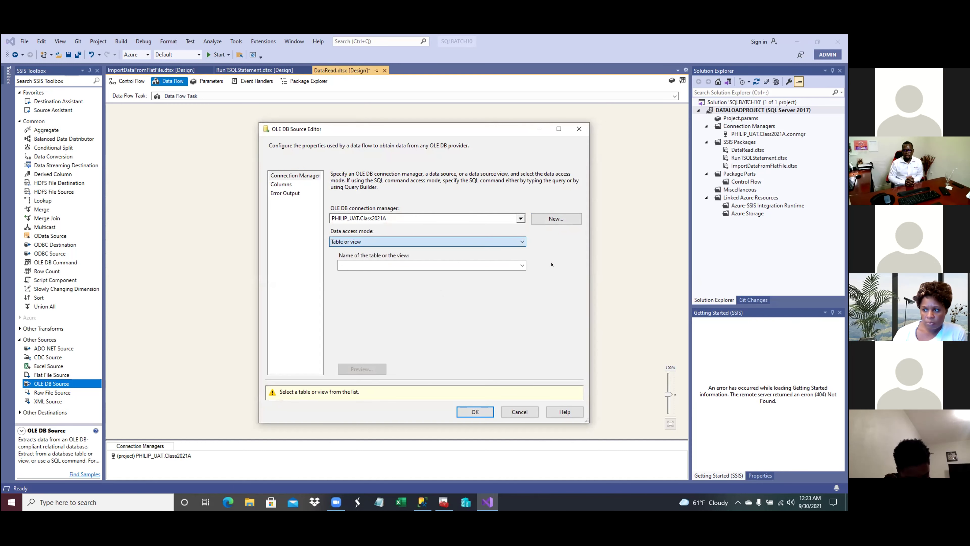
left_click(523, 264)
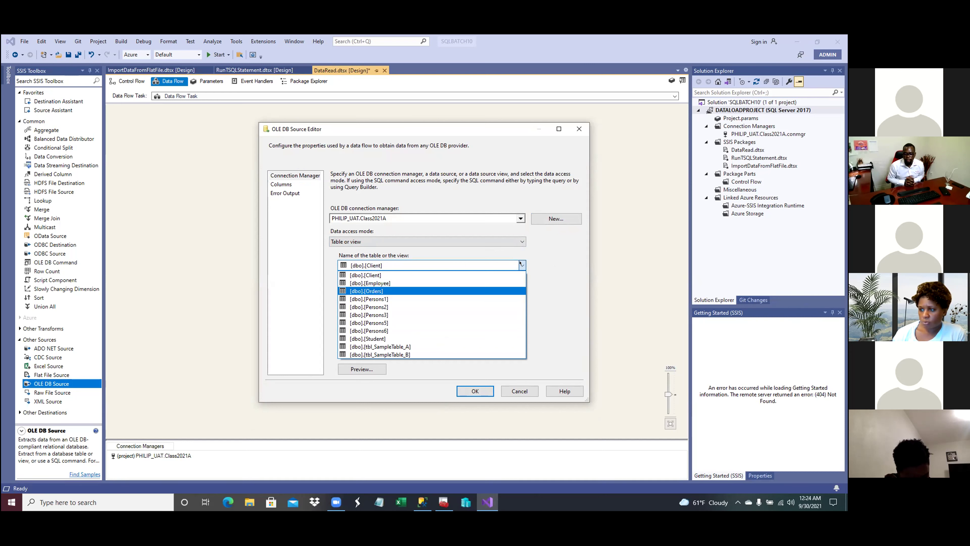
left_click(384, 300)
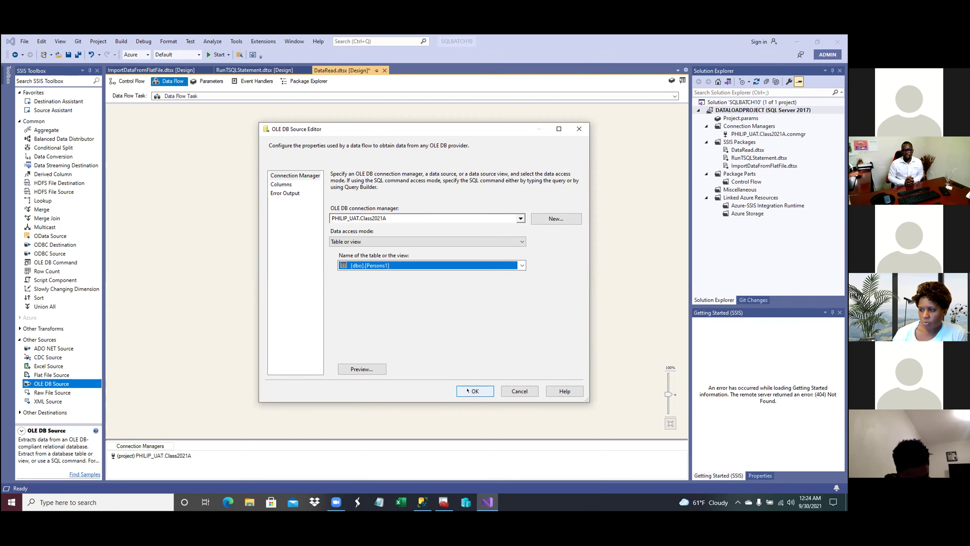
left_click(362, 369)
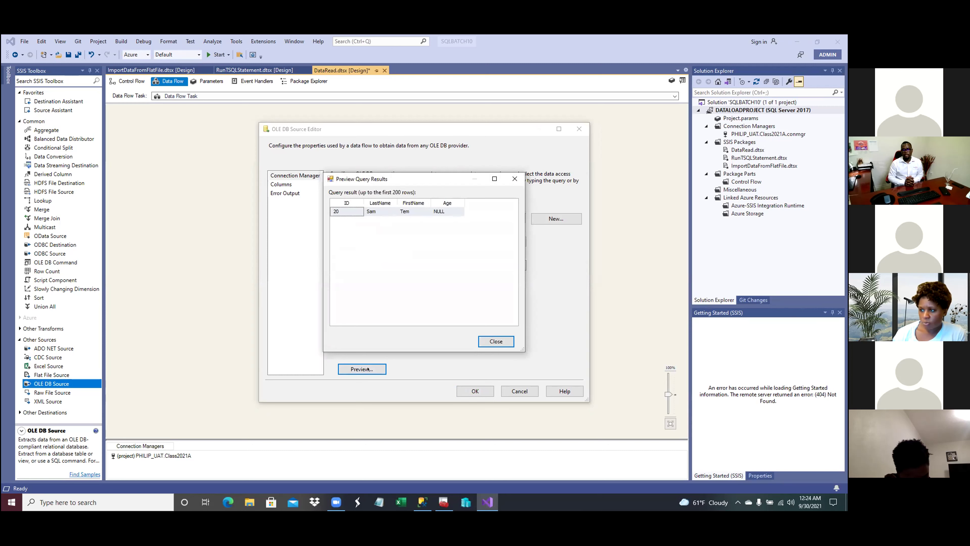
left_click(491, 340)
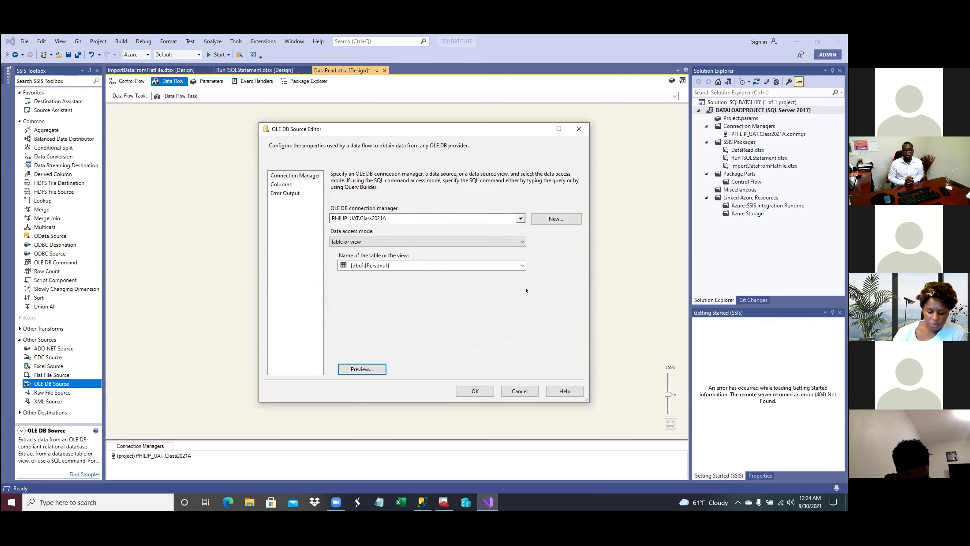
Step: Switch the source to the [dbo].[Orders] table and preview its rows
left_click(521, 265)
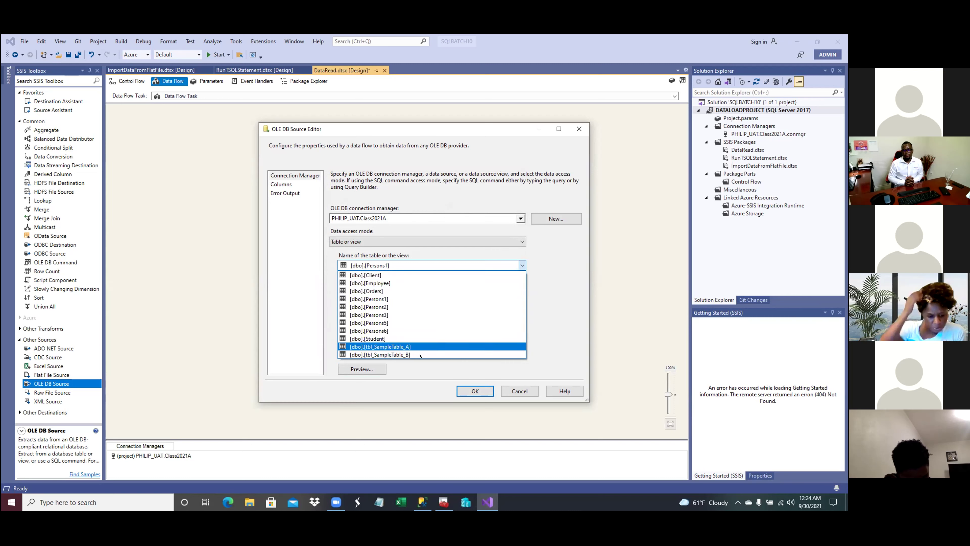
left_click(370, 291)
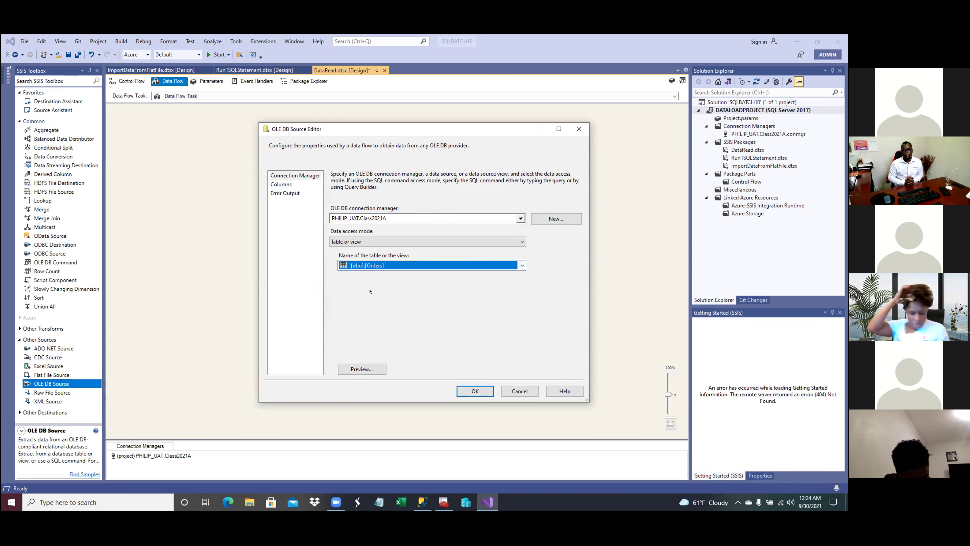
left_click(368, 366)
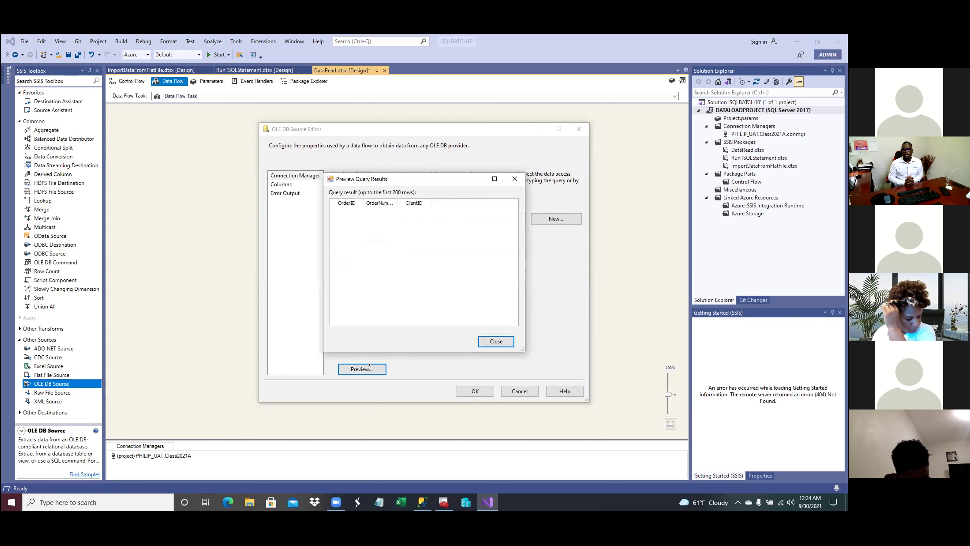
left_click(500, 344)
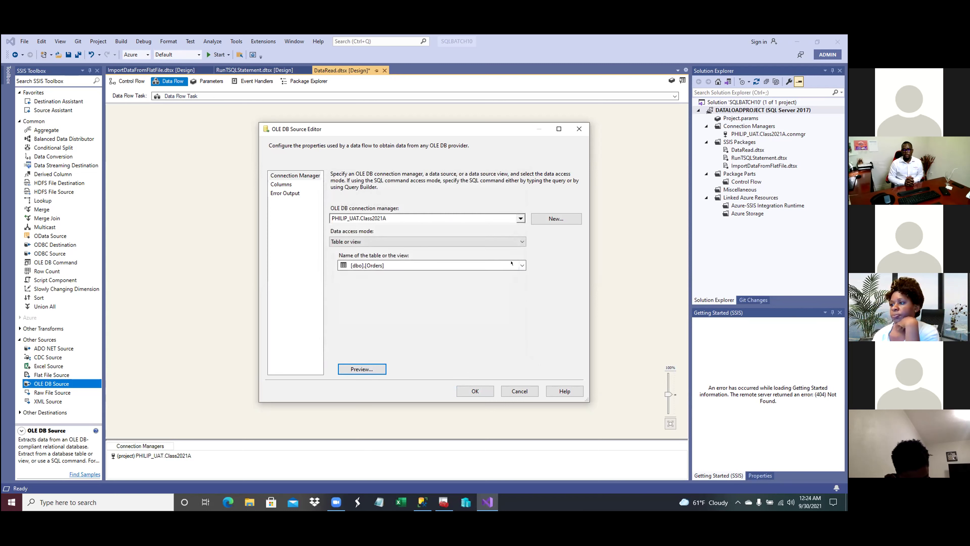
Step: Select [dbo].[Persons3] as the source table, preview it, and confirm the editor
left_click(522, 265)
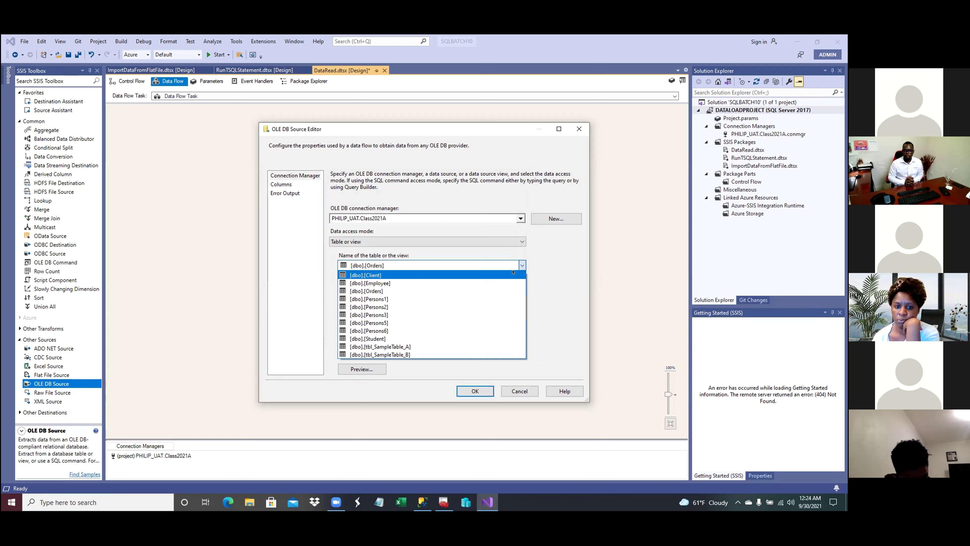
left_click(370, 315)
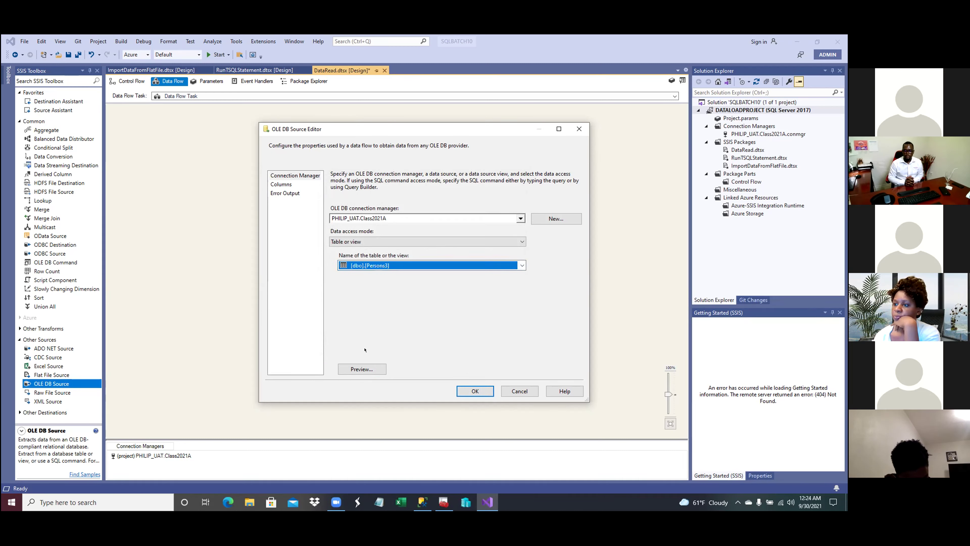
left_click(363, 369)
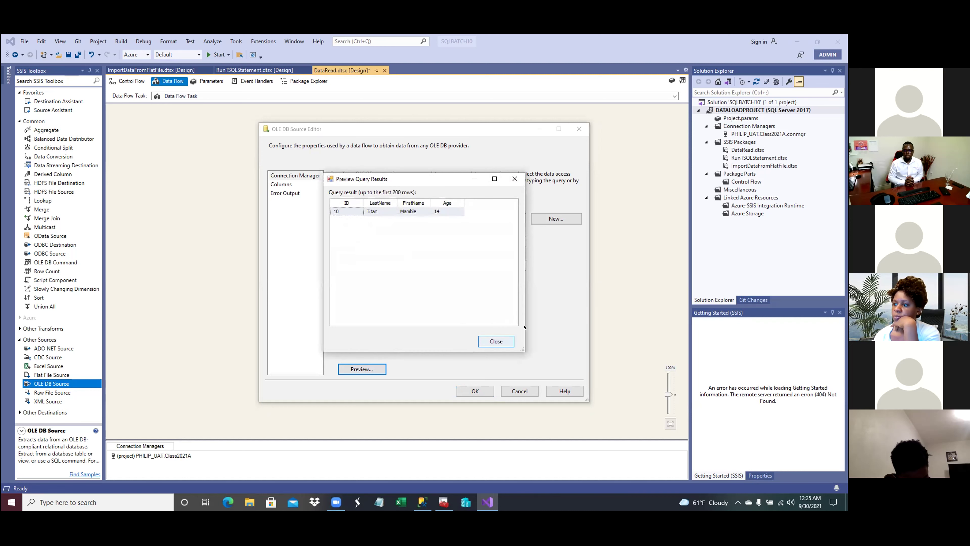
left_click(496, 341)
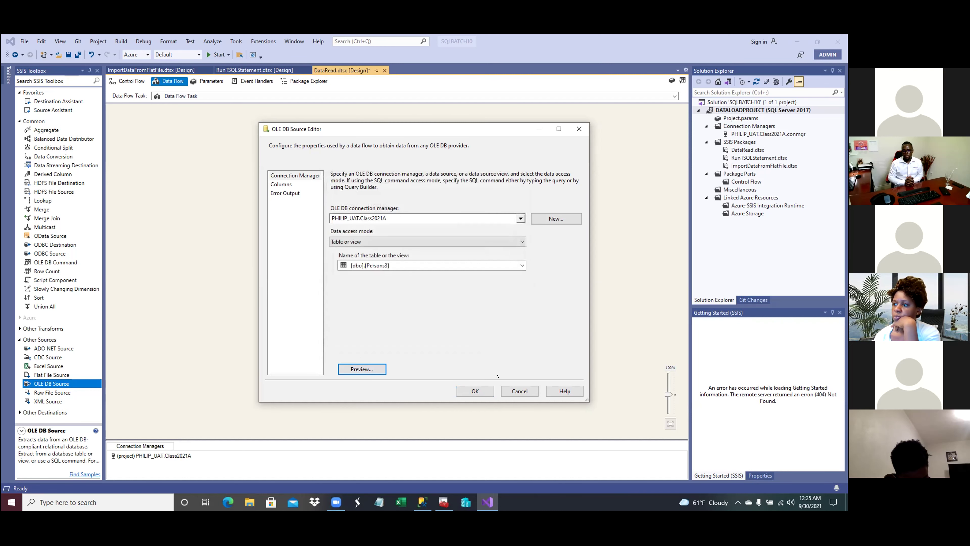
left_click(475, 391)
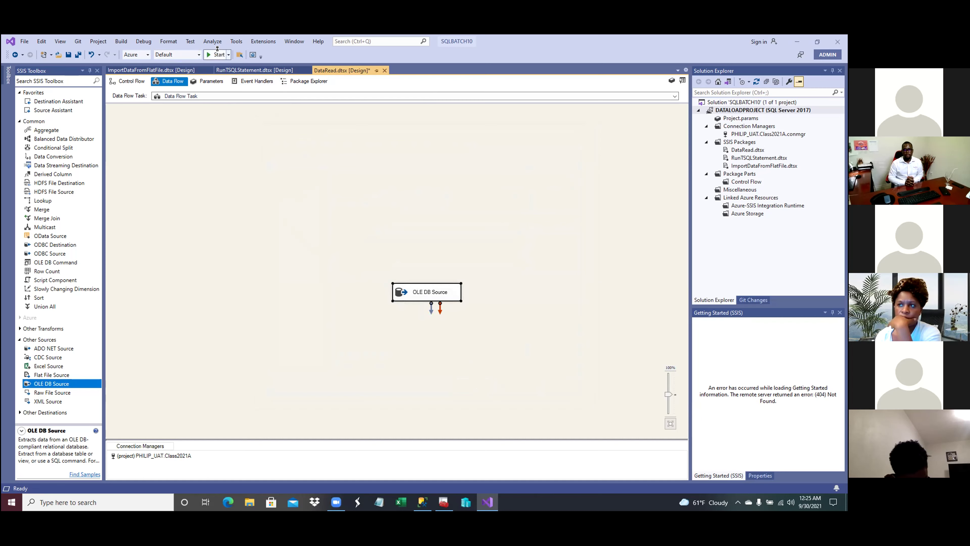
Step: Debug-run DataRead.dtsx until it reports Success, then stop debugging
left_click(220, 54)
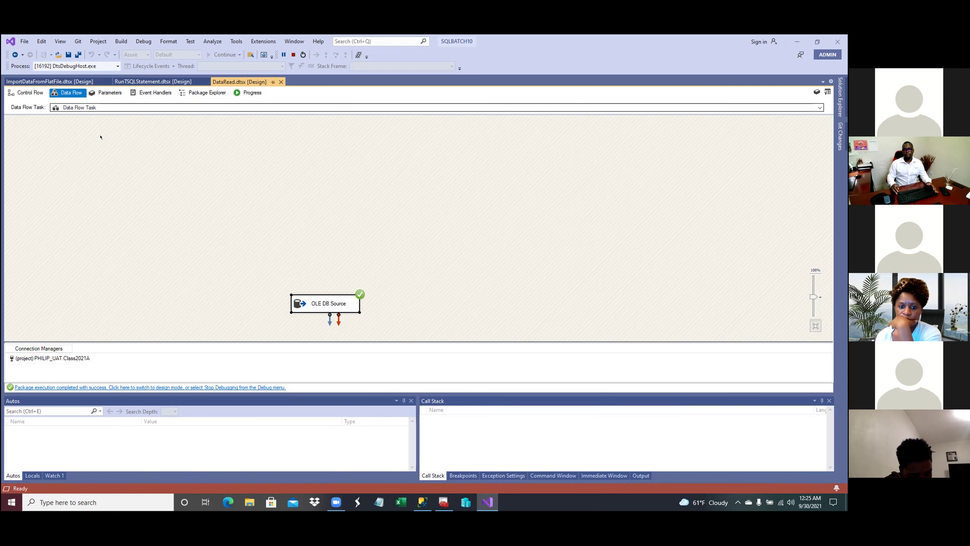
left_click(293, 54)
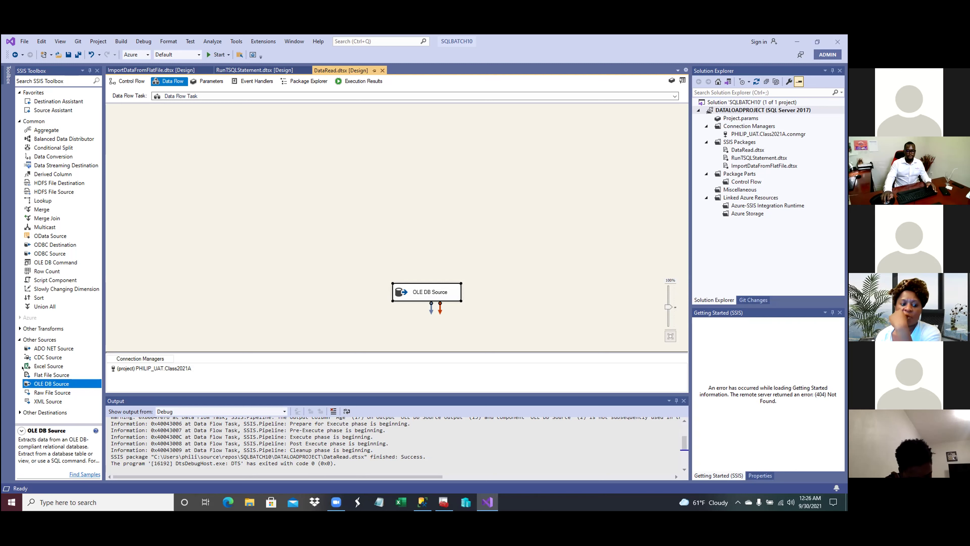
Step: Find OLE DB Destination under Other Destinations and try dragging it onto the canvas
left_click(19, 413)
scroll(72, 370, "down", 4)
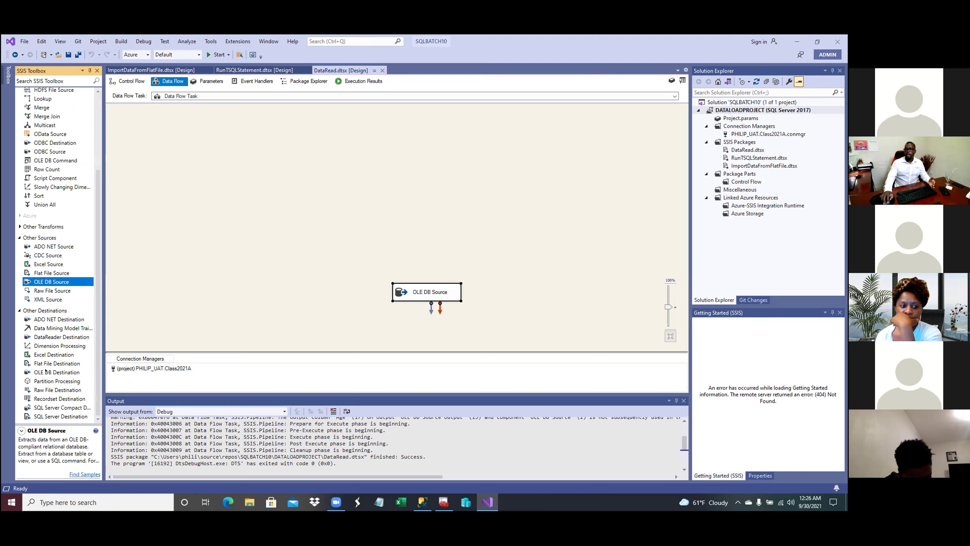
left_click(45, 371)
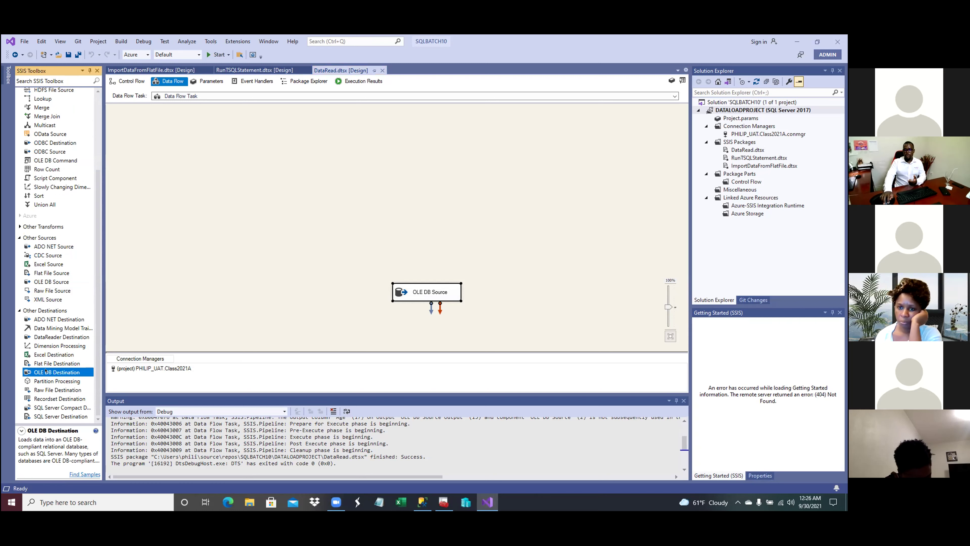
mouse_move(45, 371)
left_mouse_down()
mouse_move(255, 261)
mouse_move(362, 220)
mouse_move(399, 324)
mouse_move(421, 321)
mouse_move(33, 356)
mouse_move(43, 365)
left_mouse_up()
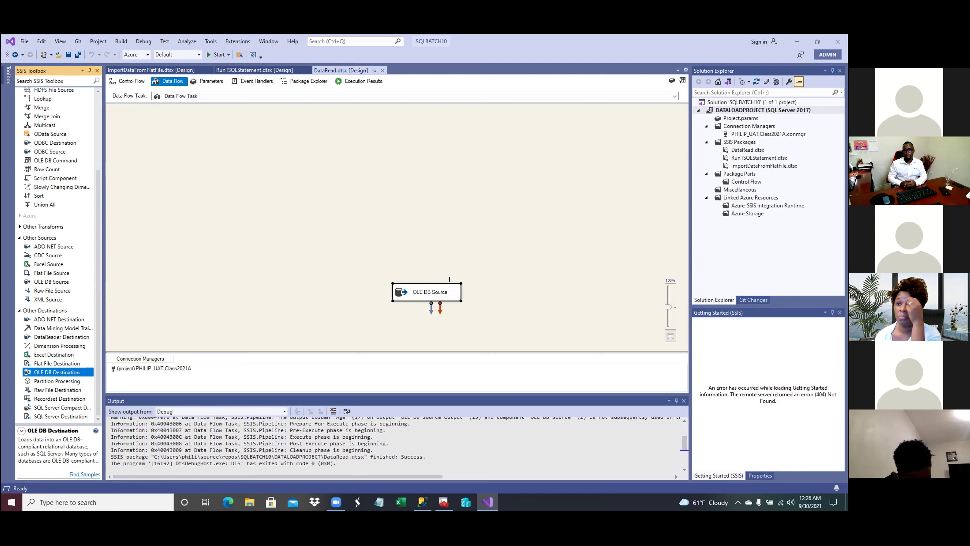
Step: Clear the OLE DB Source selection and drop the OLE DB Destination below it
left_click_drag(429, 278, 407, 196)
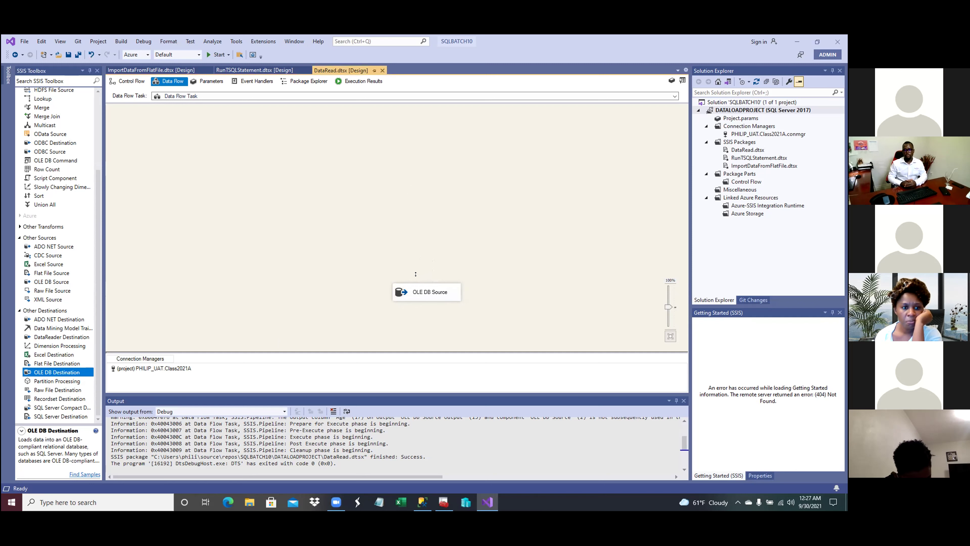
left_click(416, 286)
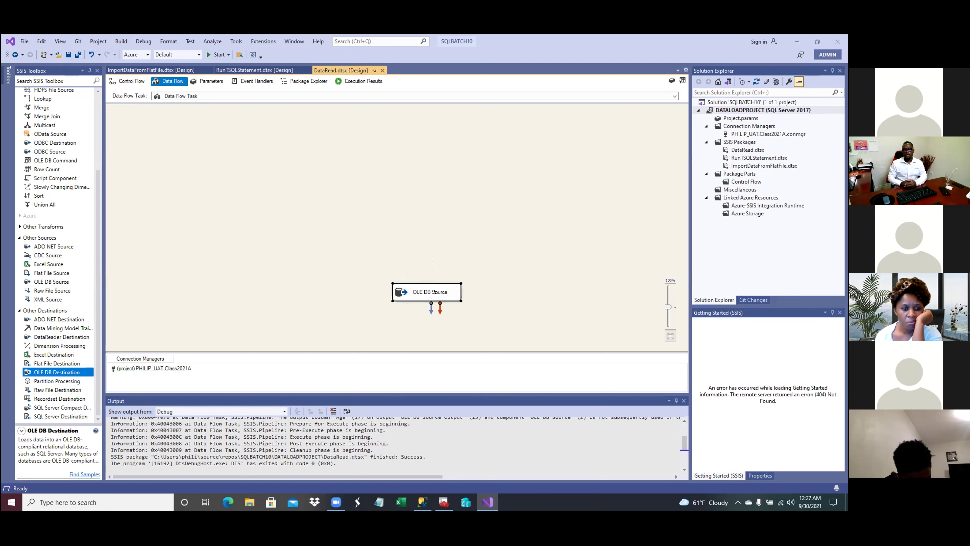
left_click(543, 252)
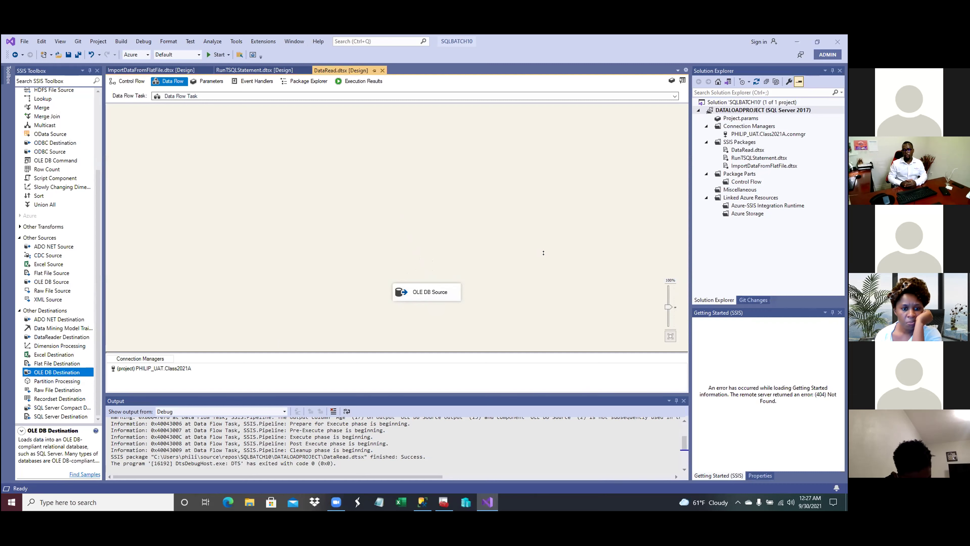
left_click(417, 286)
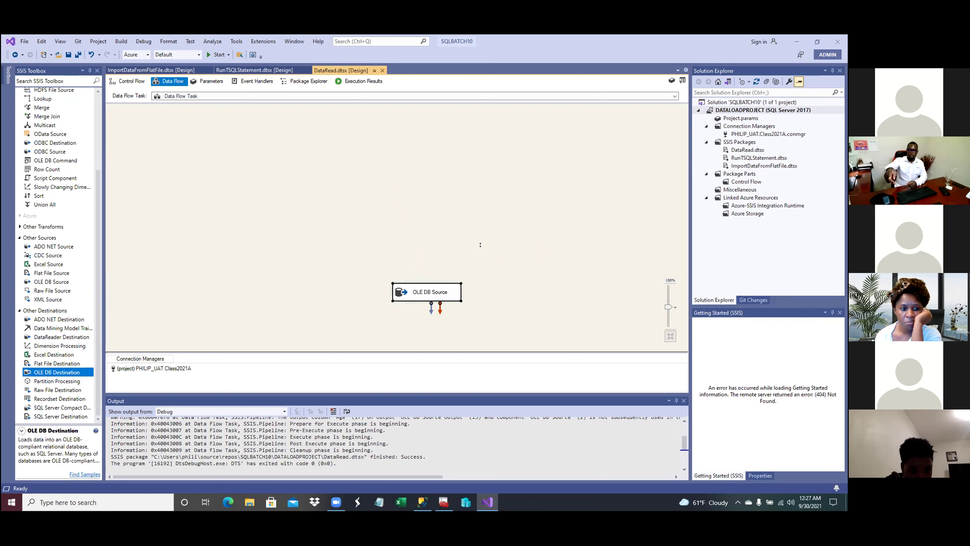
left_click(520, 274)
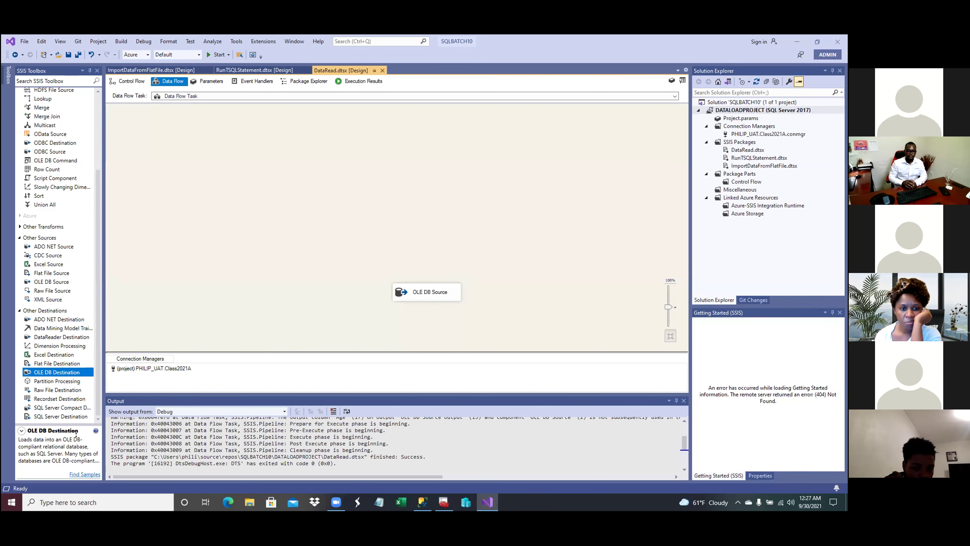
left_click(53, 371)
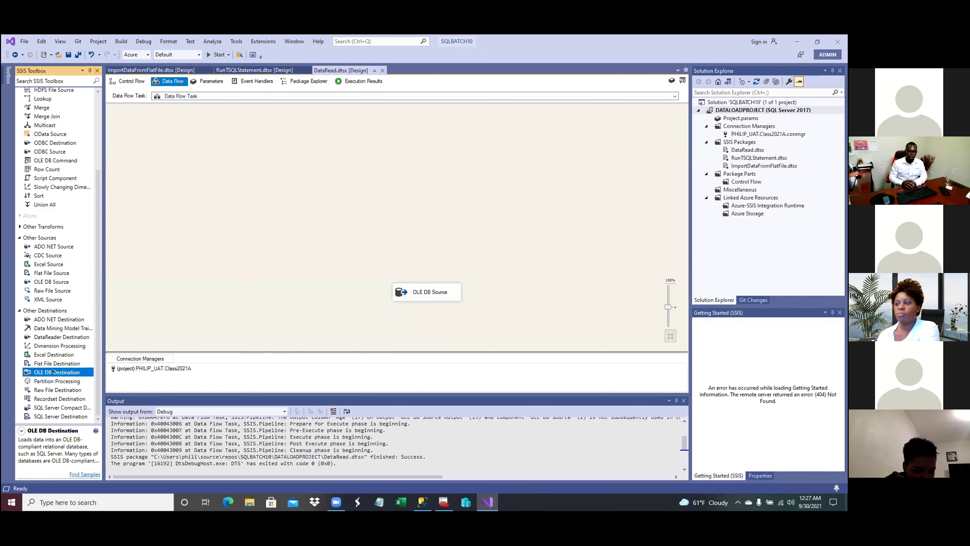
left_click(420, 327)
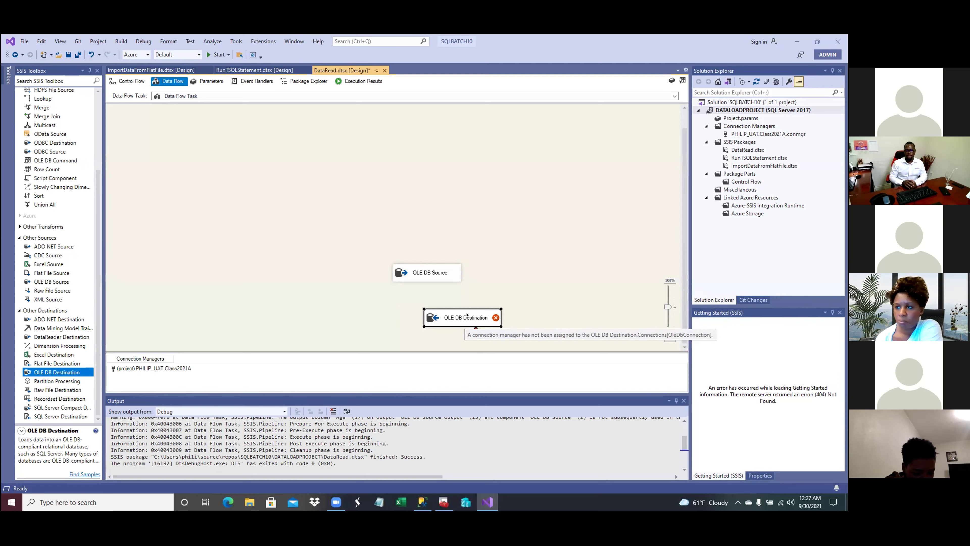
Step: Try the OLE DB Destination editor and decline, since it has no input columns yet
double_click(466, 315)
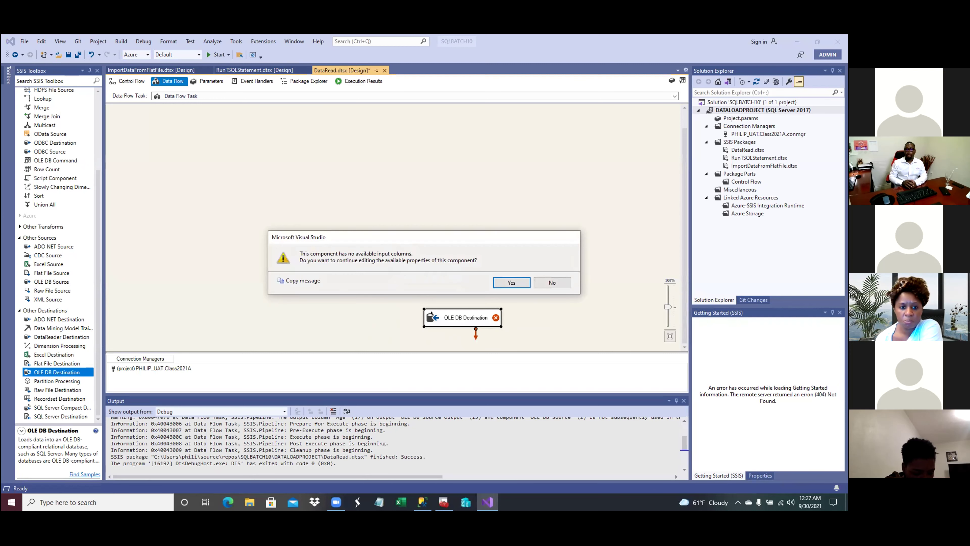
left_click(554, 283)
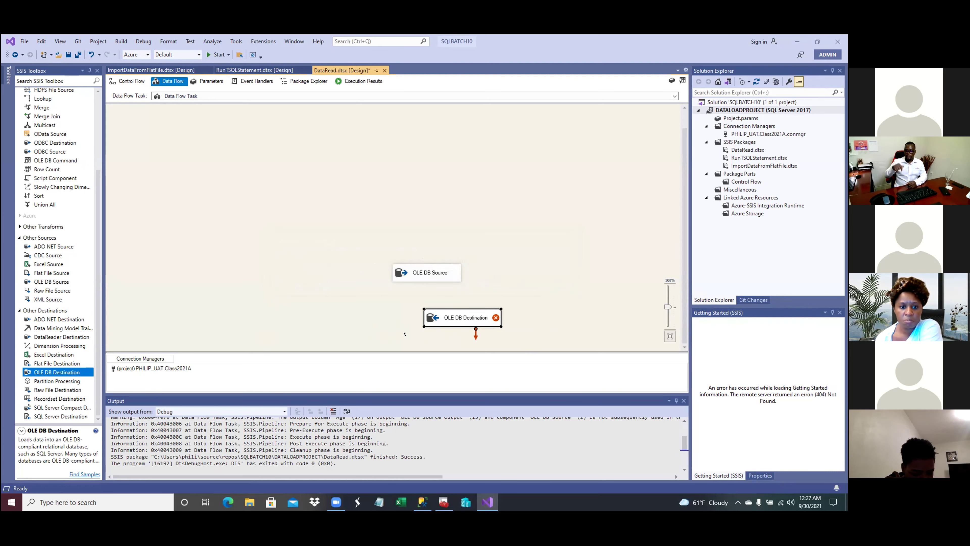
mouse_move(464, 315)
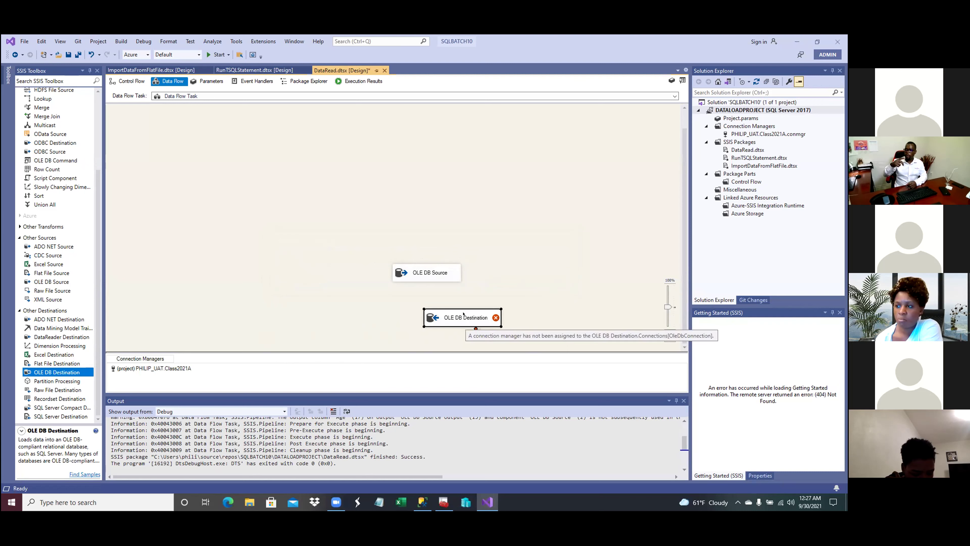
left_click(482, 327)
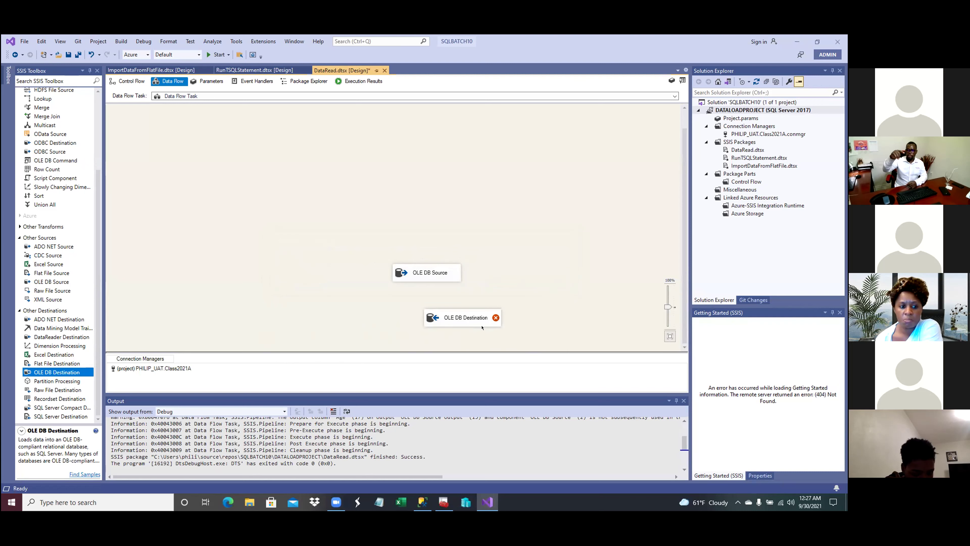
mouse_move(468, 318)
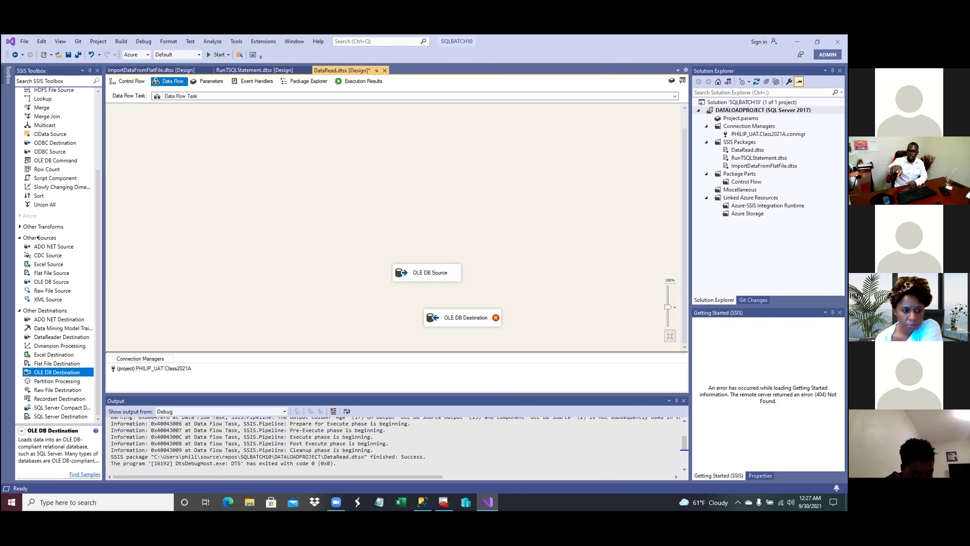
Step: Move the OLE DB Source above the destination and make its box taller
left_click(417, 271)
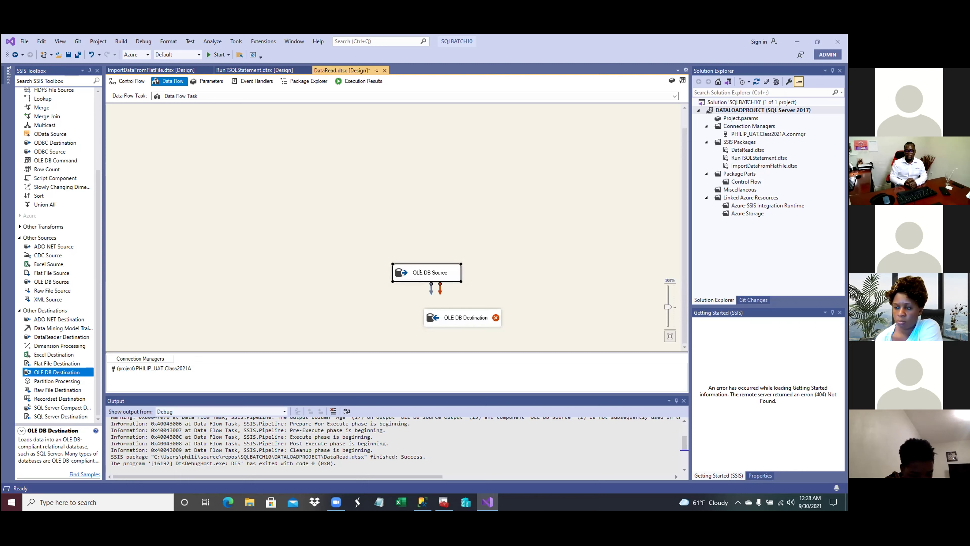
left_click_drag(420, 271, 460, 314)
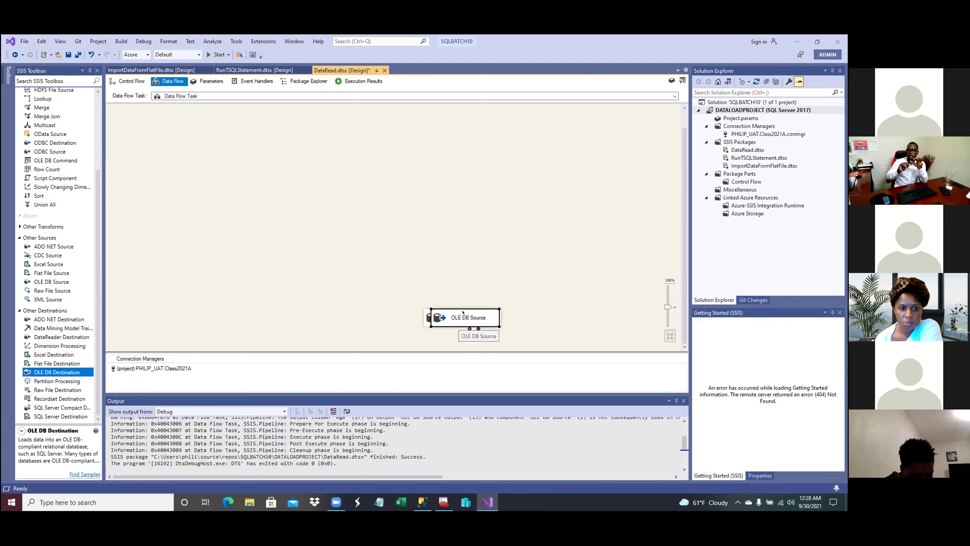
left_click_drag(463, 308, 464, 275)
left_click(525, 301)
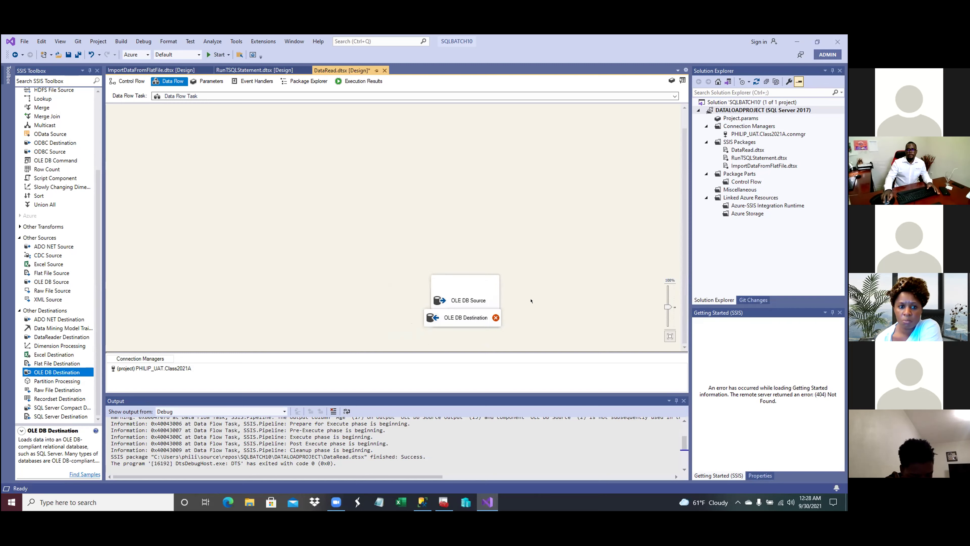
left_click_drag(456, 293, 397, 228)
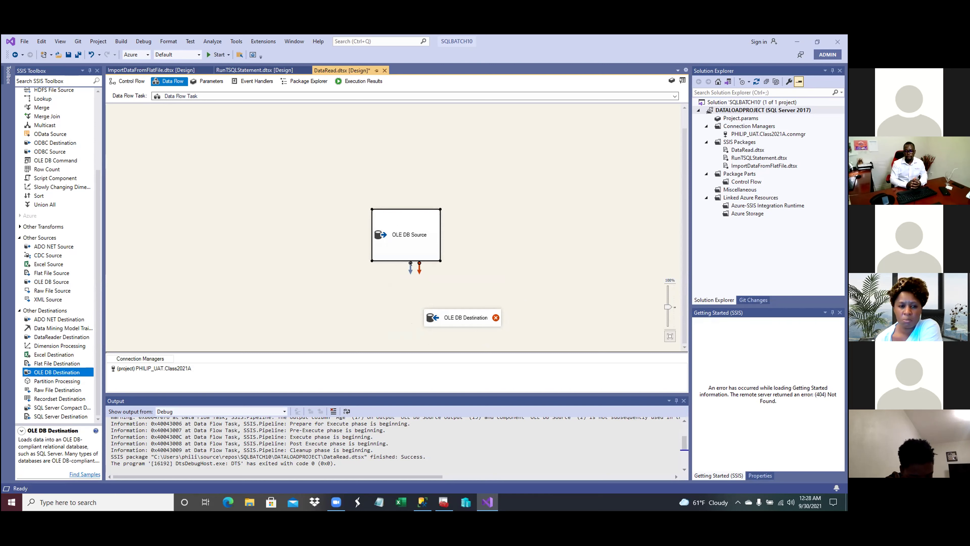
Step: Connect the source's data output to the OLE DB Destination and open its editor
left_click_drag(411, 264, 435, 319)
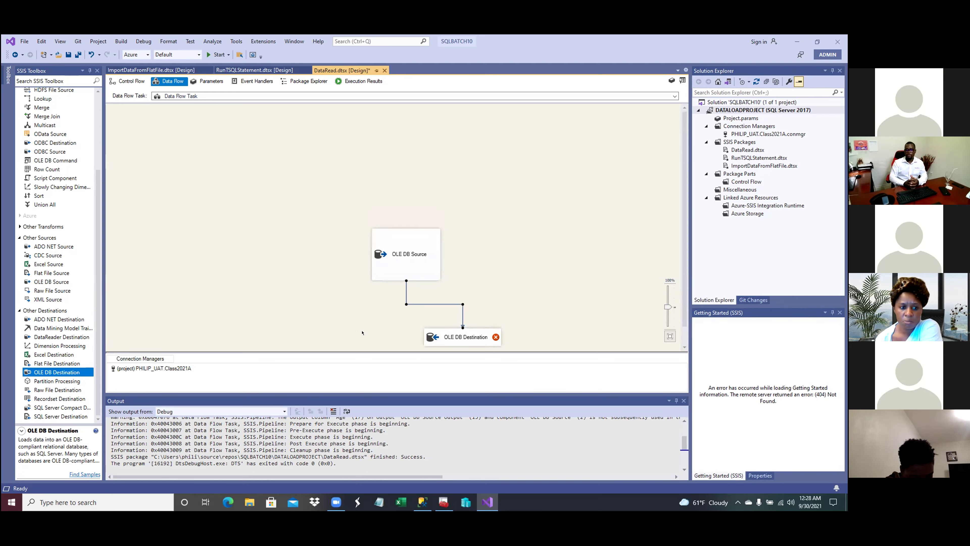
left_click(462, 334)
double_click(463, 335)
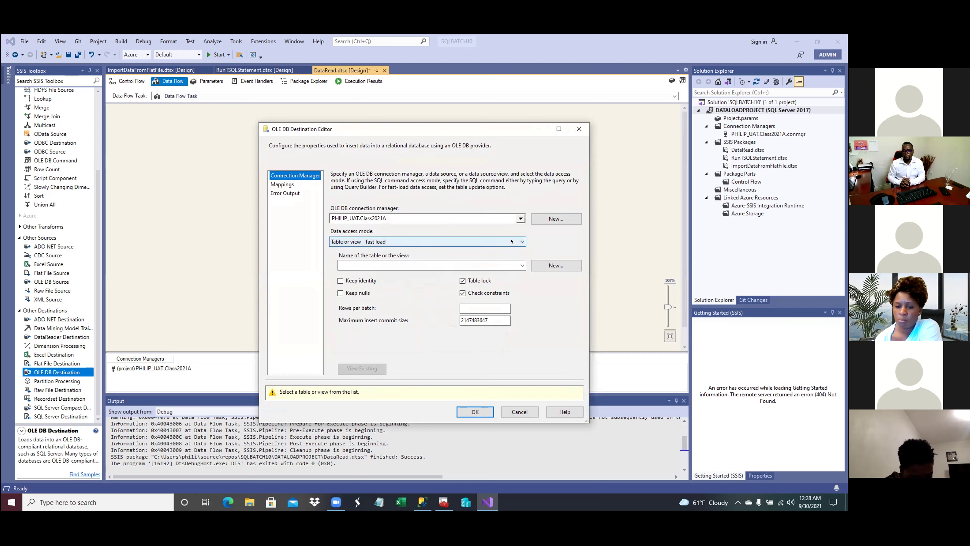
Step: Inspect the destination's connection list, pick [dbo].[Client], then cancel without changes
left_click(520, 218)
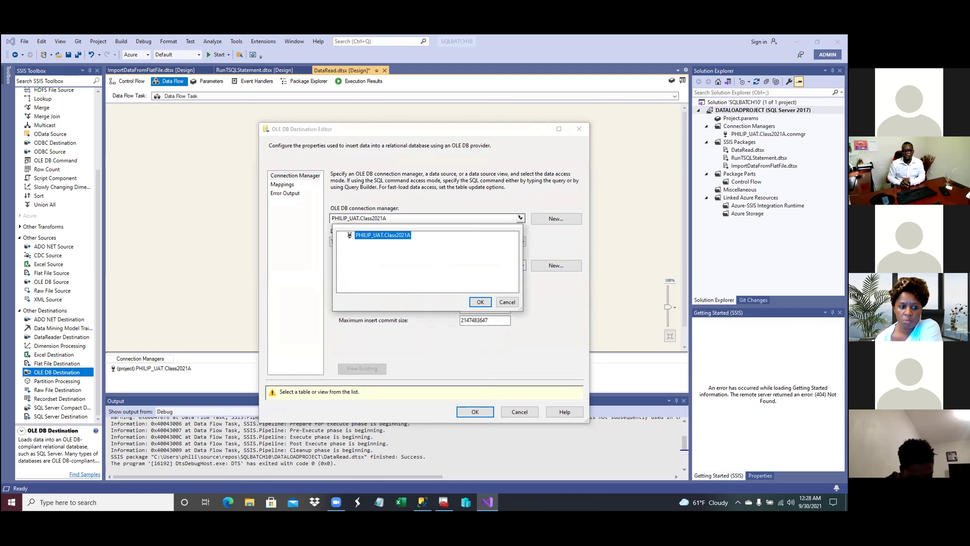
left_click(508, 303)
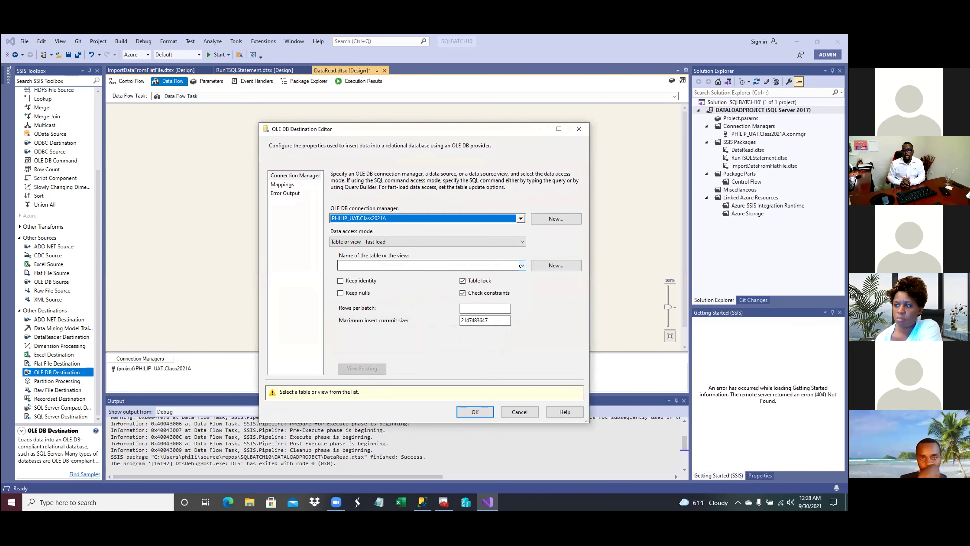
left_click(522, 265)
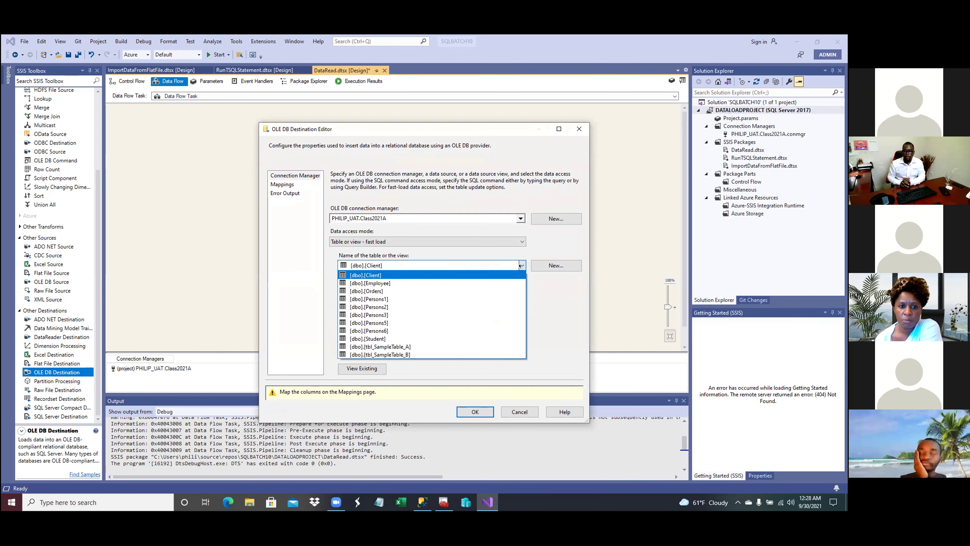
left_click(539, 283)
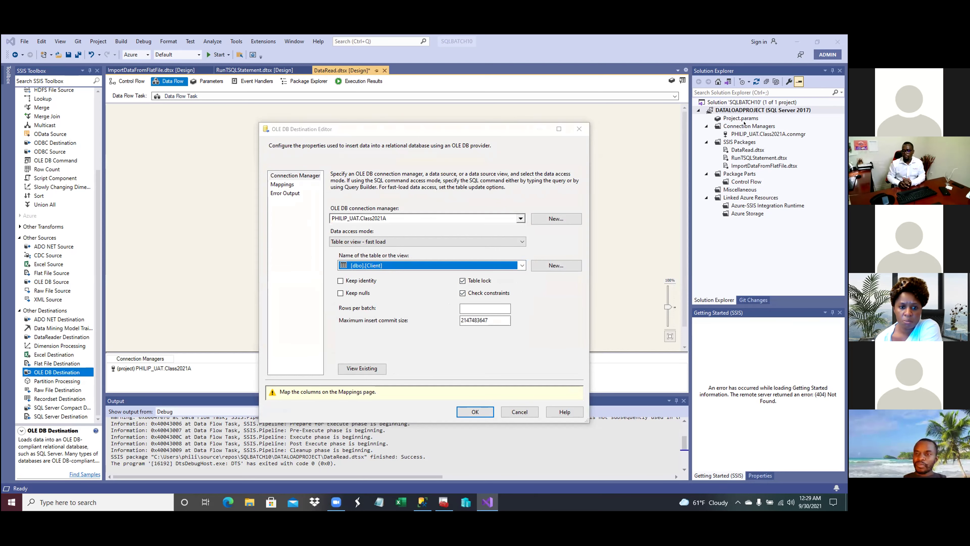
left_click(522, 412)
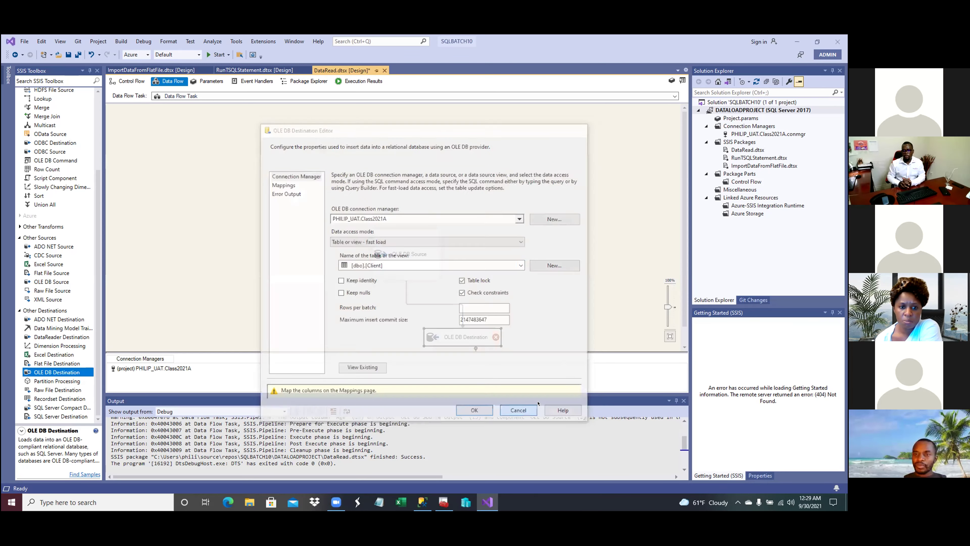
Step: Create a new OLEDB connection manager using the KIAWITECH_DR.Advantureworks2016 connection
right_click(744, 124)
left_click(764, 132)
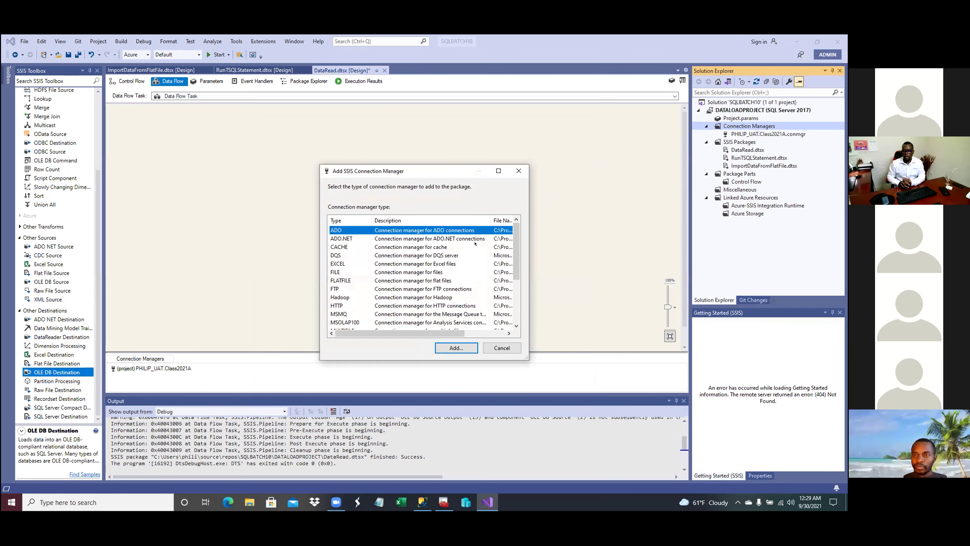
scroll(399, 269, "down", 3)
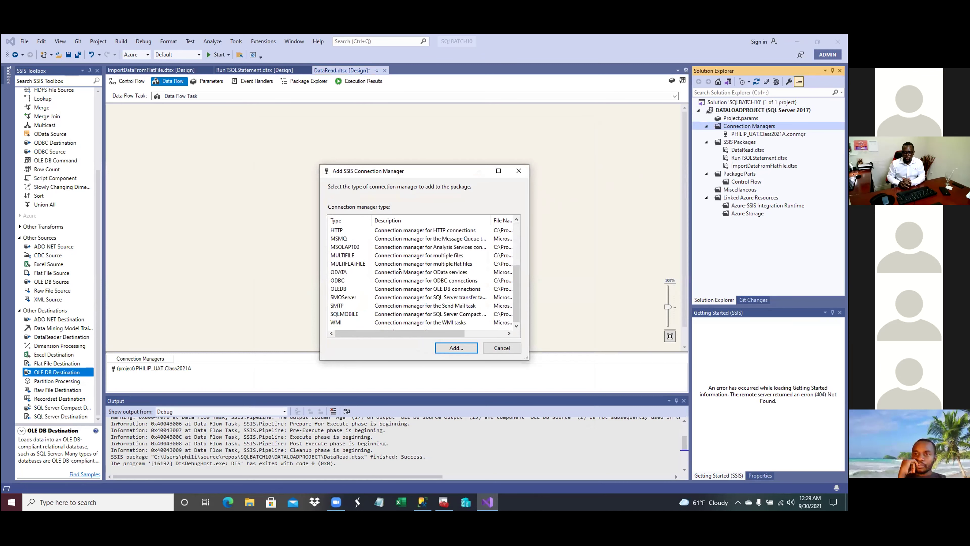
left_click(348, 290)
left_click(453, 348)
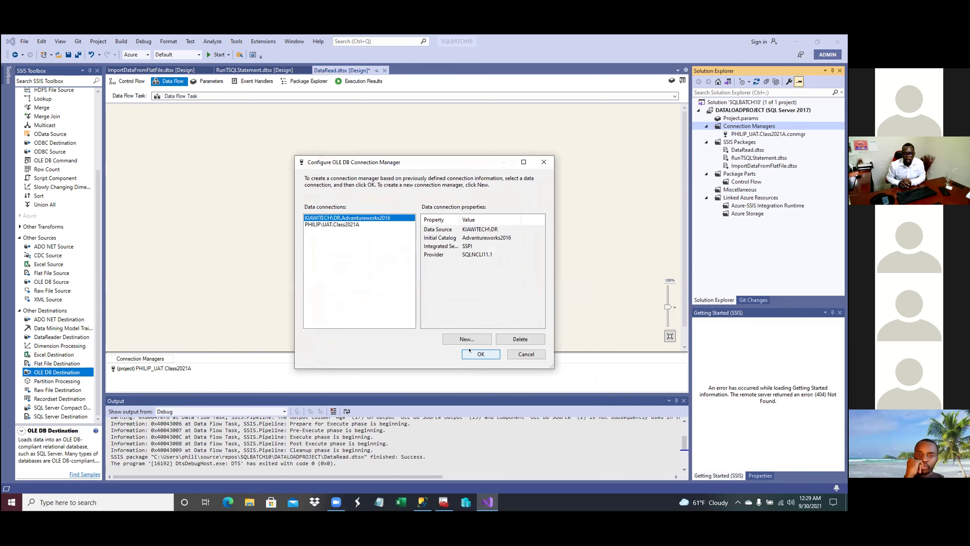
left_click(470, 351)
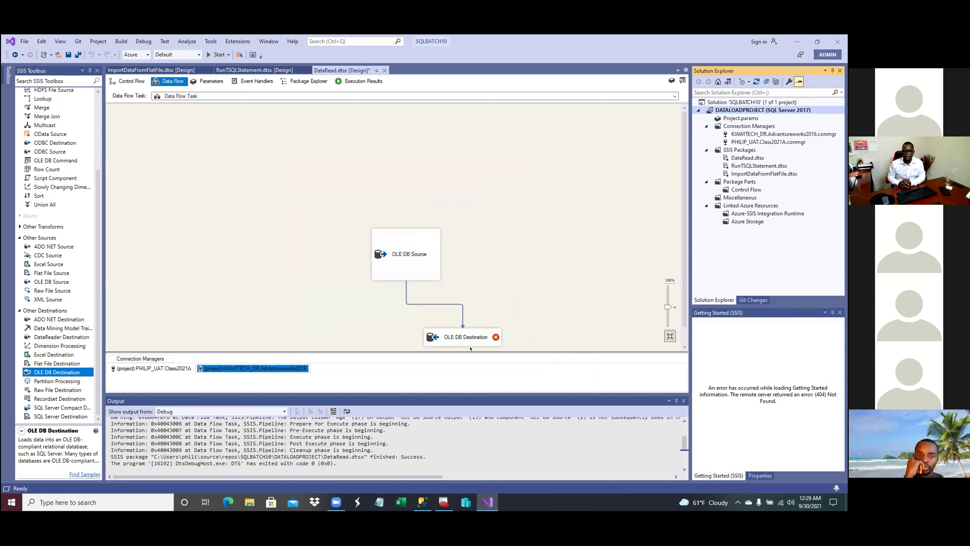
Step: Reopen the destination editor and set its connection manager to KIAWITECH_DR.Advantureworks2016
double_click(468, 336)
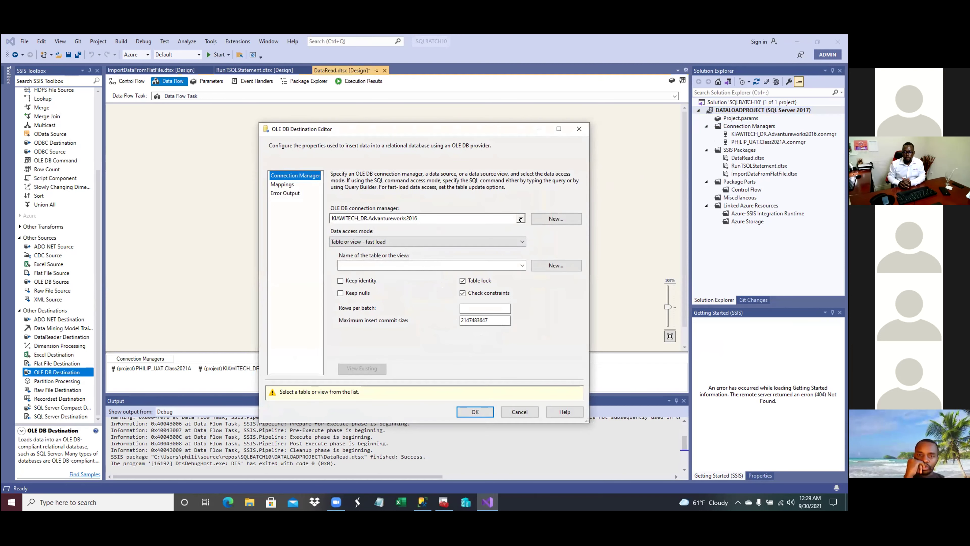
left_click(520, 219)
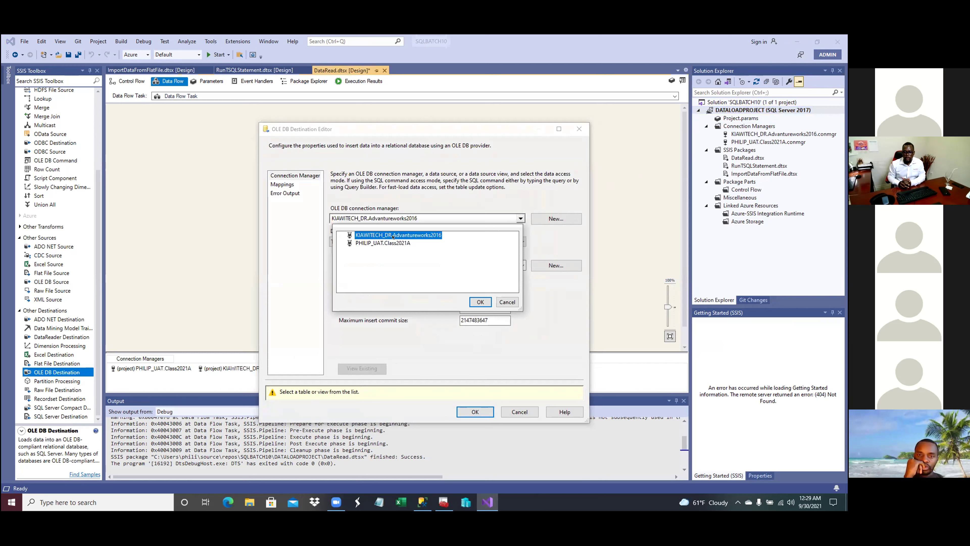
left_click(385, 243)
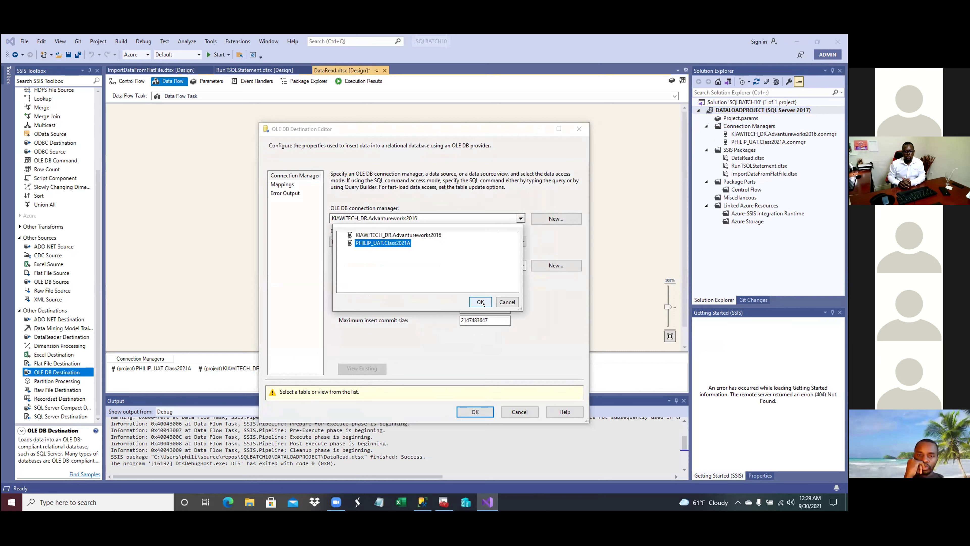
left_click(405, 235)
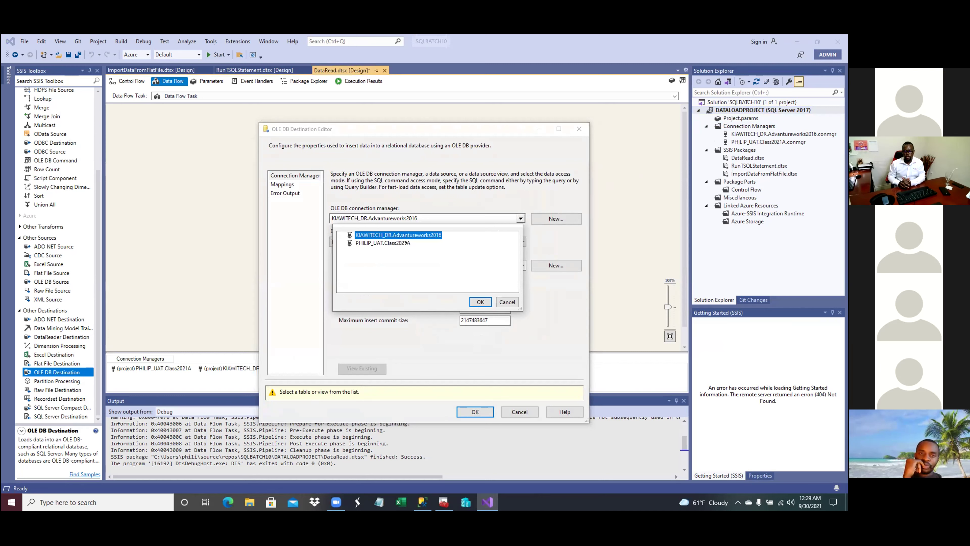
left_click(479, 301)
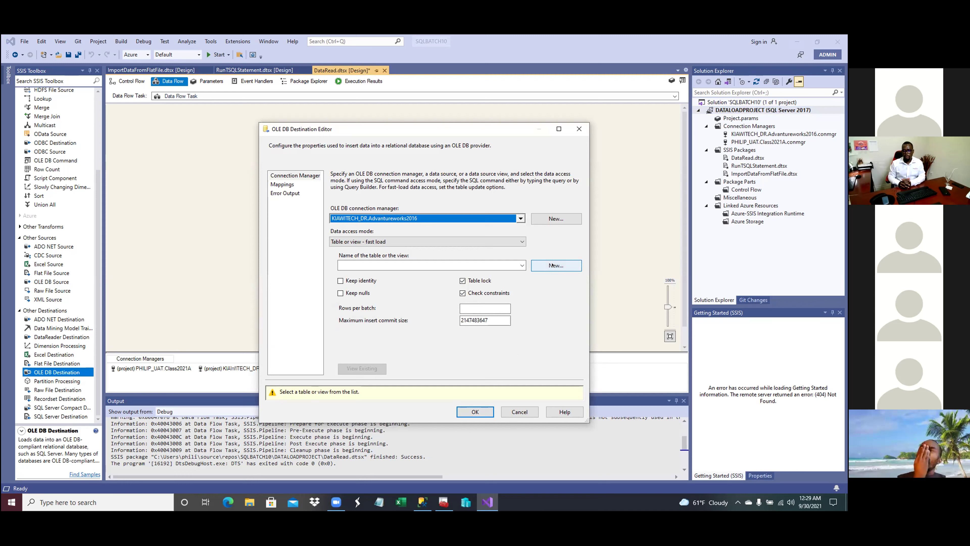
Step: Create a new destination table with ID, LastName, FirstName and Age columns, accepting the type-mapping warning
left_click(552, 265)
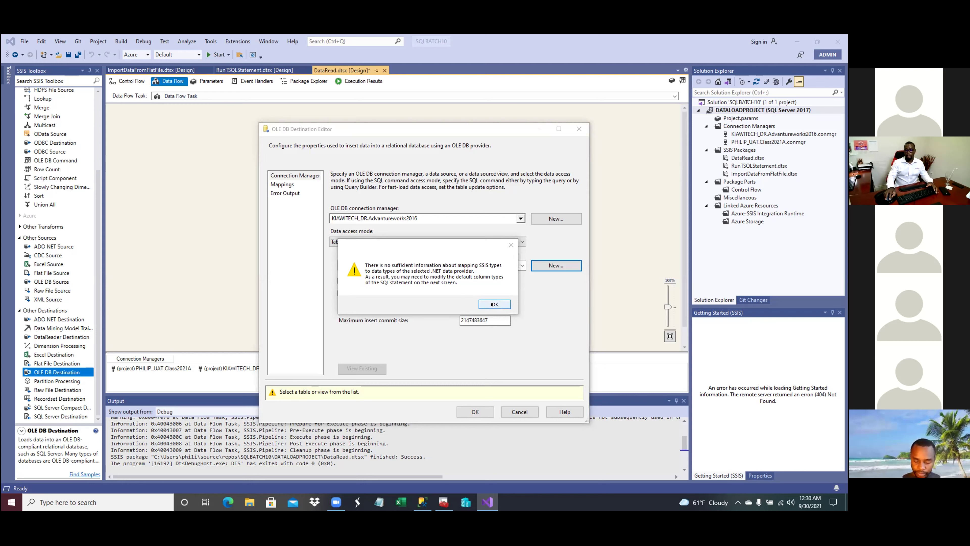
left_click(493, 305)
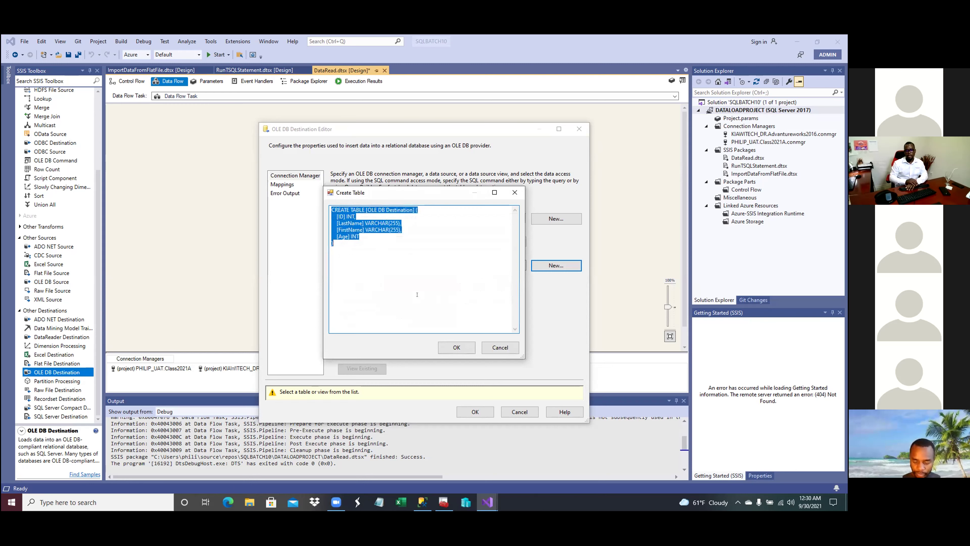
left_click(453, 342)
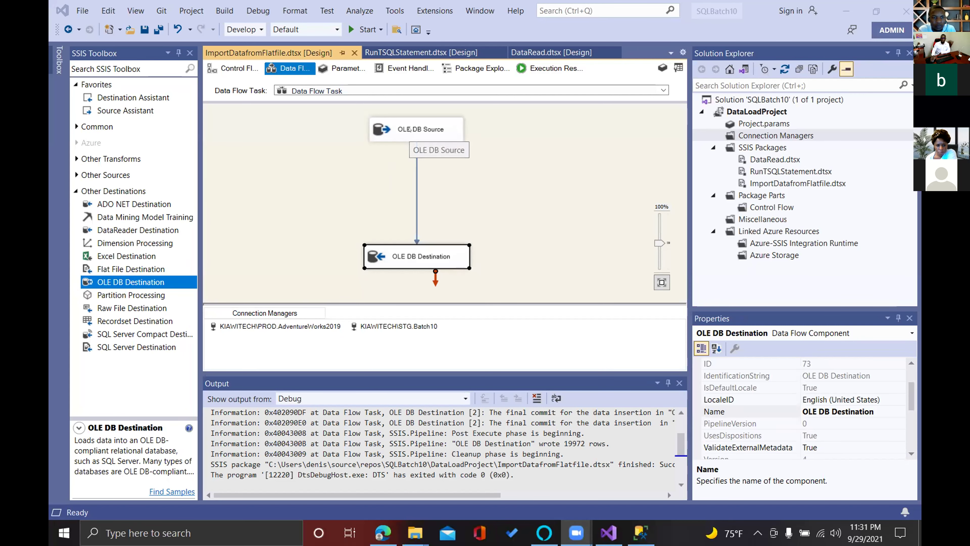
left_click(423, 255)
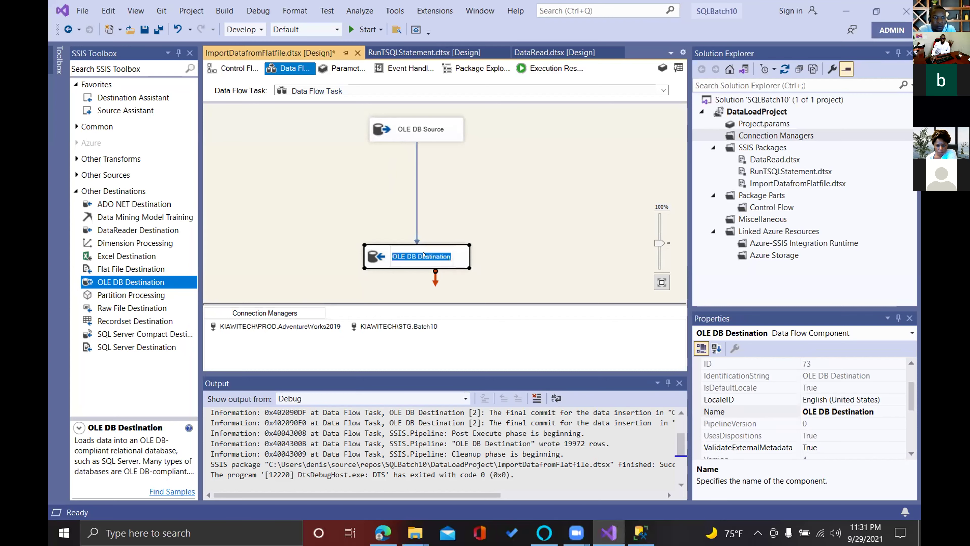
left_click_drag(435, 277, 291, 302)
left_click(641, 533)
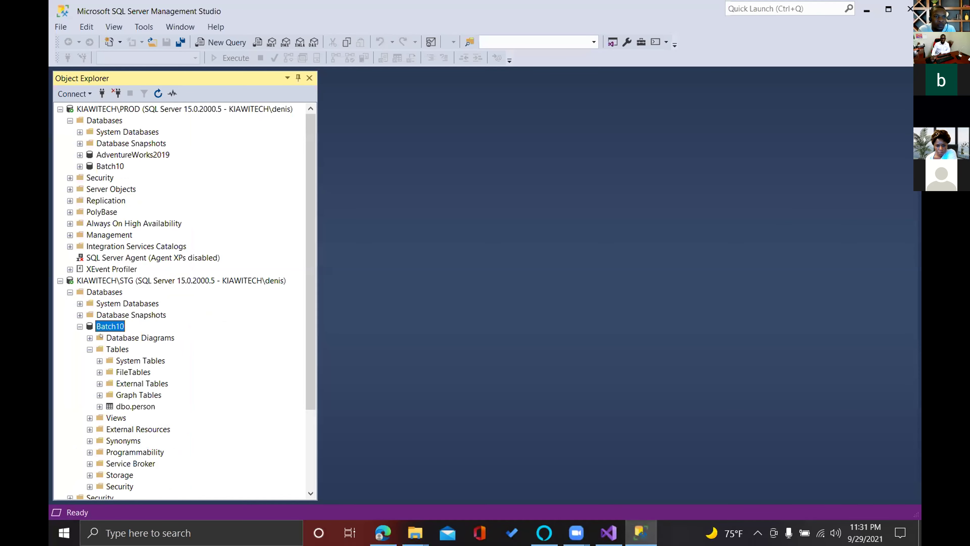
left_click(130, 405)
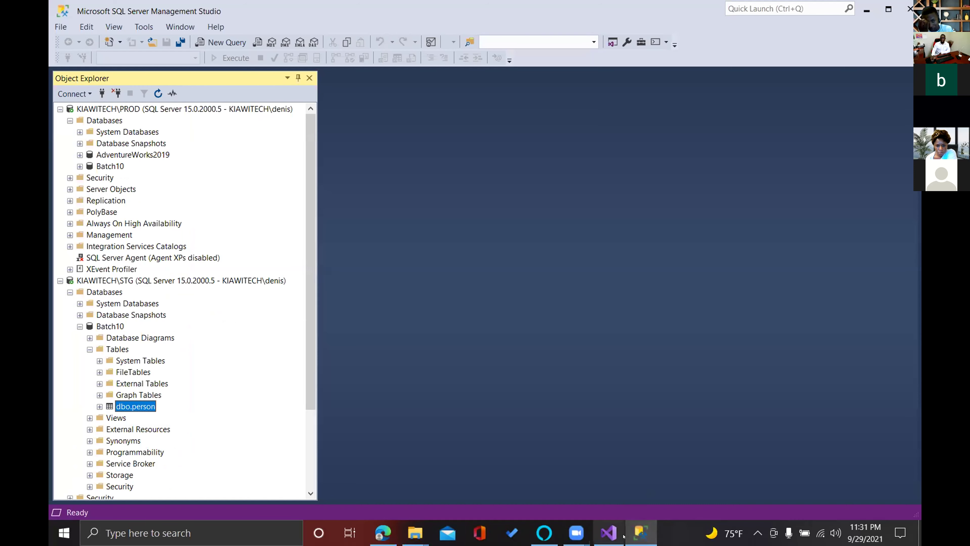
left_click(609, 533)
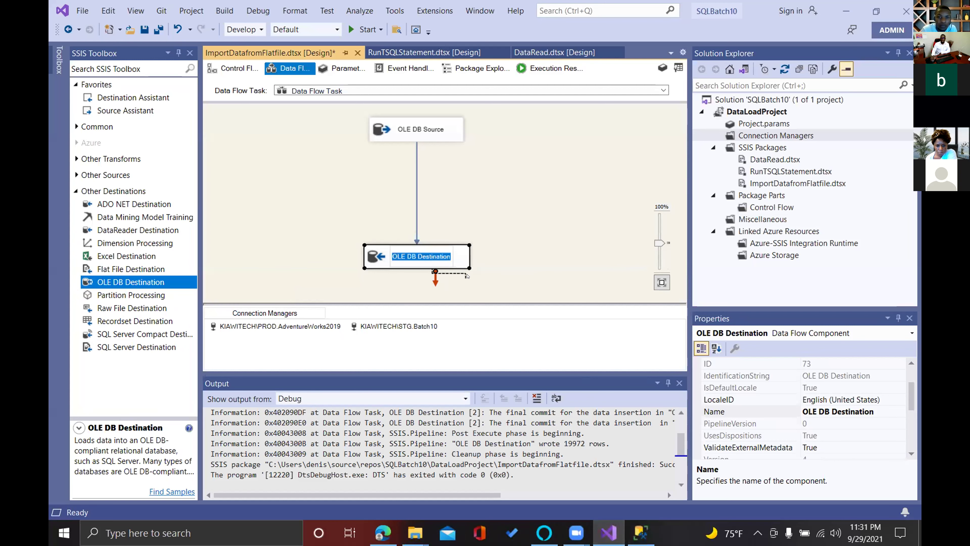
left_click(476, 170)
left_click(478, 172)
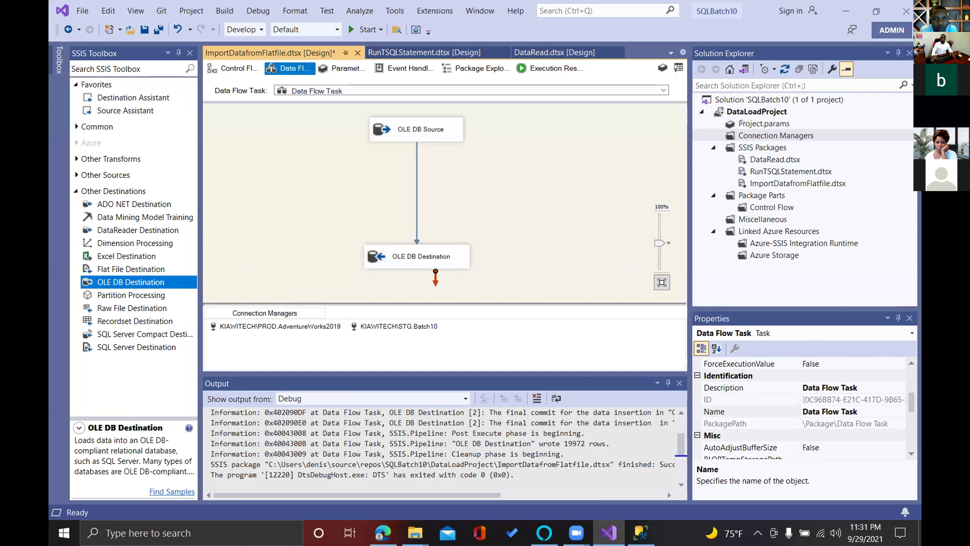
Step: Execute DataRead.dtsx from the project, confirm Success in the Progress log, and stop debugging
left_click(766, 159)
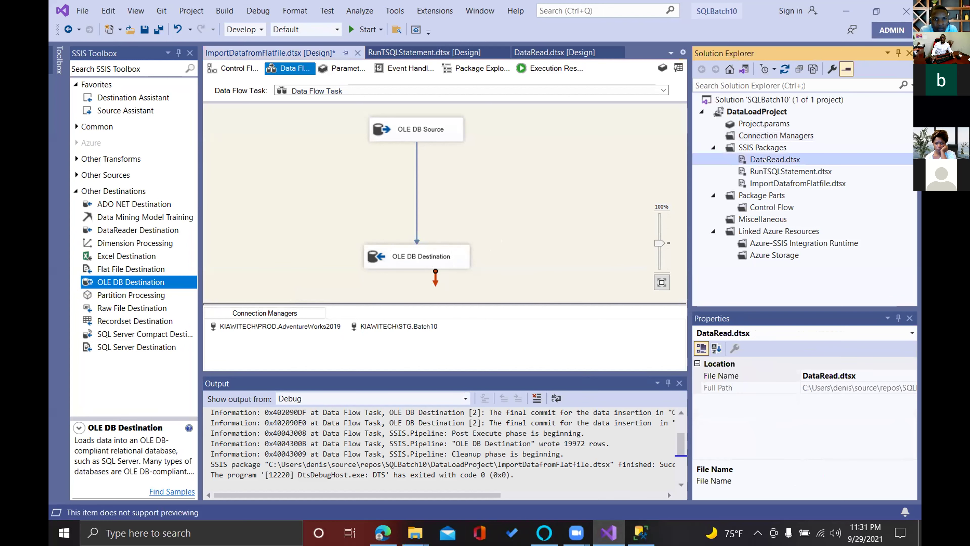
right_click(756, 159)
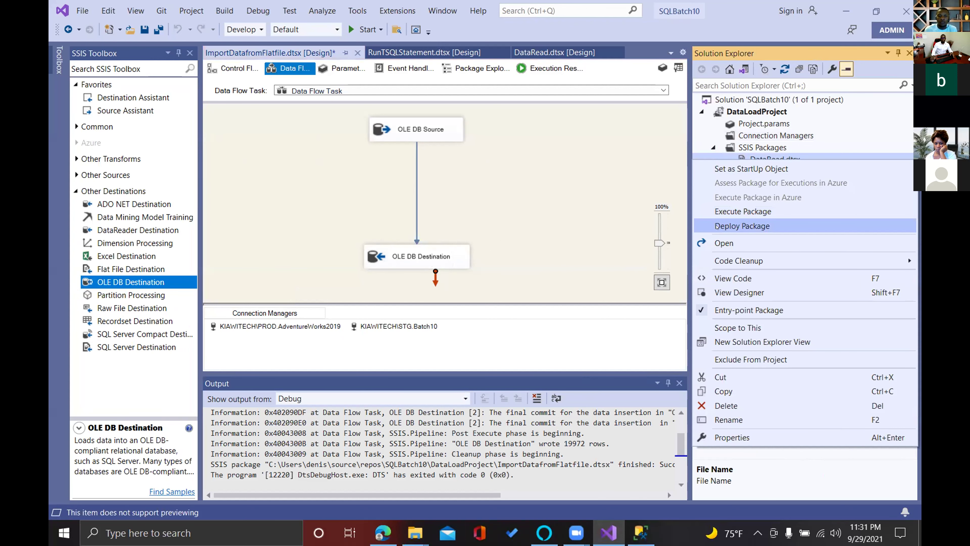
left_click(731, 212)
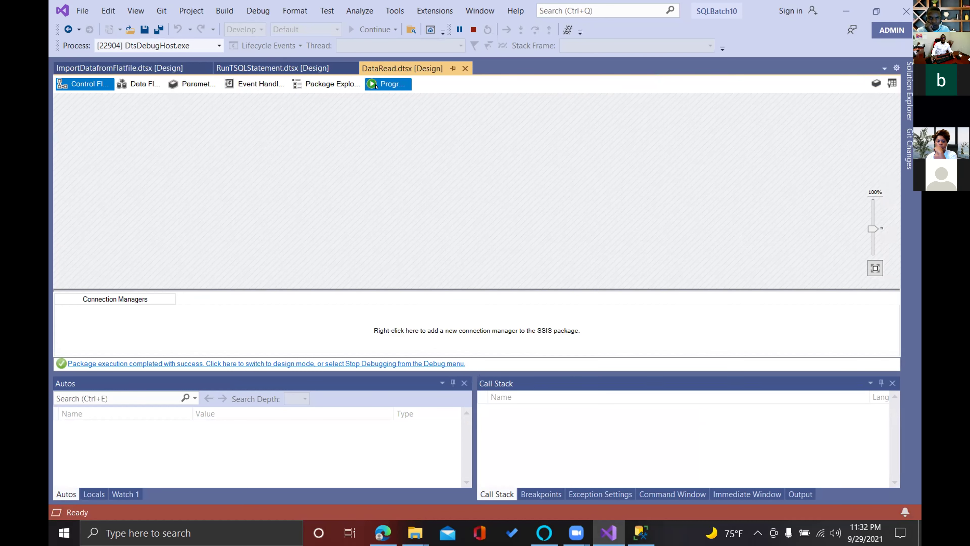
left_click(376, 85)
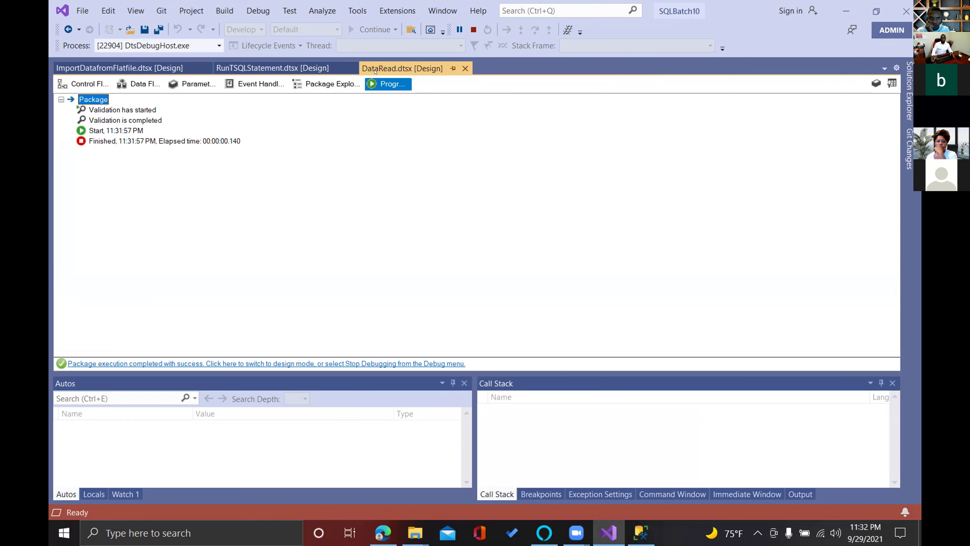
left_click(474, 29)
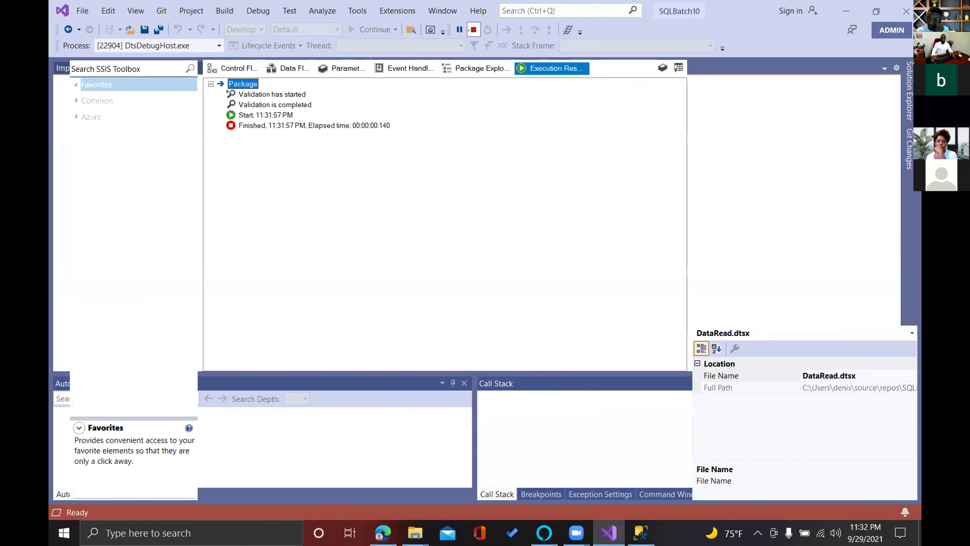
Step: Open the DataRead package designer and look through its Control Flow, Parameters, Event Handlers, Explorer and Execution Results tabs
left_click(234, 72)
left_click(292, 68)
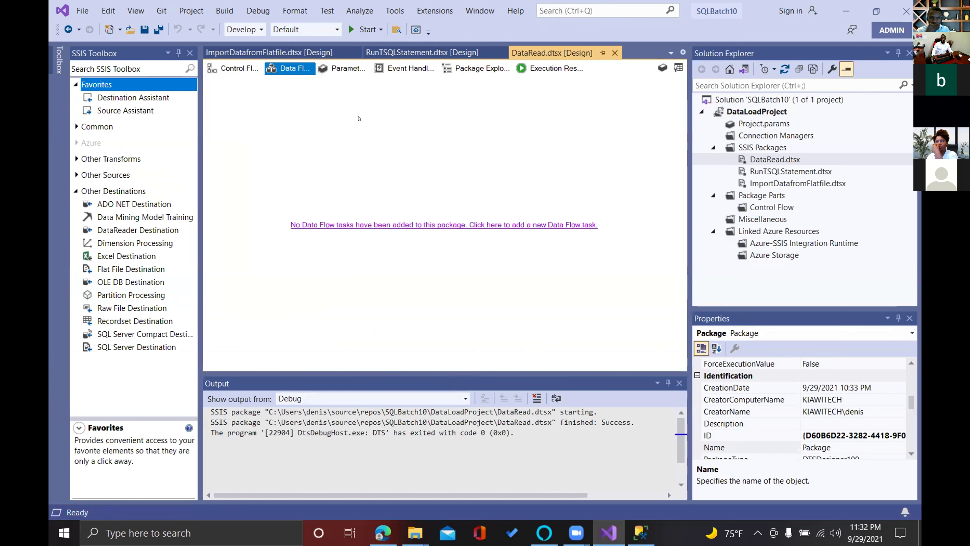
left_click(234, 68)
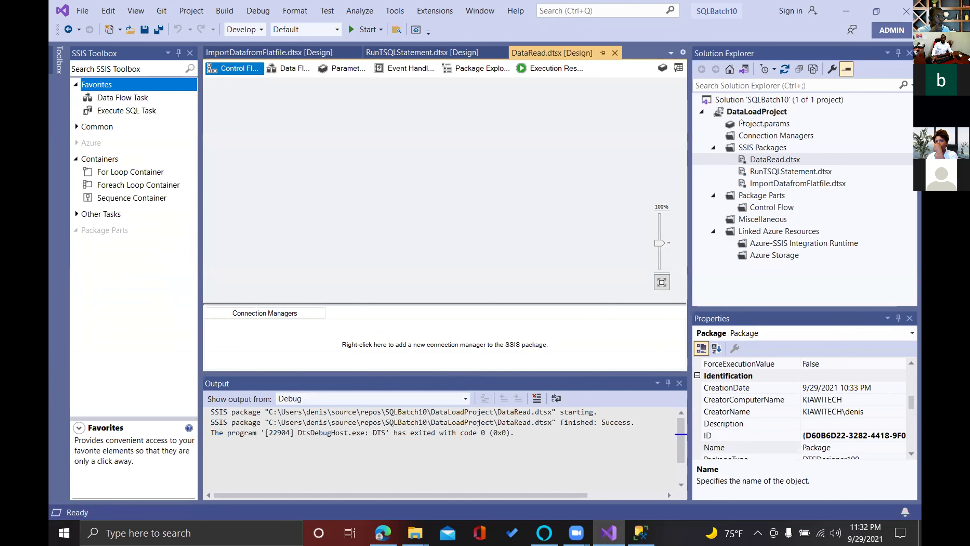
left_click(775, 159)
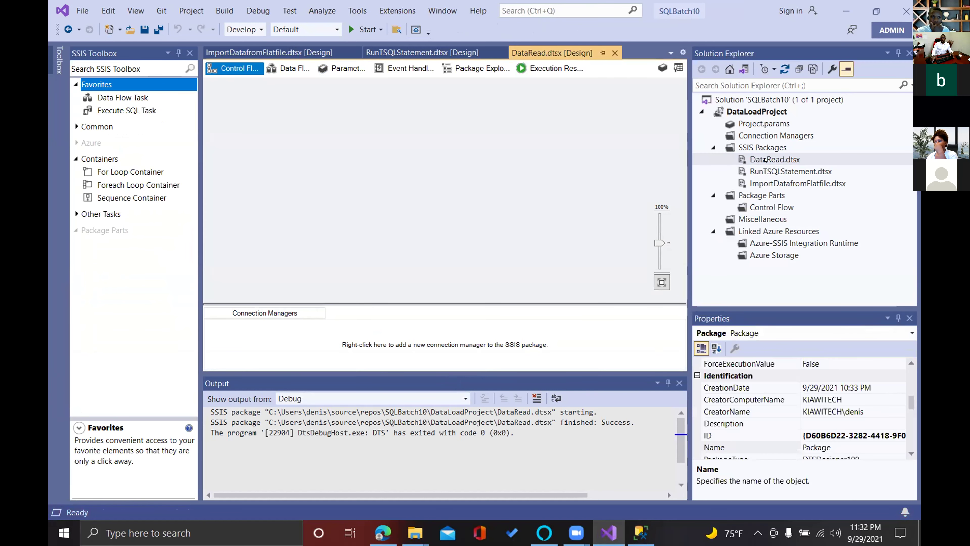
double_click(764, 159)
left_click(764, 160)
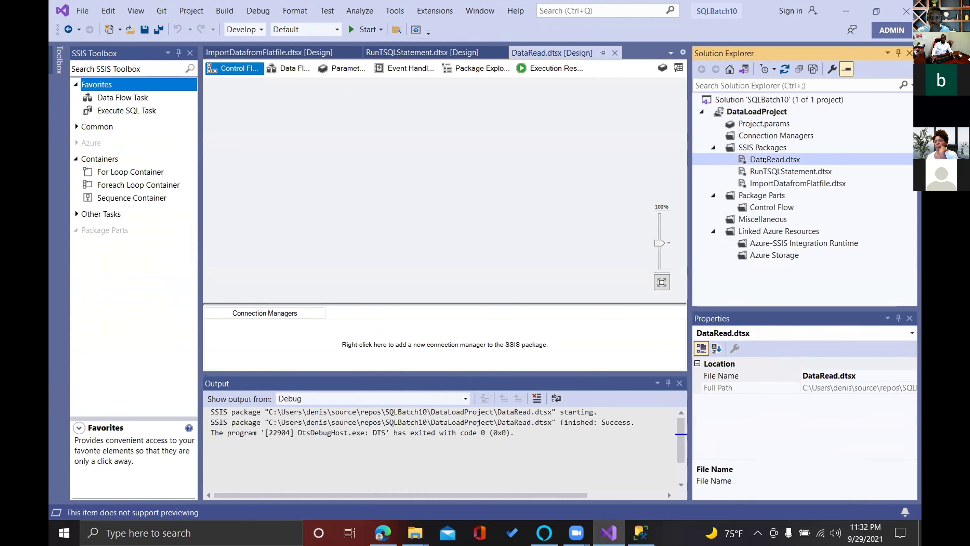
left_click(549, 69)
left_click(477, 68)
left_click(409, 68)
left_click(333, 69)
left_click(291, 68)
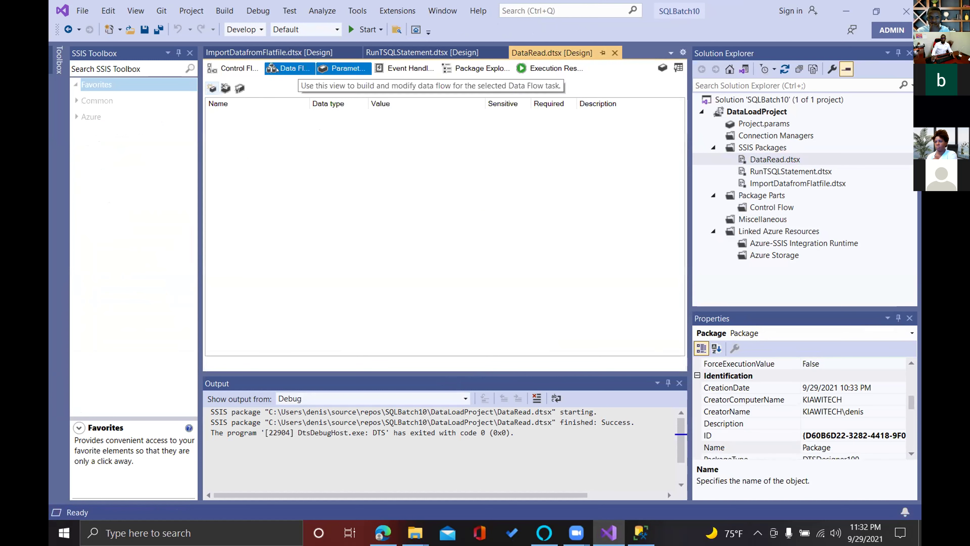
Step: Add an empty Data Flow Task to DataRead's control flow, open it, and bring up the execution results
left_click(333, 225)
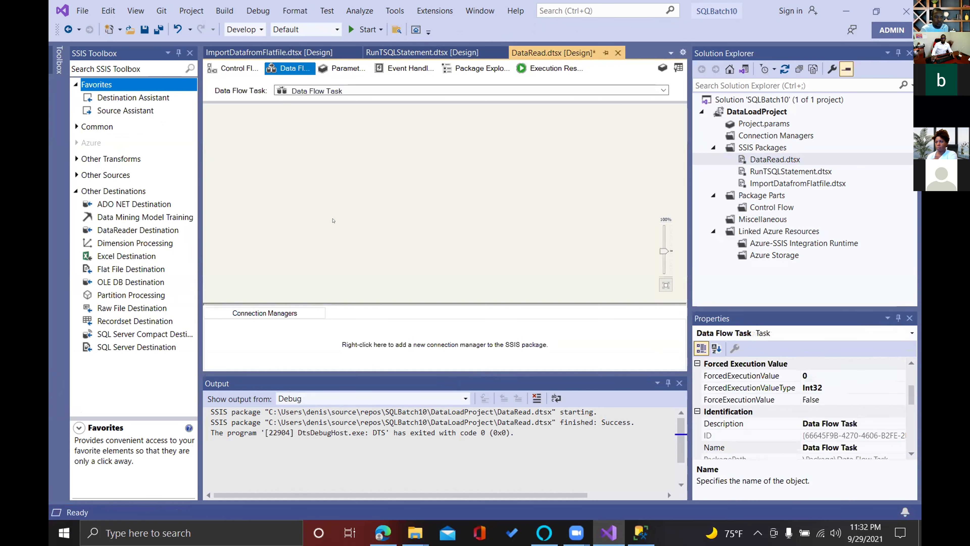
left_click(233, 68)
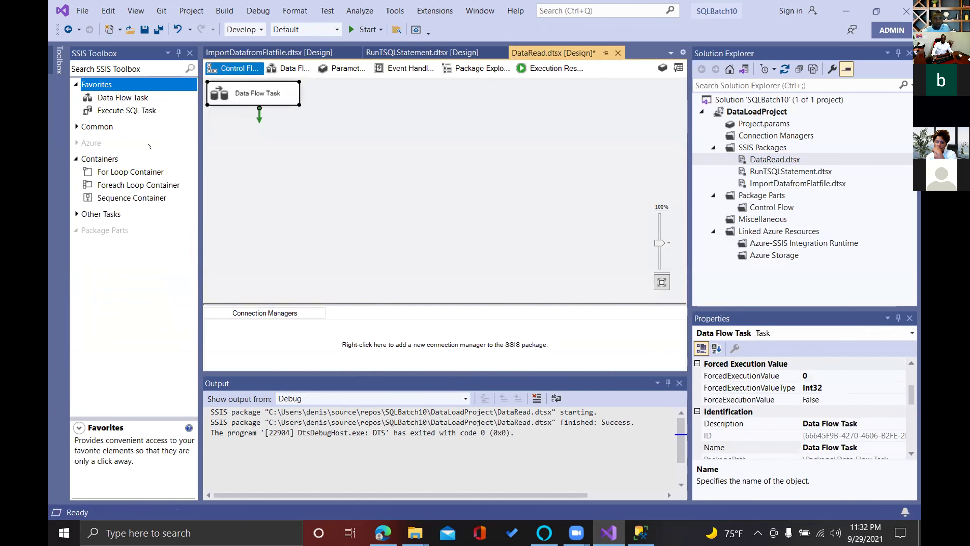
double_click(263, 94)
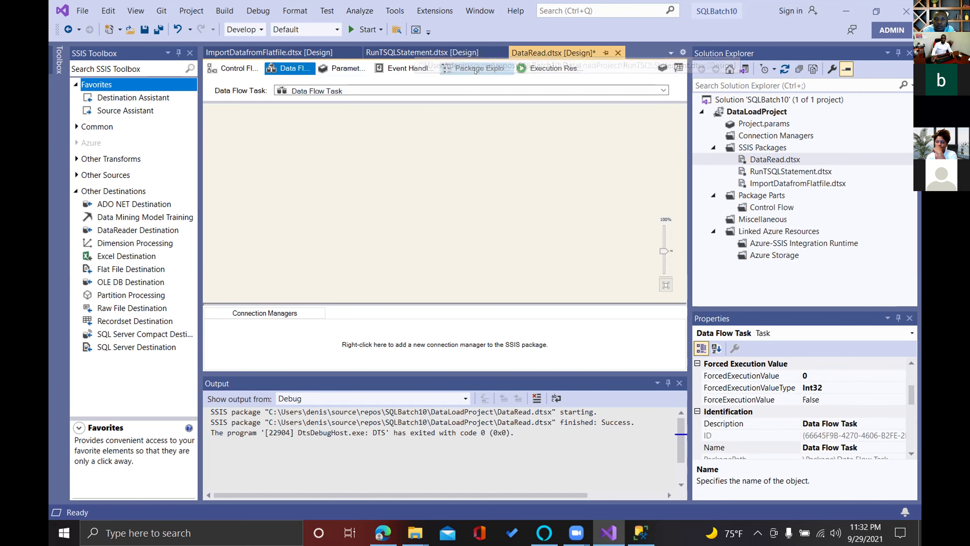
double_click(765, 157)
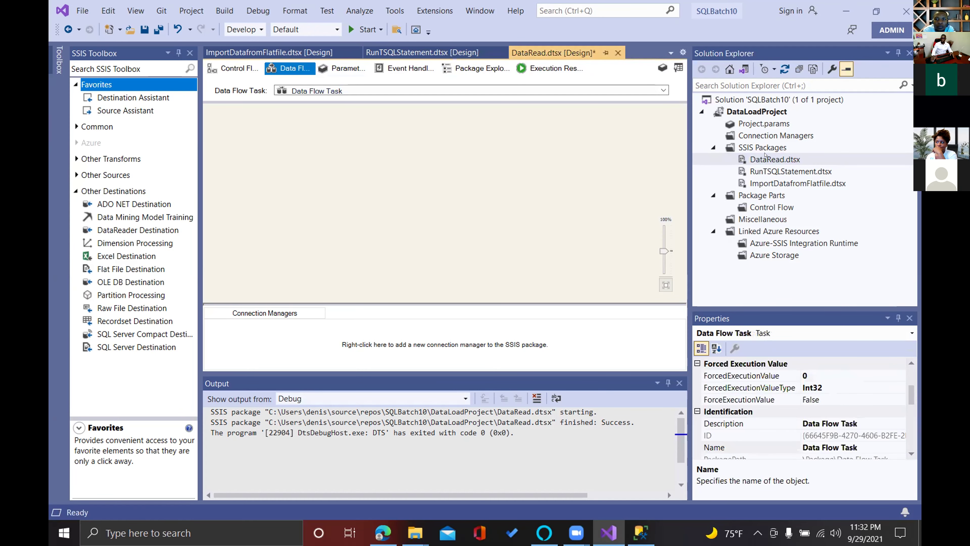
key("ctrl+Page_Down")
key("ctrl+Page_Down")
key("ctrl+Page_Down")
key("ctrl+Page_Down")
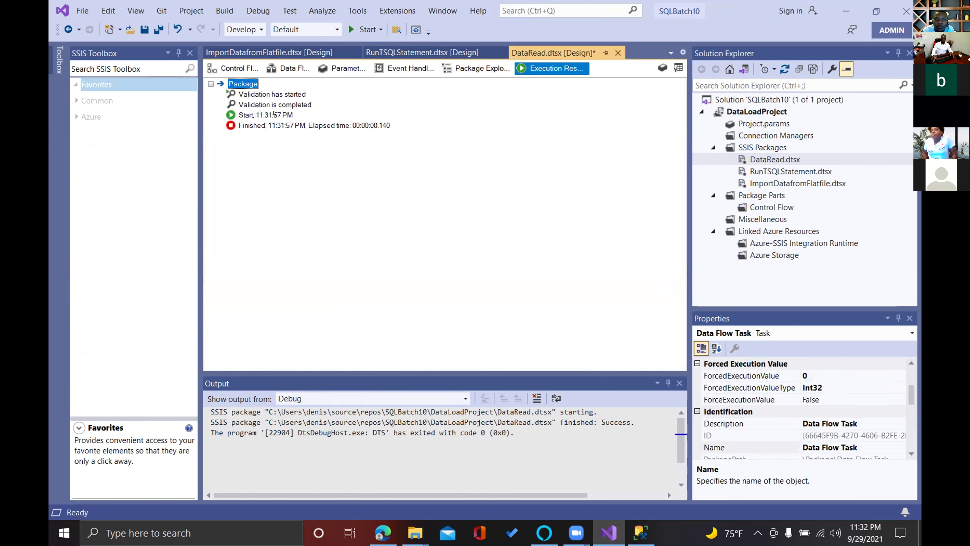
Step: Rerun DataRead, stop debugging, open the Data Flow Task's data flow, and glance at Management Studio
left_click(351, 29)
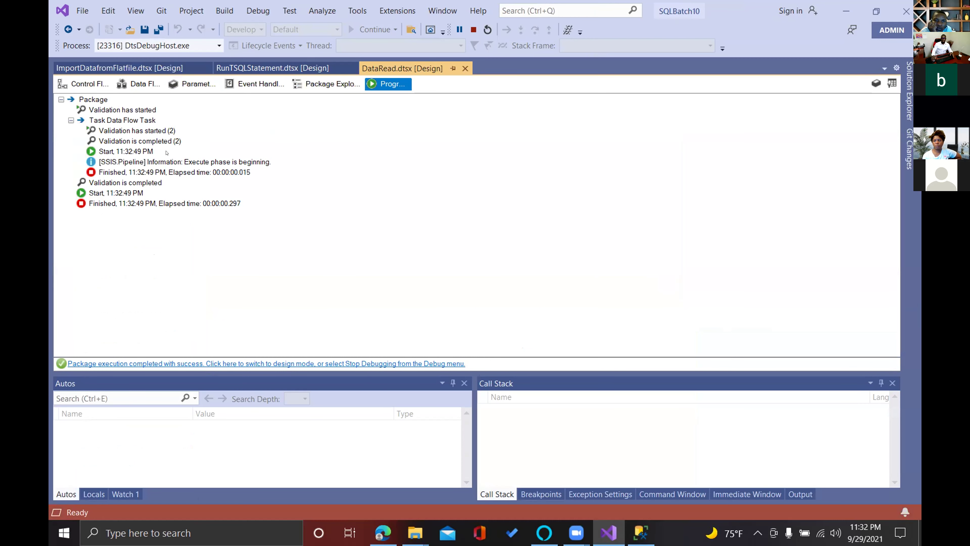
left_click(474, 29)
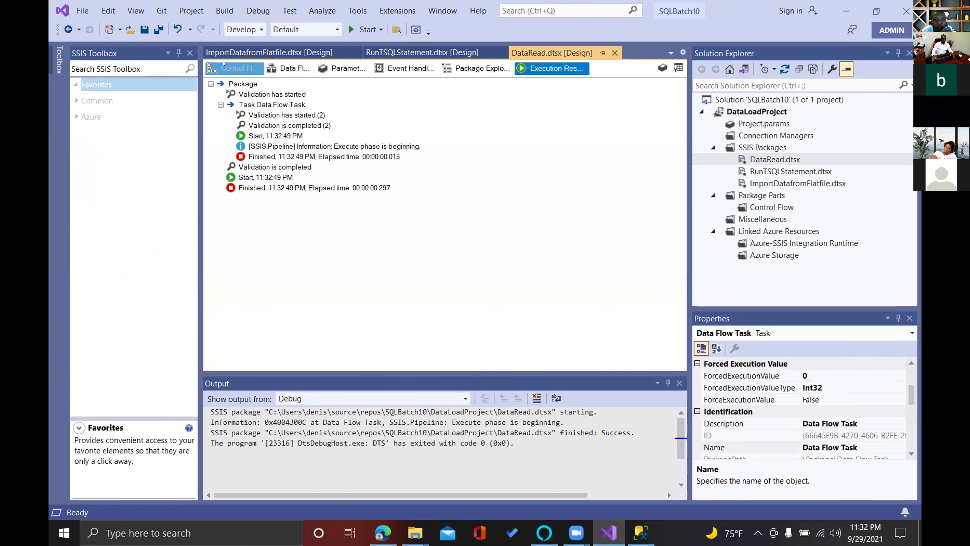
double_click(249, 93)
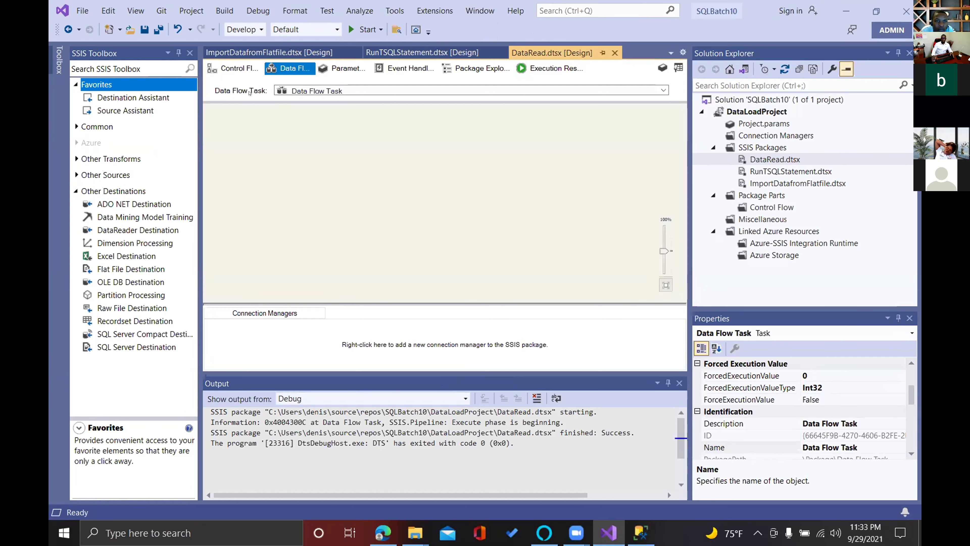
left_click(652, 89)
left_click(634, 99)
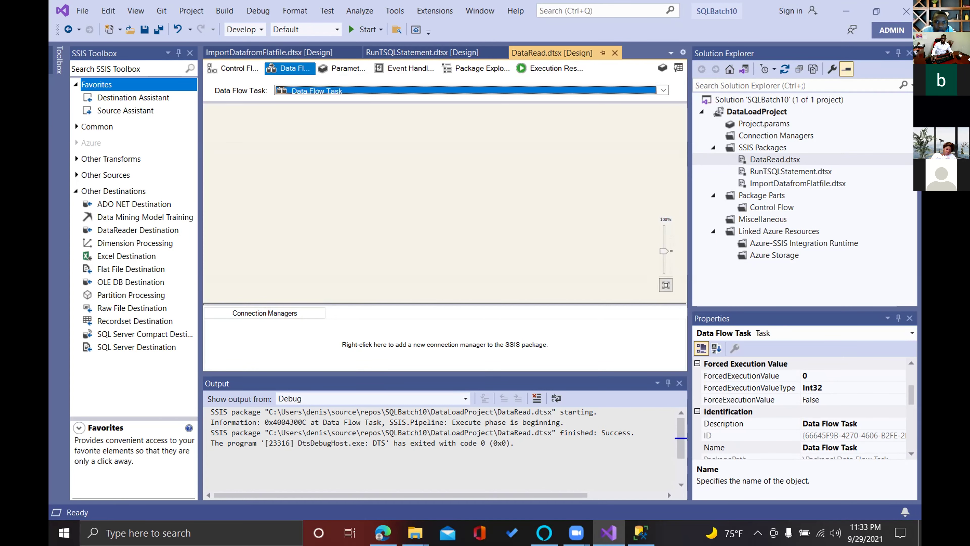
left_click(639, 530)
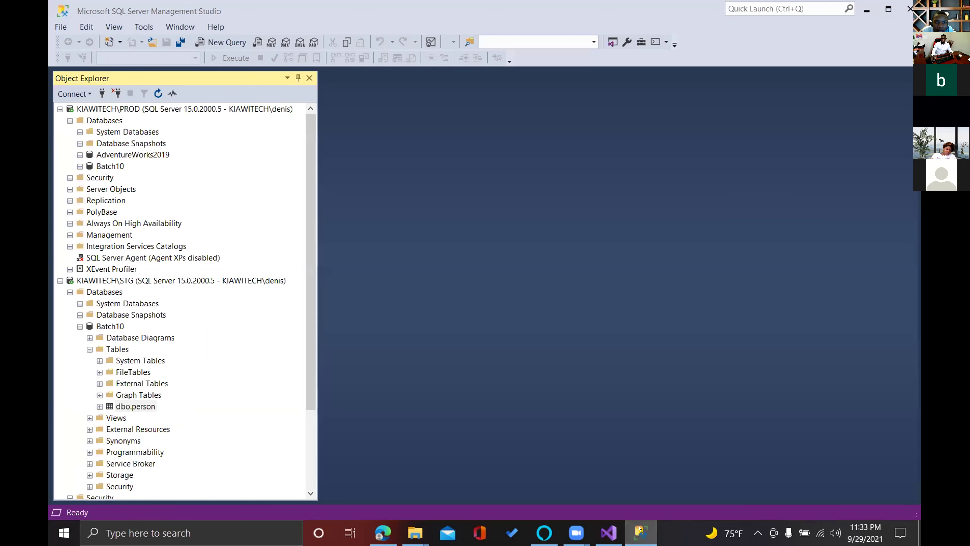
left_click(639, 529)
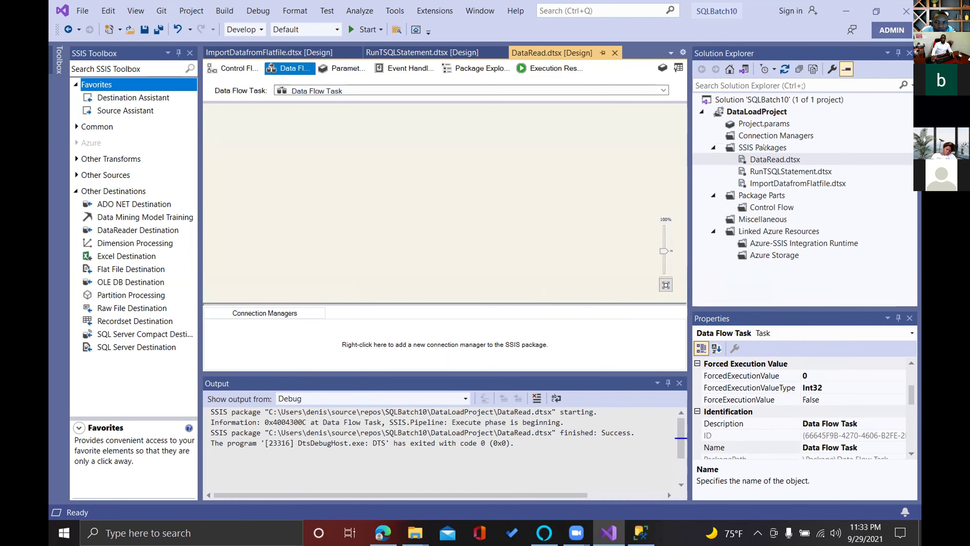
Step: Start the Deployment Wizard for DataRead.dtsx with SSIS in SQL Server as the target
right_click(758, 156)
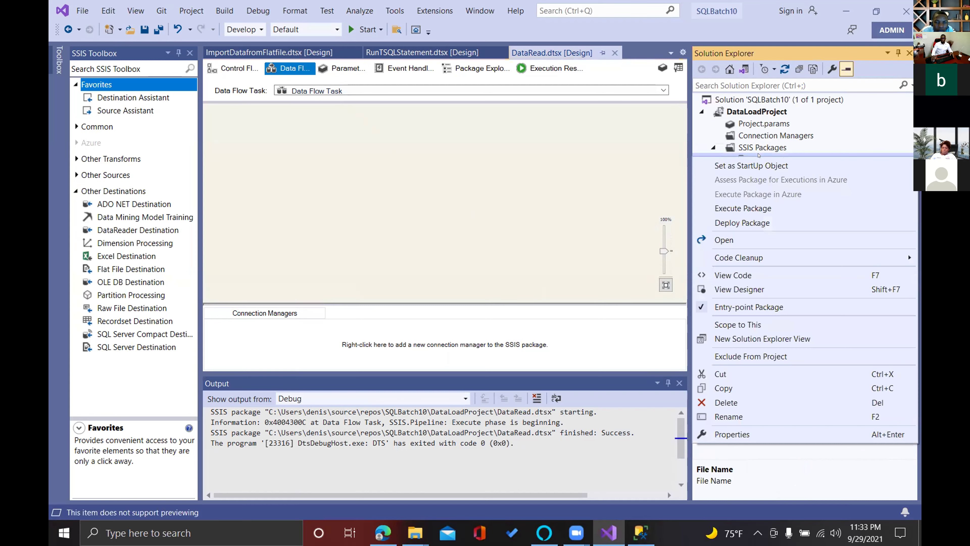
left_click(741, 222)
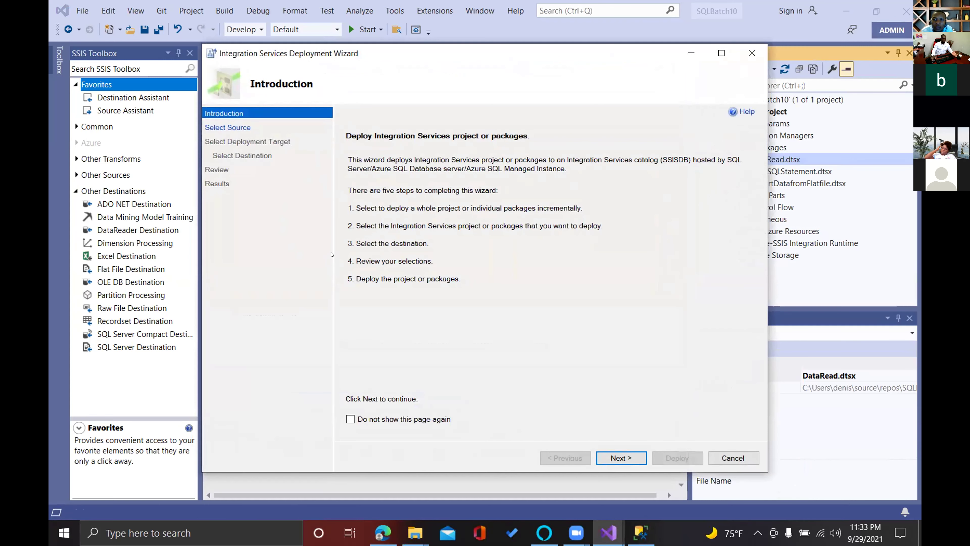
left_click(618, 458)
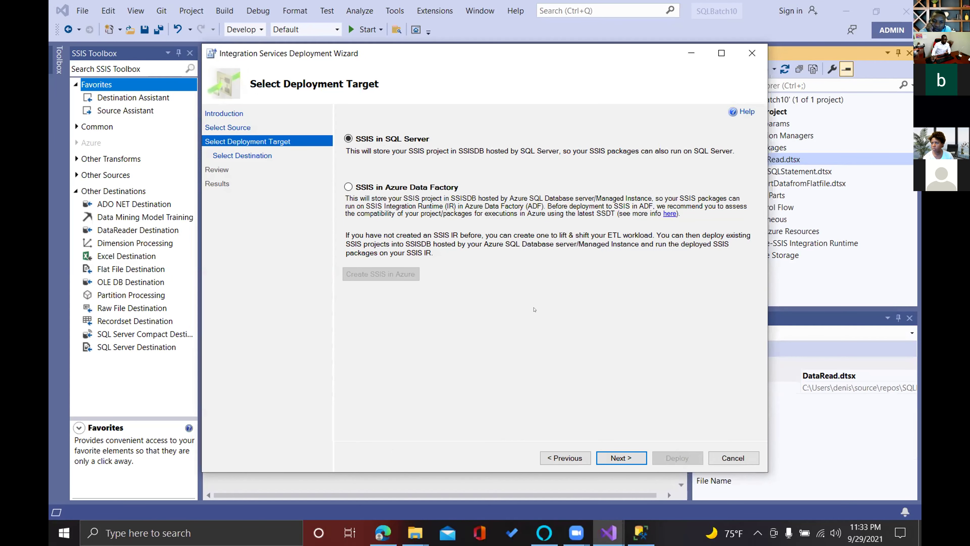
left_click(623, 458)
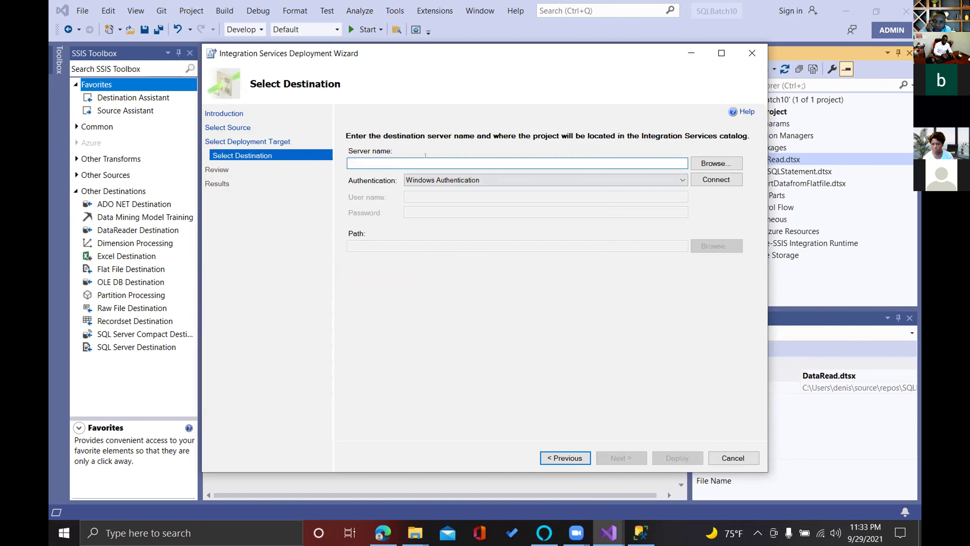
Step: Connect to server KIAWITECH\PROD and browse for a path, dismissing the missing-catalog error
type("KIAWITECH\\PROD")
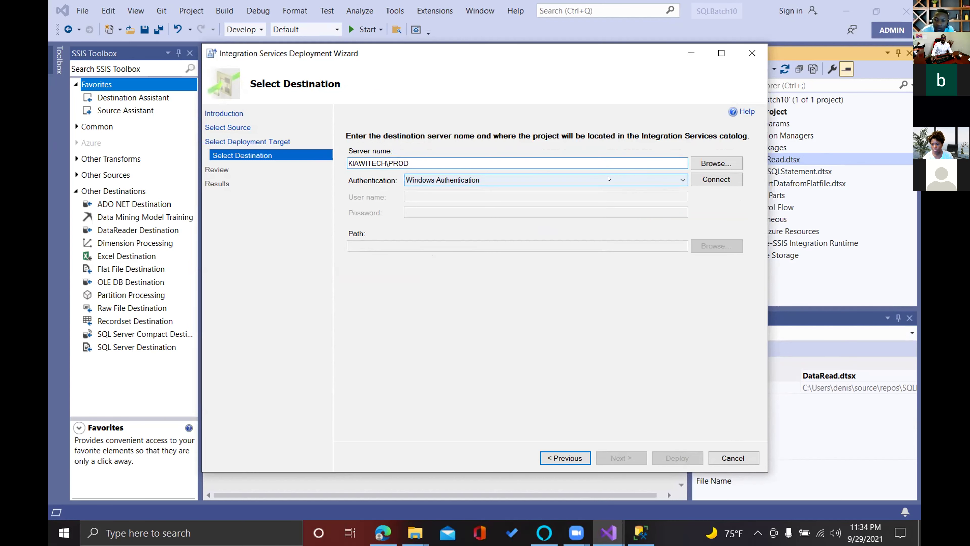
left_click(706, 179)
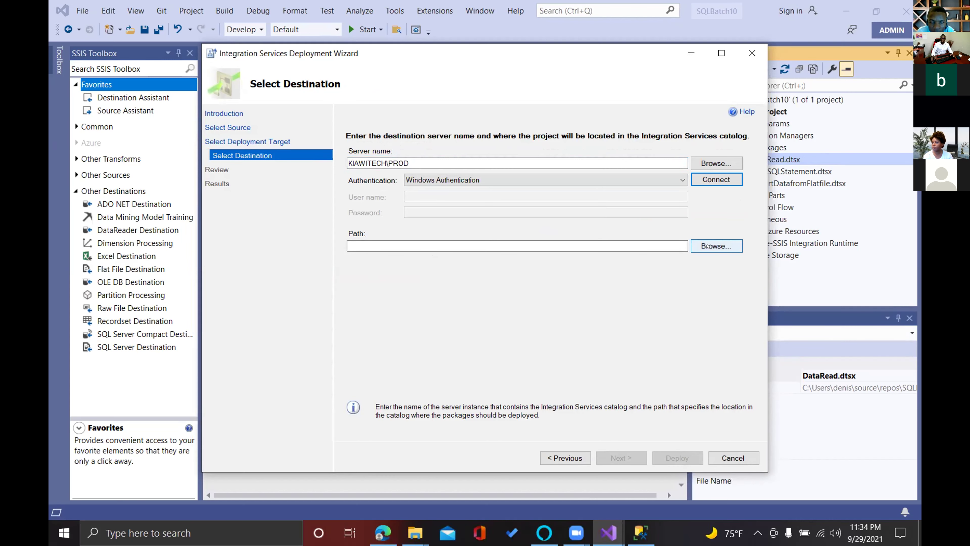
left_click(707, 246)
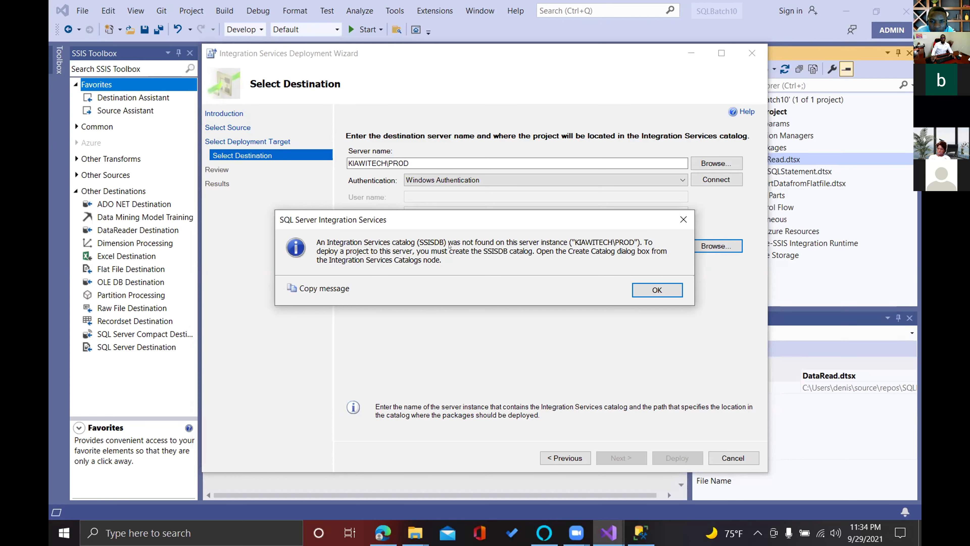
key("Return")
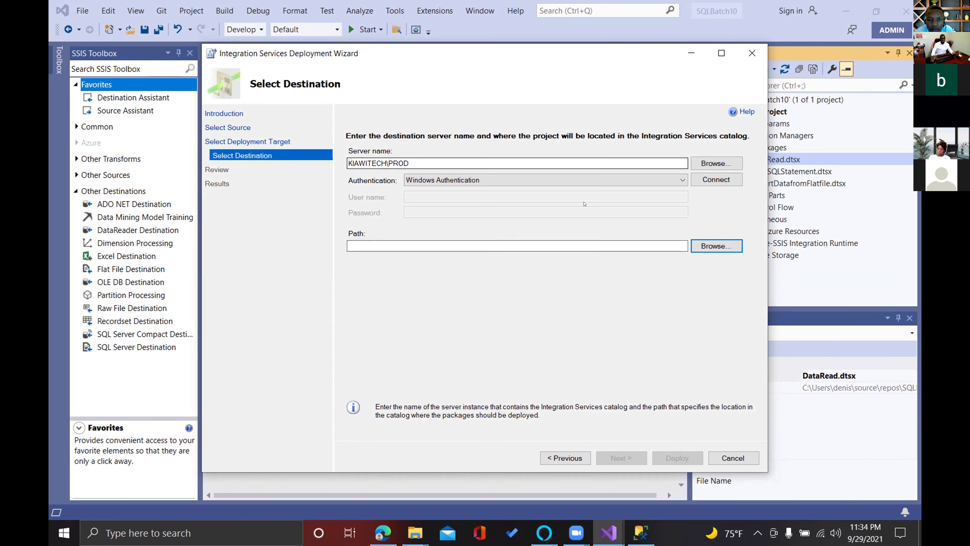
left_click(613, 533)
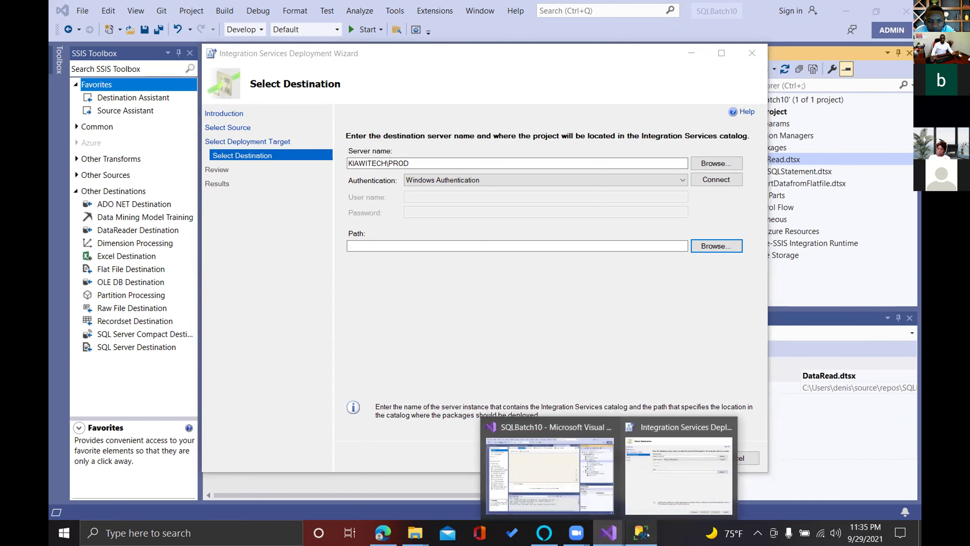
Step: In Management Studio, expand Integration Services Catalogs under KIAWITECH\PROD and choose Create Catalog
left_click(646, 533)
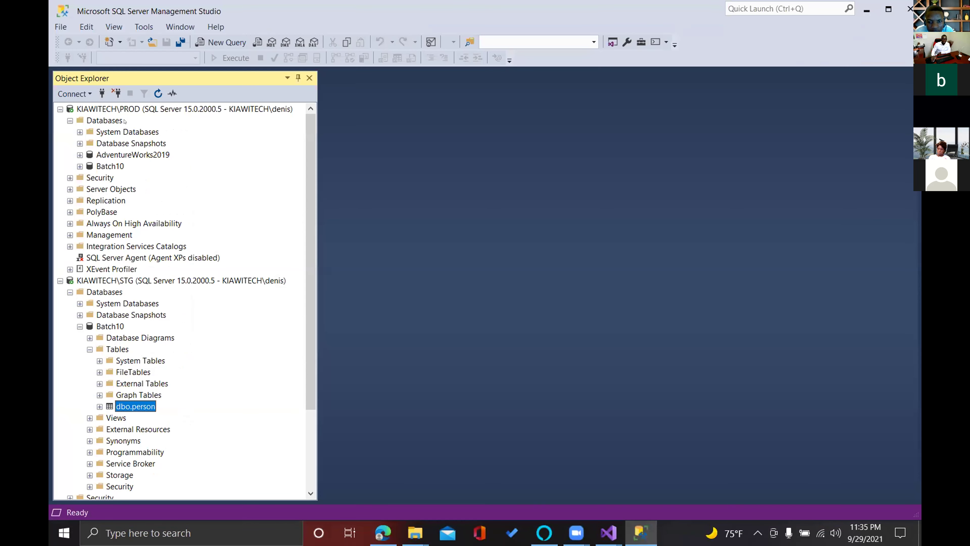
left_click(116, 106)
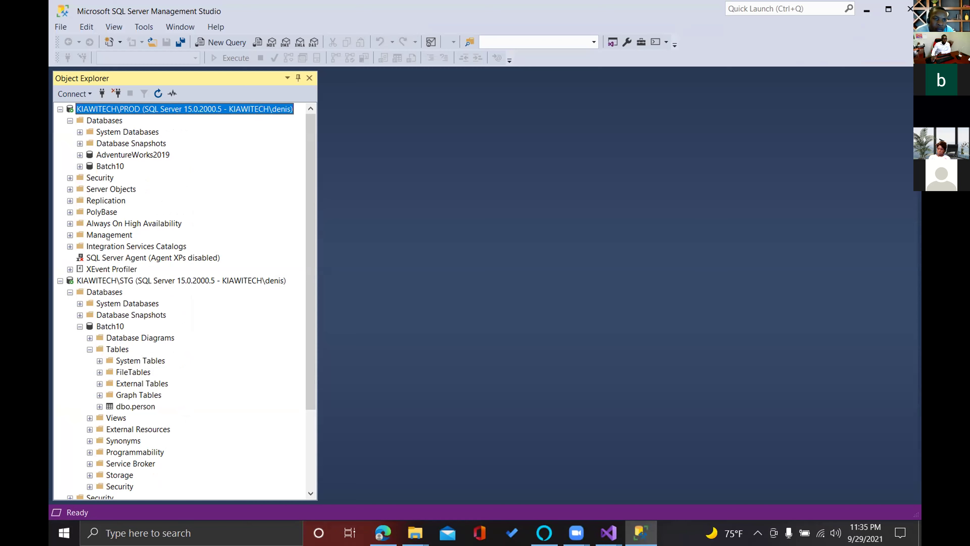
left_click(115, 247)
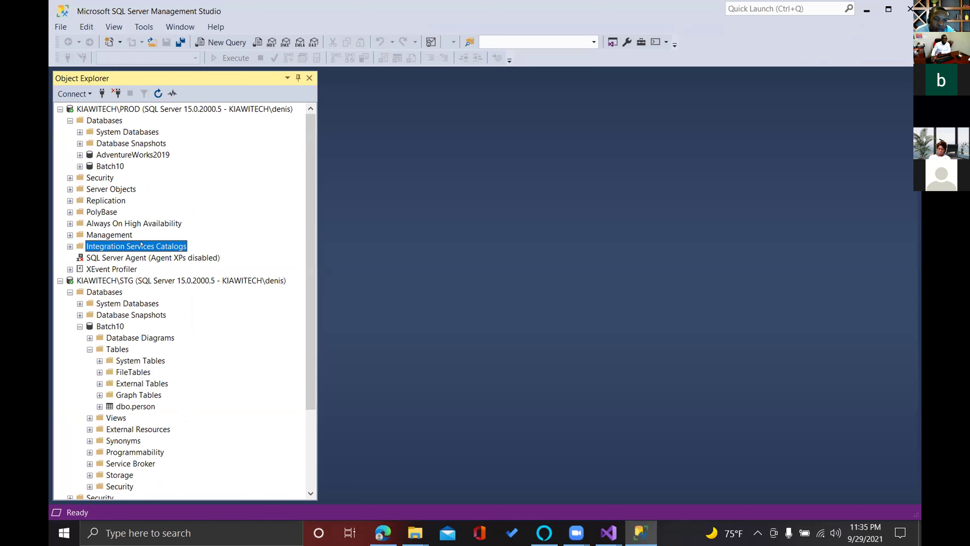
left_click(68, 246)
right_click(124, 246)
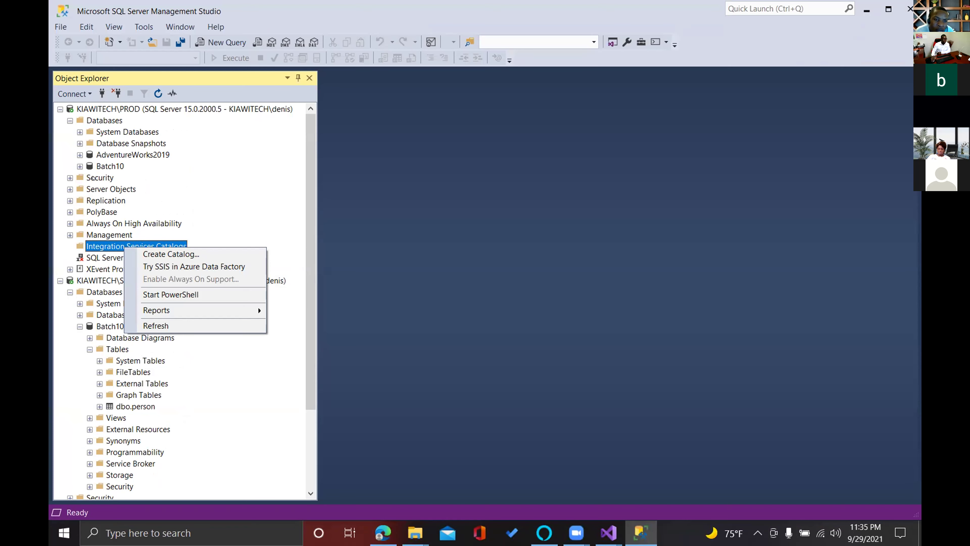
left_click(159, 253)
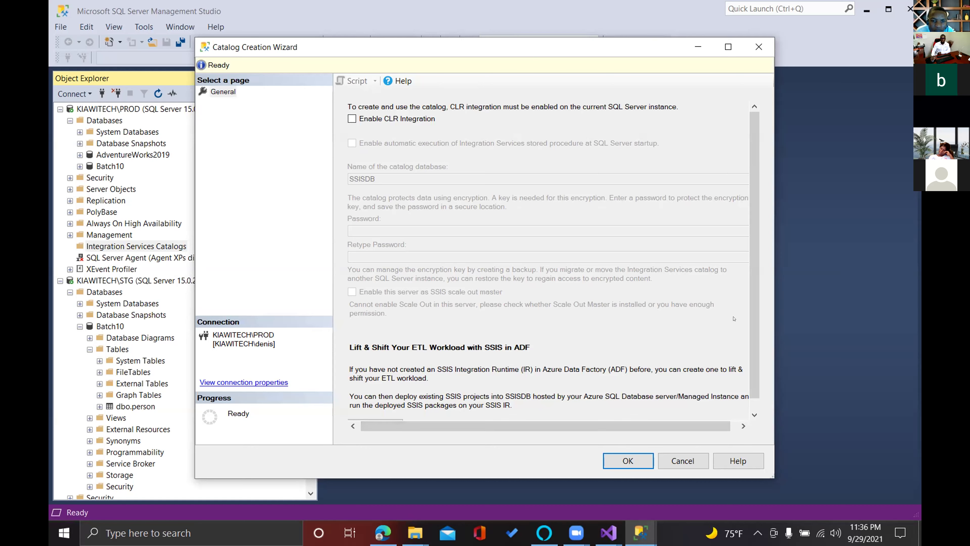
Step: Create the SSISDB catalog with CLR integration enabled and an encryption password, then expand it
scroll(733, 318, "down", 1)
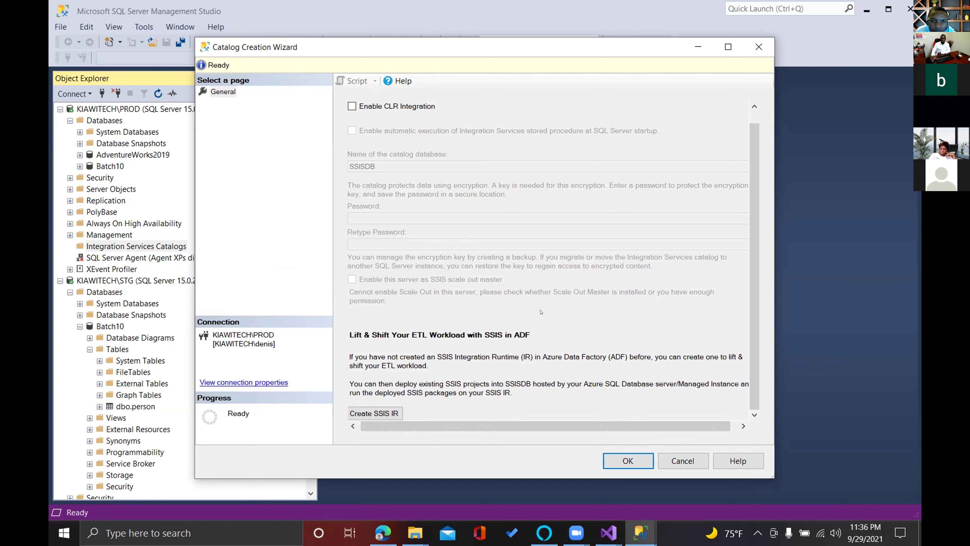
key("Return")
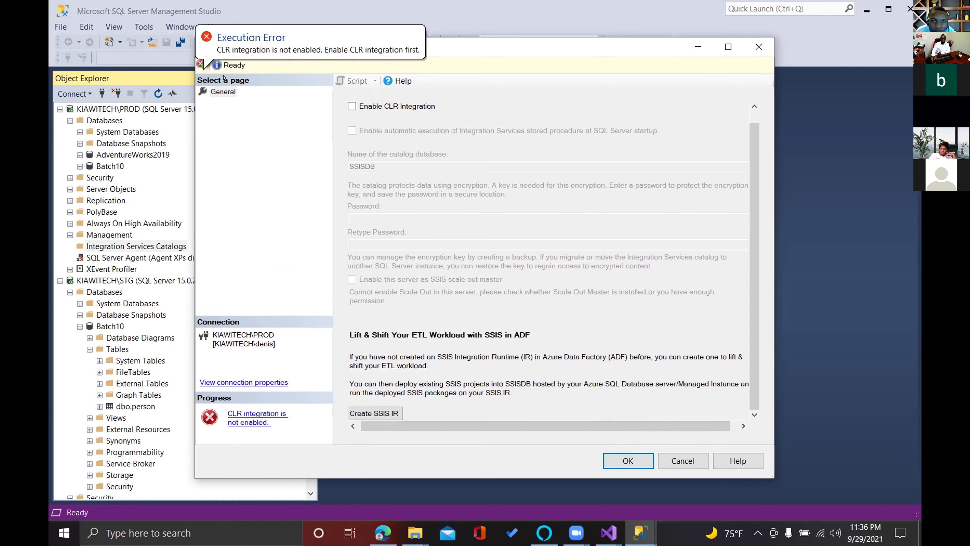
left_click(351, 106)
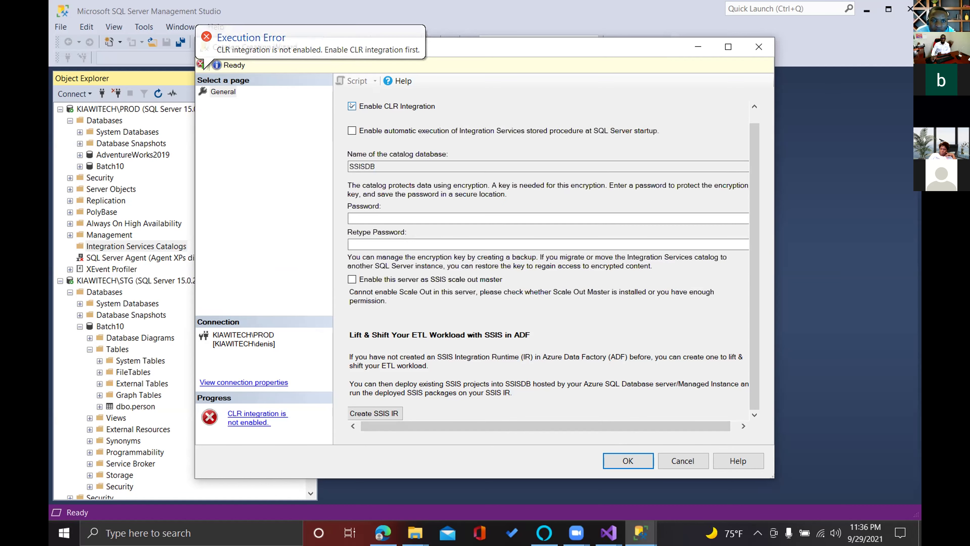
left_click(361, 214)
type("*********")
key("Tab")
type("*********")
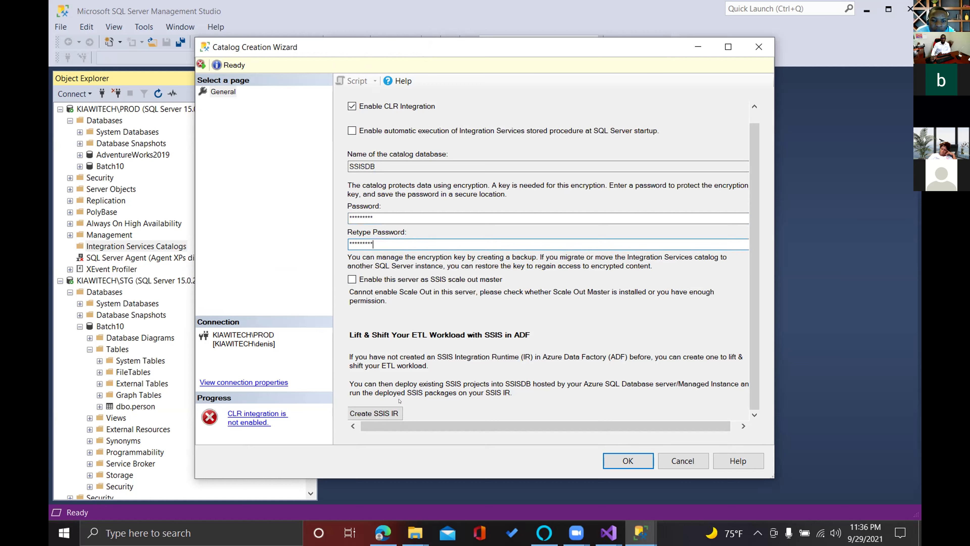
left_click(629, 458)
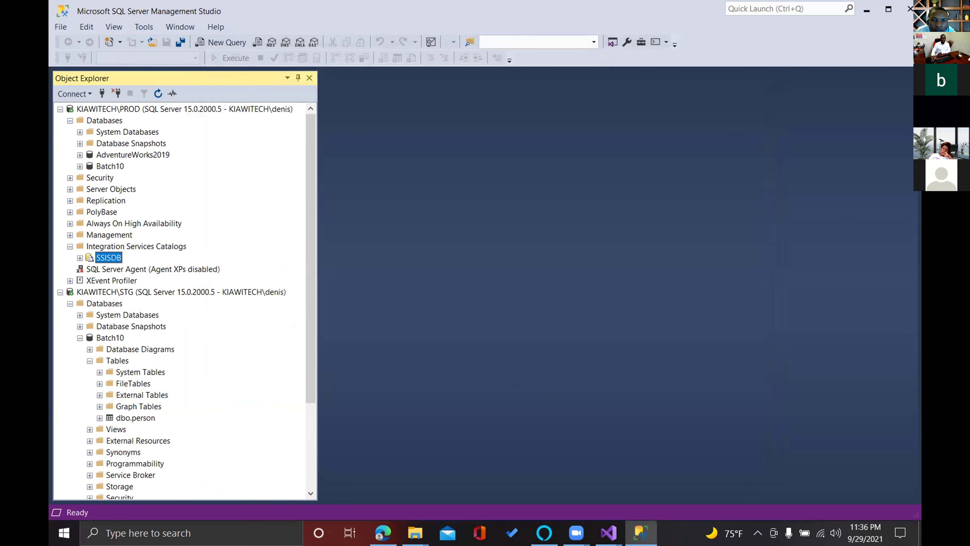
left_click(80, 258)
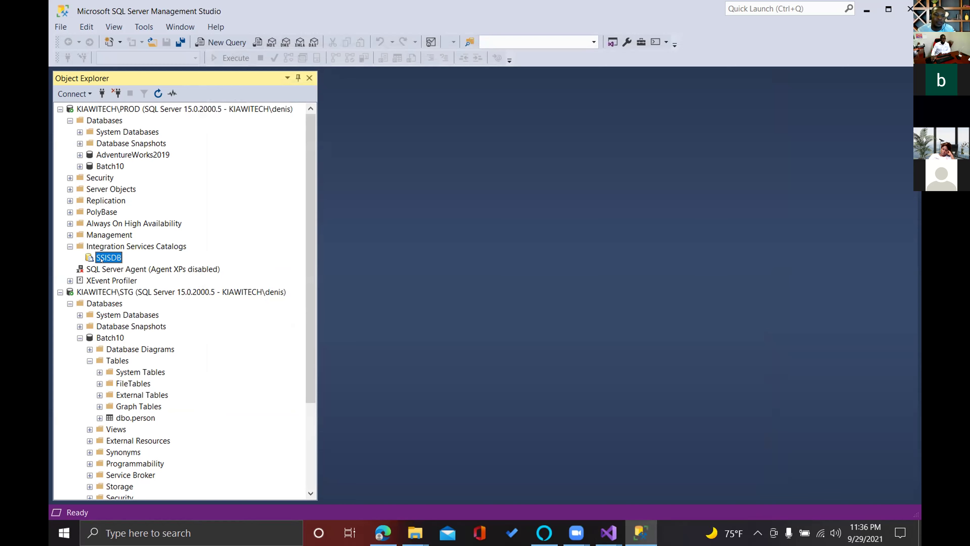
Step: Back in the Deployment Wizard, create a Batch10 folder inside SSISDB
left_click(608, 533)
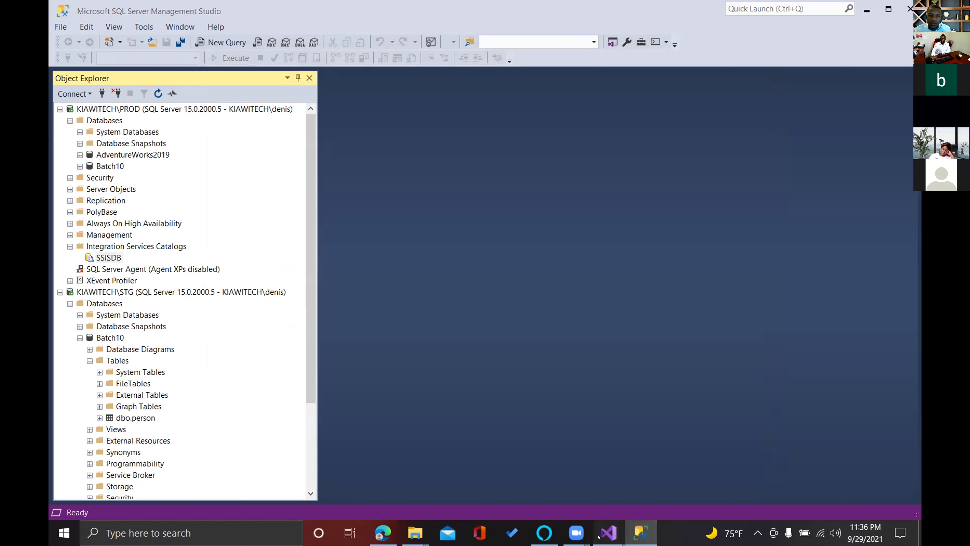
left_click(672, 487)
left_click(716, 246)
left_click(368, 193)
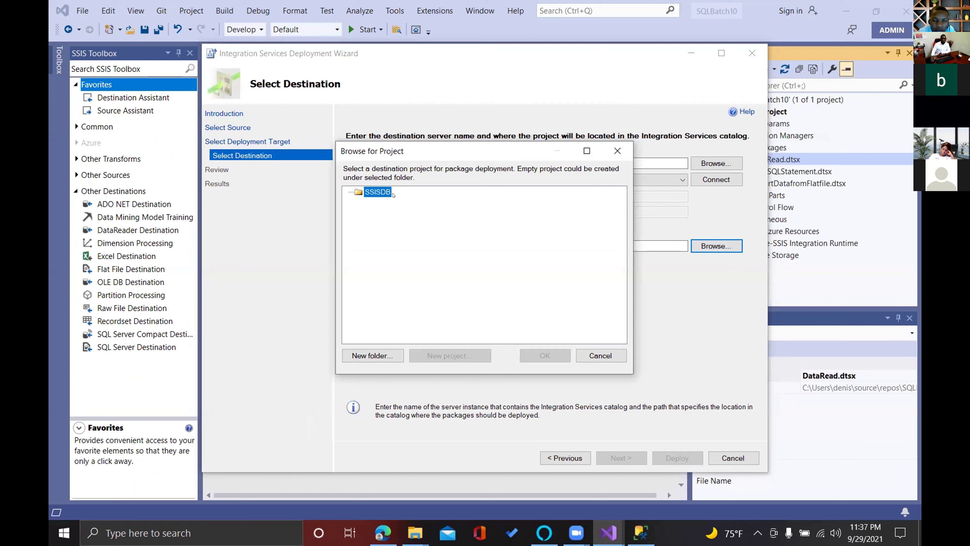
left_click(381, 355)
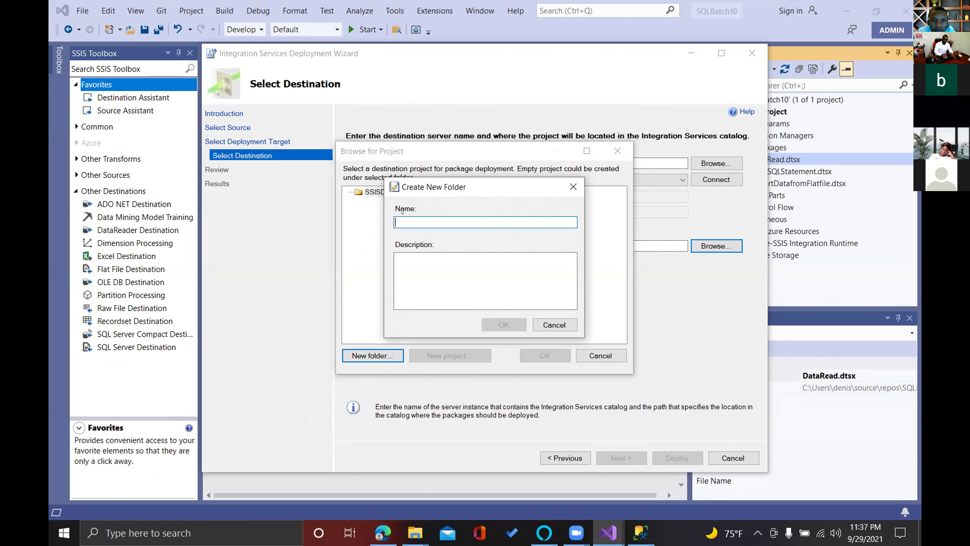
type("Batch10")
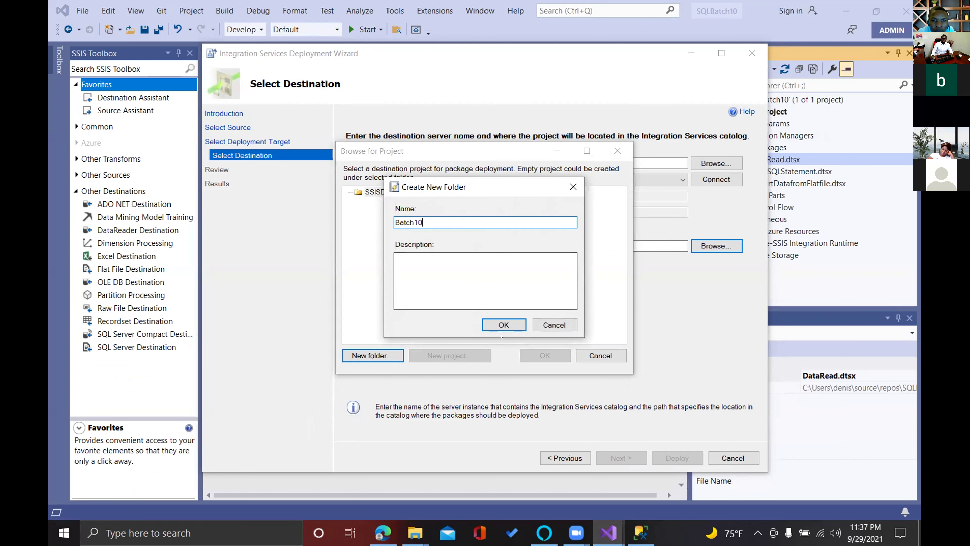
left_click(503, 325)
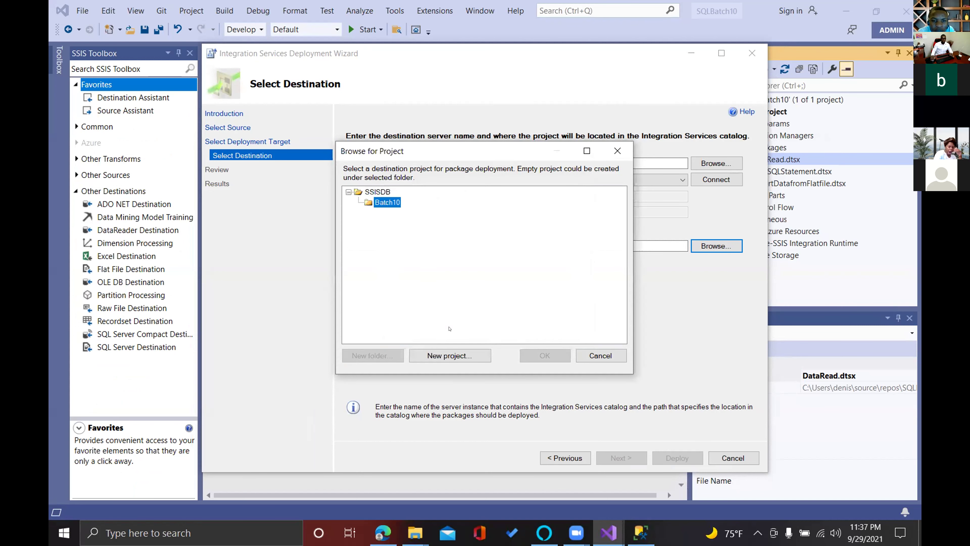
Step: Create a DataLoad project in Batch10 and set it as the deployment destination
left_click(477, 355)
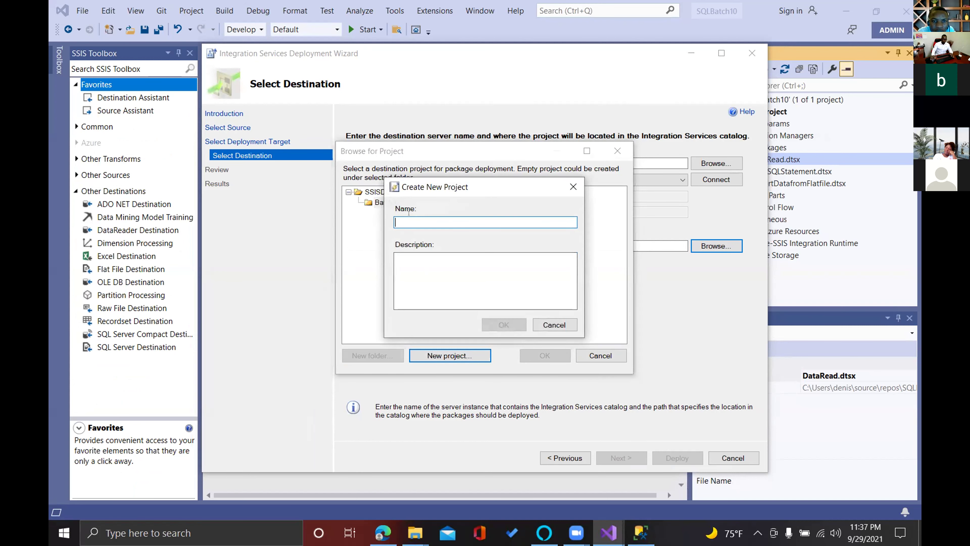
type("Data")
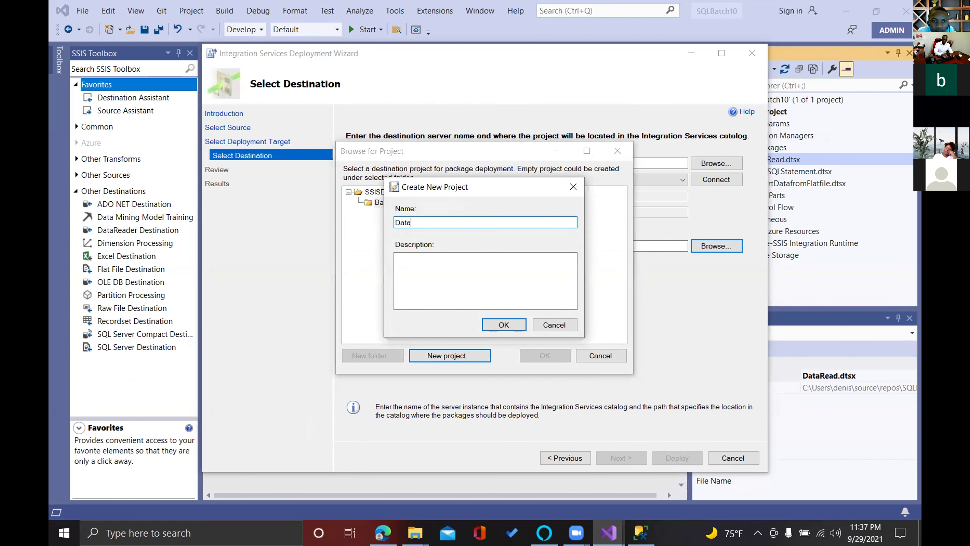
type("Load")
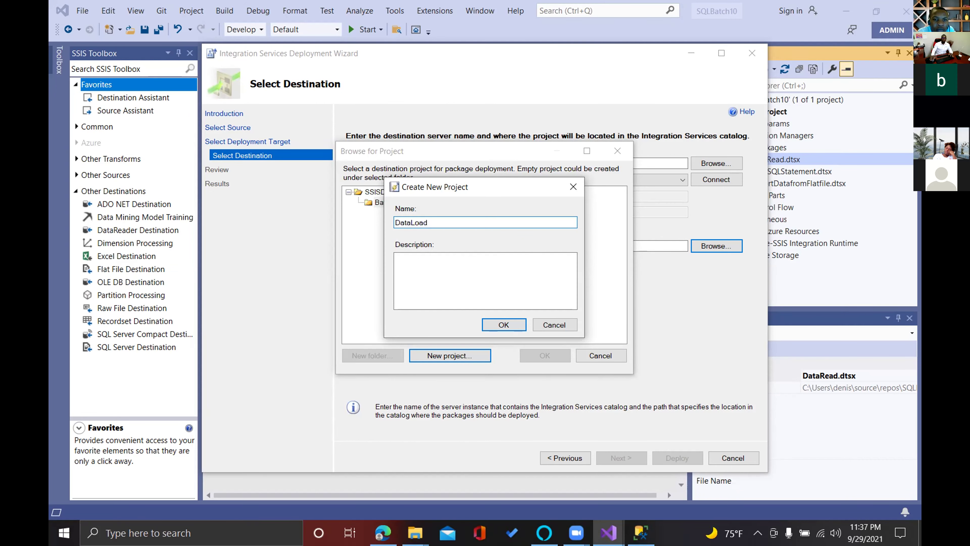
left_click(504, 324)
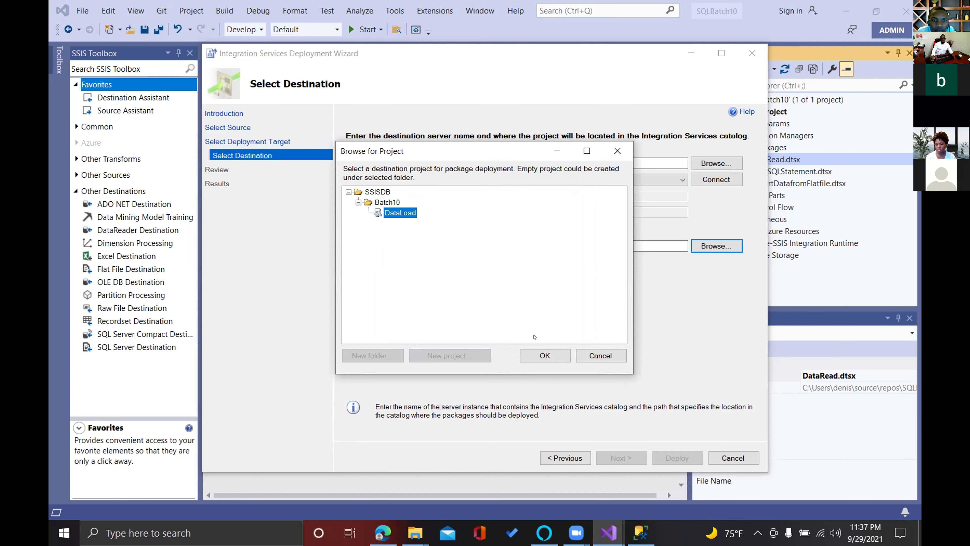
left_click(548, 354)
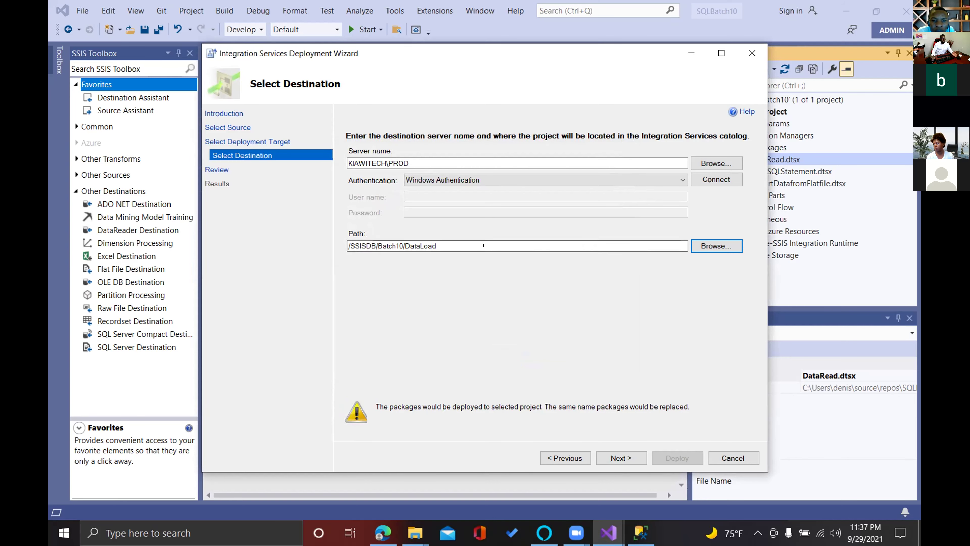
left_click(619, 457)
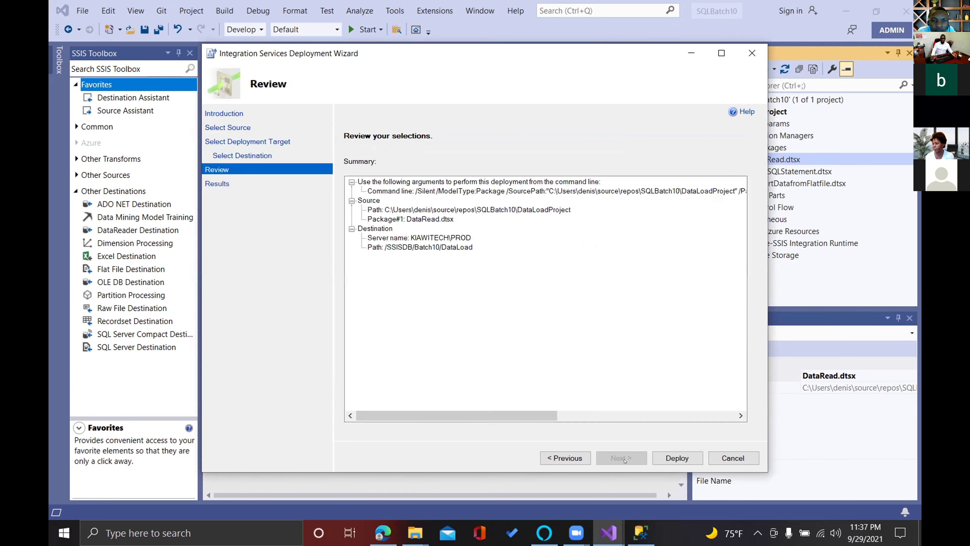
Step: Deploy DataRead.dtsx to /SSISDB/Batch10/DataLoad and close the wizard after all steps pass
left_click(668, 457)
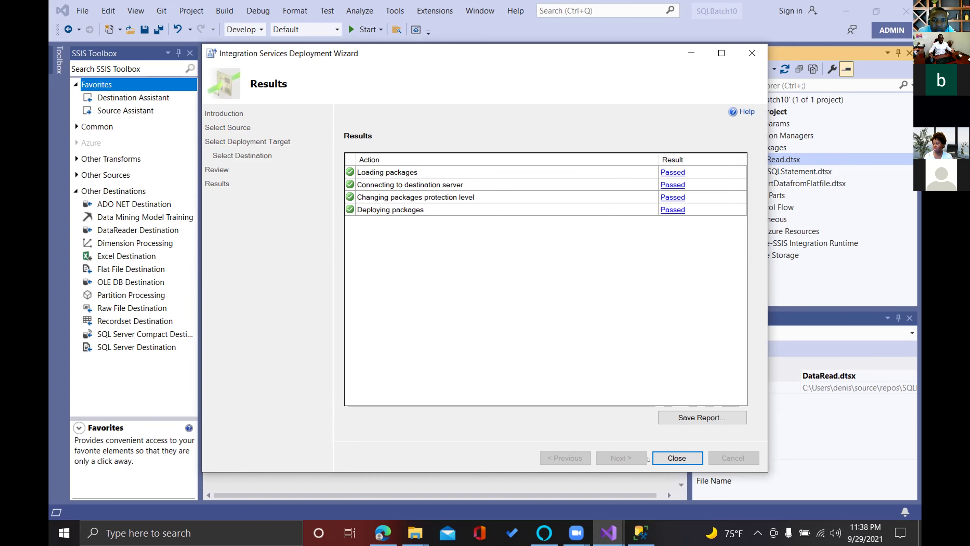
left_click(683, 454)
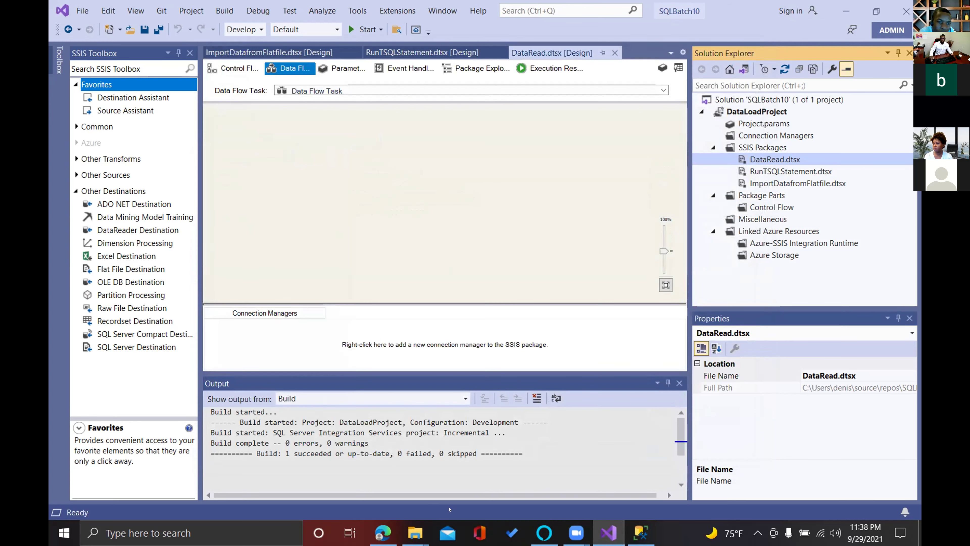
Step: In Management Studio, expand SSISDB > Batch10 > Projects > DataLoad > Packages and open DataRead.dtsx's actions
left_click(649, 535)
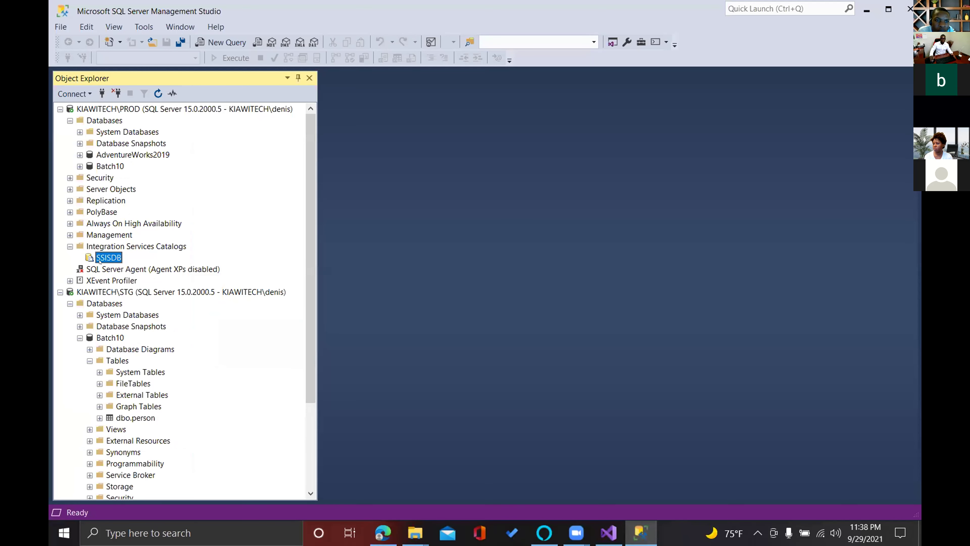
key("Up")
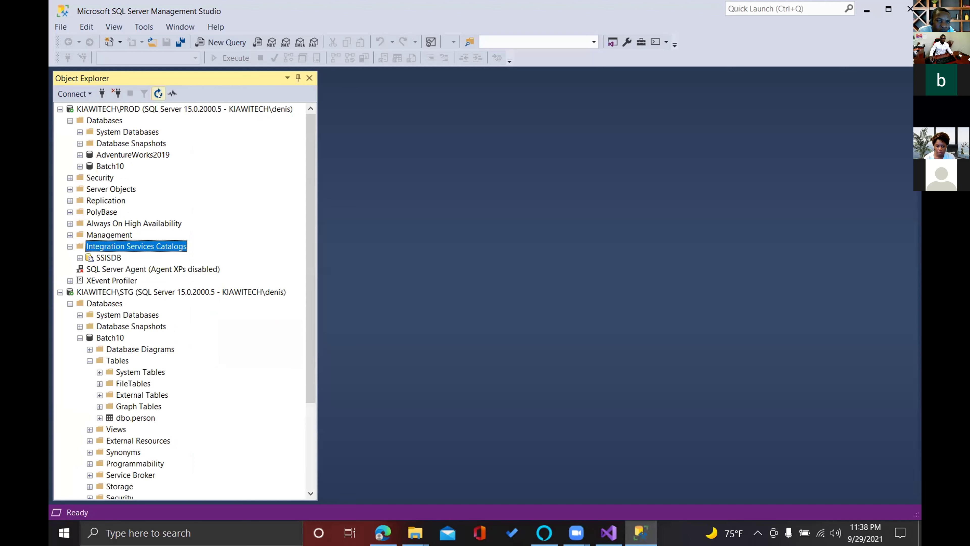
left_click(79, 259)
left_click(110, 269)
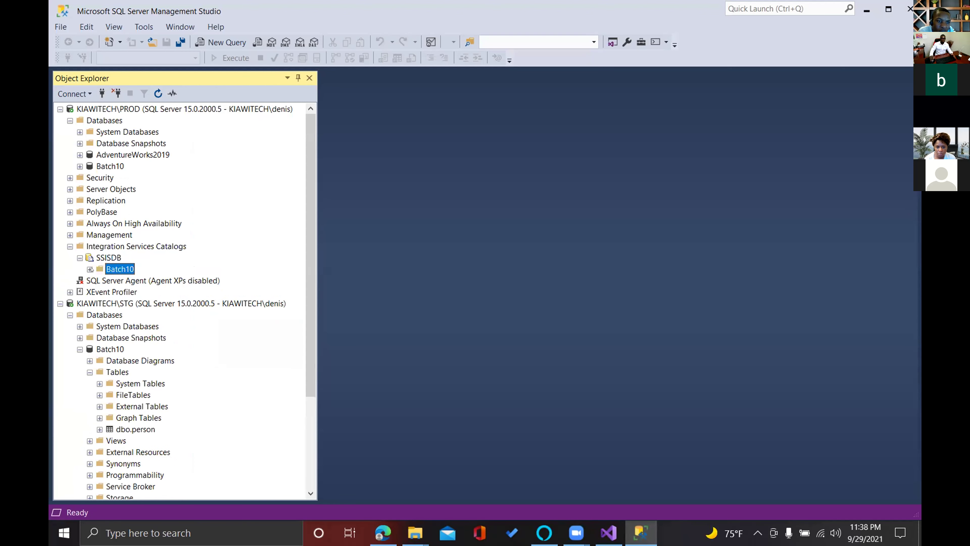
left_click(90, 269)
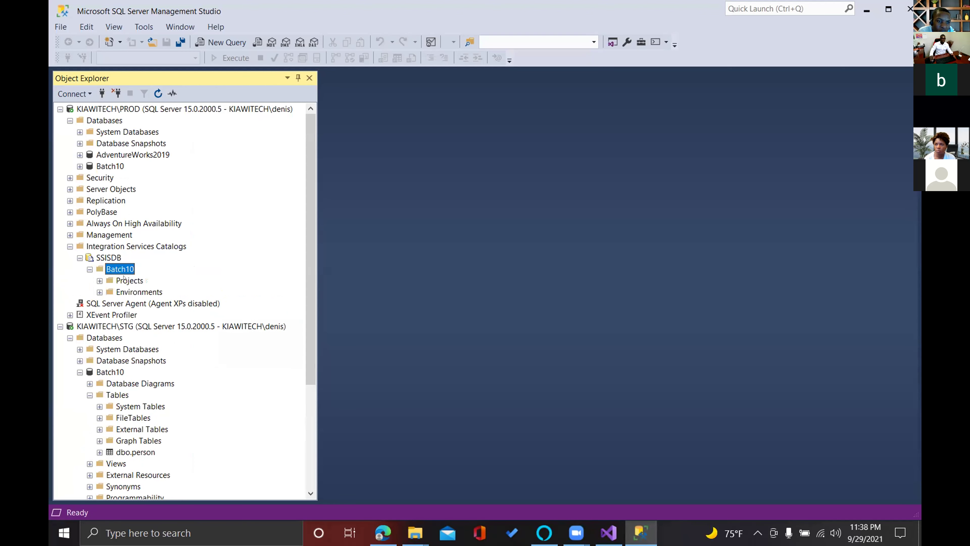
left_click(99, 281)
left_click(133, 291)
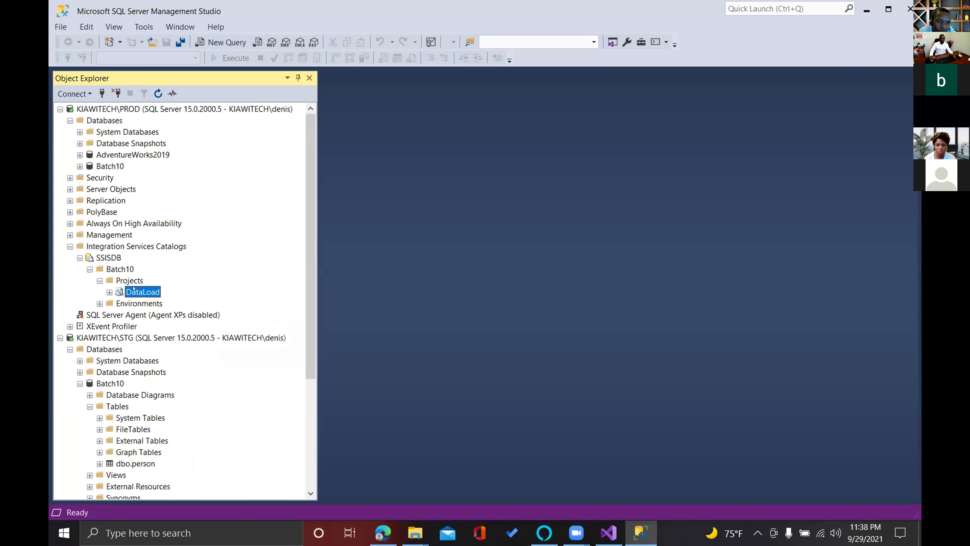
right_click(134, 289)
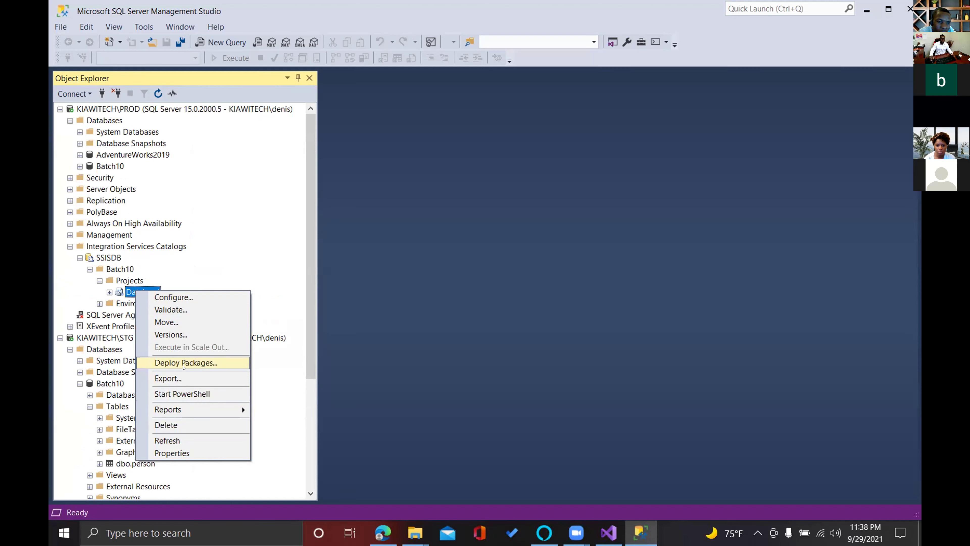
left_click(109, 293)
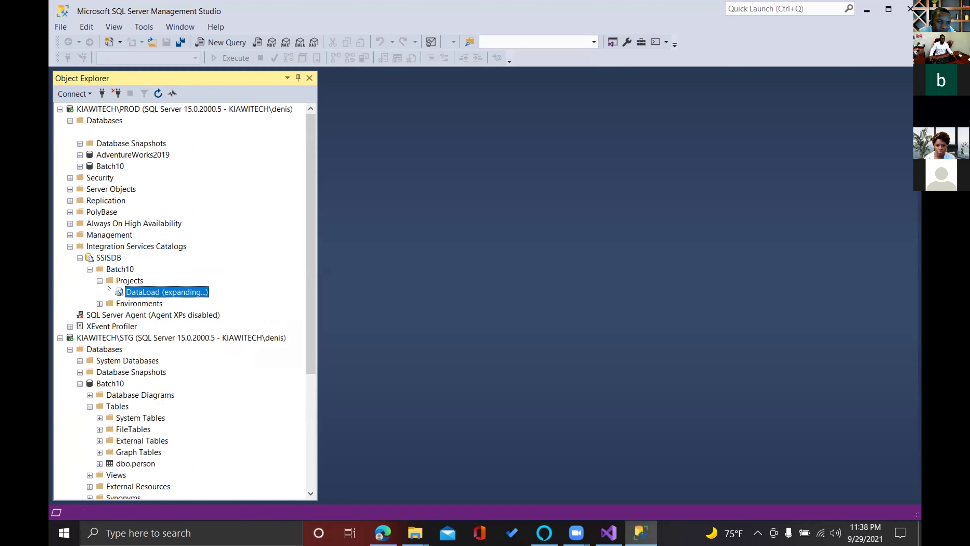
left_click(119, 303)
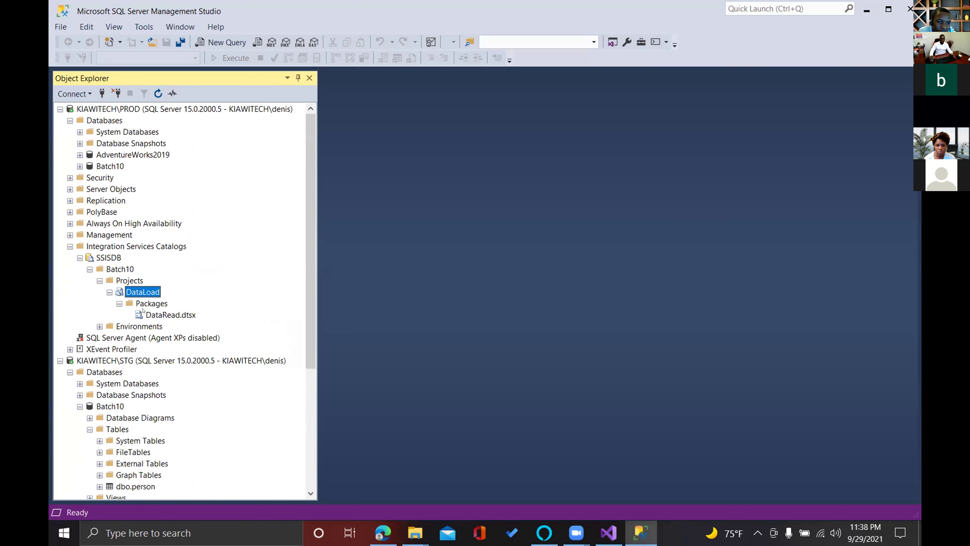
left_click(159, 313)
right_click(160, 314)
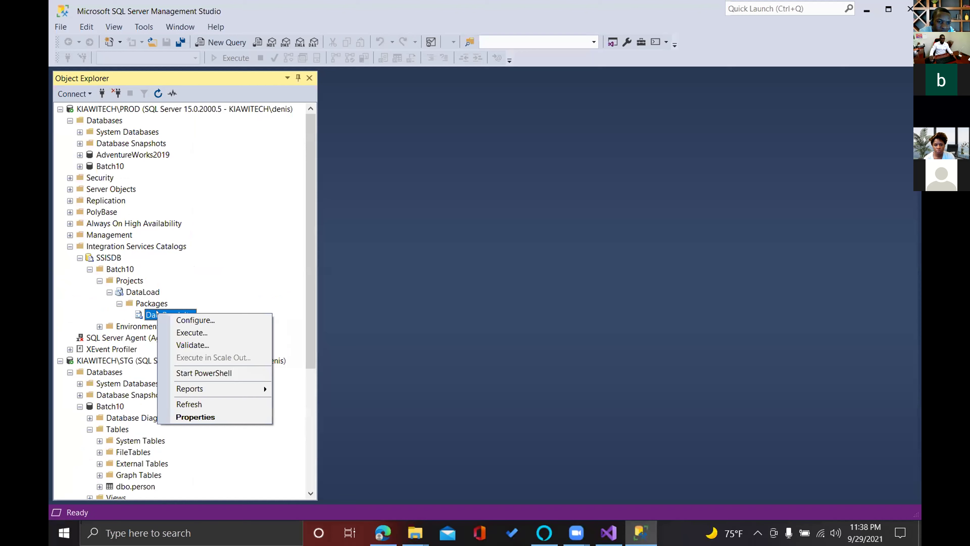
Step: Execute DataRead.dtsx from the catalog, confirm Succeeded in the Overview report, and close it
left_click(193, 333)
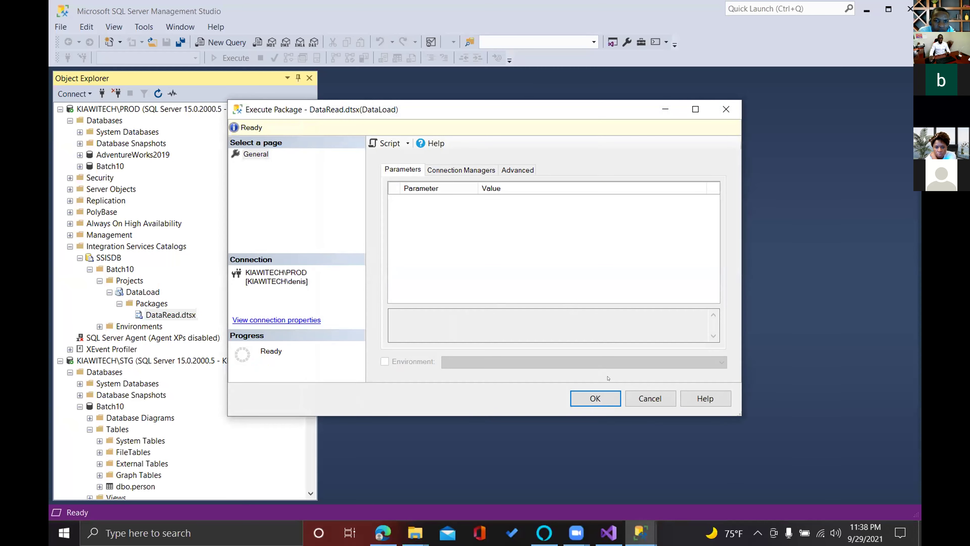
left_click(595, 398)
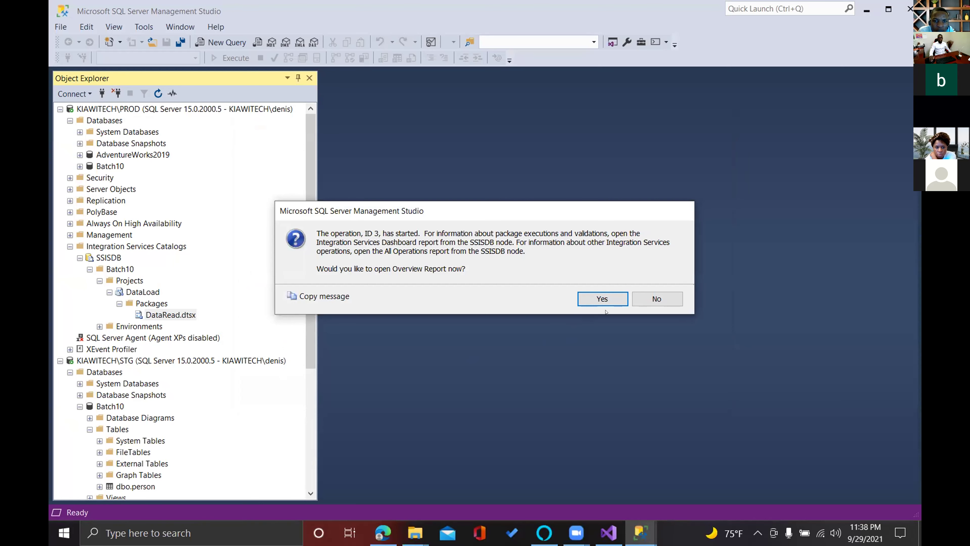
left_click(583, 302)
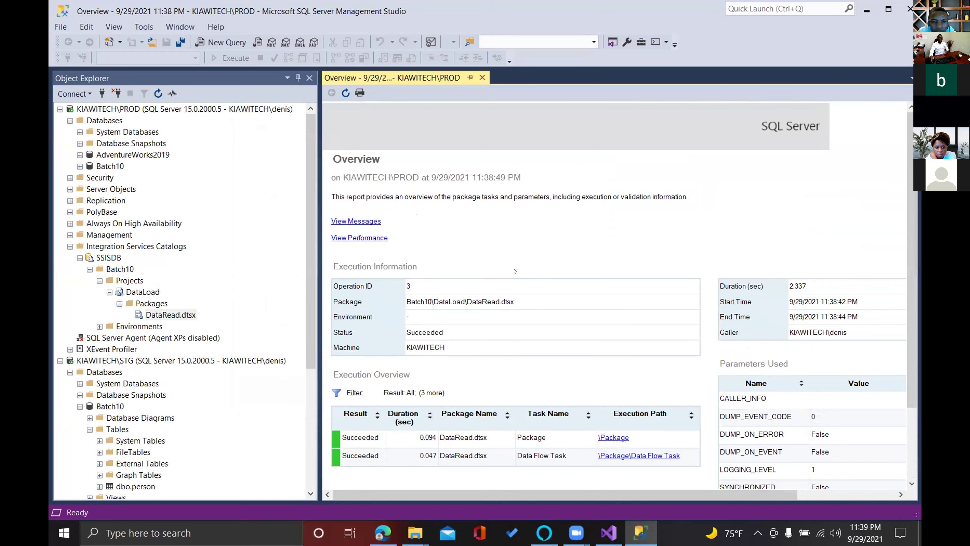
left_click(482, 78)
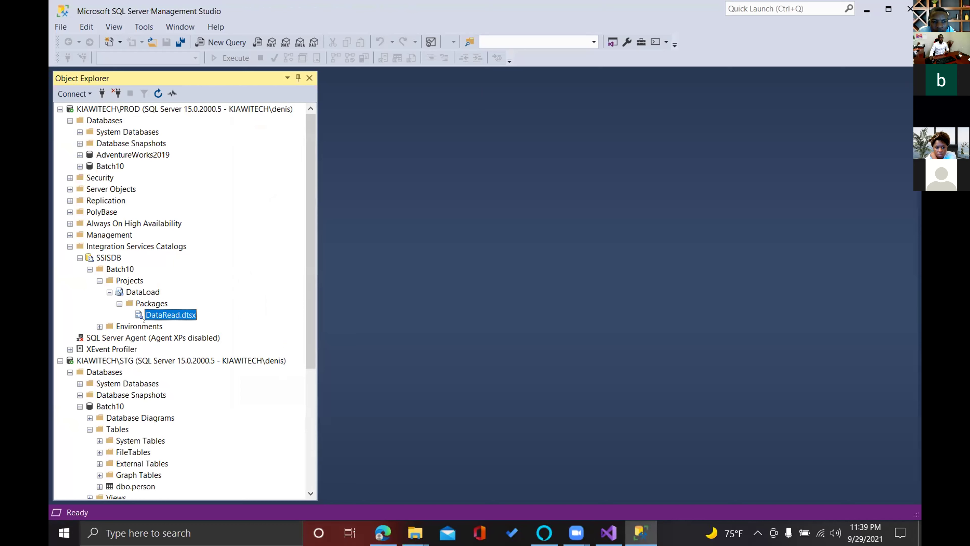
Step: Collapse the SSISDB, PROD and STG nodes in Object Explorer
left_click(80, 258)
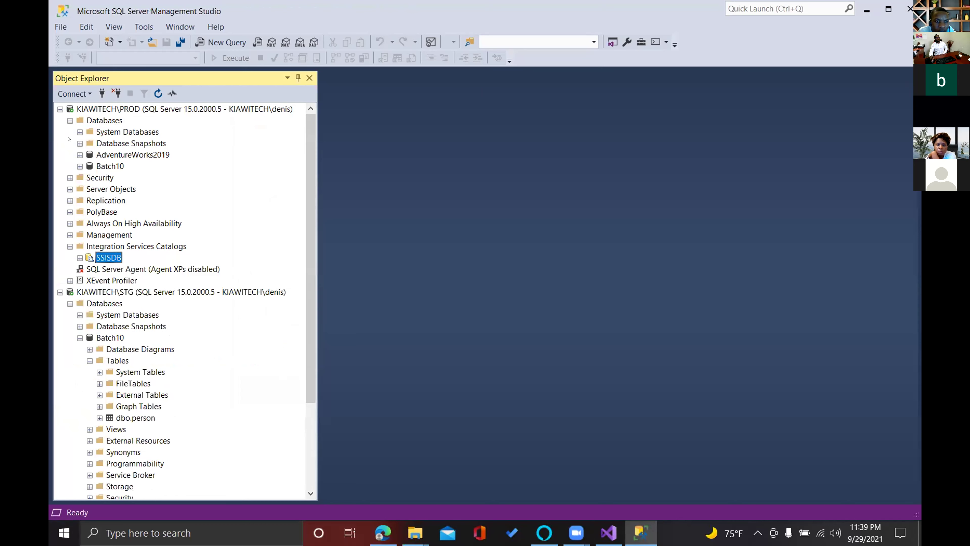
left_click(70, 121)
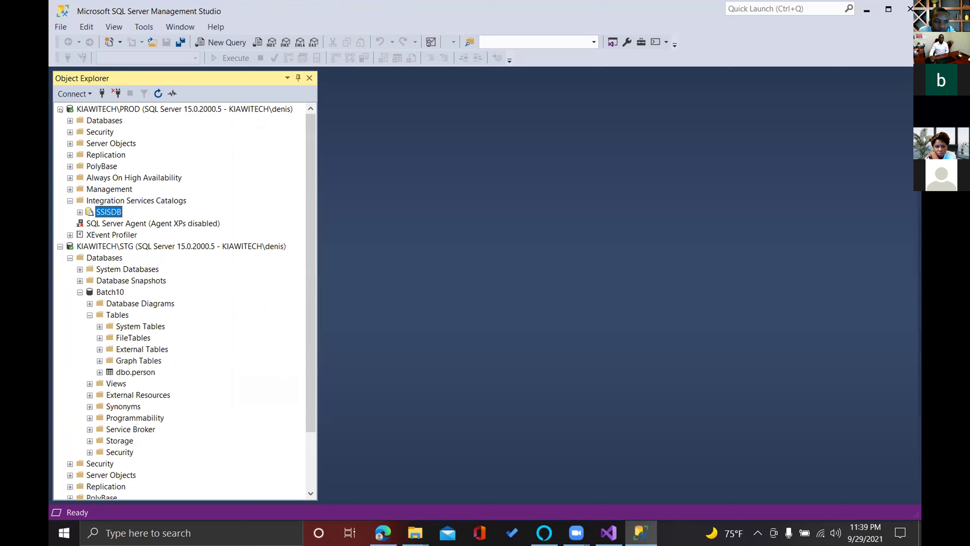
left_click(60, 109)
left_click(60, 120)
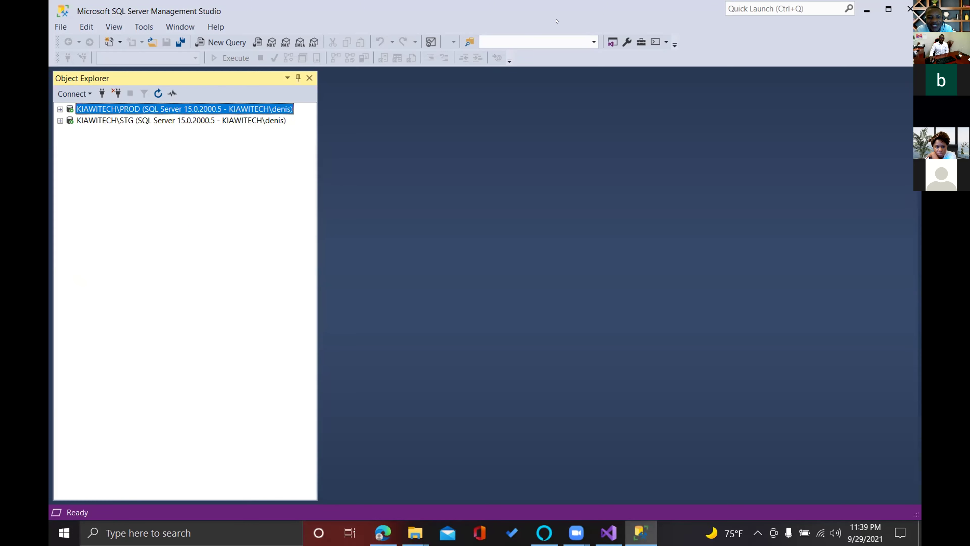